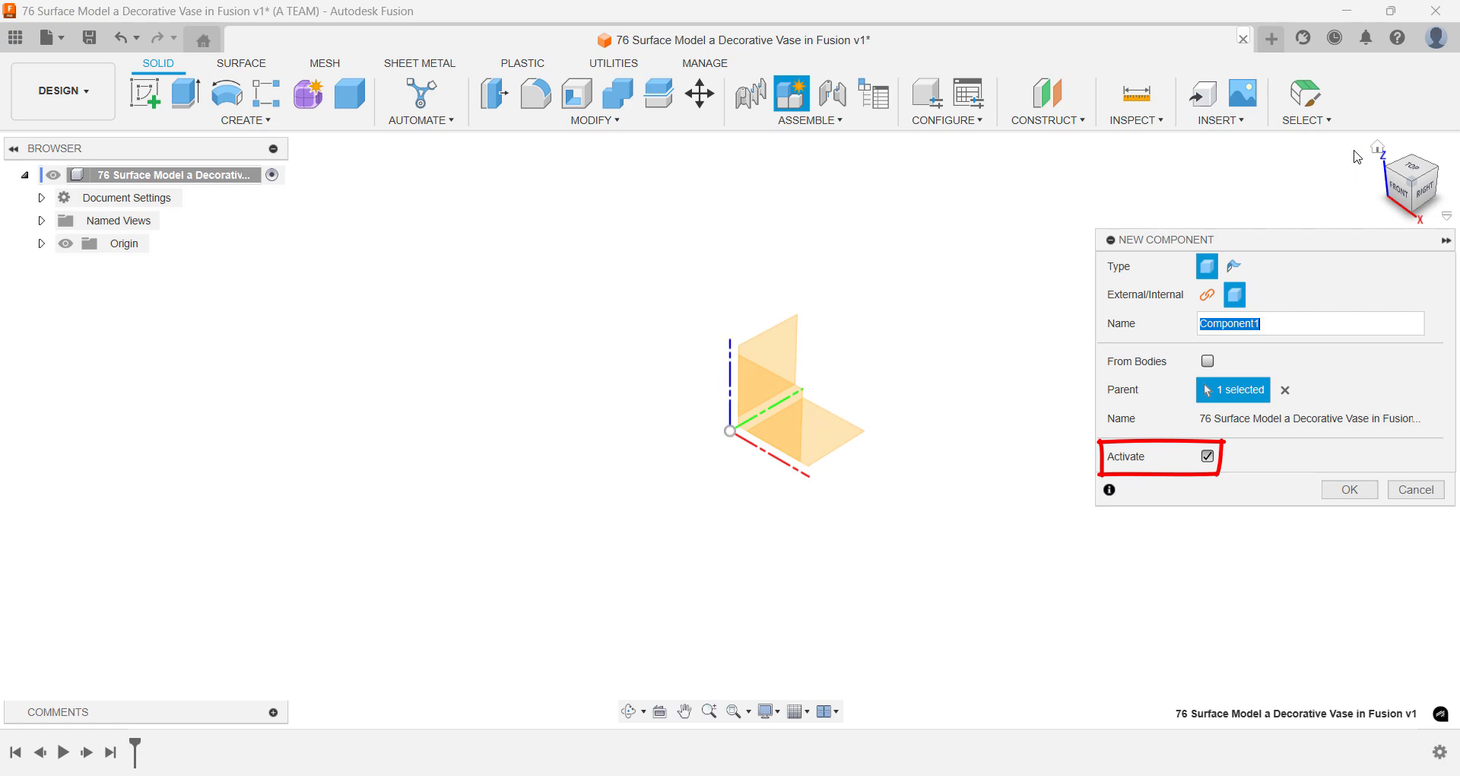
- Create the new component with the name Vase and start a sketch on the horizontal XY origin plane
{"action": "type", "text": "Vase"}
{"action": "key", "text": "Return"}
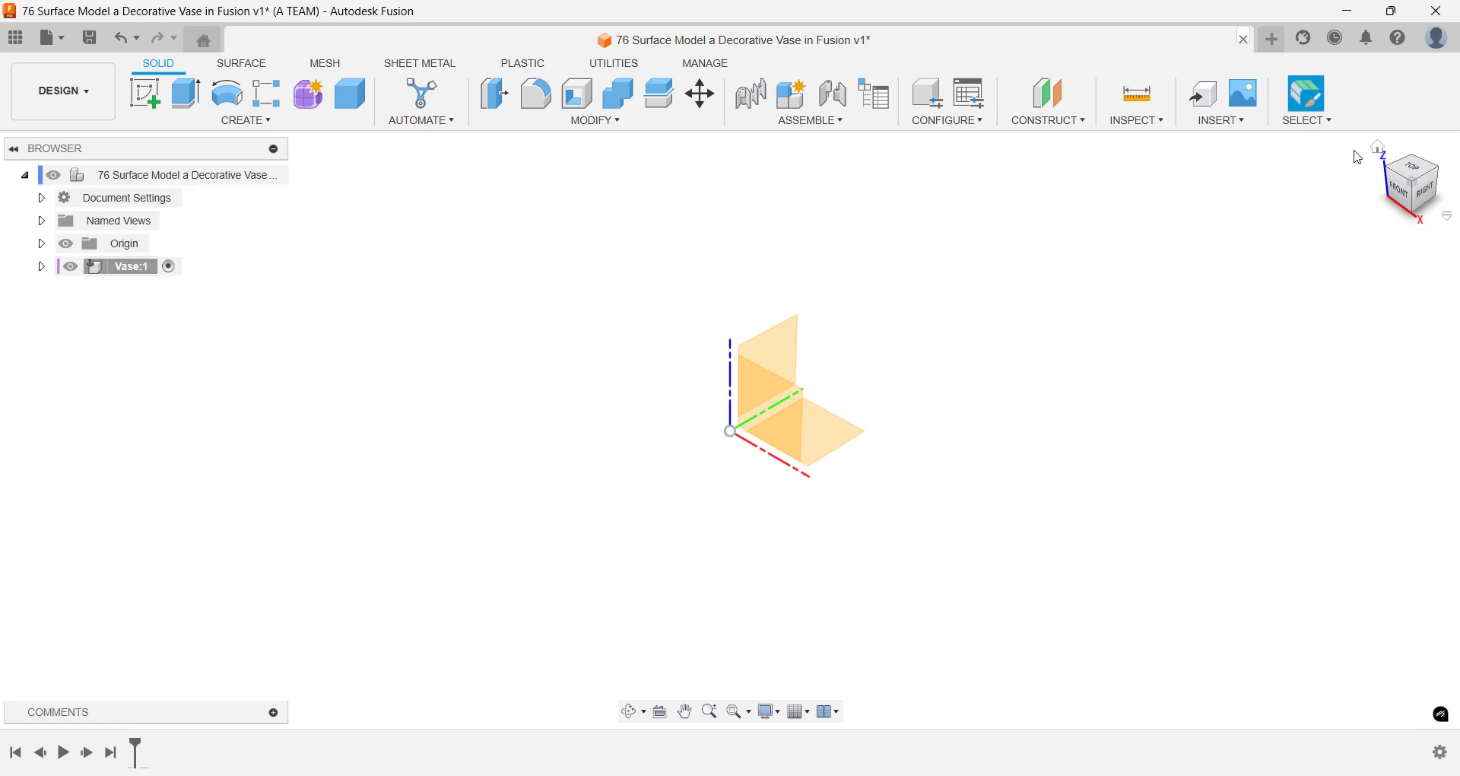
{"action": "left_click", "coordinate": [1415, 170]}
{"action": "type", "text": "s"}
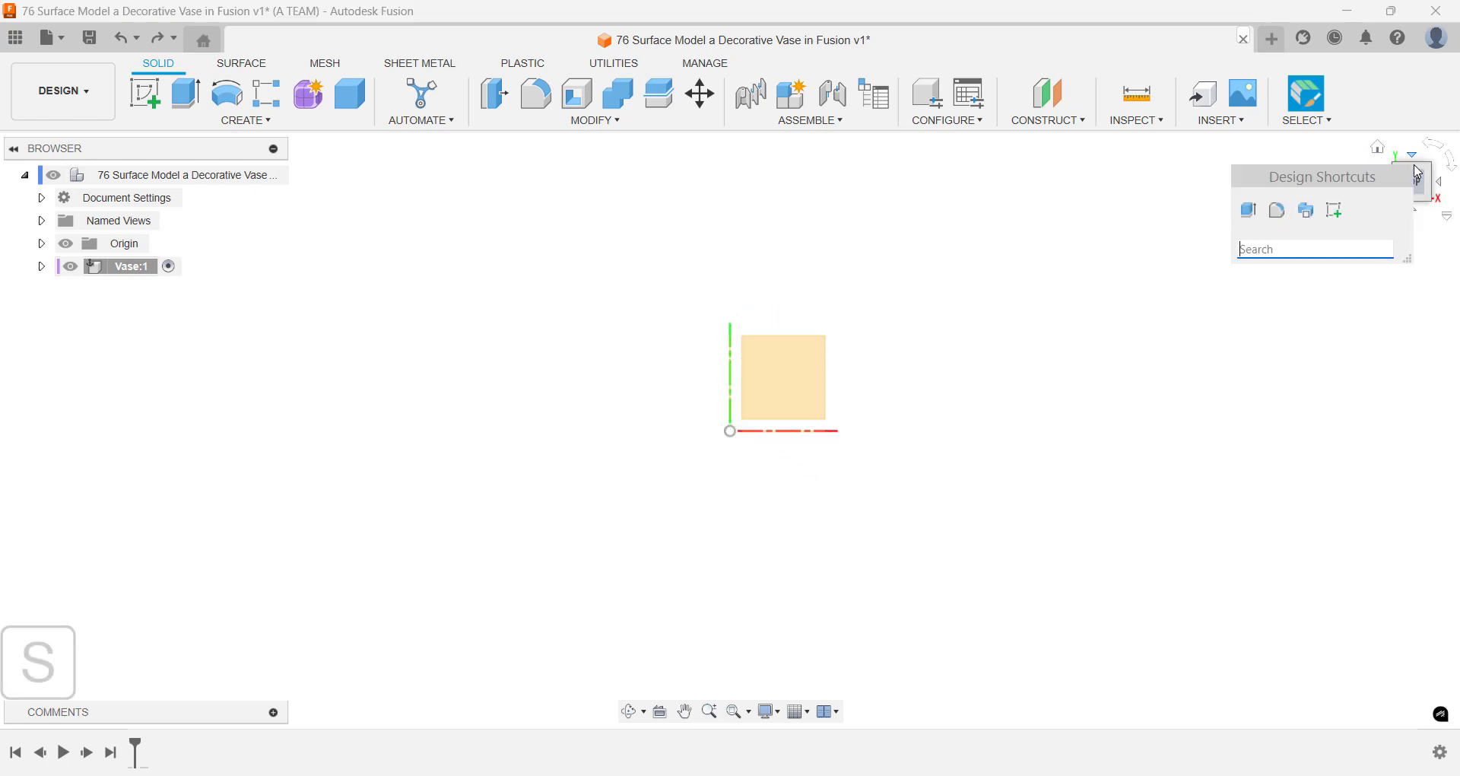
{"action": "type", "text": "sk"}
{"action": "key", "text": "Return"}
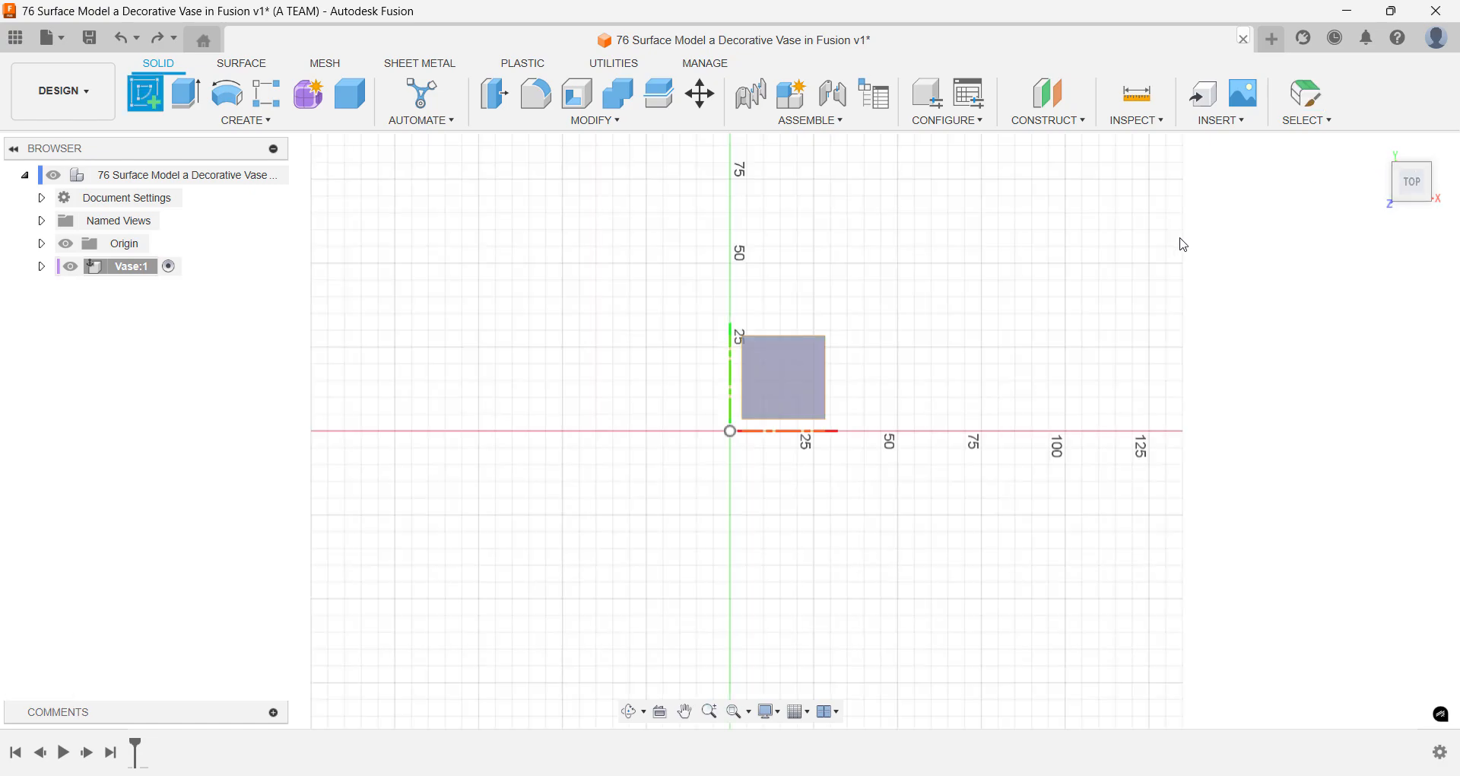
{"action": "left_click", "coordinate": [801, 376]}
- Draw a circle 100 mm in diameter centred on the origin
{"action": "key", "text": "c"}
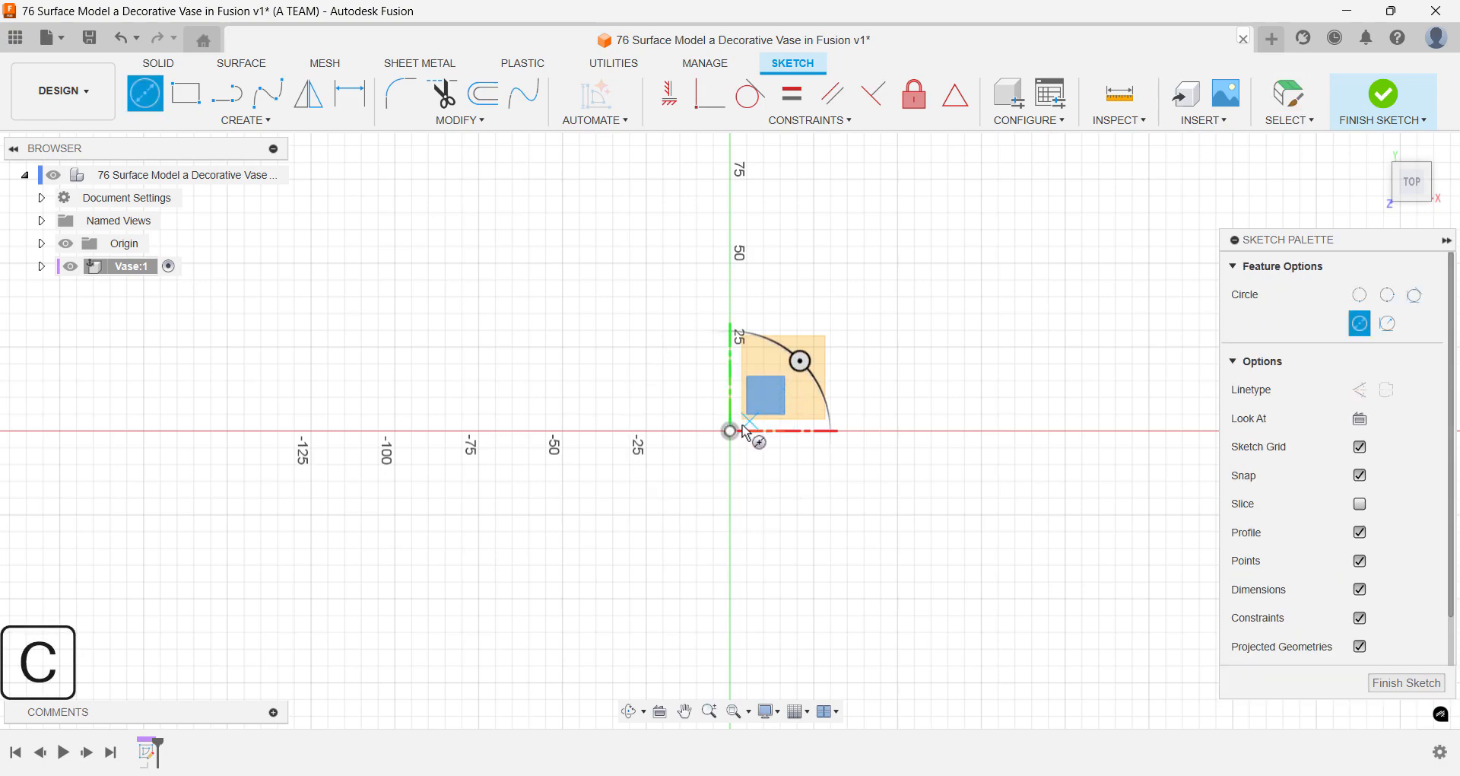
{"action": "left_click", "coordinate": [730, 432]}
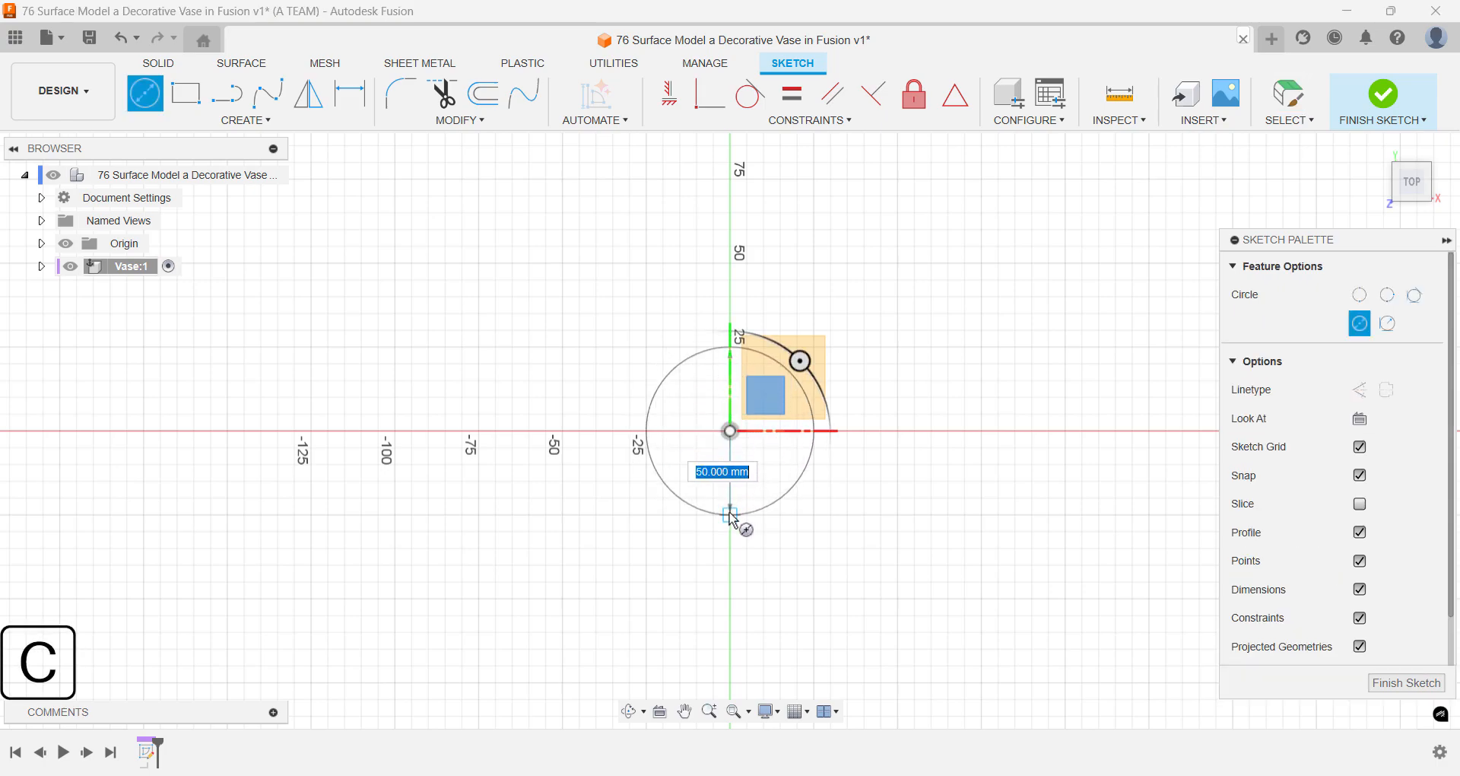
{"action": "type", "text": "100"}
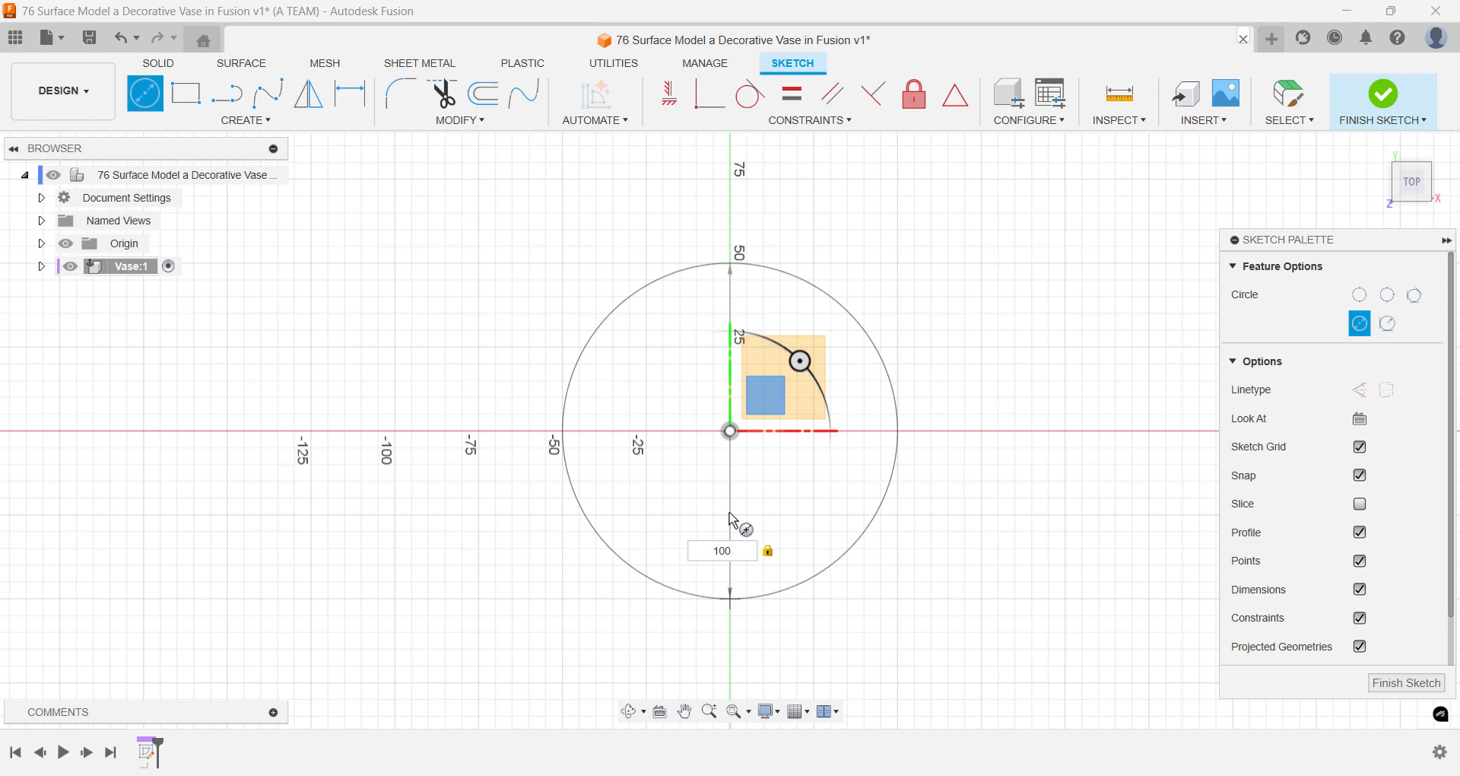
{"action": "key", "text": "Return"}
- Draw a 75 mm vertical line from the origin straight down through the circle's lower edge
{"action": "key", "text": "l"}
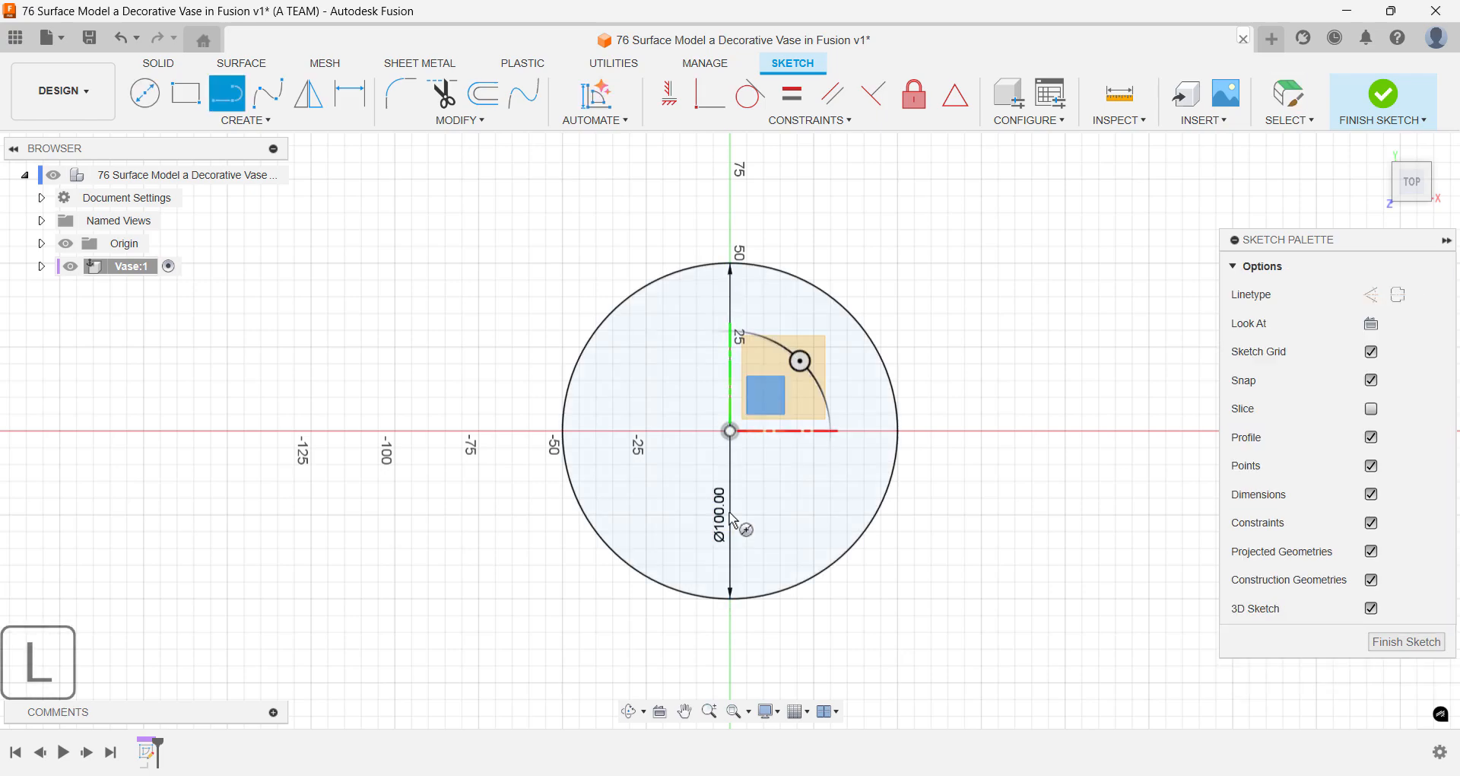
{"action": "left_click", "coordinate": [730, 431]}
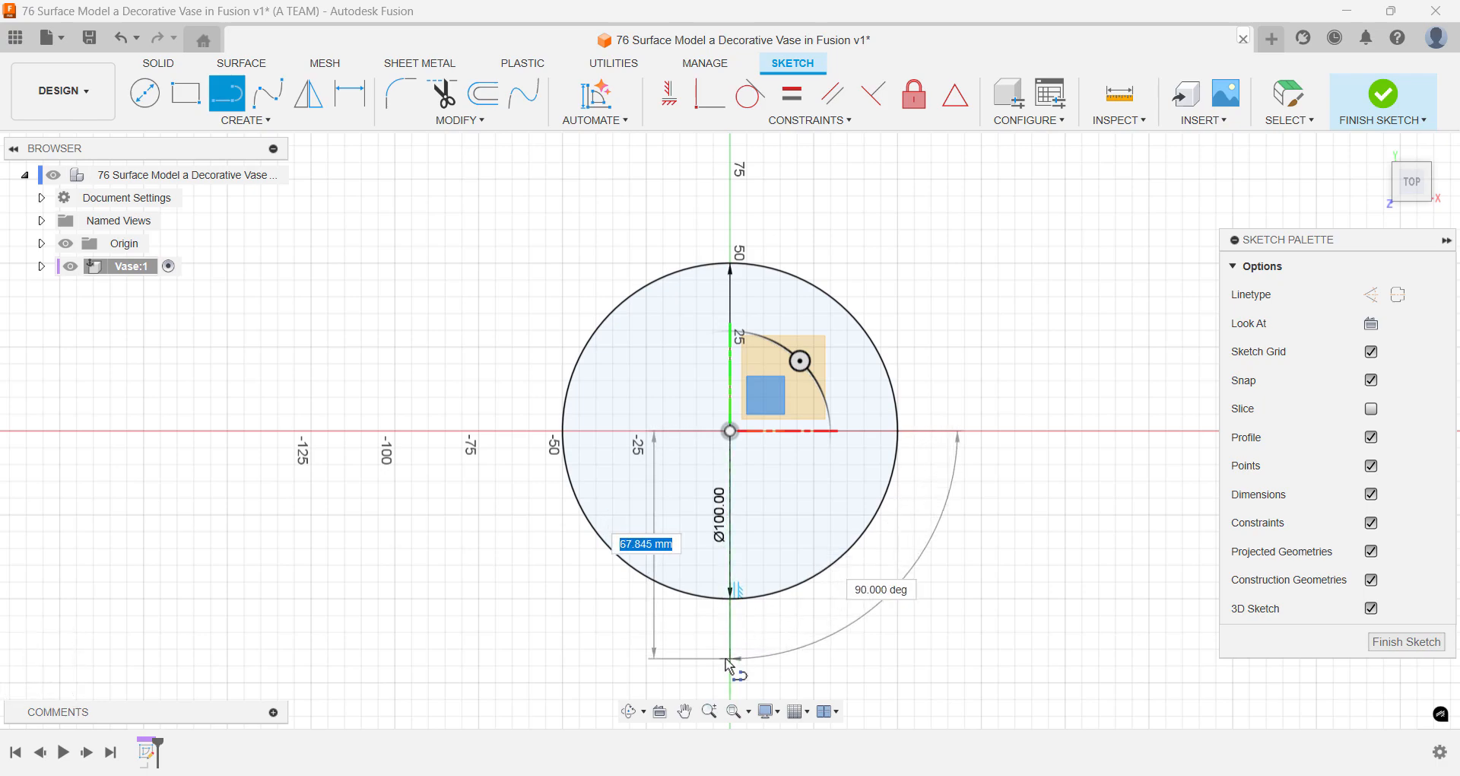
{"action": "type", "text": "75"}
{"action": "key", "text": "Return"}
{"action": "key", "text": "Escape"}
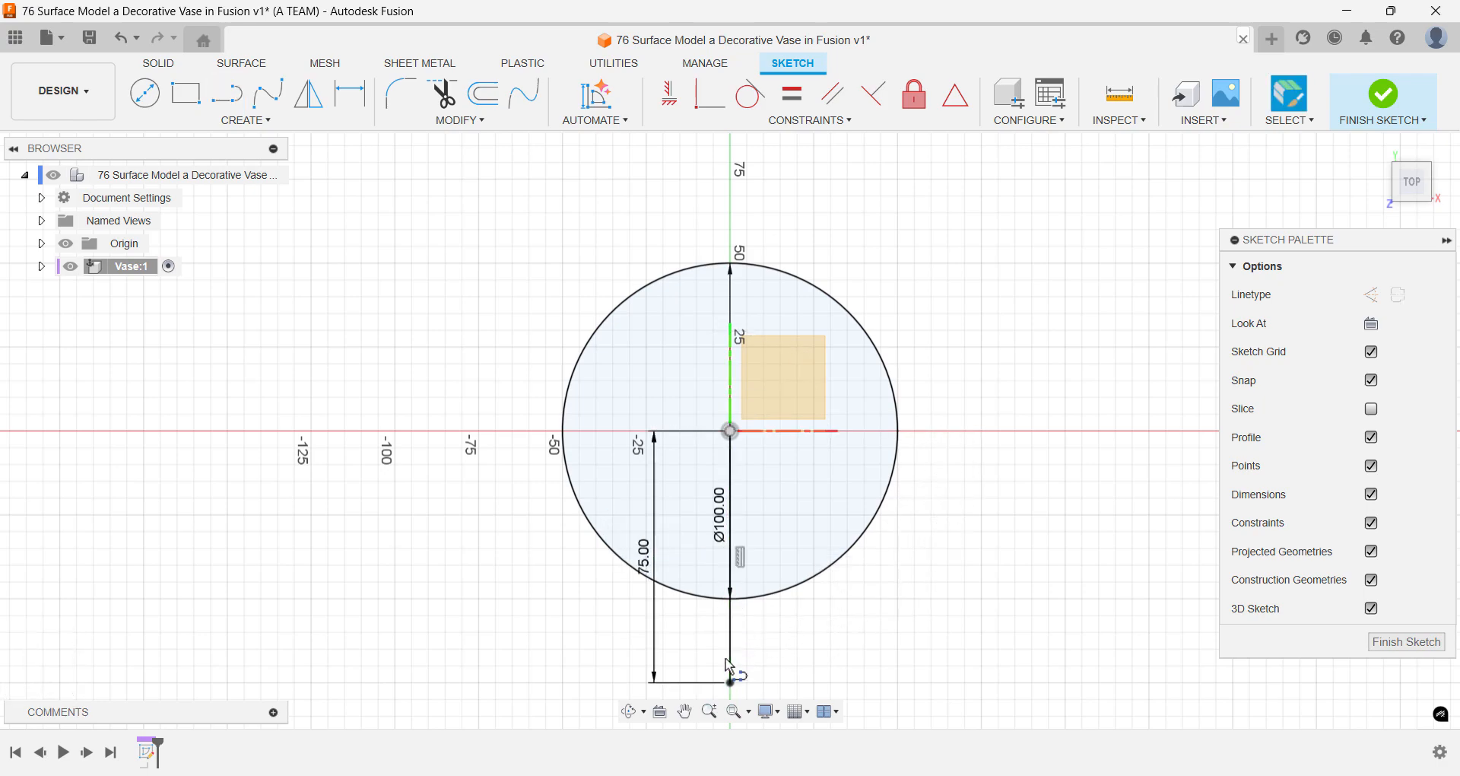
- Draw a slanted line from the origin to the lower left and link its length to the vertical line's 75 mm dimension (d2)
{"action": "key", "text": "l"}
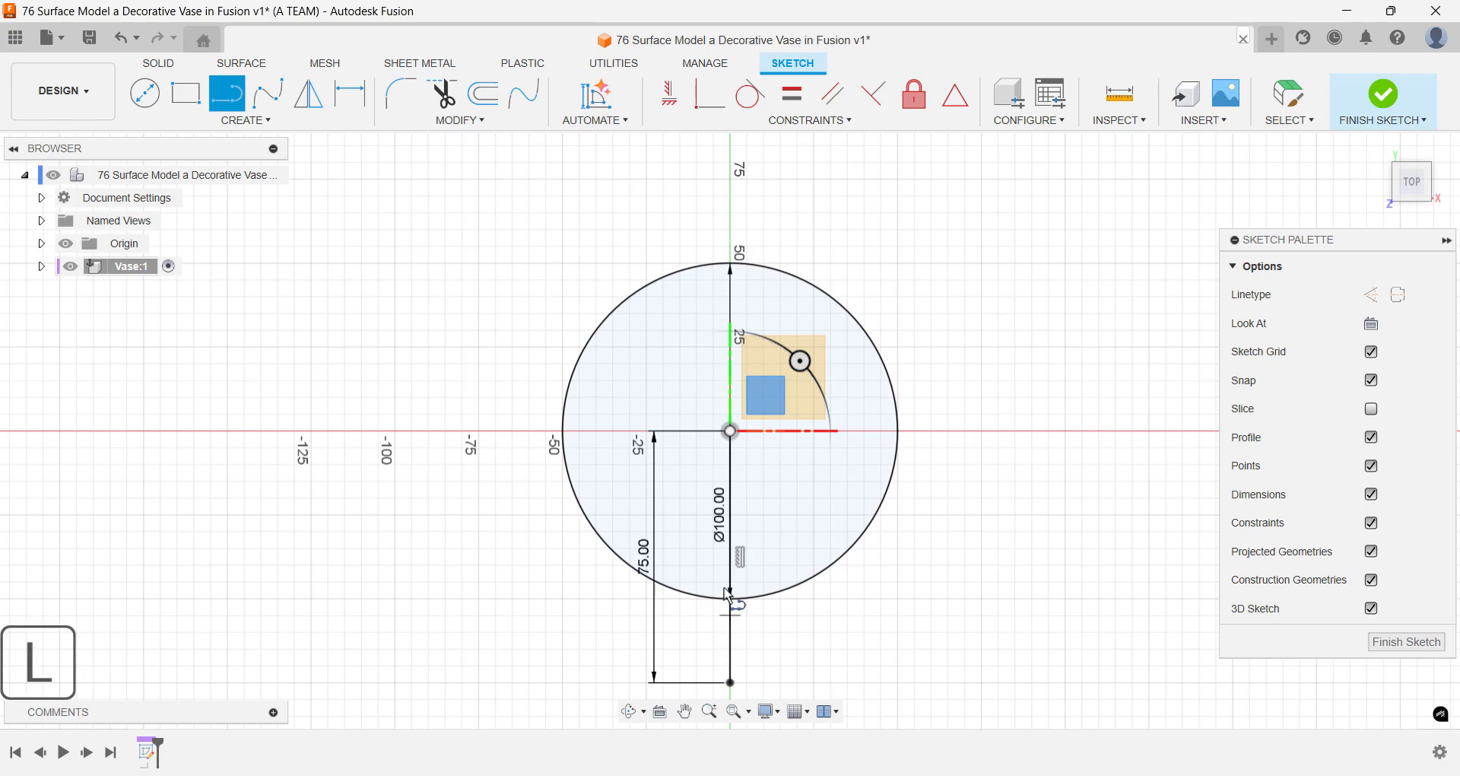
{"action": "left_click", "coordinate": [722, 447]}
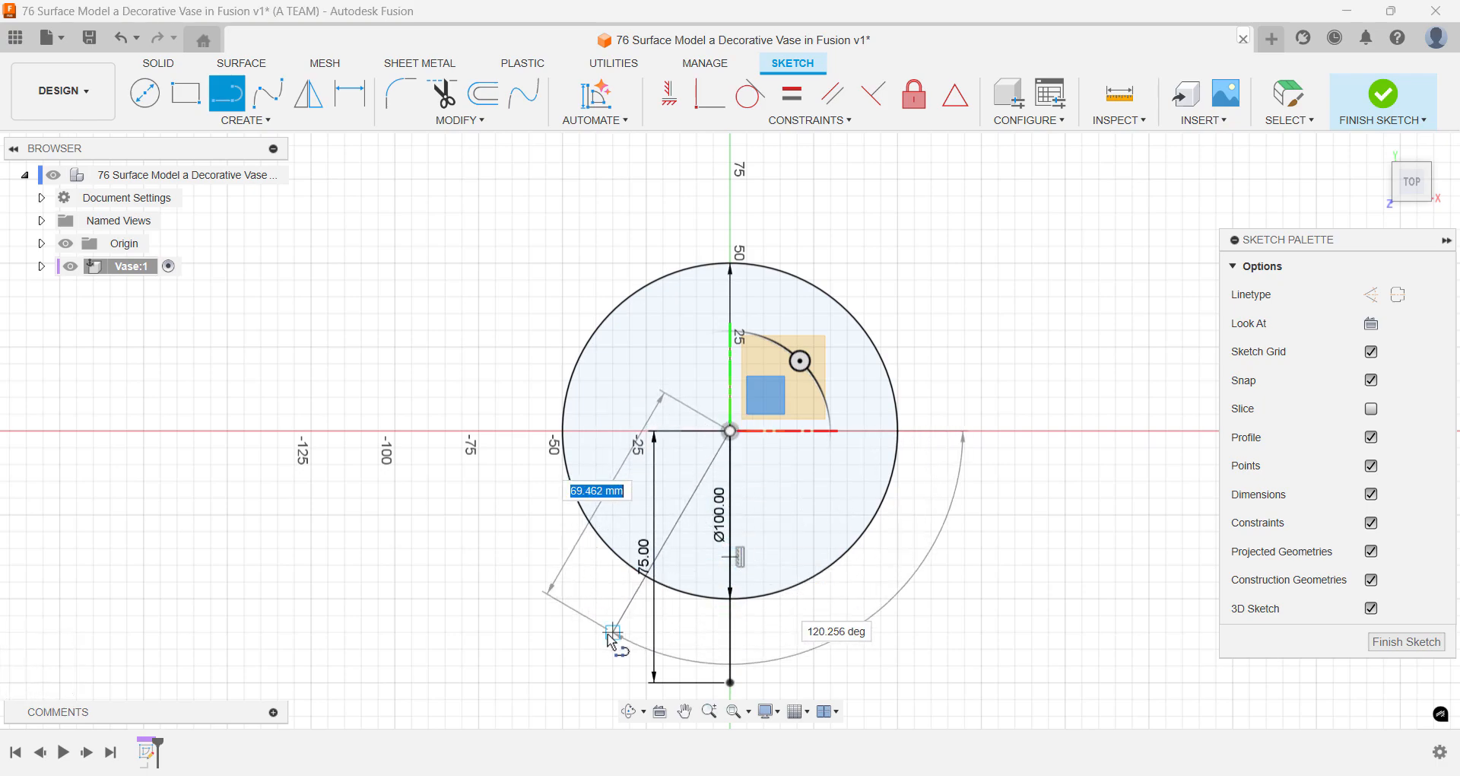
{"action": "left_click", "coordinate": [612, 632]}
{"action": "key", "text": "Escape"}
{"action": "key", "text": "d"}
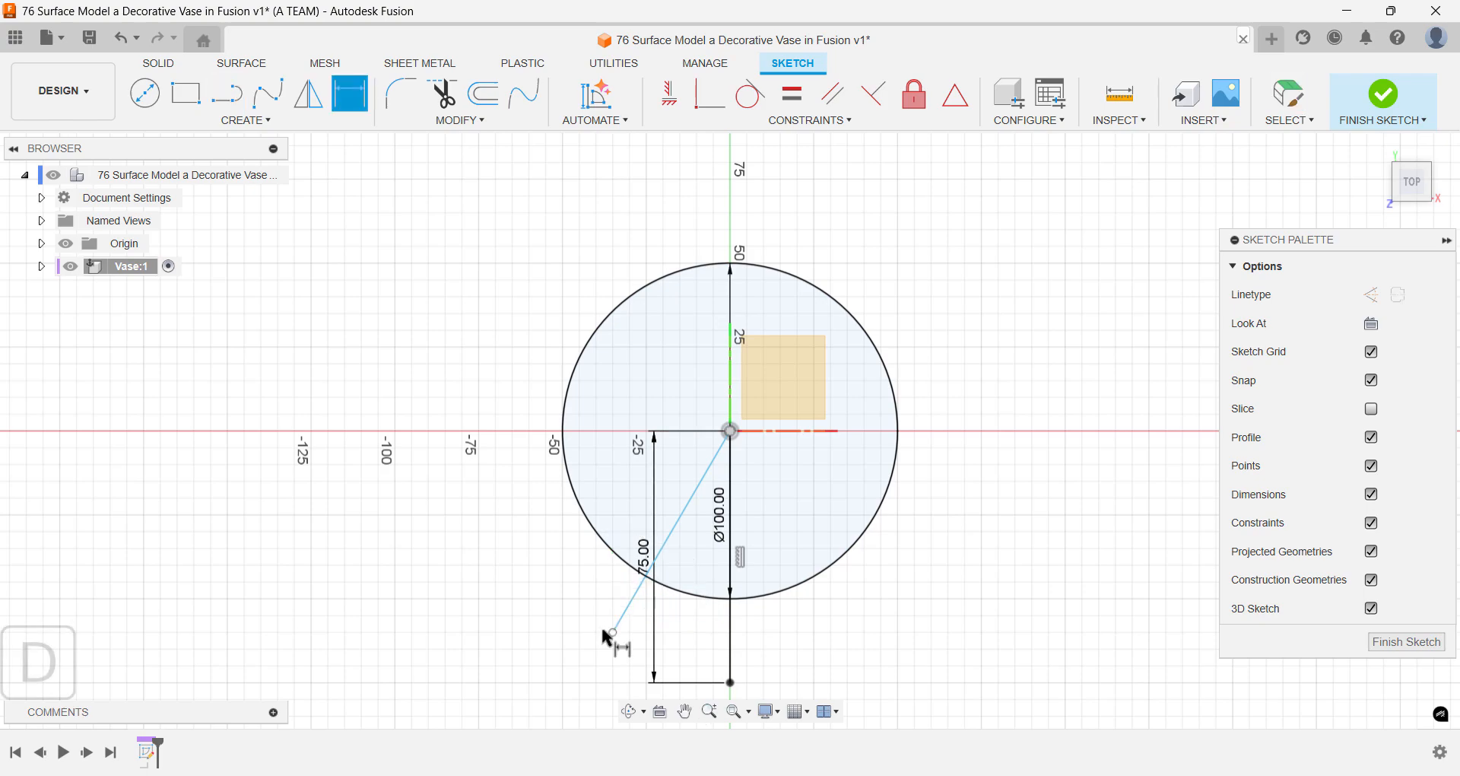
{"action": "left_click", "coordinate": [627, 608]}
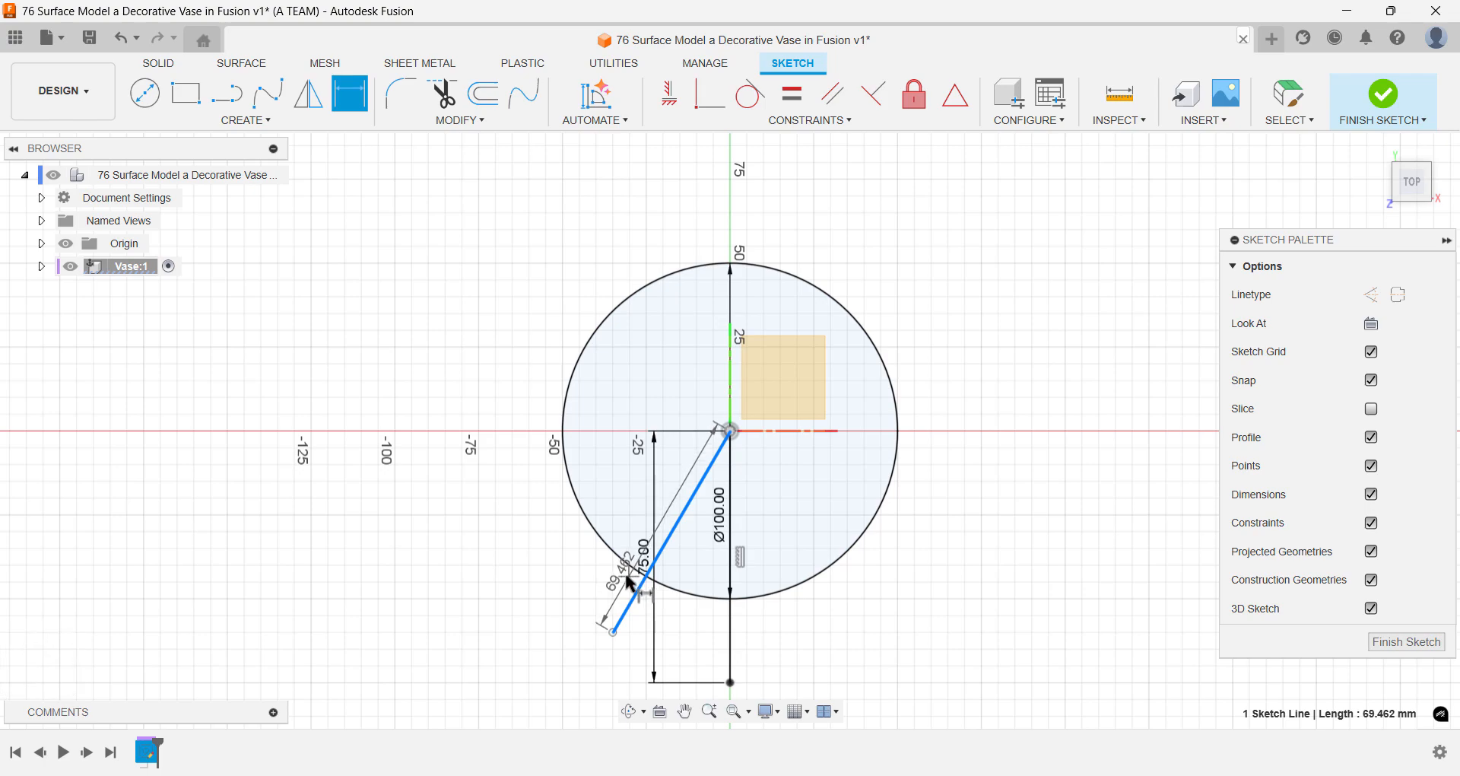
{"action": "left_click", "coordinate": [628, 576]}
{"action": "type", "text": "75"}
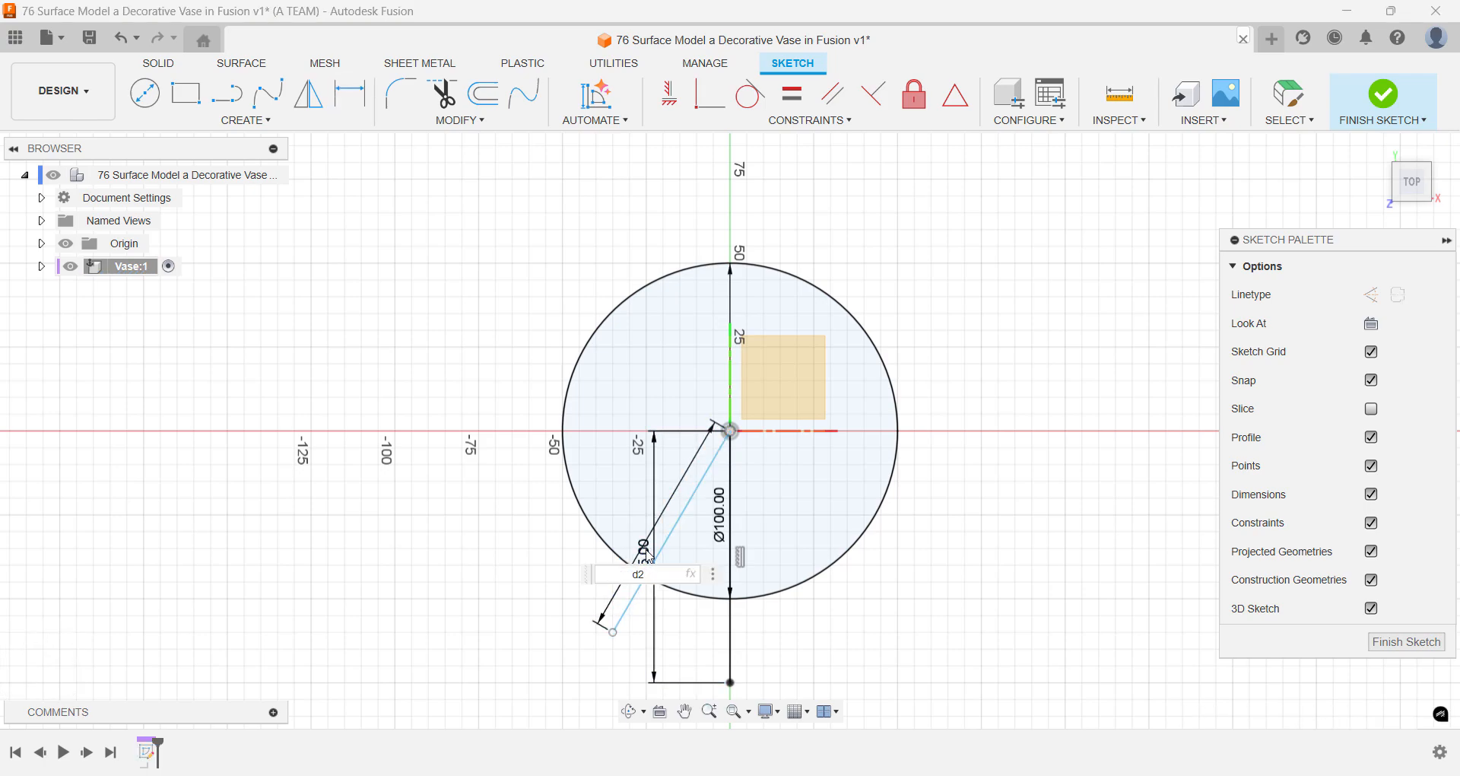
{"action": "key", "text": "Return"}
- Dimension the angle between the left slanted line and the vertical line as 360/16 degrees
{"action": "key", "text": "d"}
{"action": "left_click", "coordinate": [636, 599]}
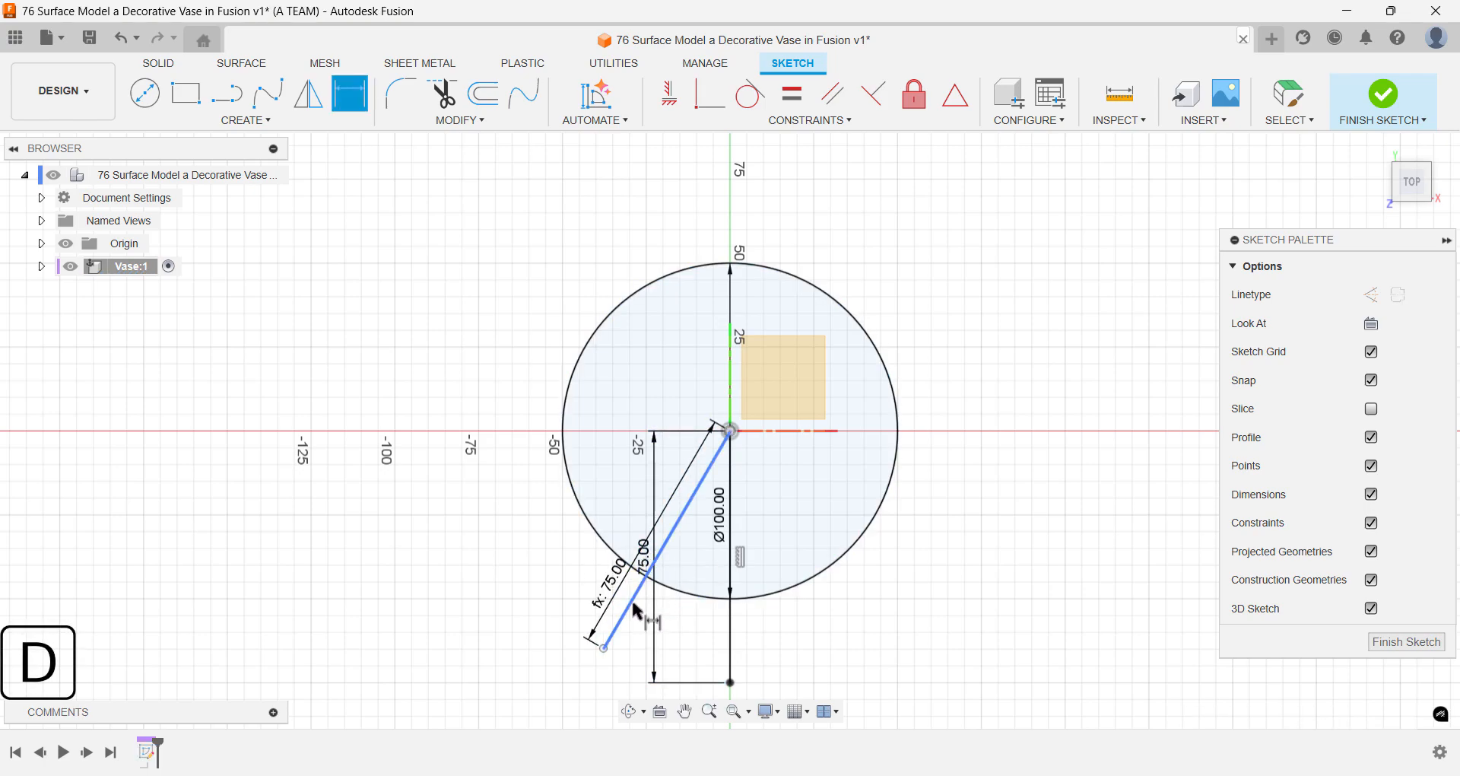
{"action": "left_click", "coordinate": [729, 625]}
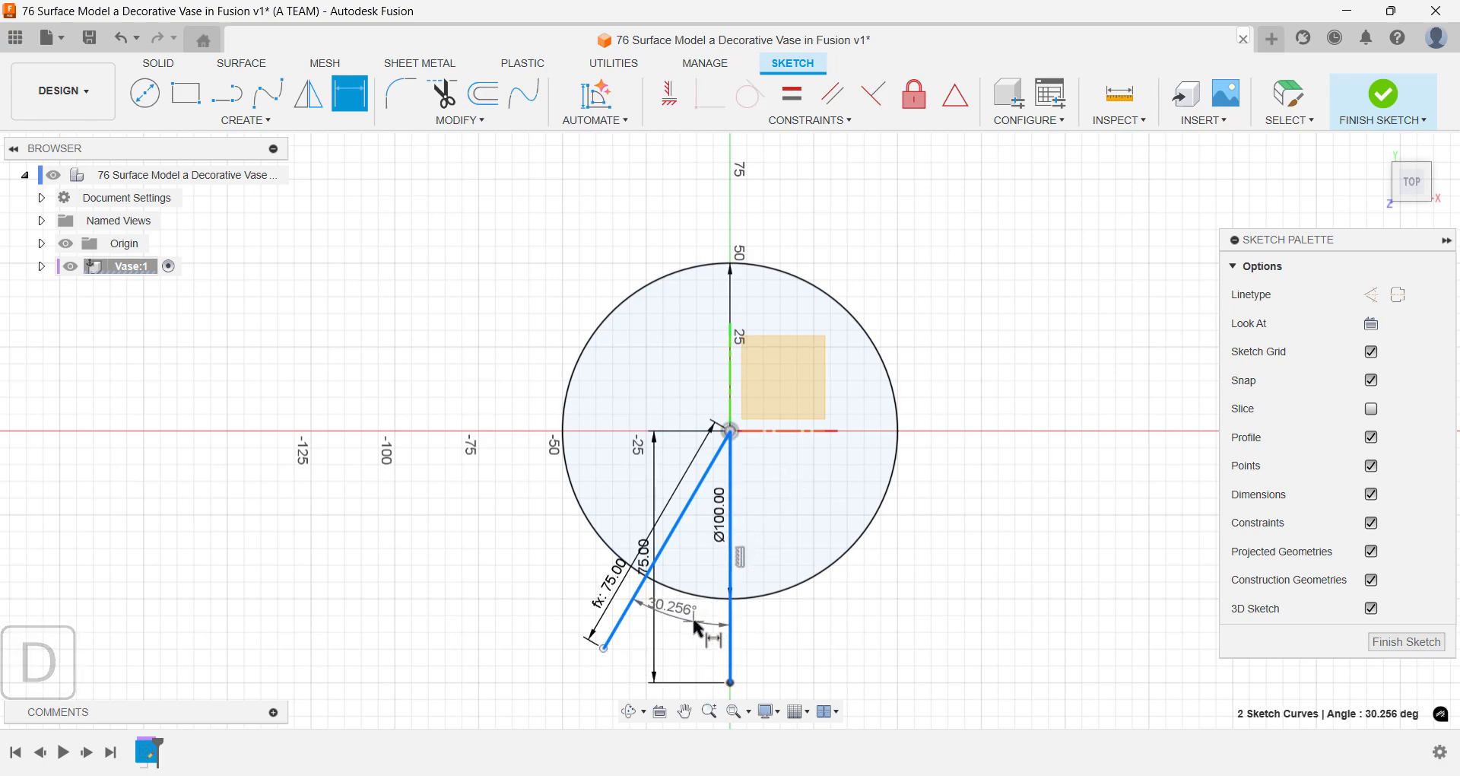
{"action": "left_click", "coordinate": [694, 624]}
{"action": "type", "text": "360/16"}
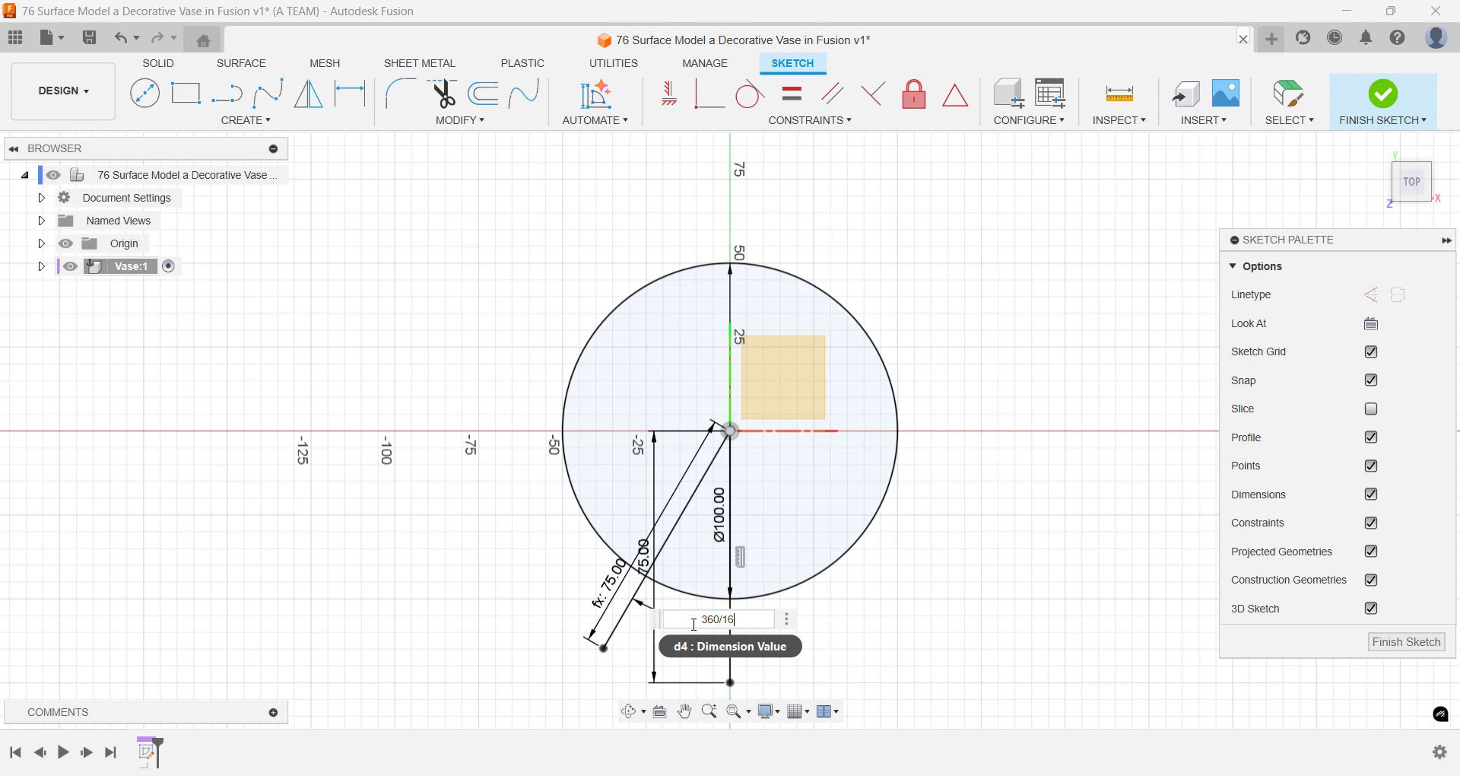
{"action": "key", "text": "Return"}
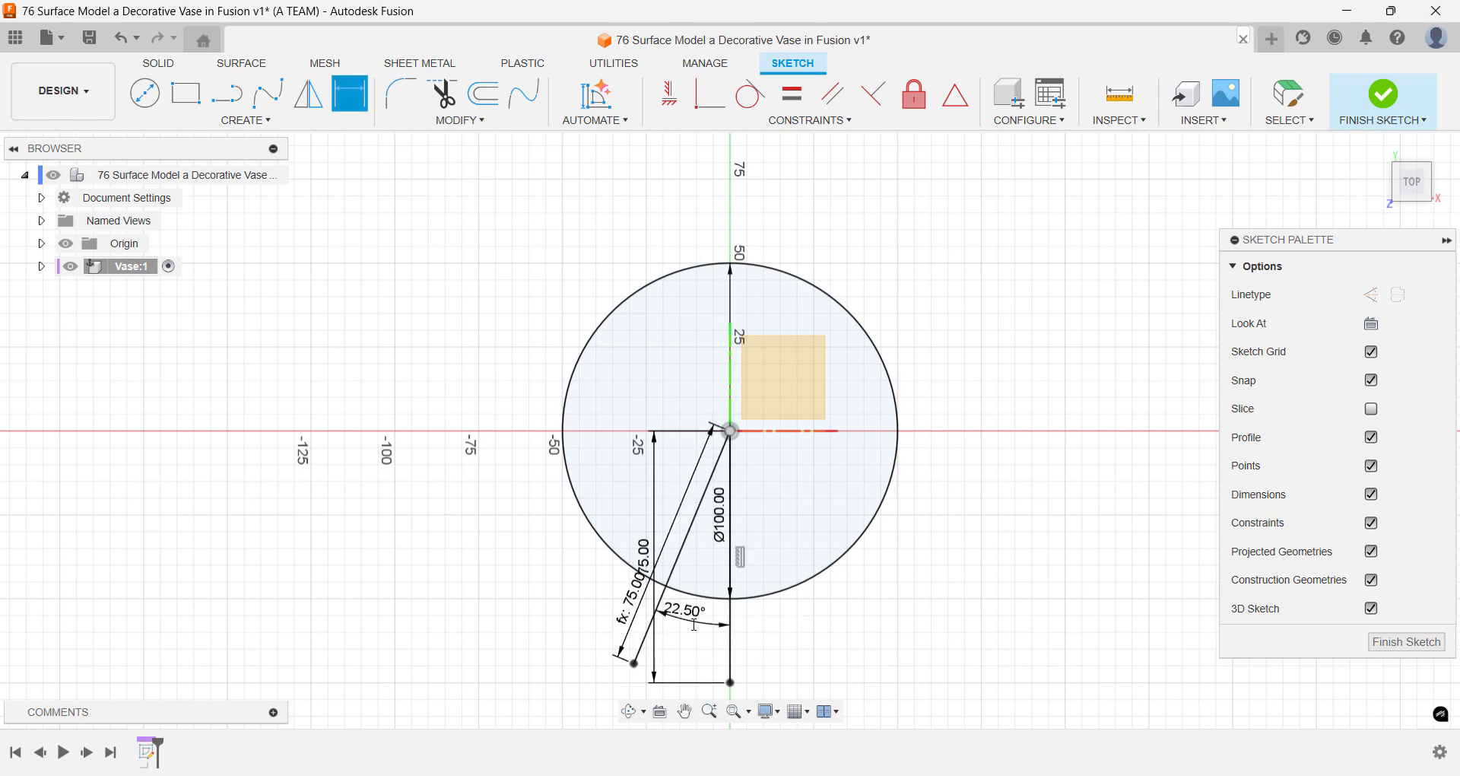
- Draw a slanted line from the origin to the lower right and link its length to the left slanted line's dimension (d3)
{"action": "key", "text": "l"}
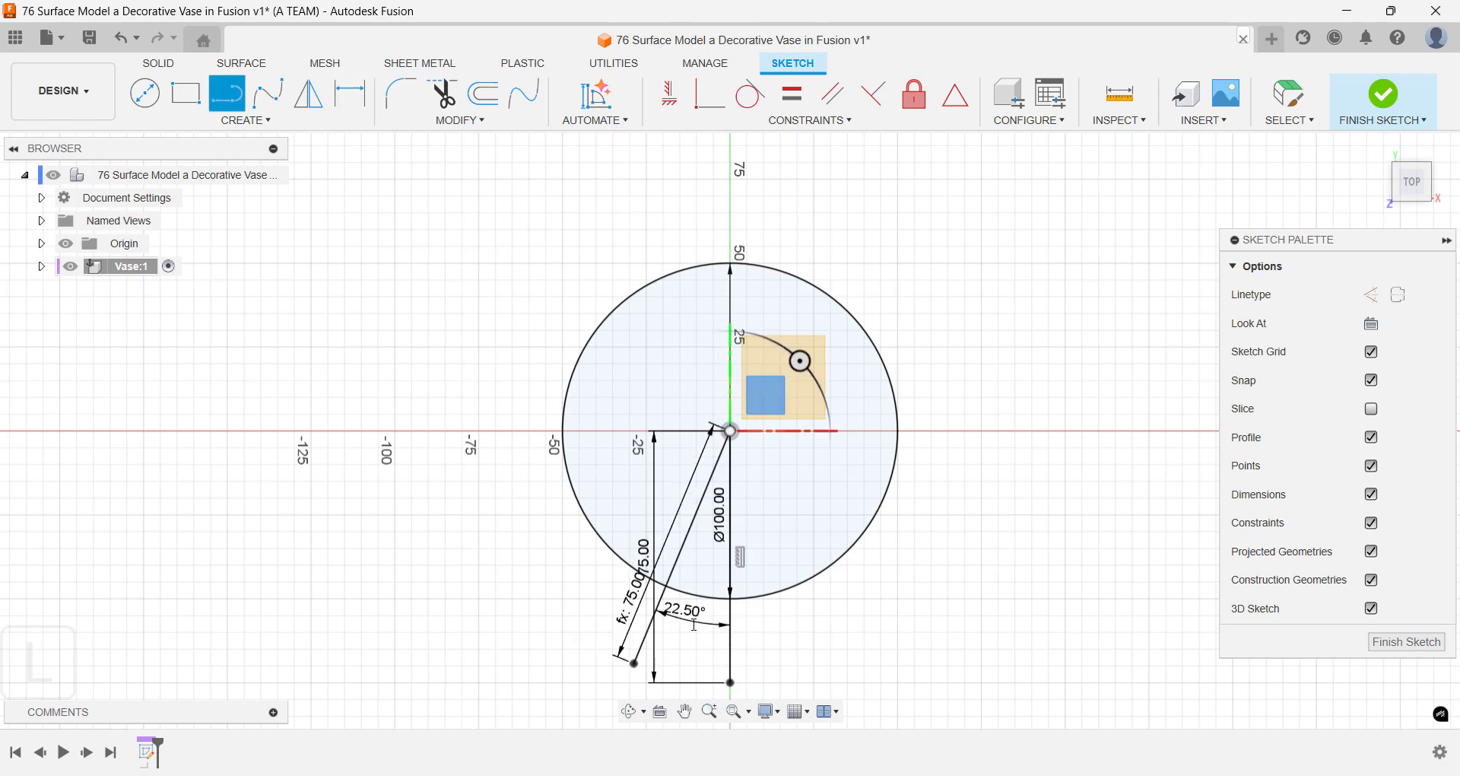
{"action": "left_click", "coordinate": [730, 431]}
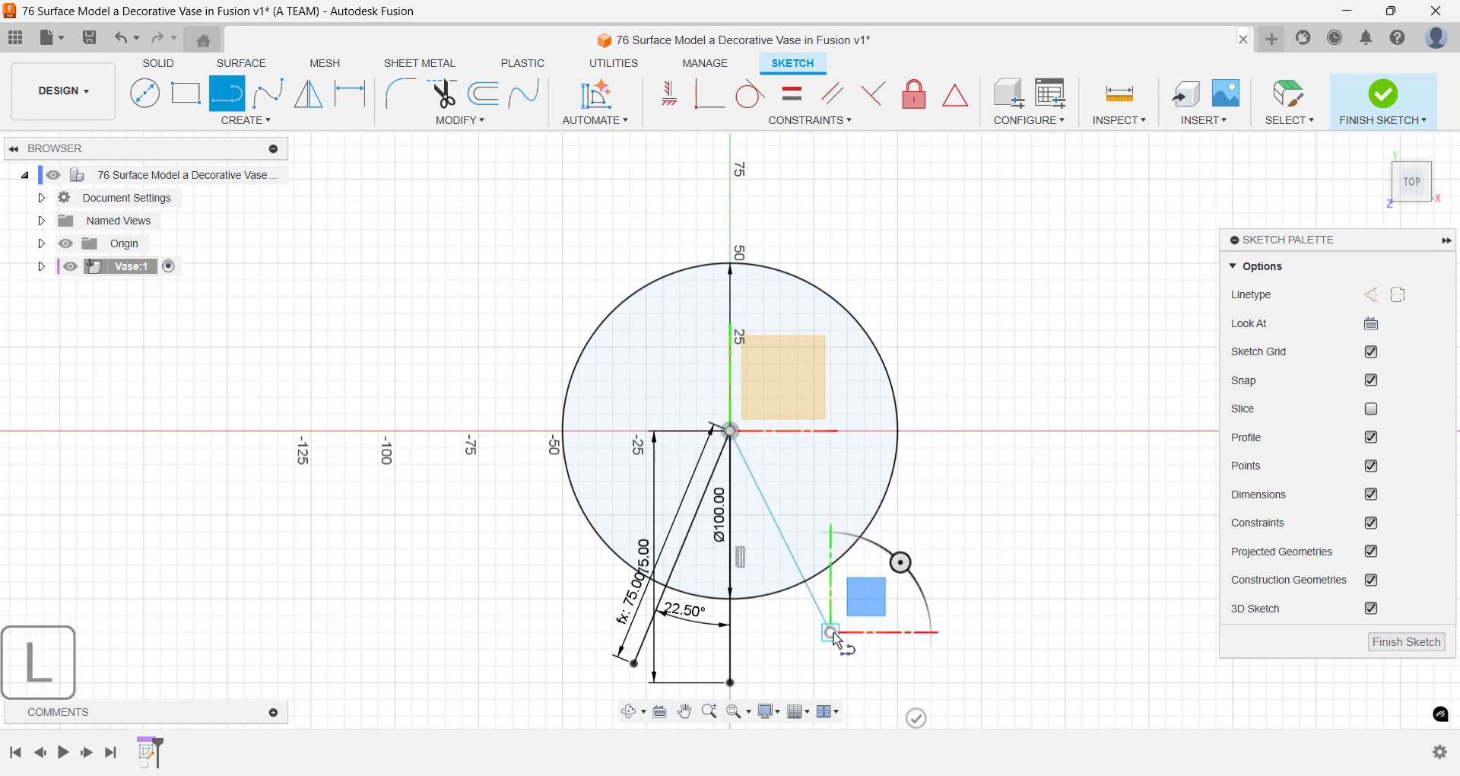
{"action": "left_click", "coordinate": [831, 633]}
{"action": "key", "text": "d"}
{"action": "left_click", "coordinate": [800, 561]}
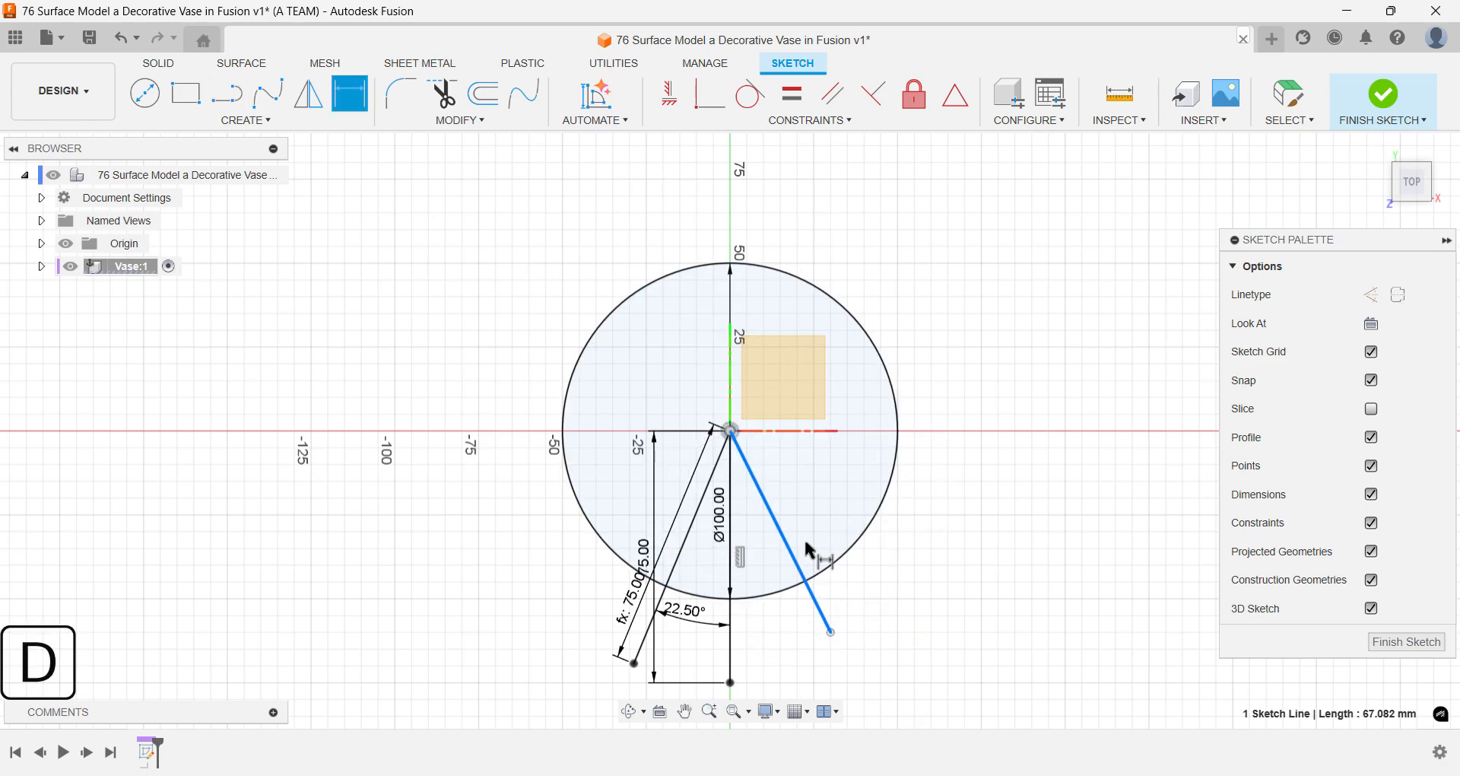
{"action": "left_click", "coordinate": [823, 537]}
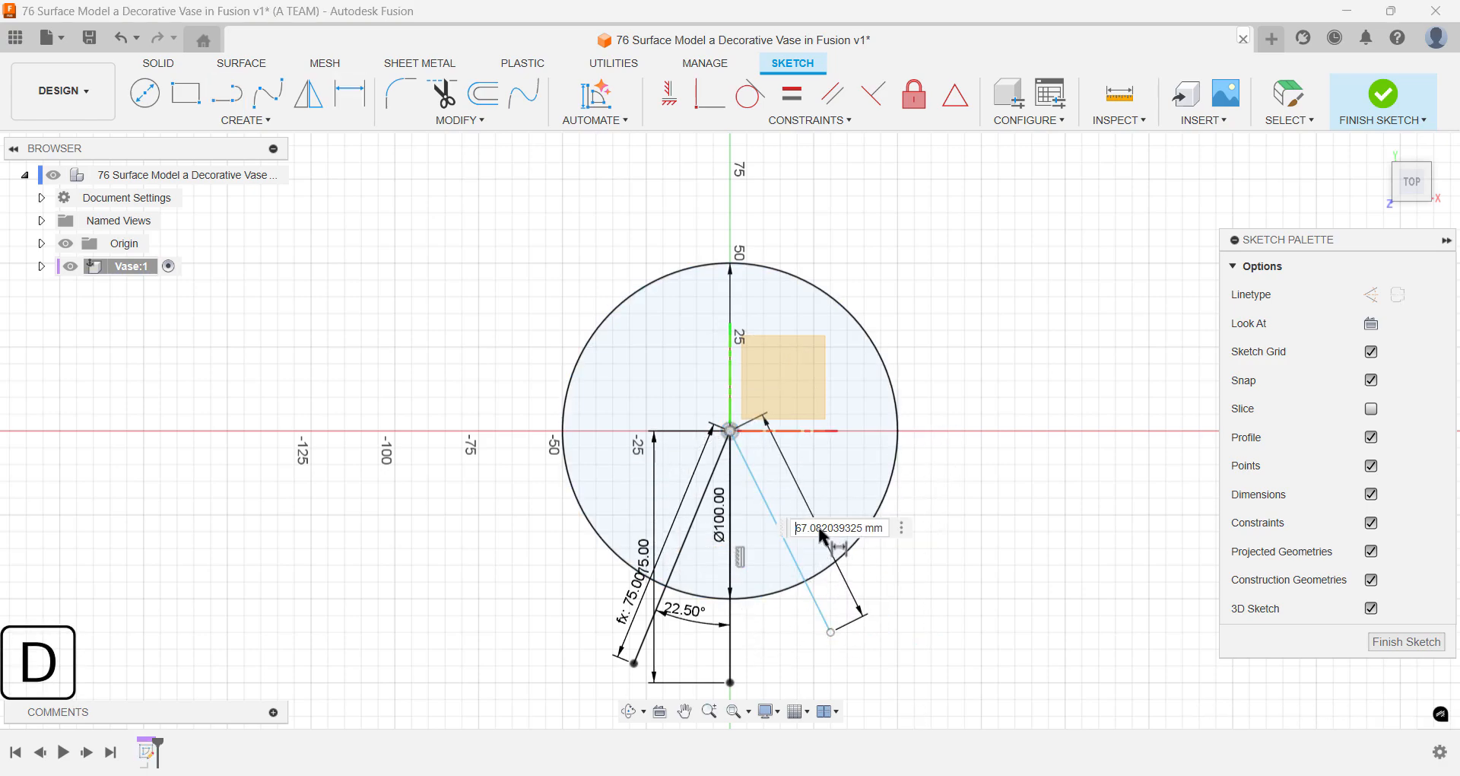
{"action": "left_click", "coordinate": [632, 599]}
{"action": "key", "text": "Return"}
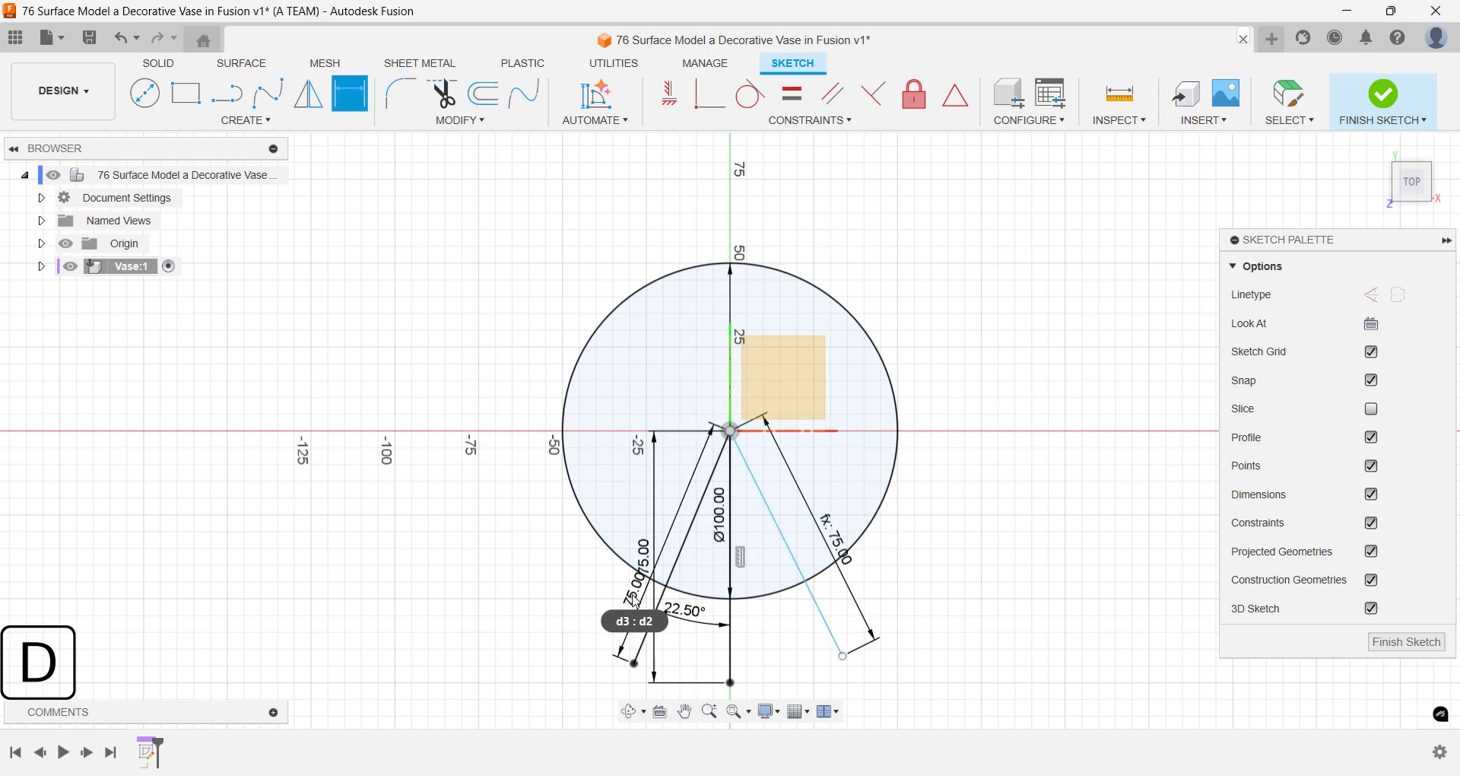
- Dimension the angle between the vertical line and the right slanted line, linking it to the left angle's dimension (d4)
{"action": "left_click", "coordinate": [731, 620]}
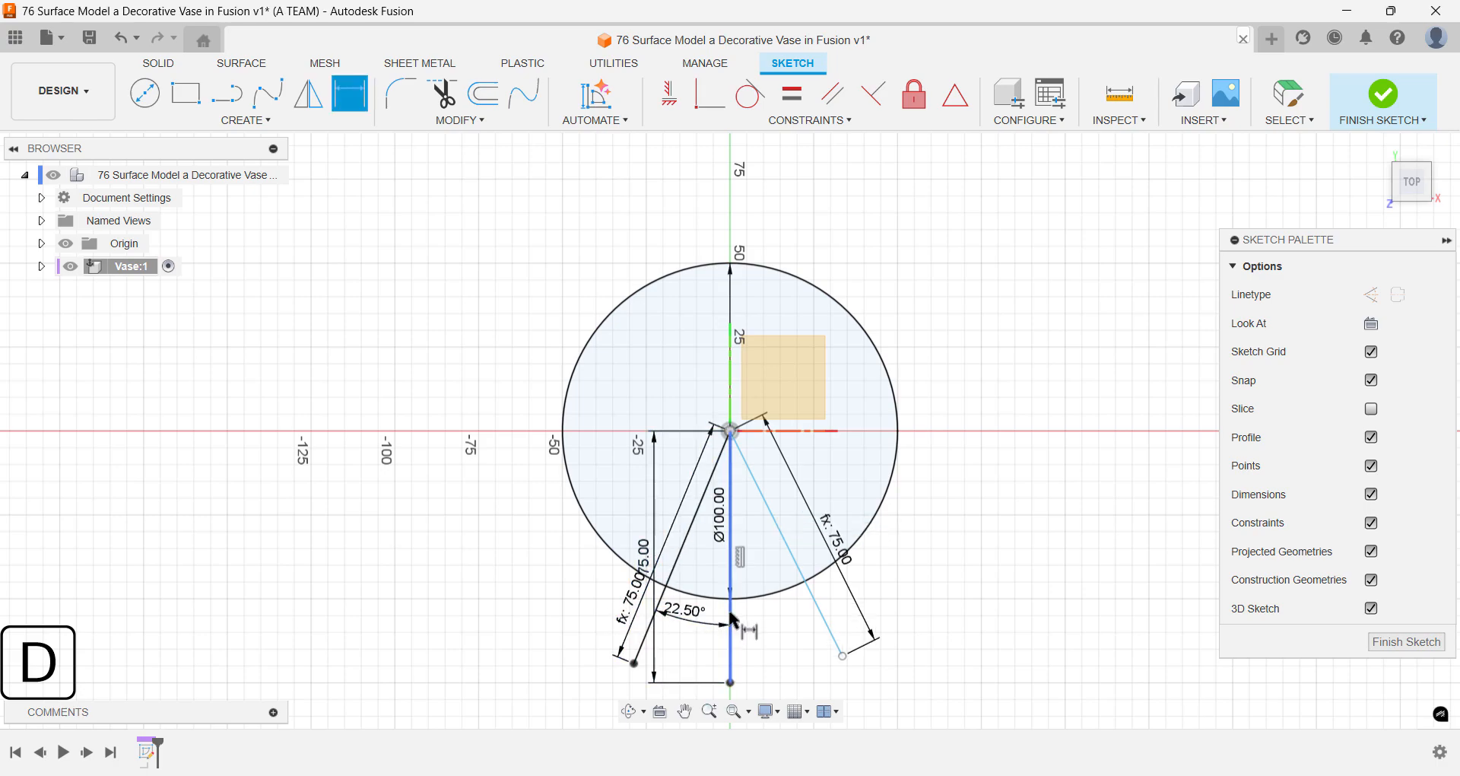
{"action": "left_click", "coordinate": [791, 553]}
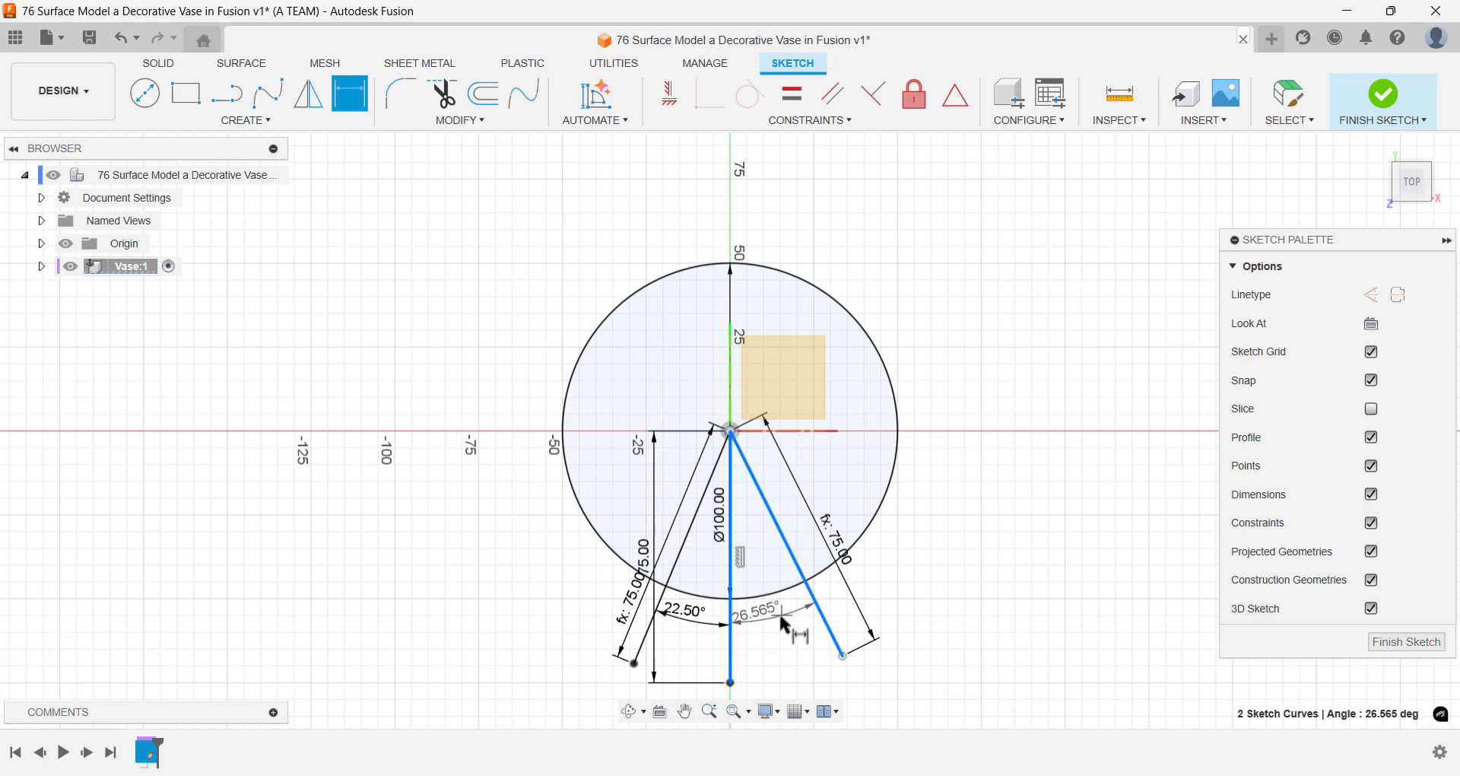
{"action": "left_click", "coordinate": [783, 622]}
{"action": "left_click", "coordinate": [687, 614]}
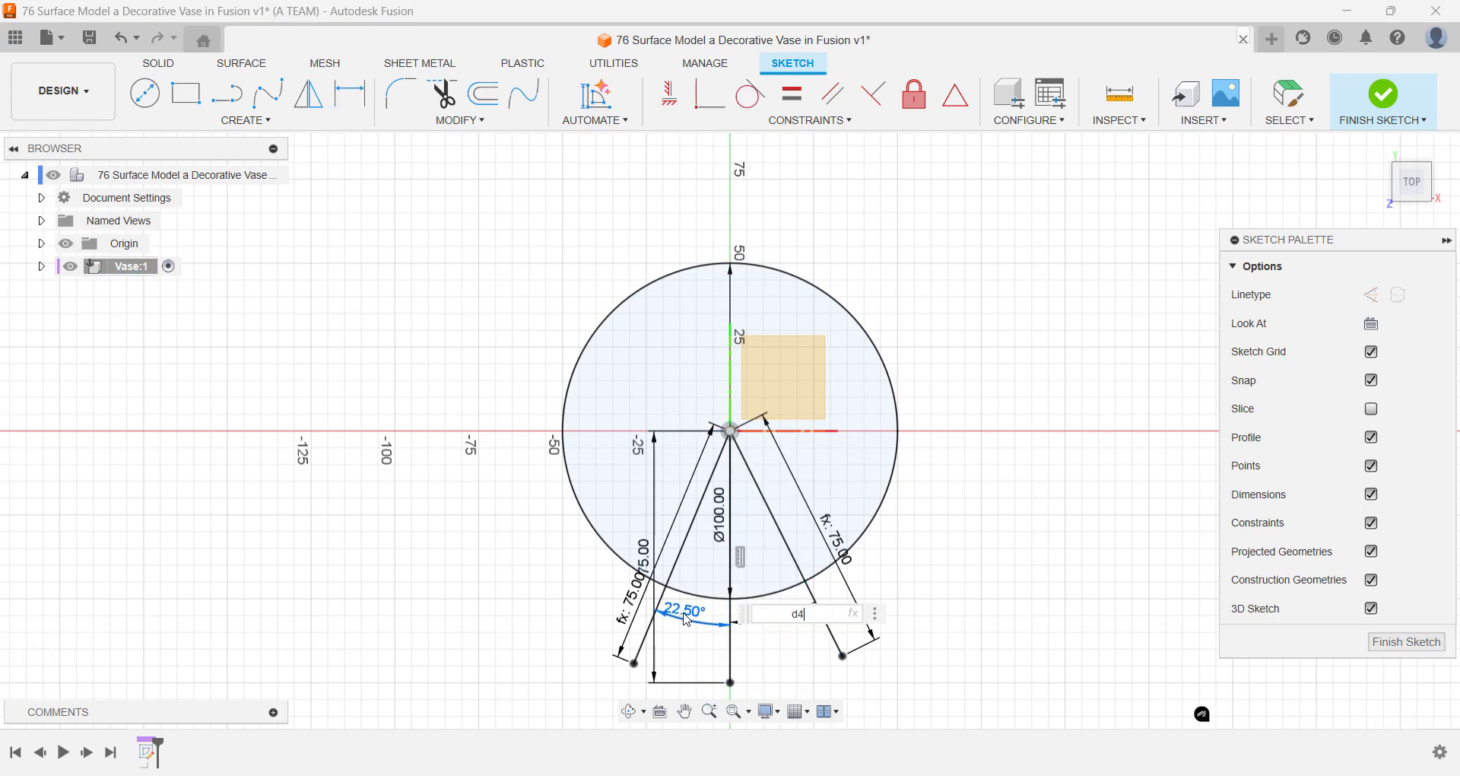
{"action": "key", "text": "Return"}
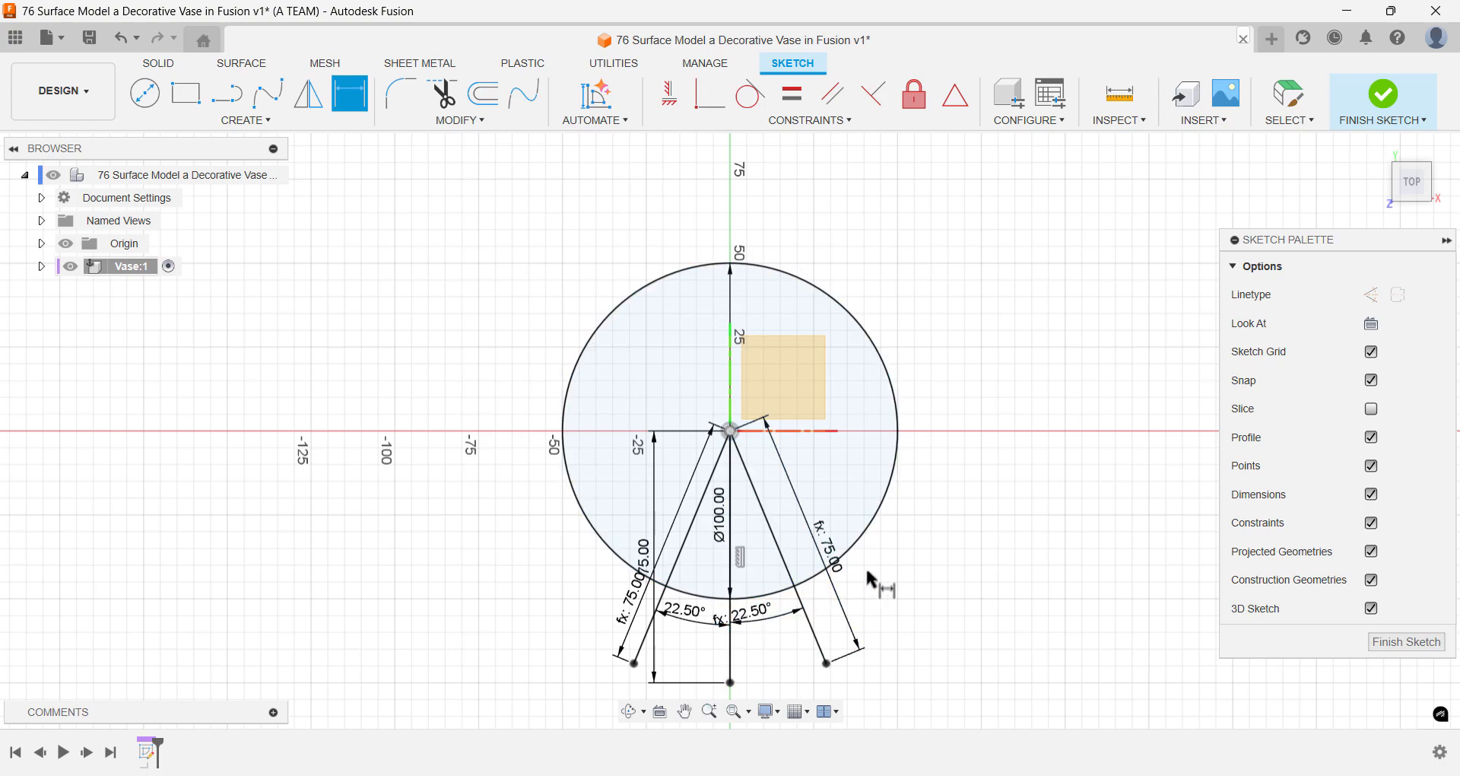
{"action": "key", "text": "Escape"}
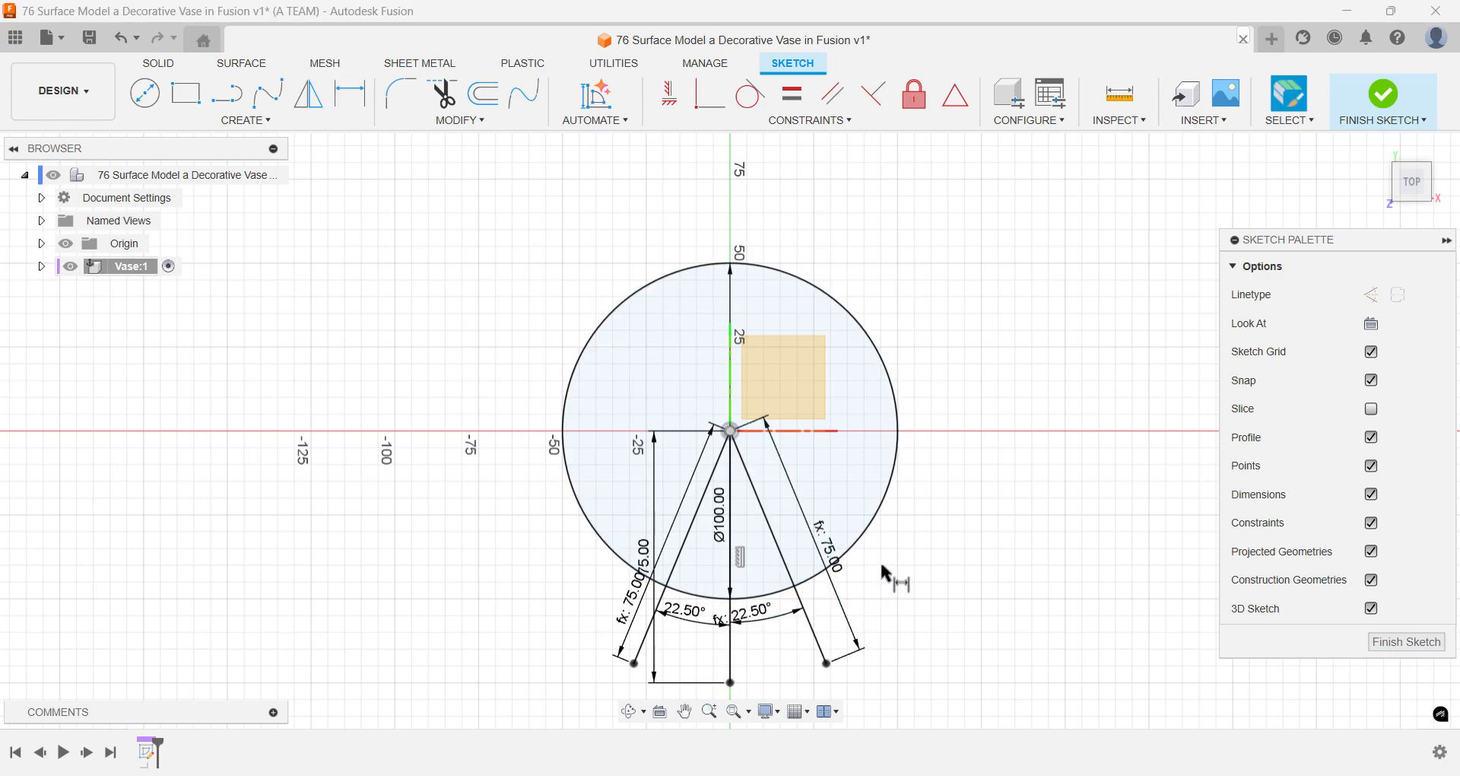
- Trim away the large part of the circle outside the two slanted lines, keeping only the lower arc between them
{"action": "type", "text": "strim"}
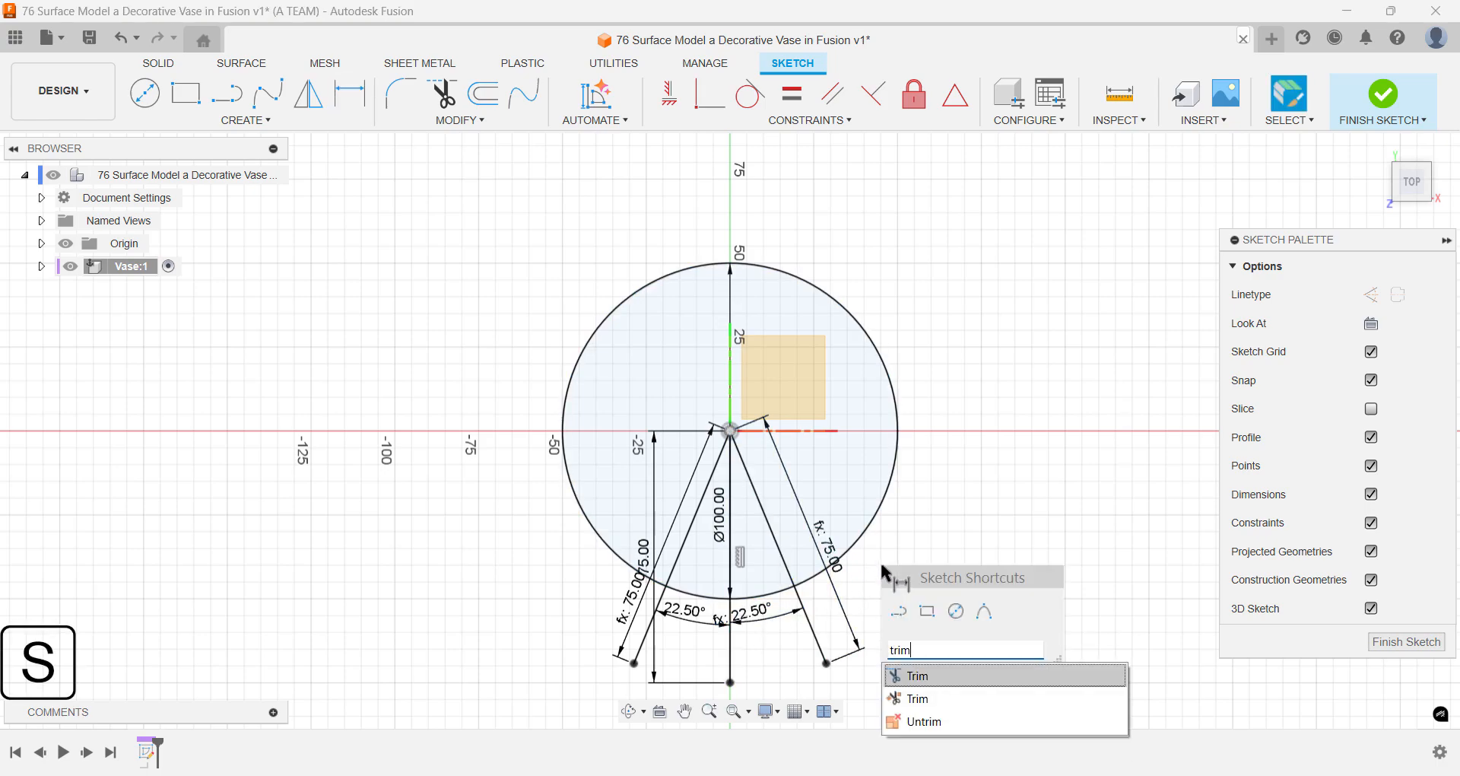
{"action": "key", "text": "Return"}
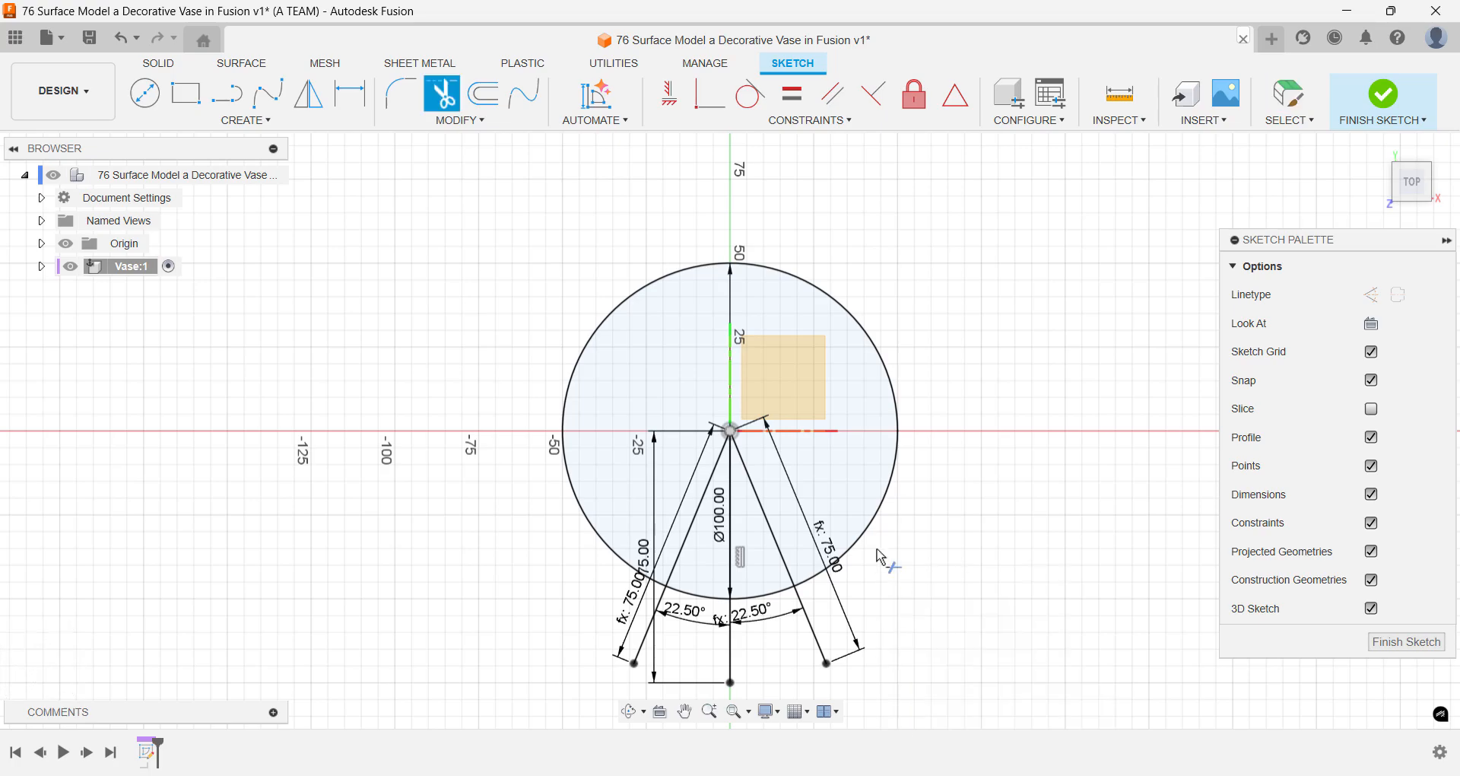
{"action": "left_click", "coordinate": [871, 540]}
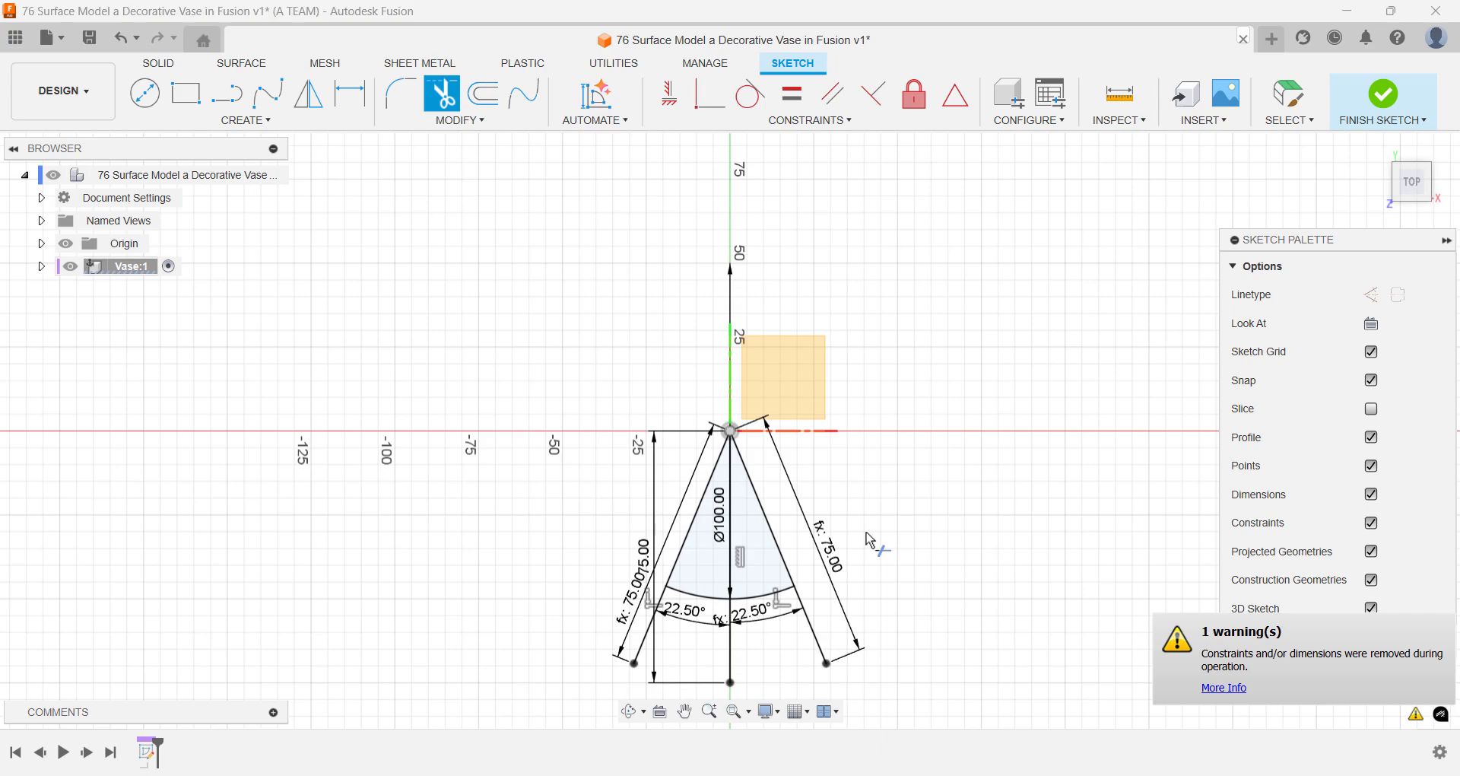
- Finish the wedge sketch and return to the home view
{"action": "type", "text": "sfi"}
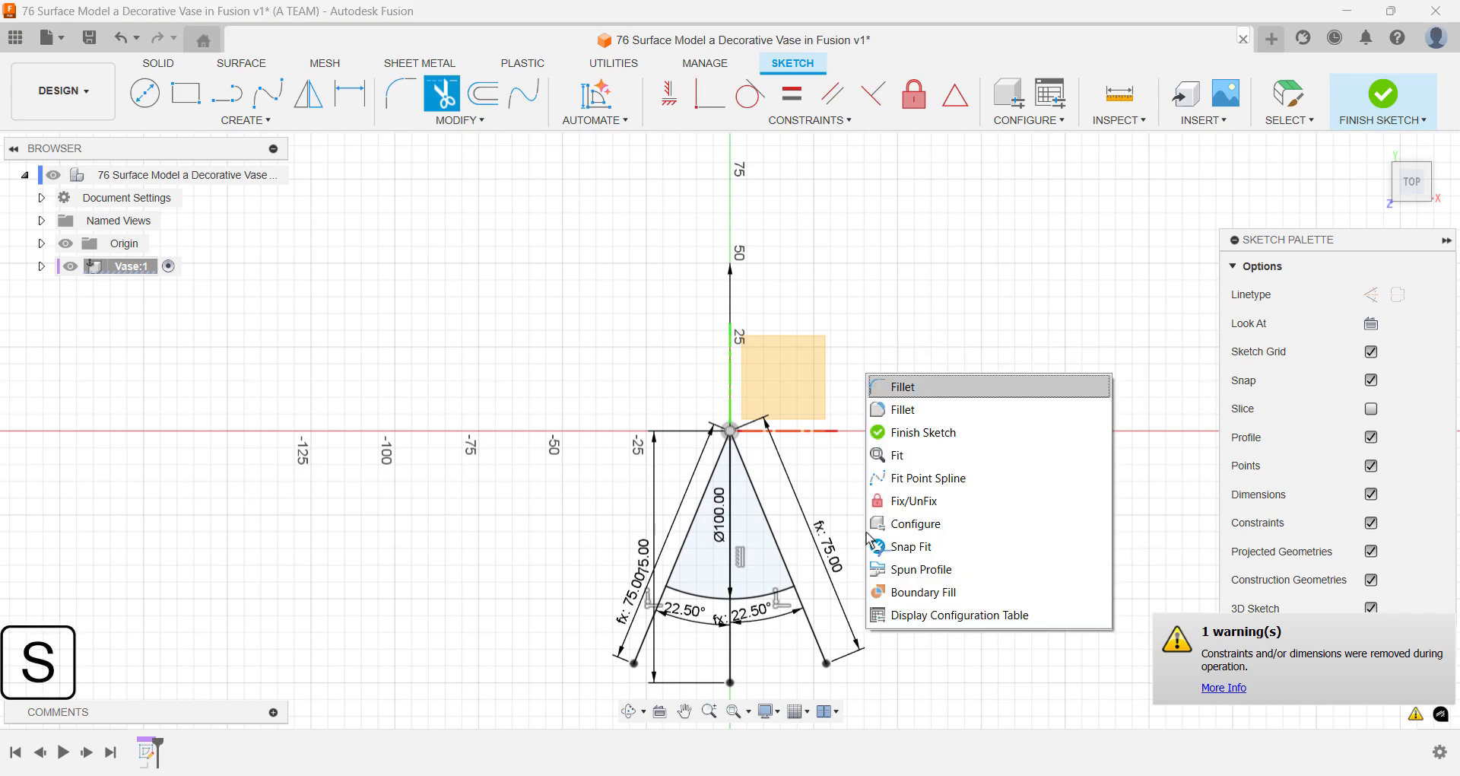
{"action": "key", "text": "Down"}
{"action": "key", "text": "Down"}
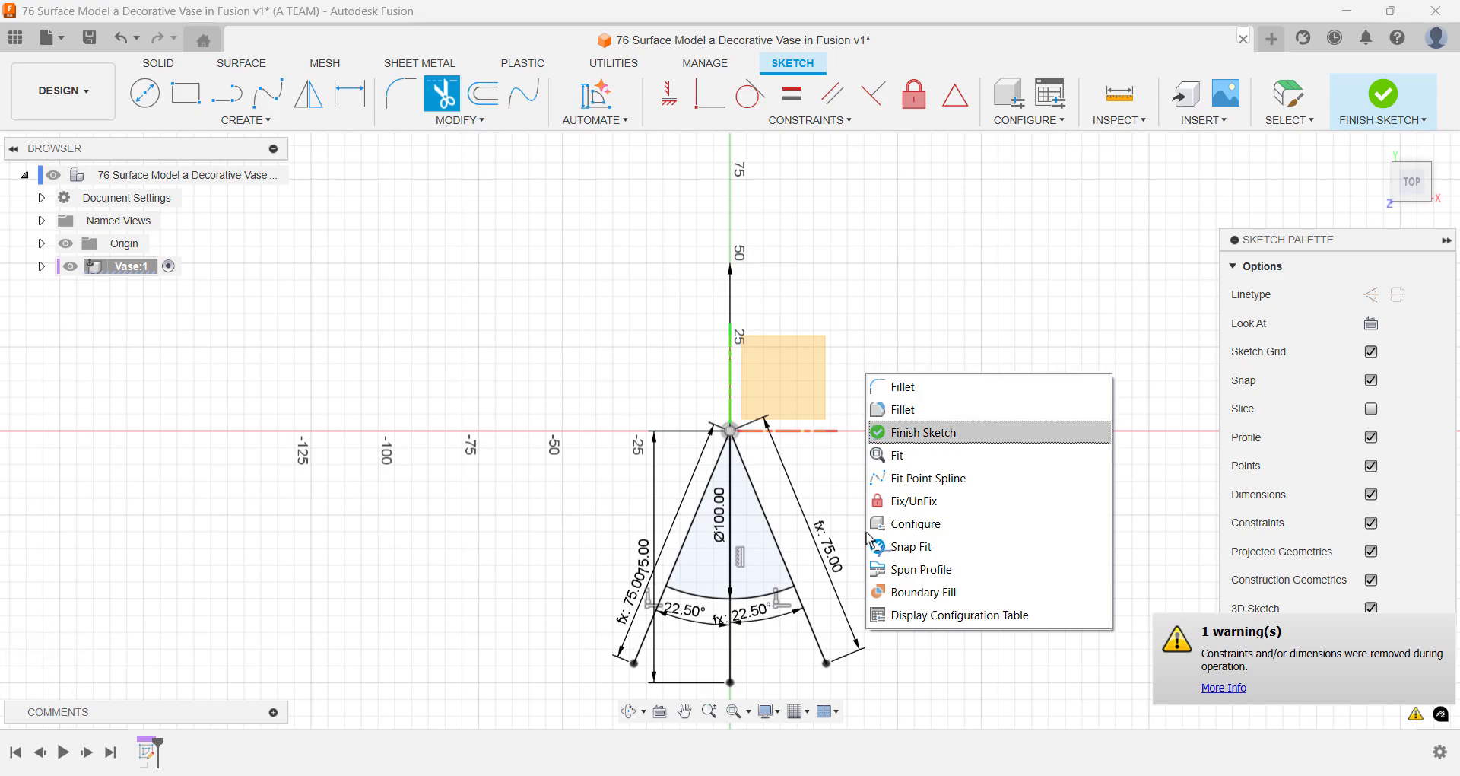
{"action": "key", "text": "Return"}
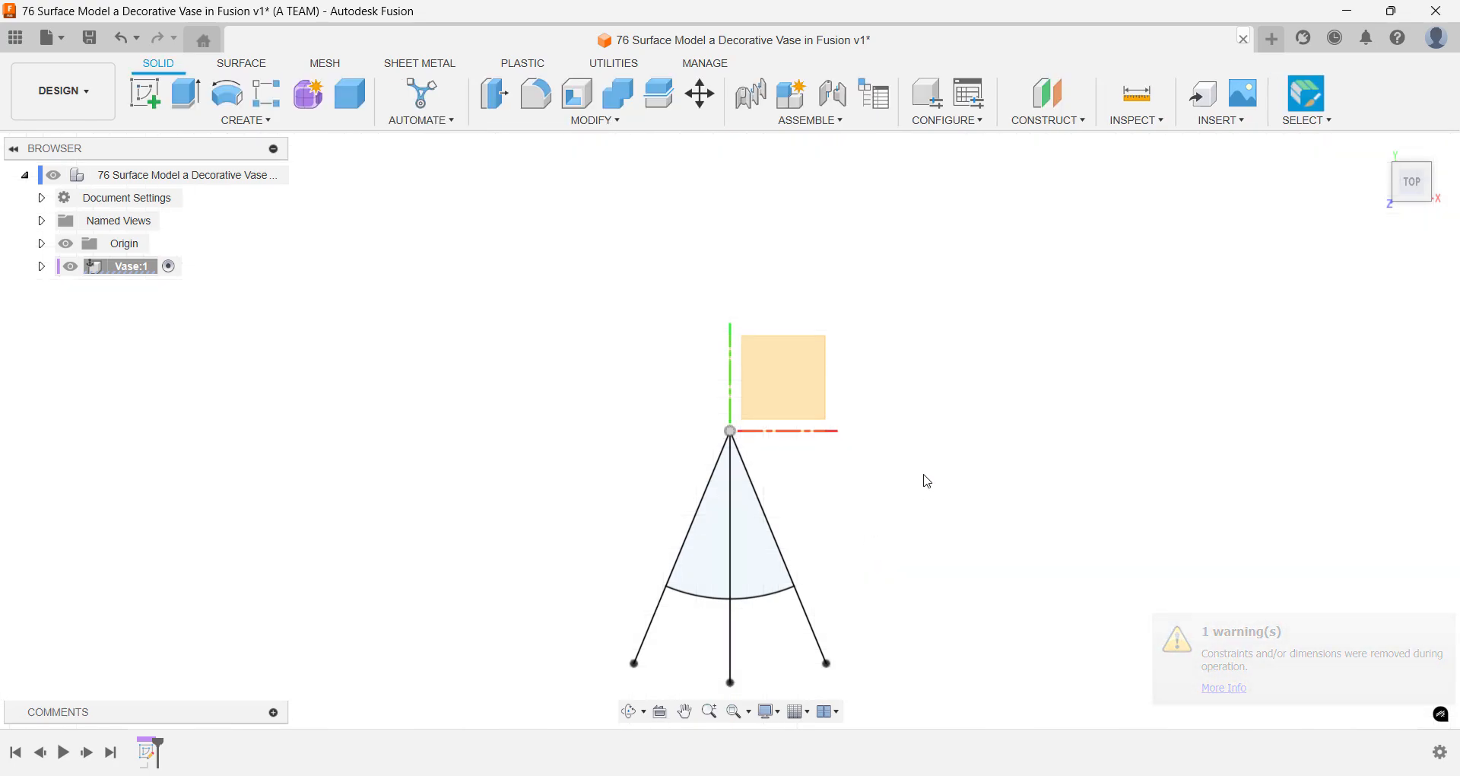
{"action": "left_click", "coordinate": [1377, 150]}
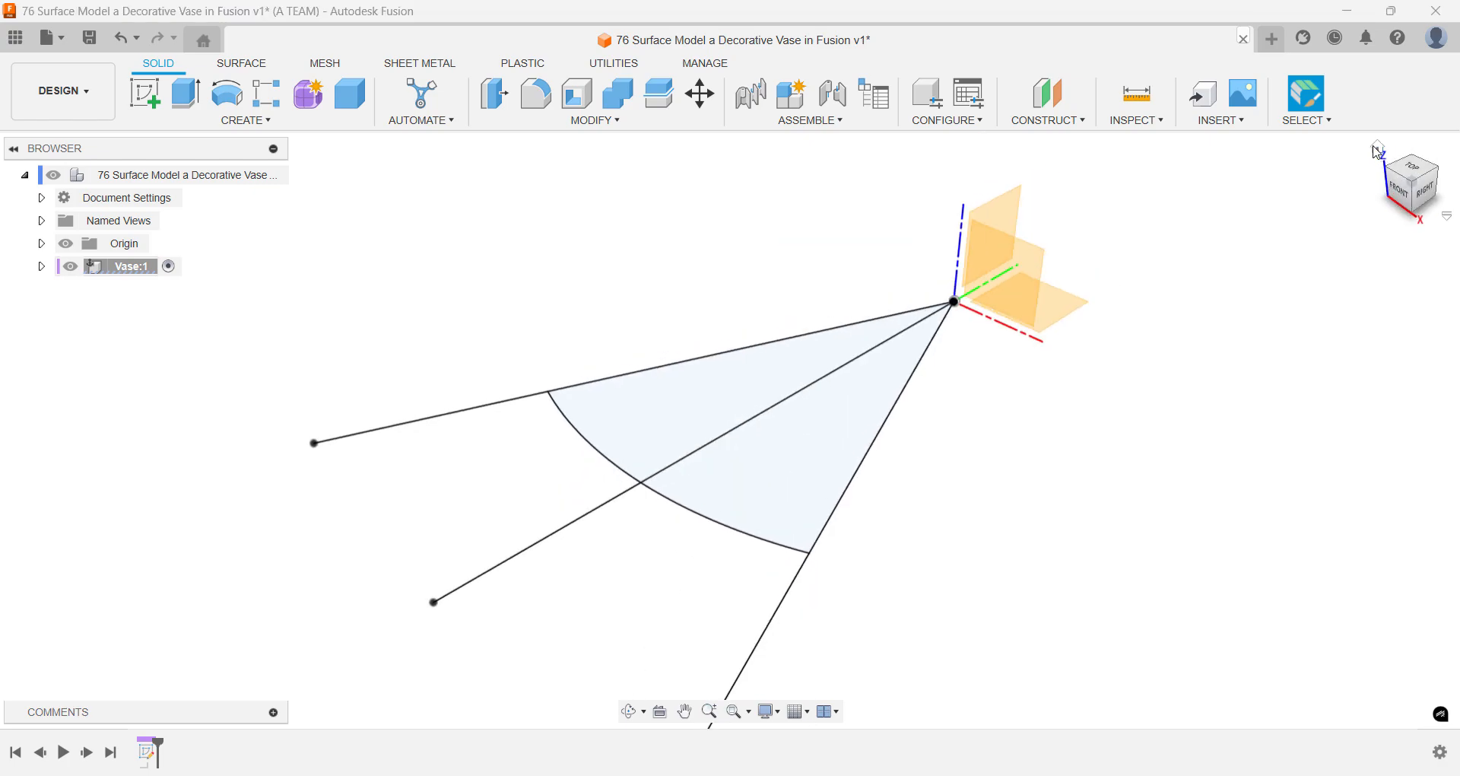
- Construct an offset plane 200 mm above the XY plane
{"action": "type", "text": "s"}
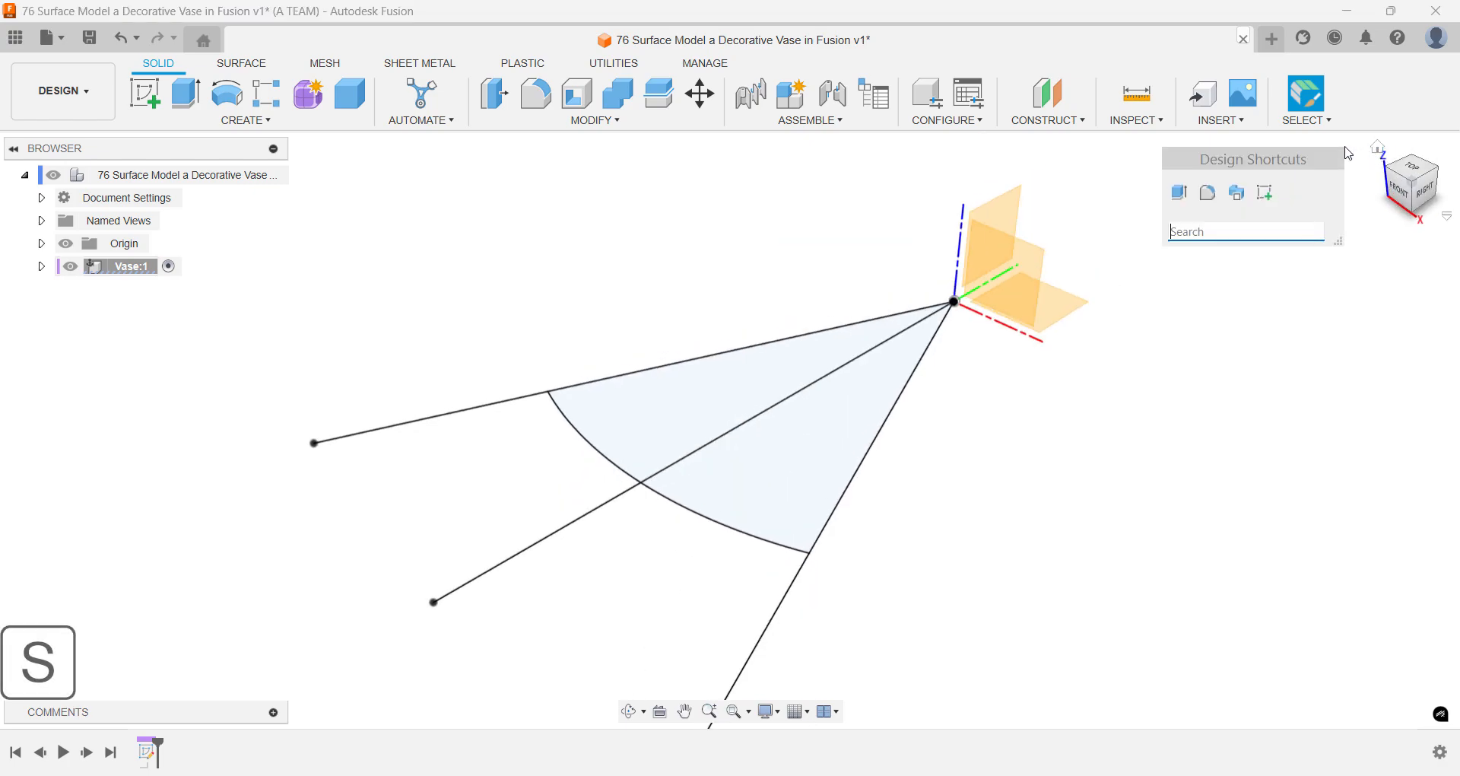
{"action": "type", "text": "Off"}
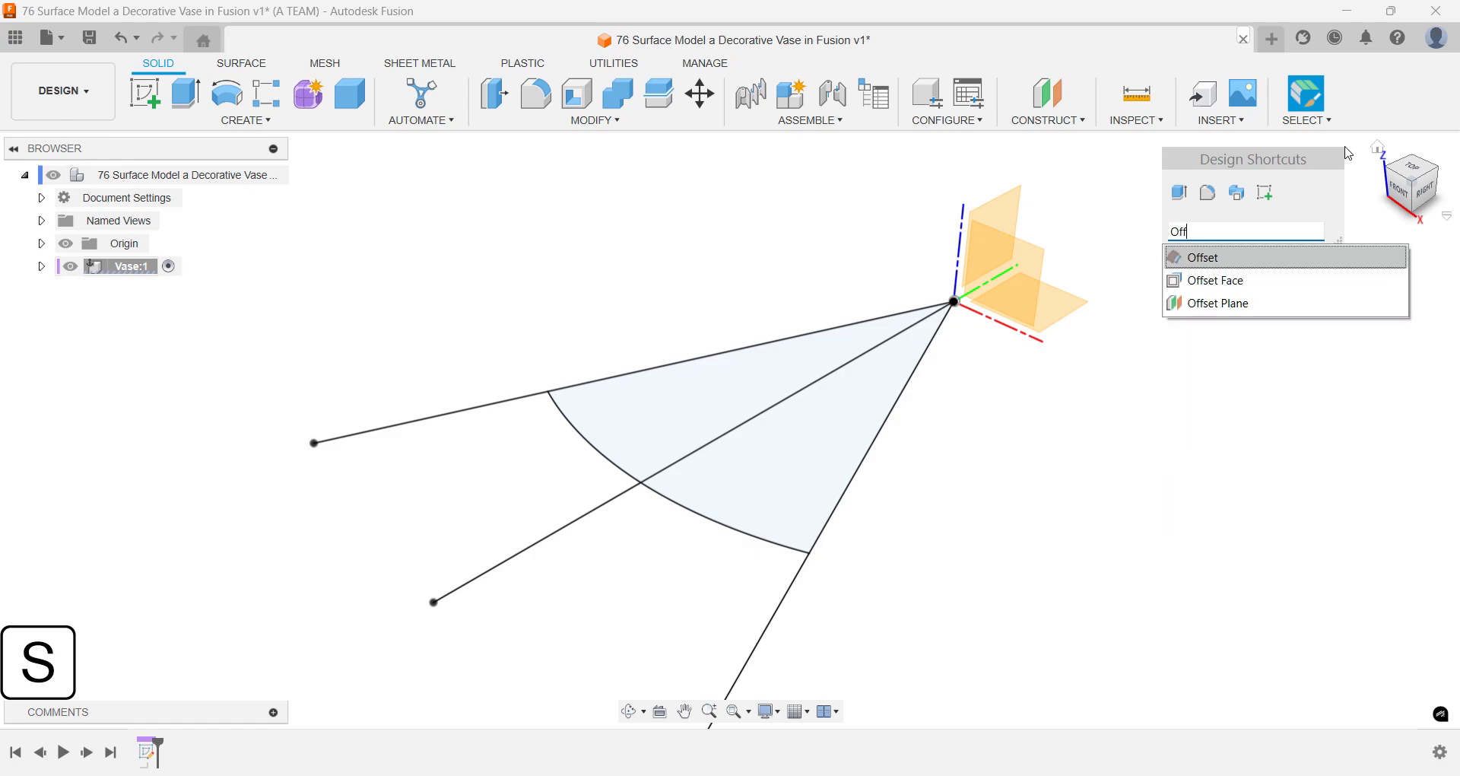
{"action": "key", "text": "Down"}
{"action": "key", "text": "Down"}
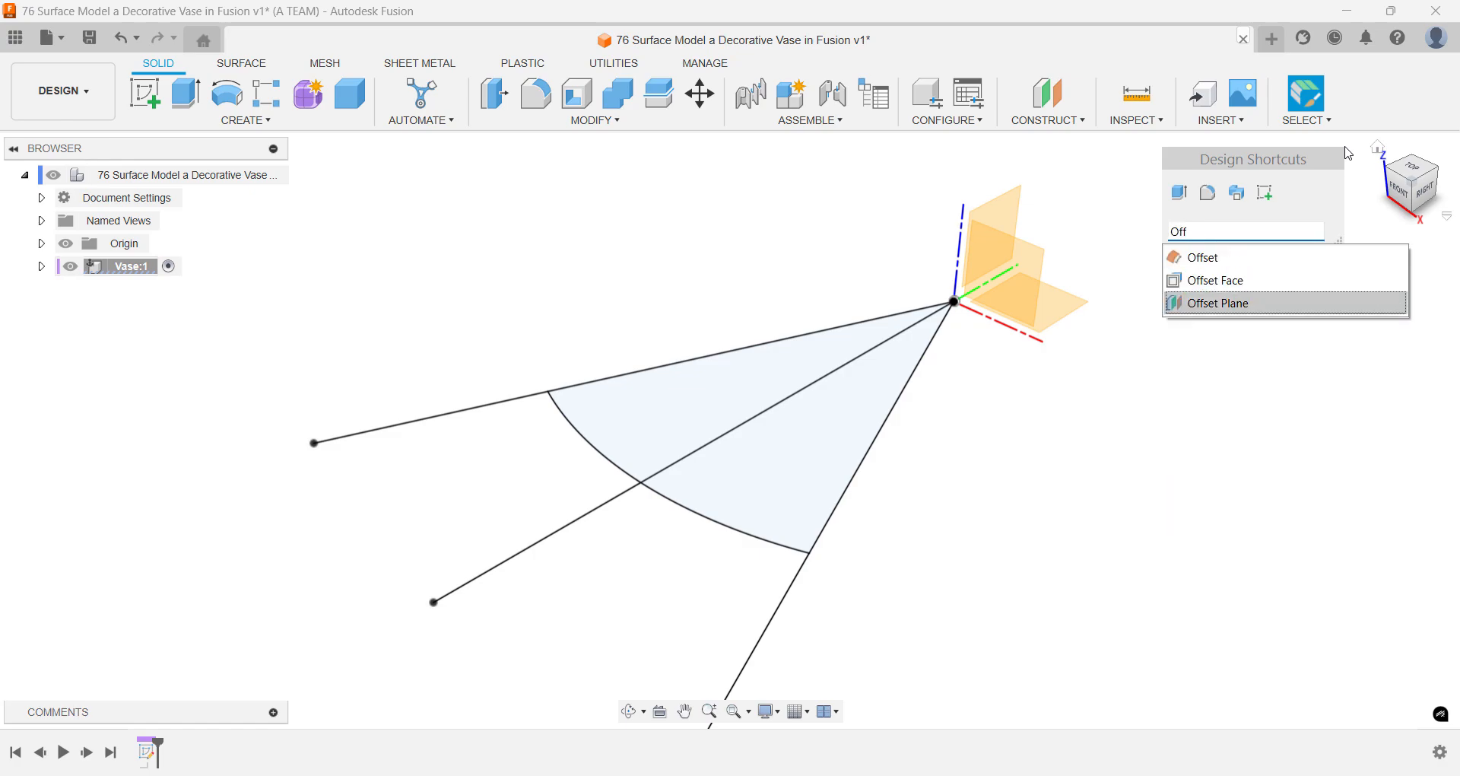
{"action": "key", "text": "Return"}
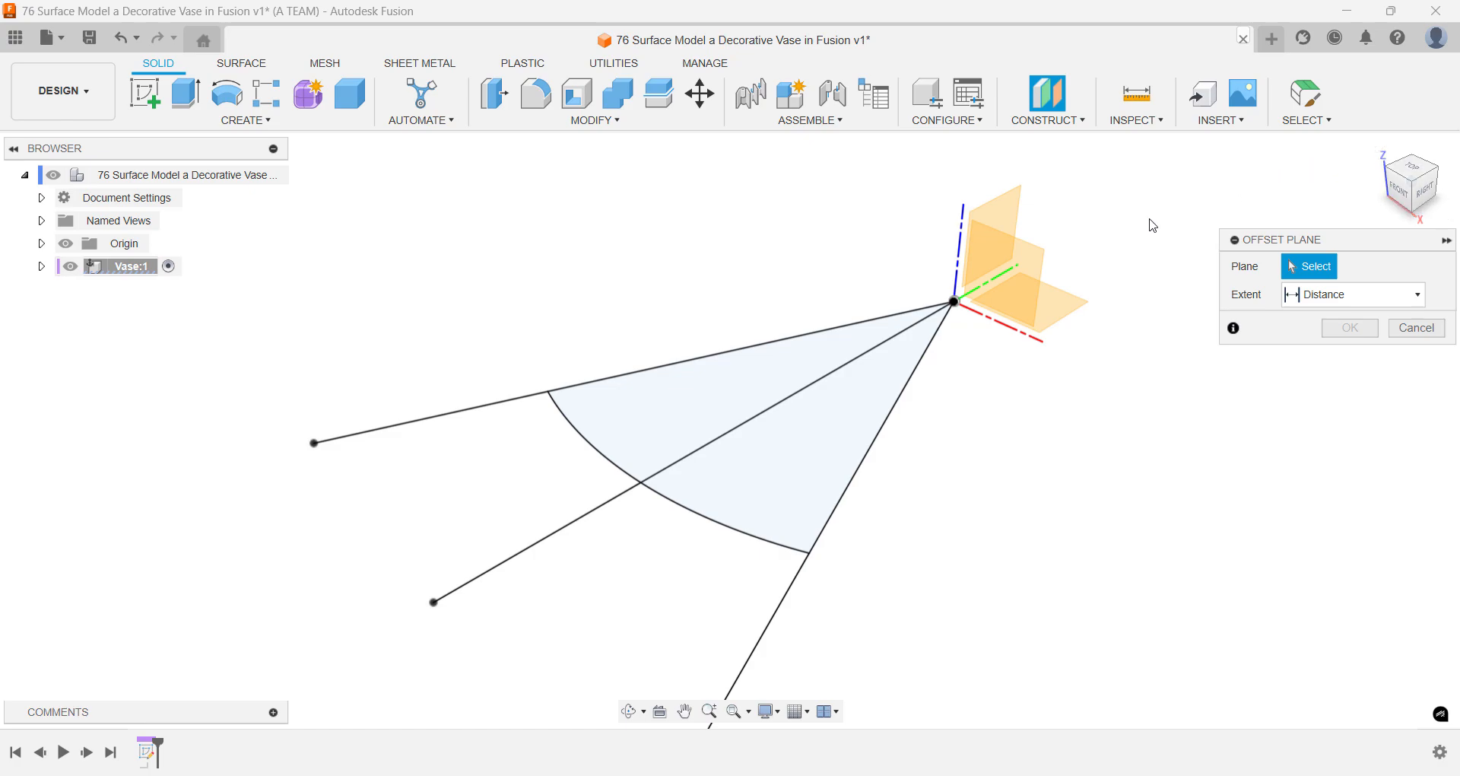
{"action": "left_click", "coordinate": [1073, 298]}
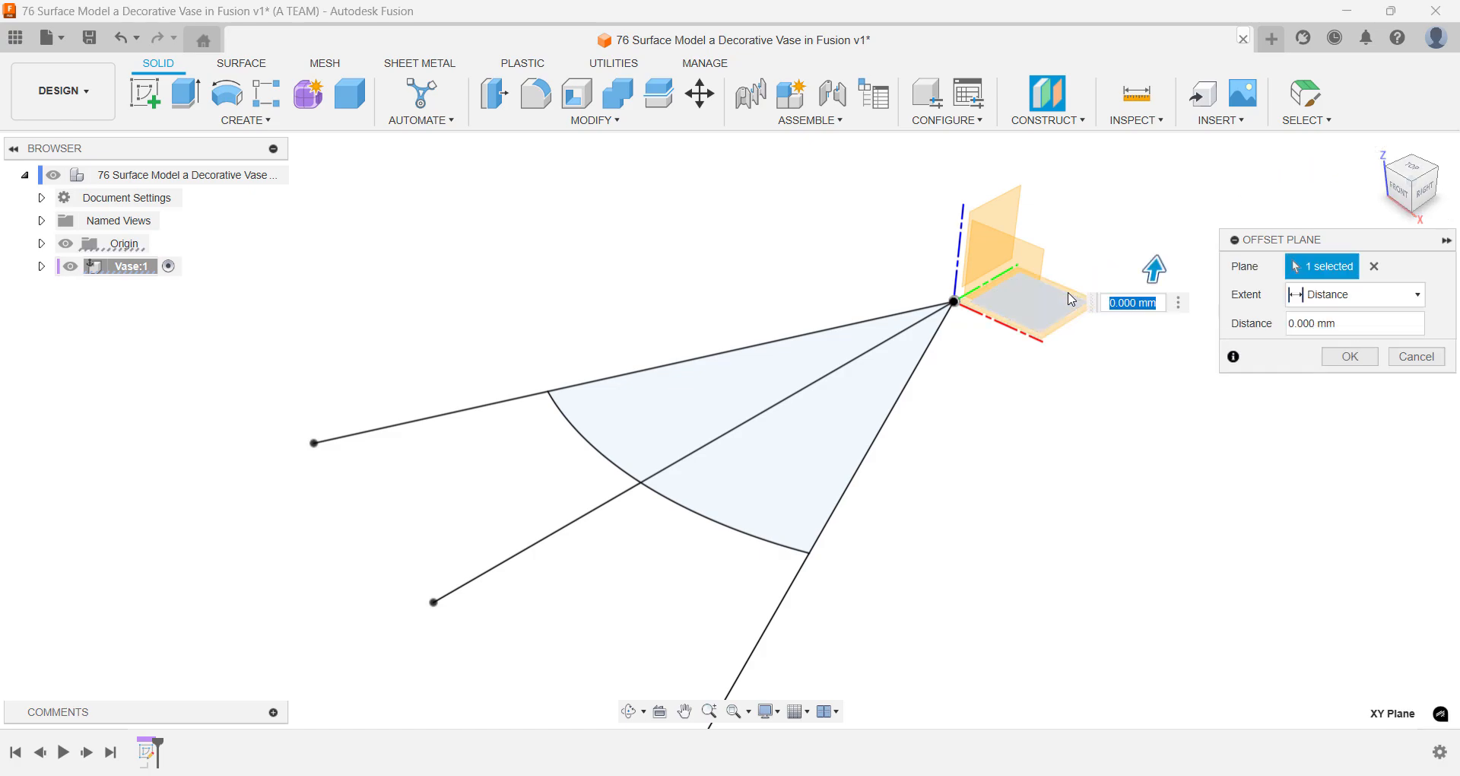
{"action": "type", "text": "200"}
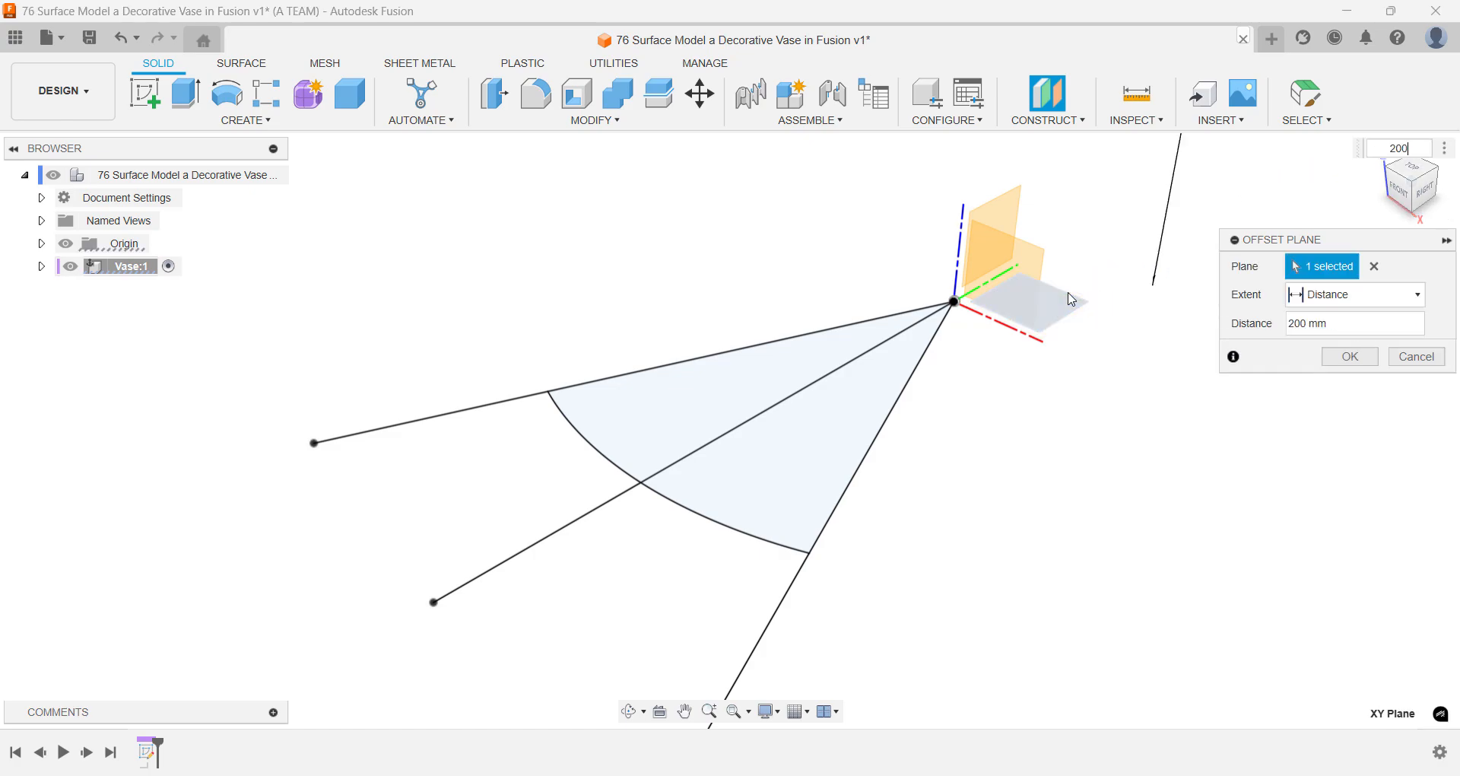
{"action": "key", "text": "Return"}
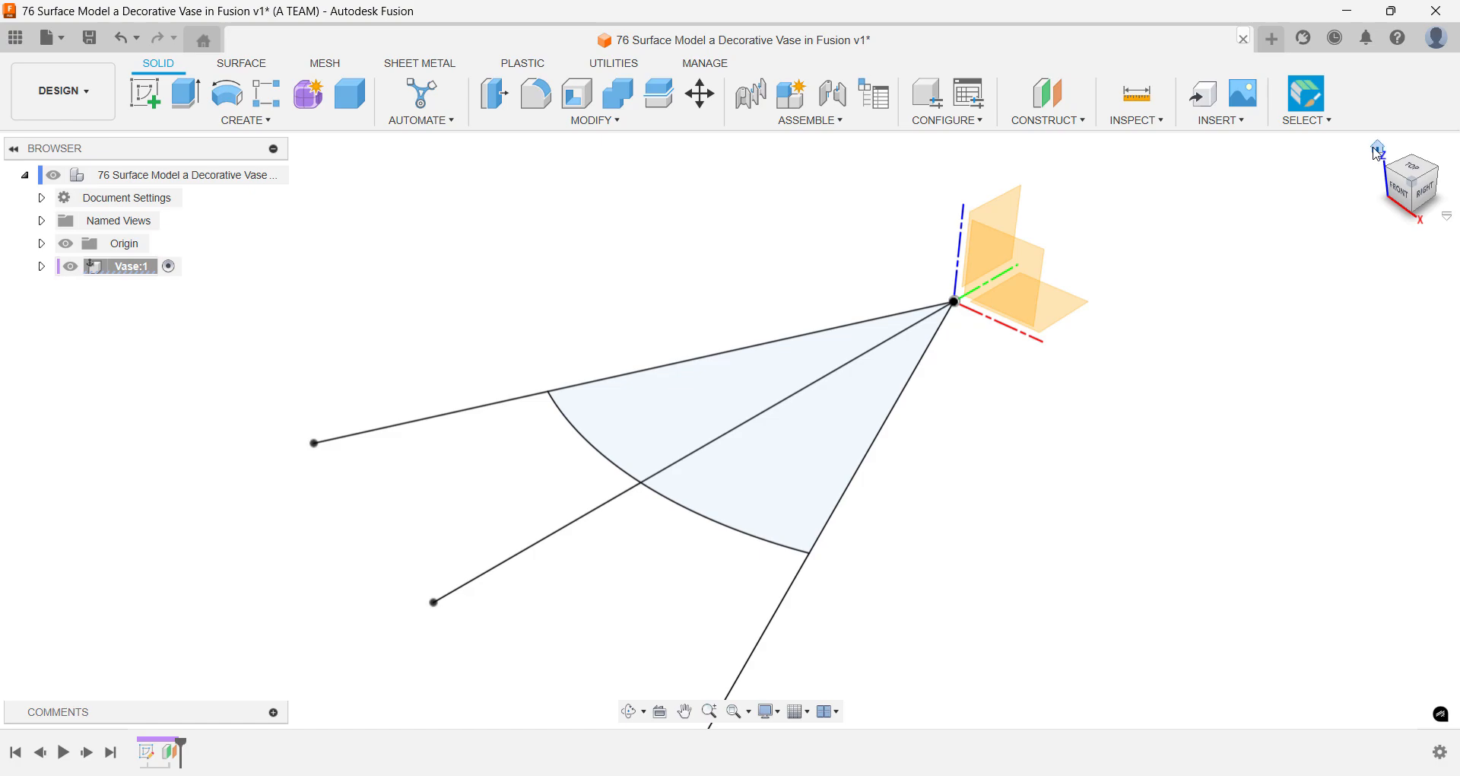
- Create a sketch on the plane 200 mm above the base and project the wedge's arc into it with the projection link on
{"action": "left_click", "coordinate": [1377, 149]}
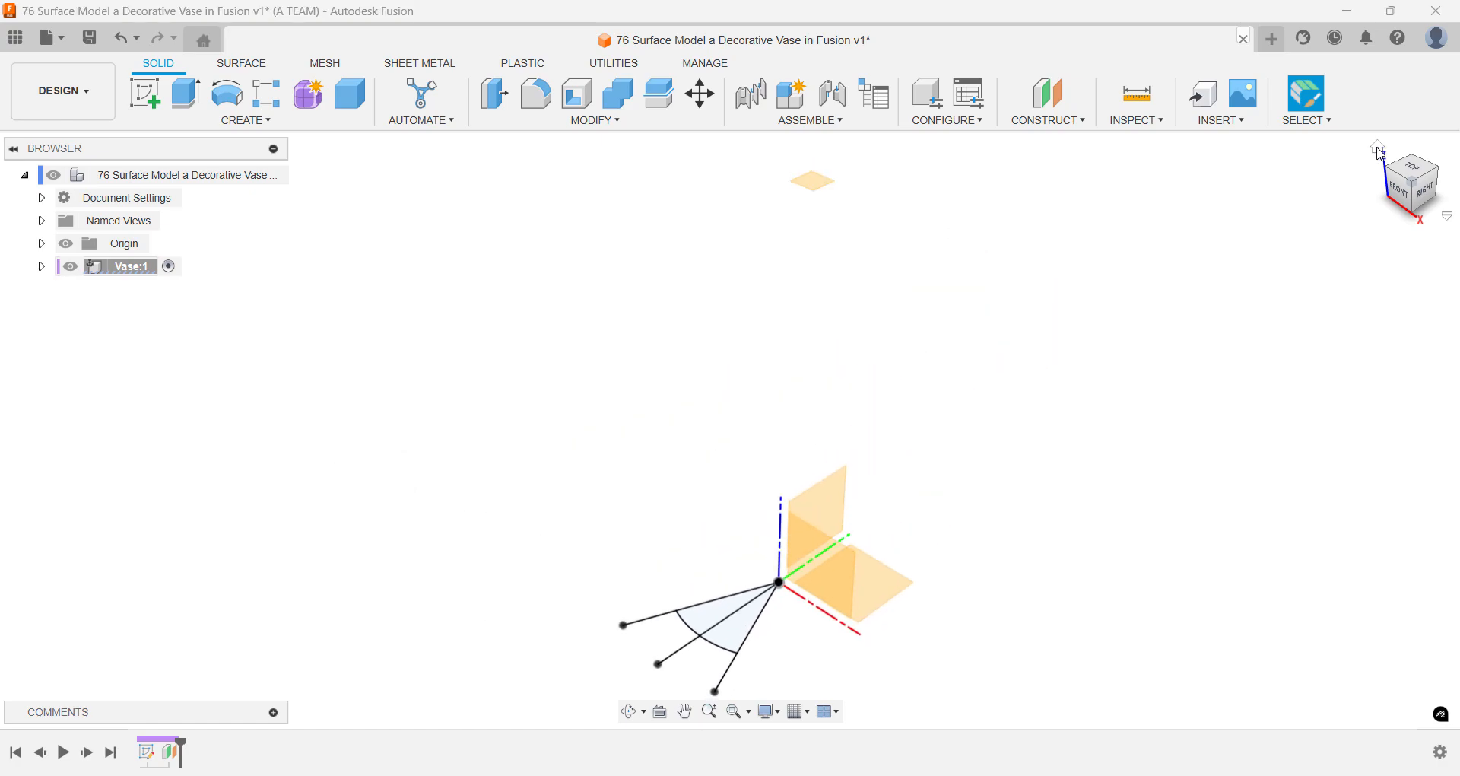
{"action": "left_click", "coordinate": [1406, 167]}
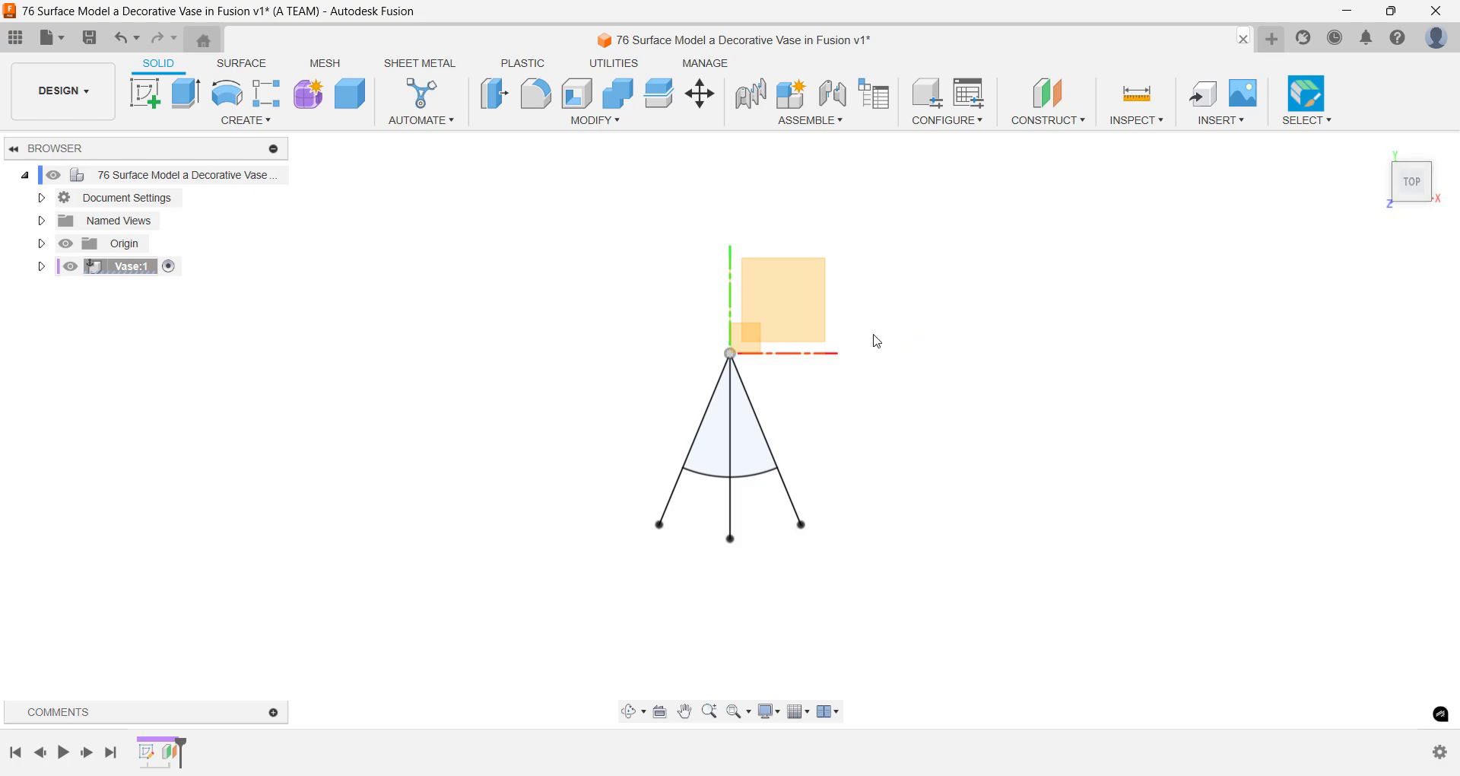
{"action": "type", "text": "s"}
{"action": "type", "text": "sk"}
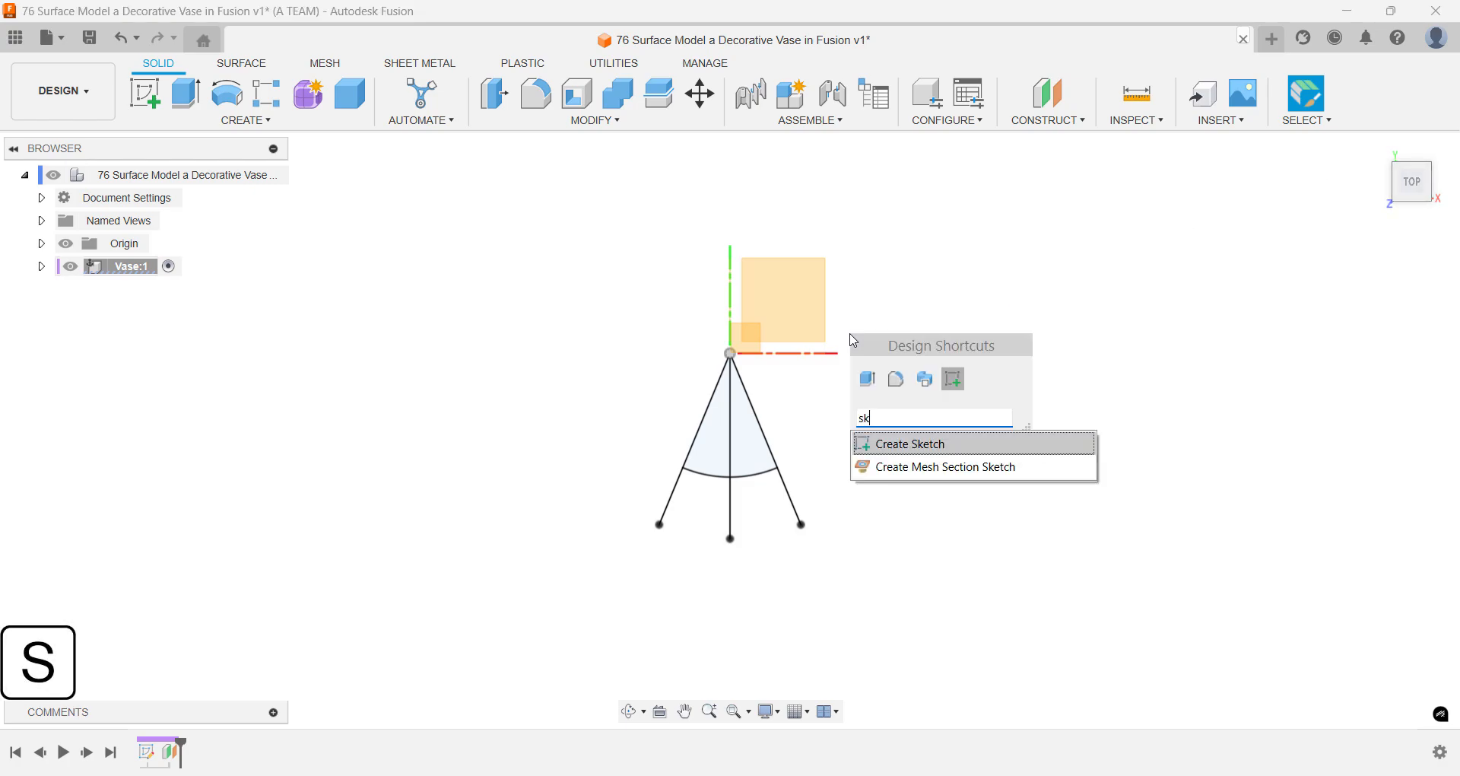
{"action": "key", "text": "Return"}
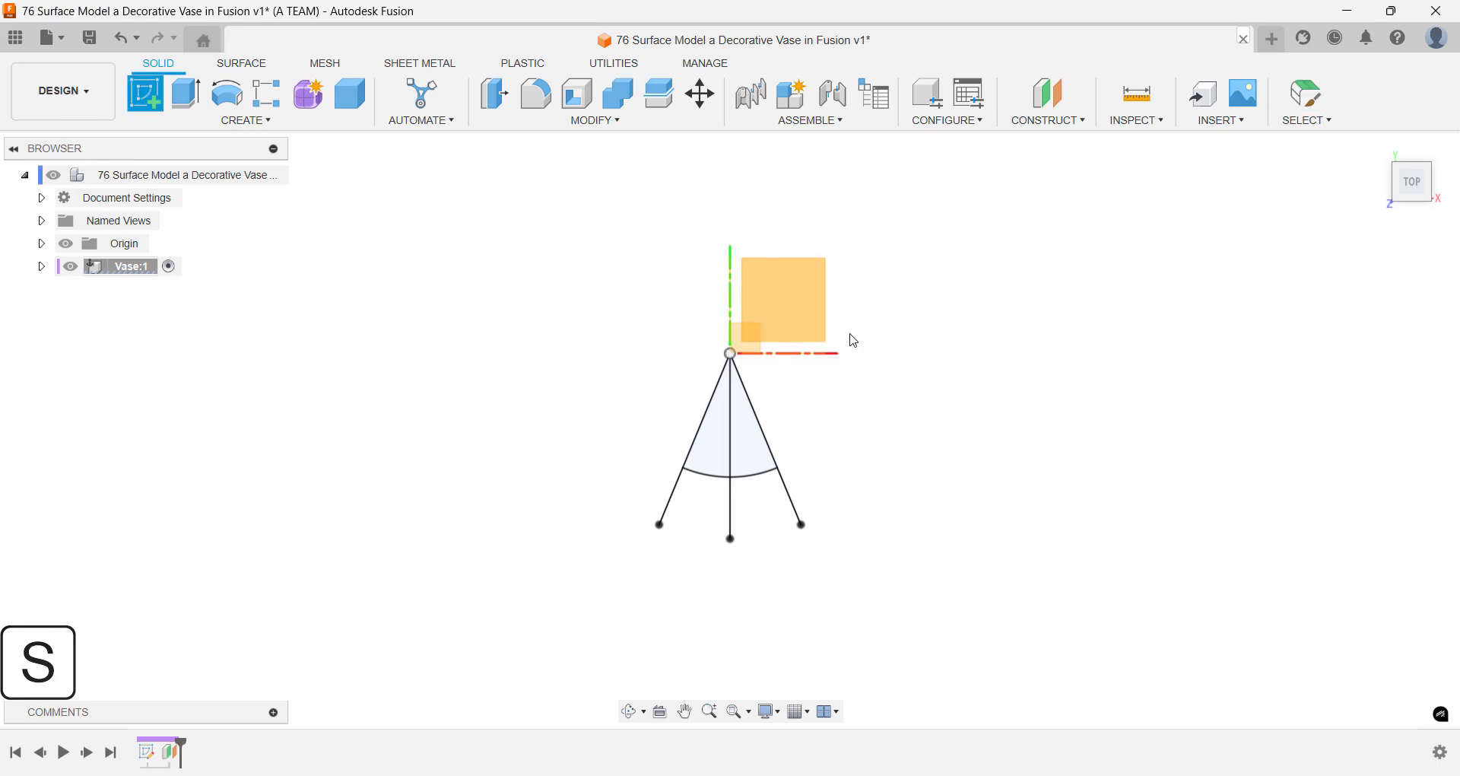
{"action": "left_click", "coordinate": [776, 341]}
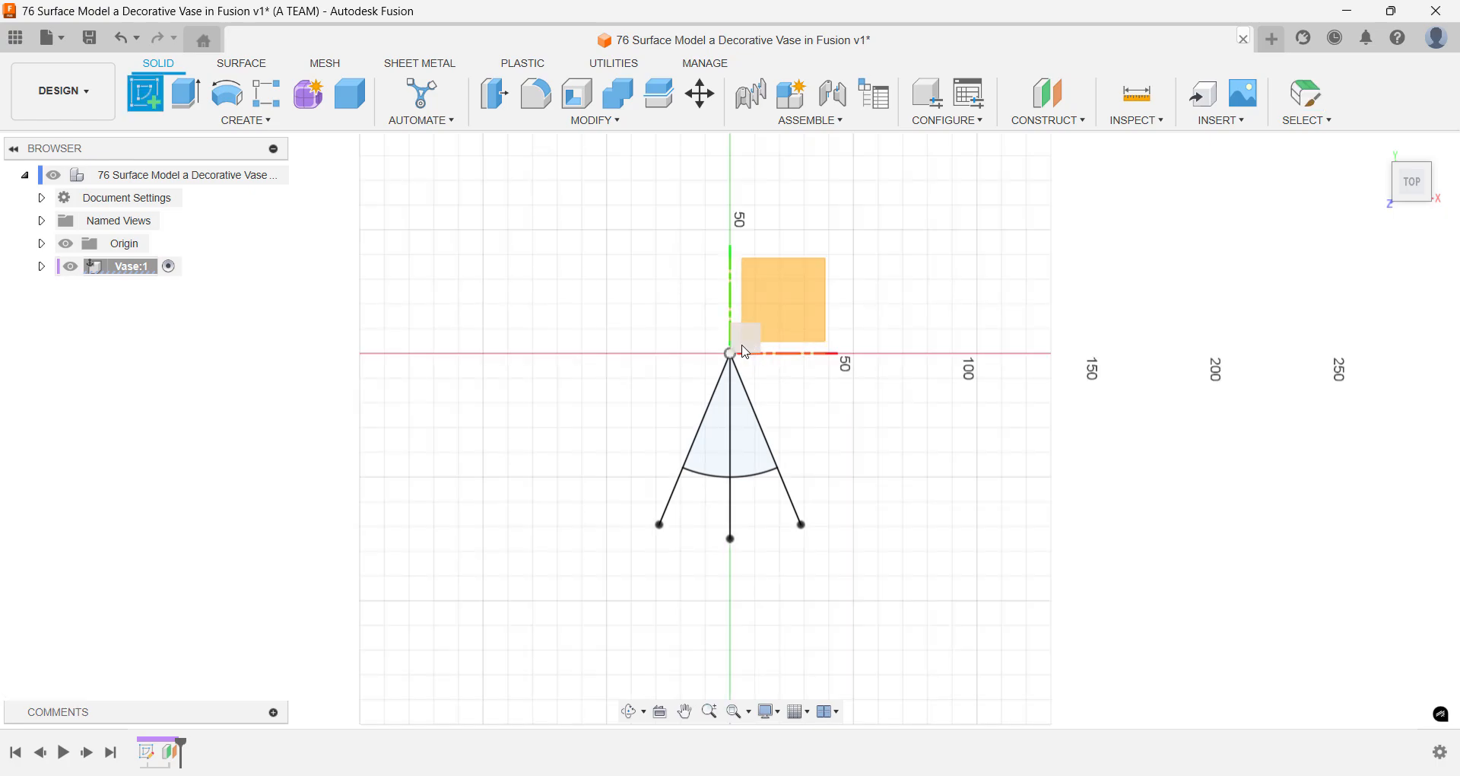
{"action": "type", "text": "s"}
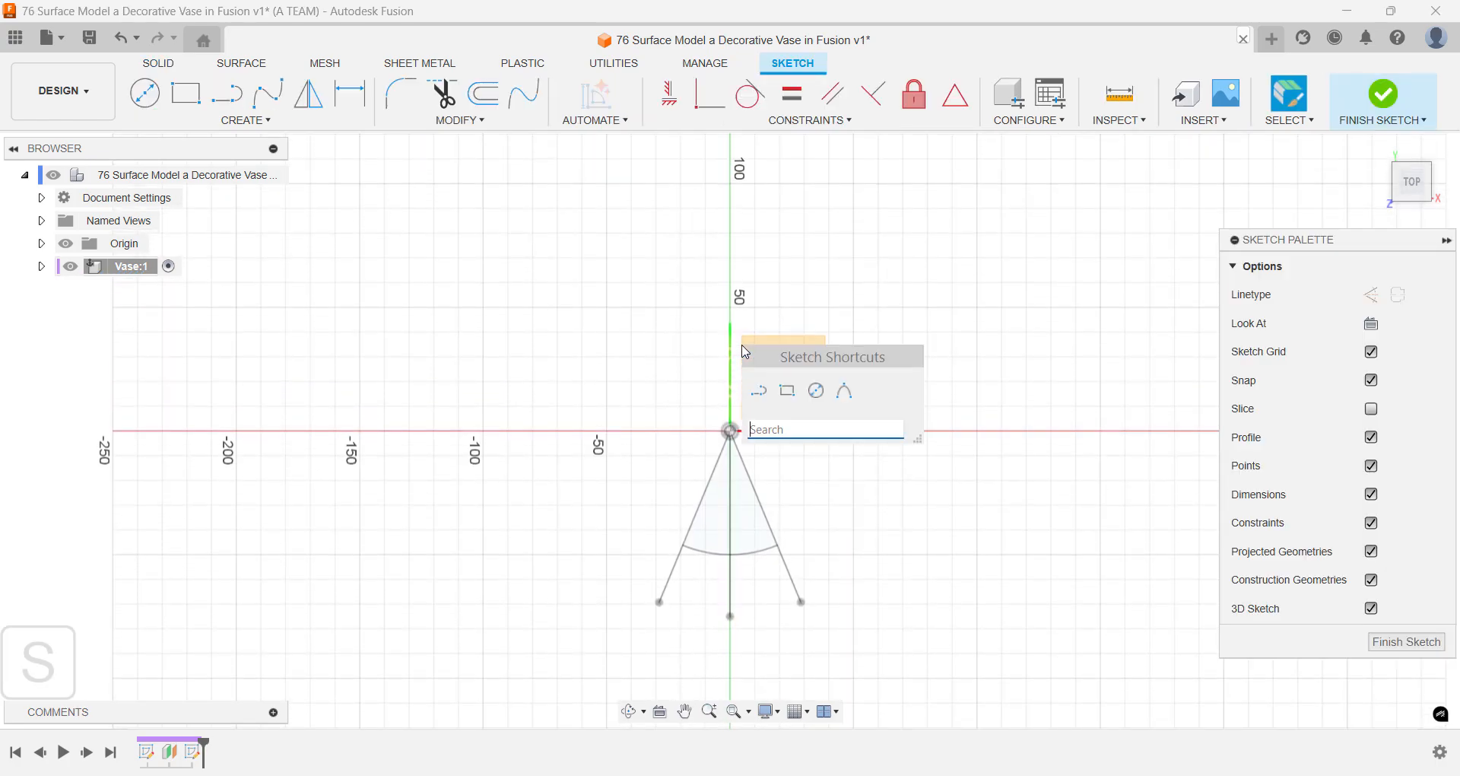
{"action": "type", "text": "pro"}
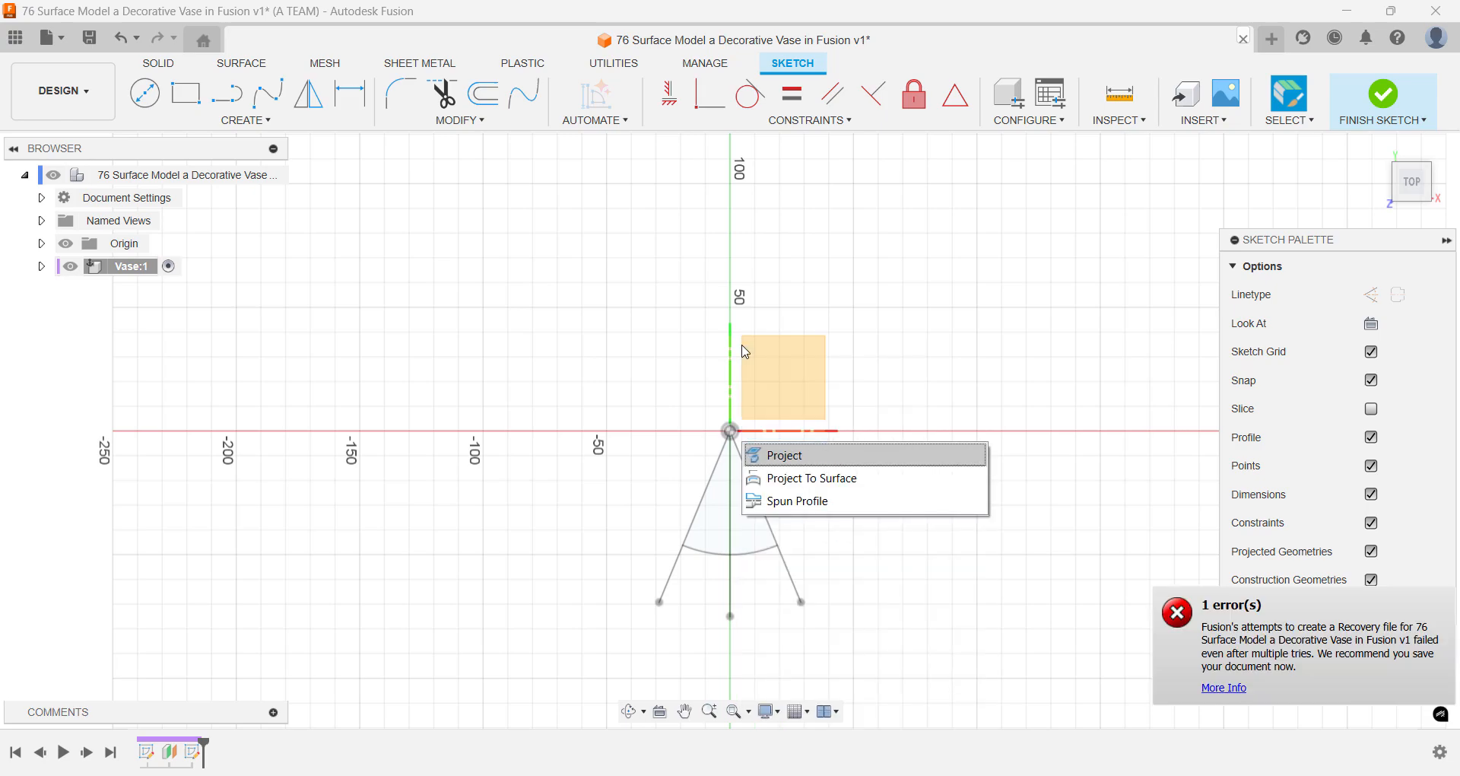
{"action": "key", "text": "Return"}
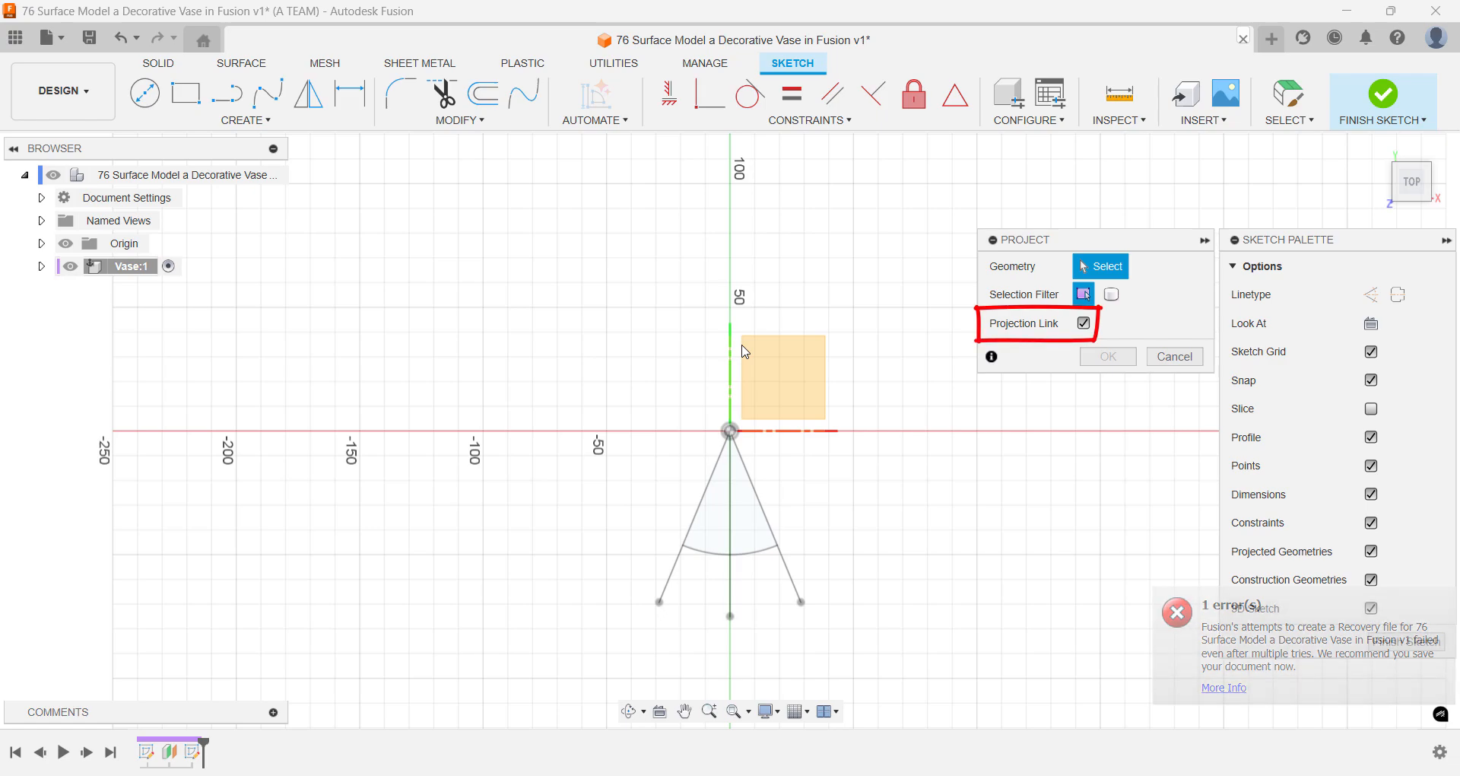
{"action": "left_click", "coordinate": [746, 555]}
{"action": "key", "text": "Return"}
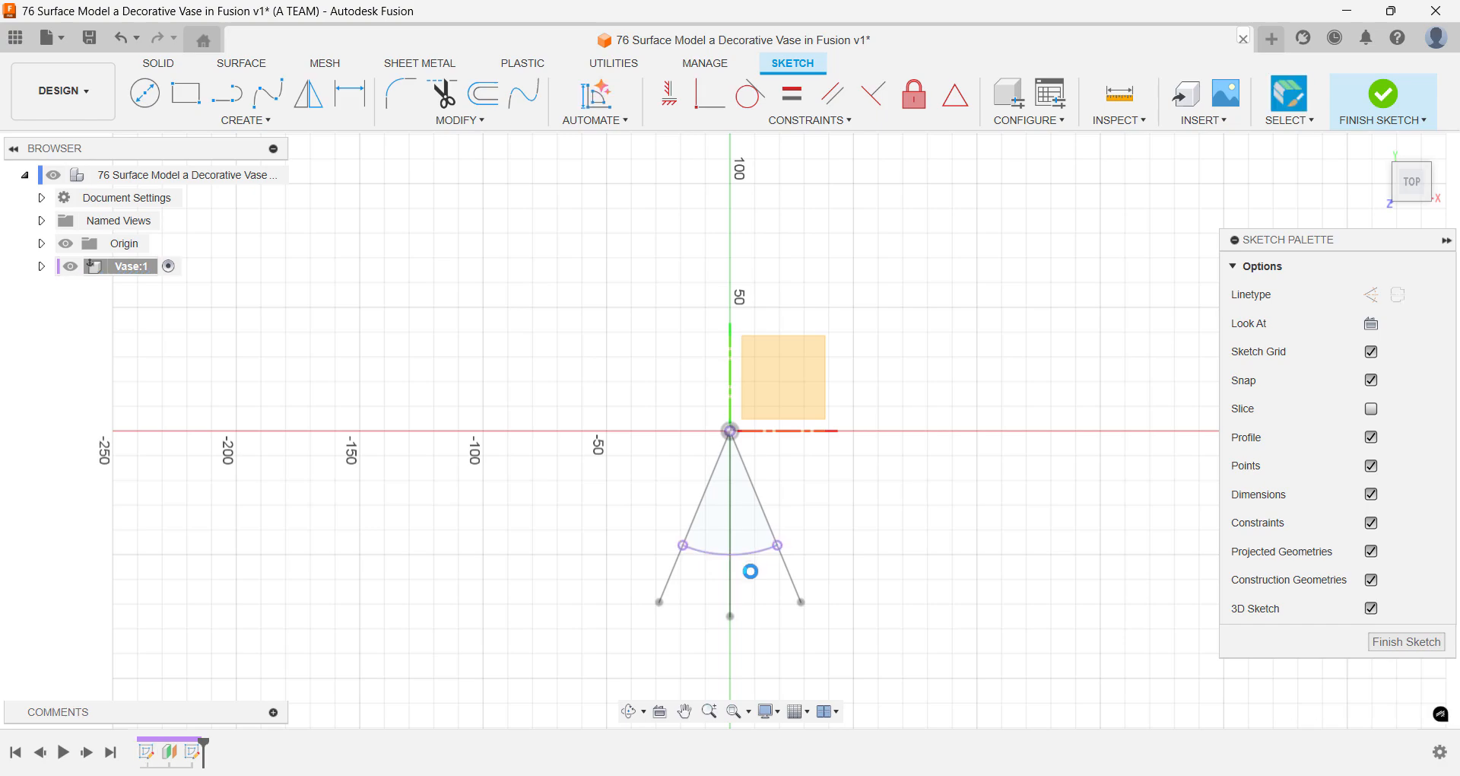
- Offset the projected arc outward by 30 mm and finish the sketch
{"action": "type", "text": "soff"}
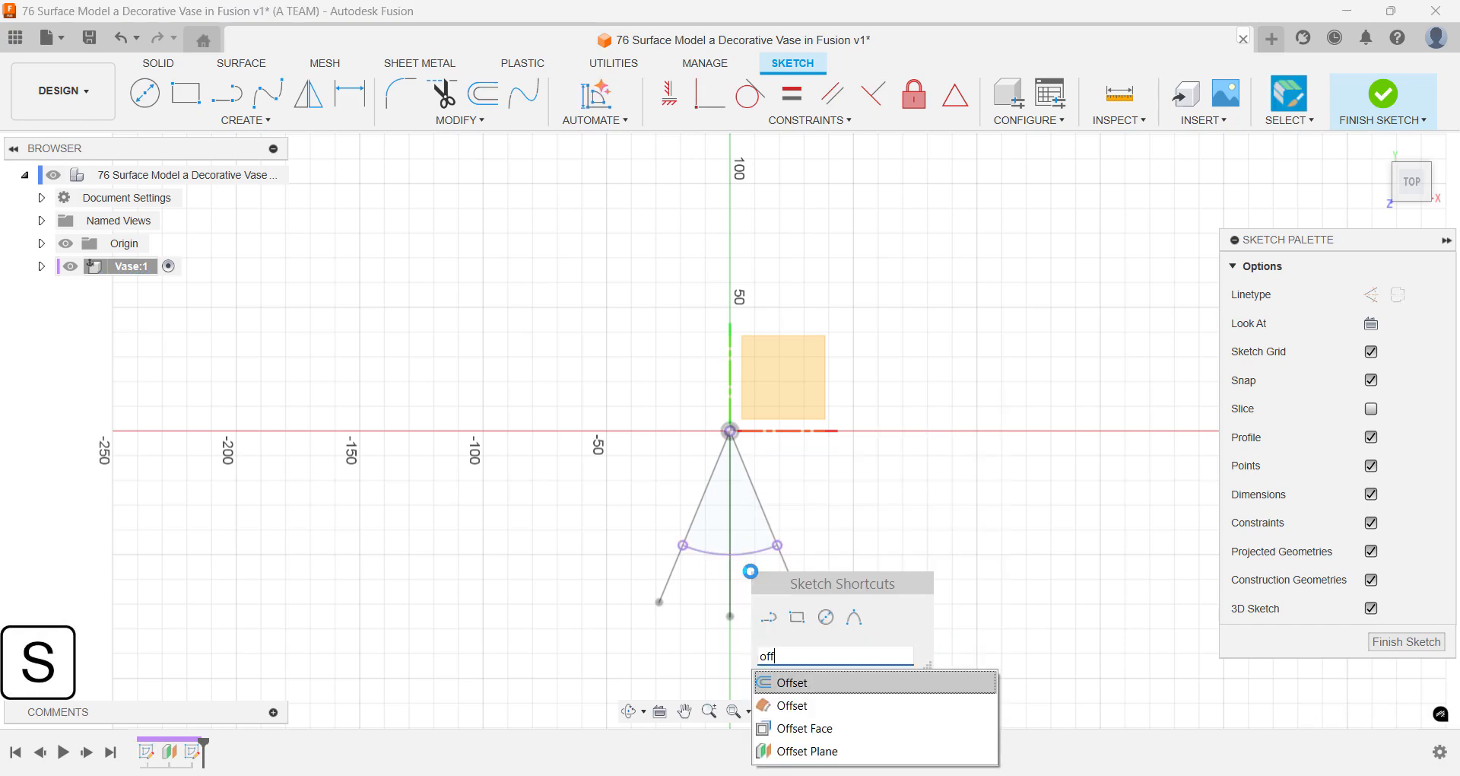
{"action": "key", "text": "Return"}
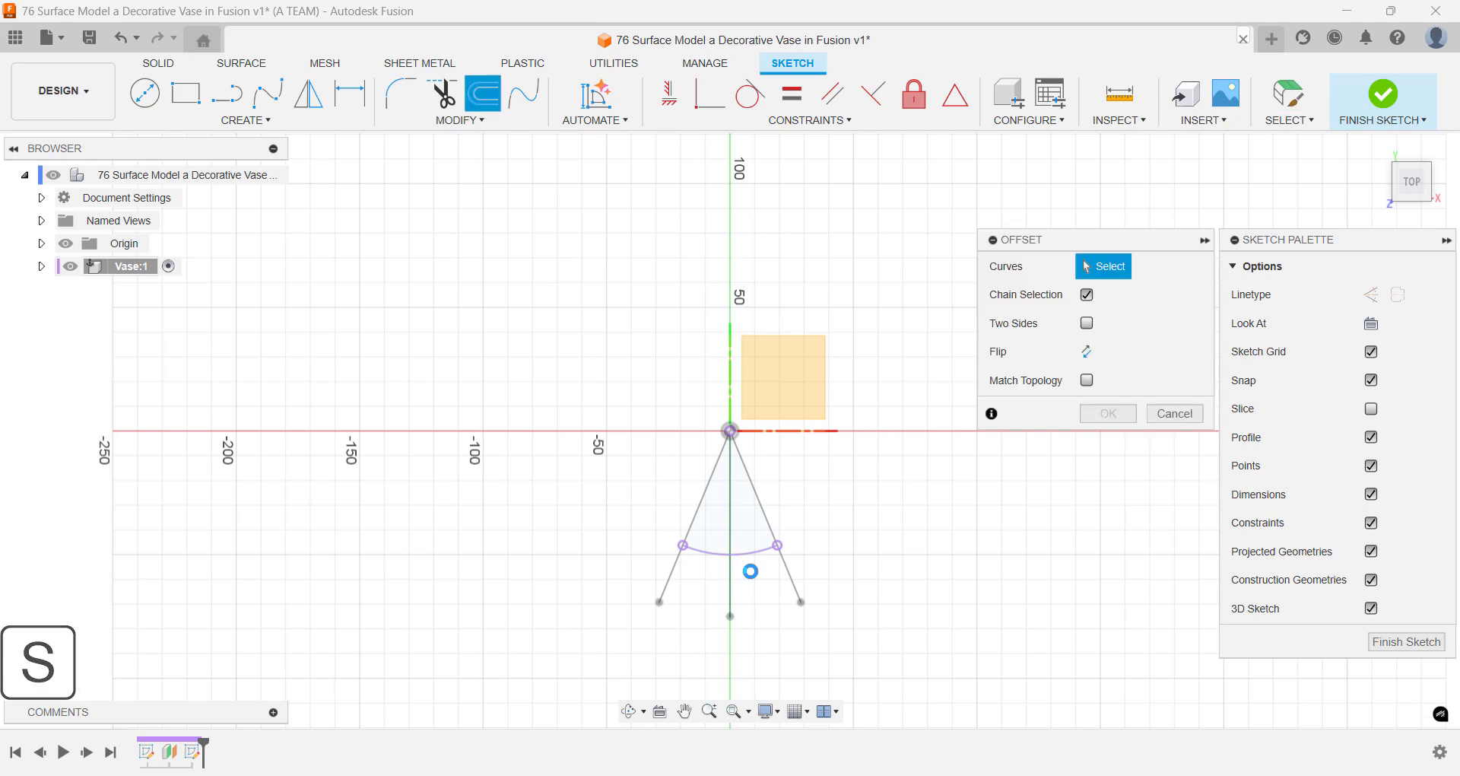
{"action": "left_click", "coordinate": [757, 561]}
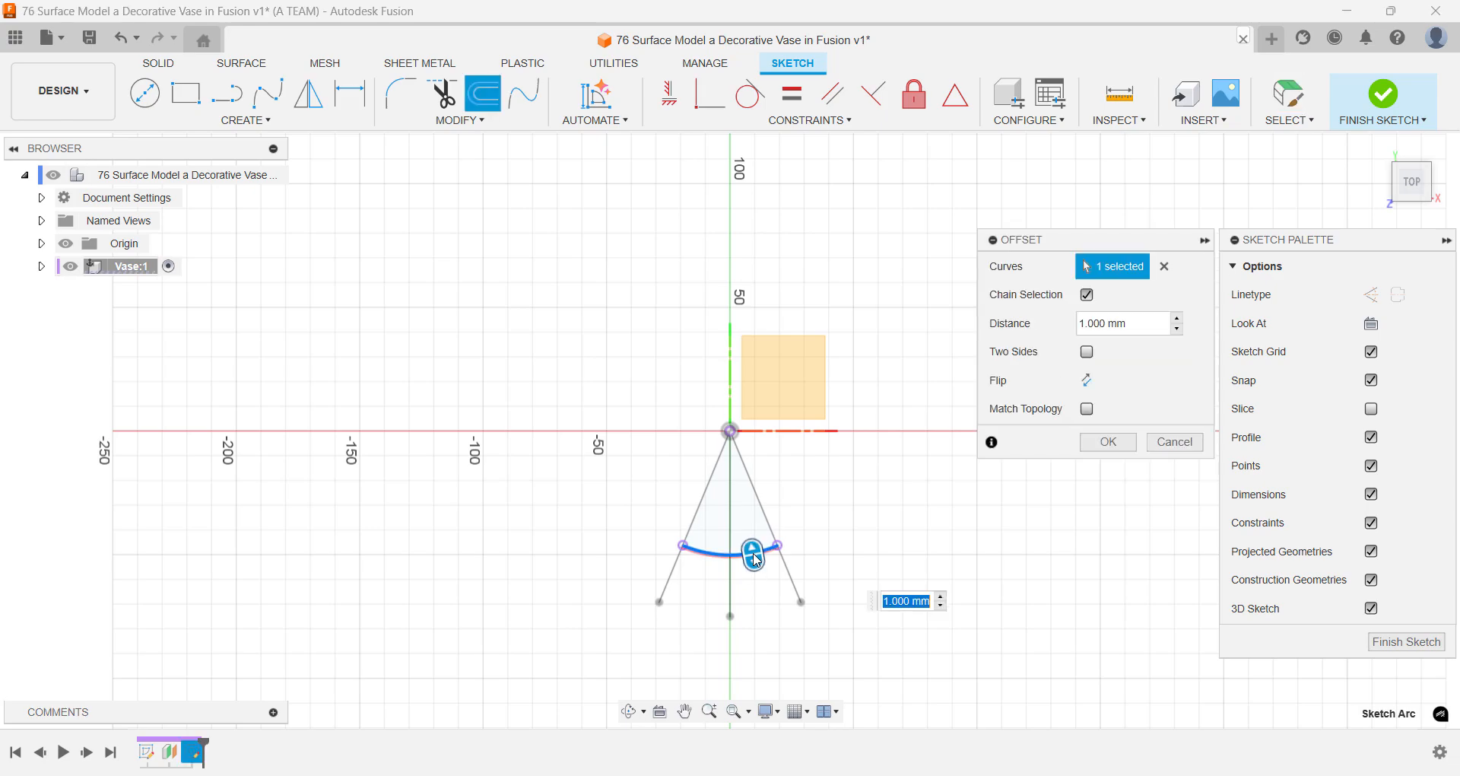
{"action": "type", "text": "30"}
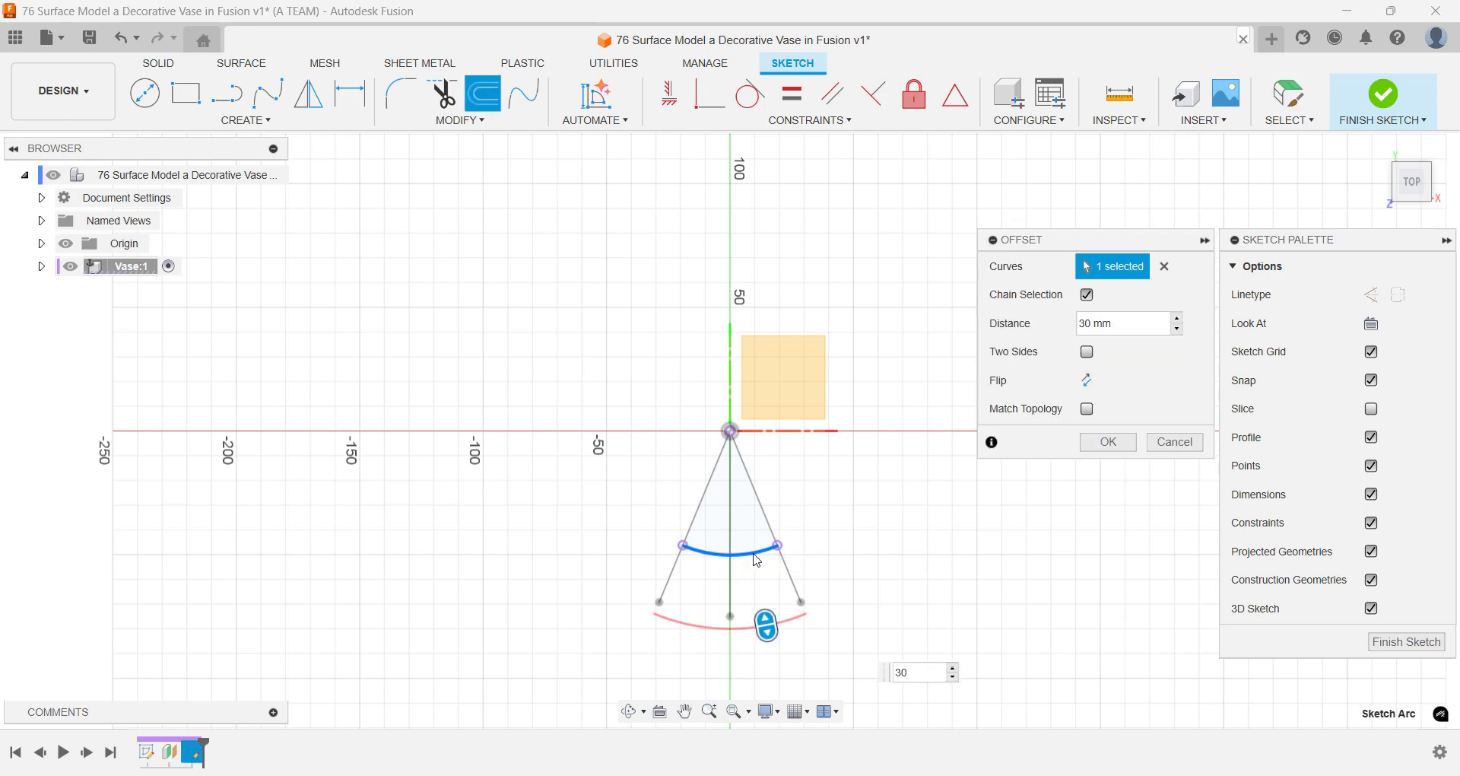
{"action": "key", "text": "Return"}
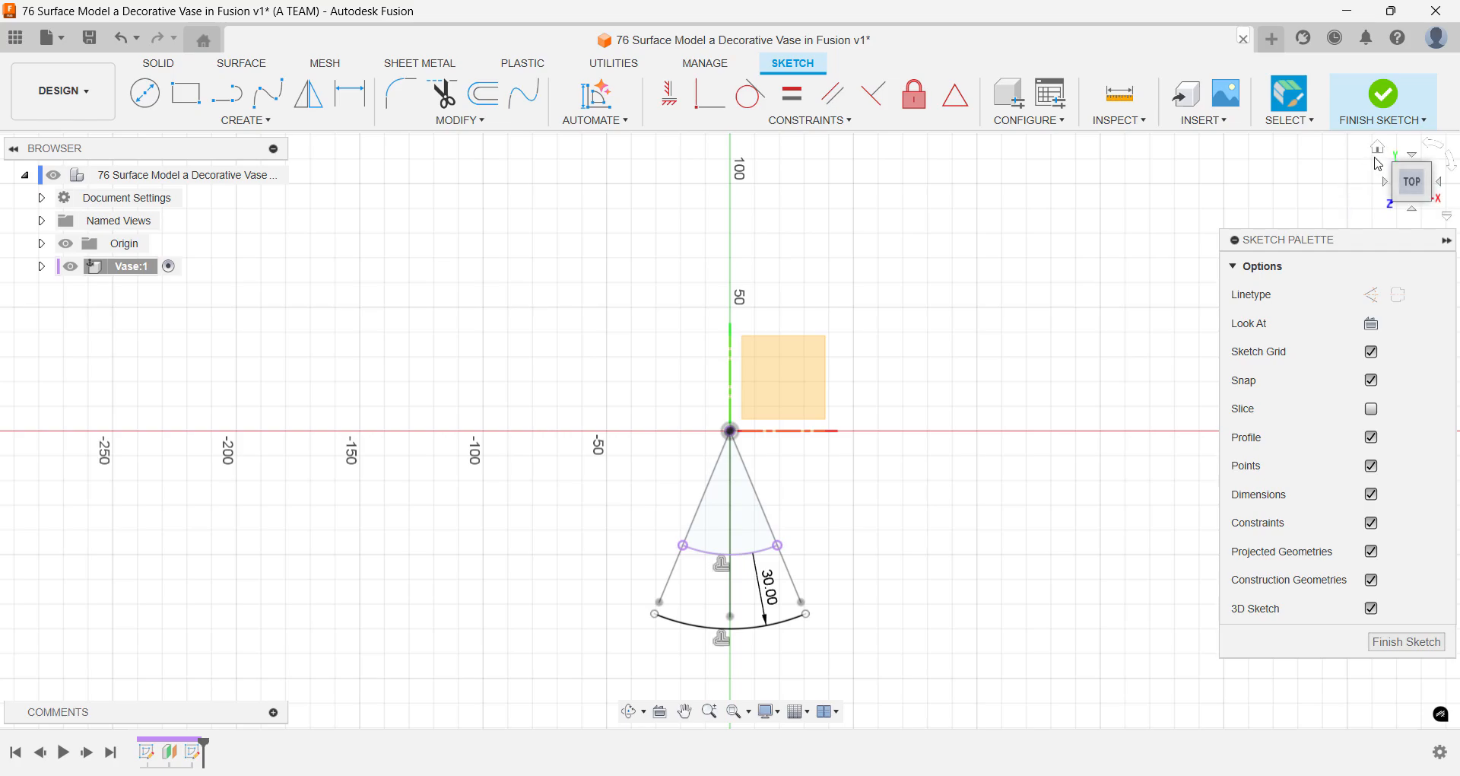
{"action": "left_click", "coordinate": [1379, 150]}
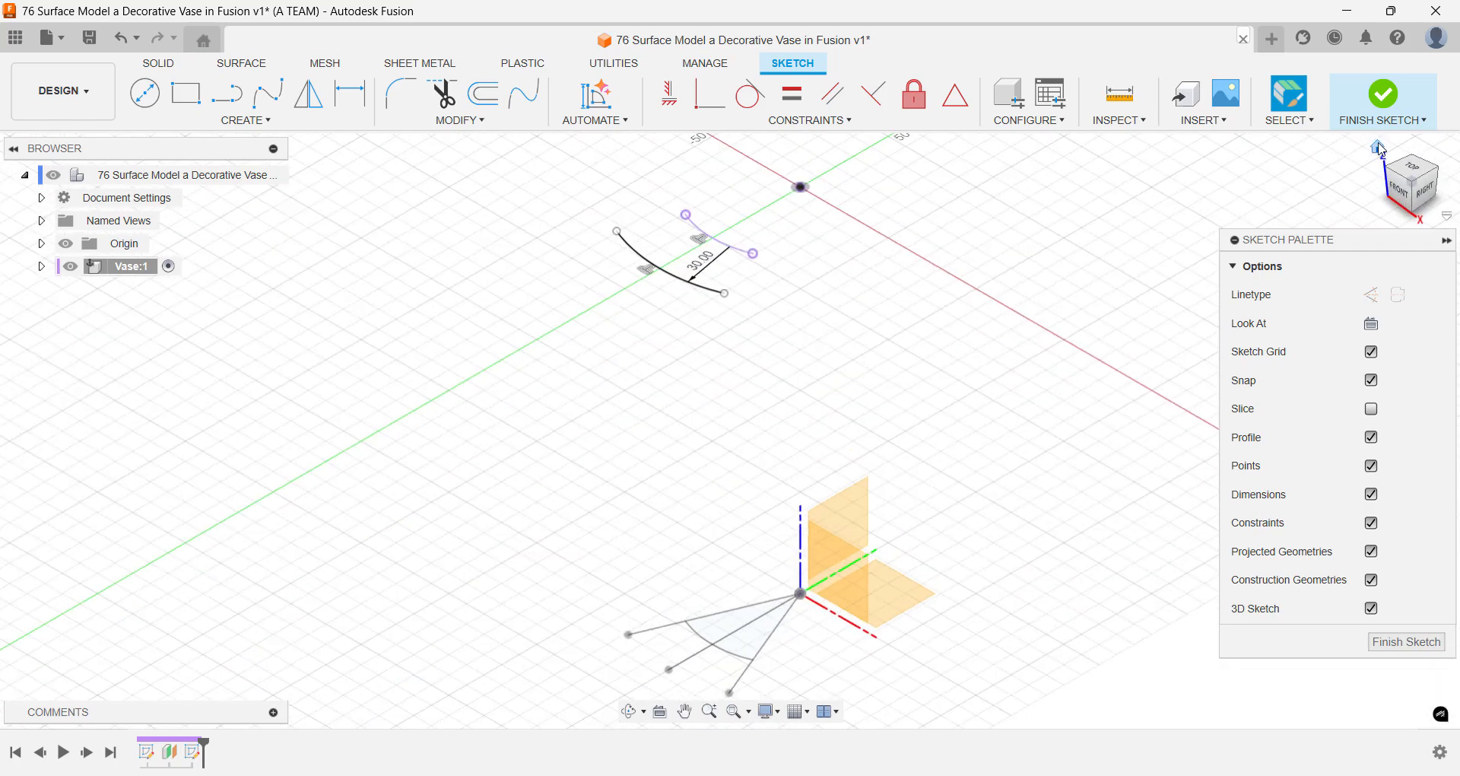
{"action": "left_click", "coordinate": [1382, 97]}
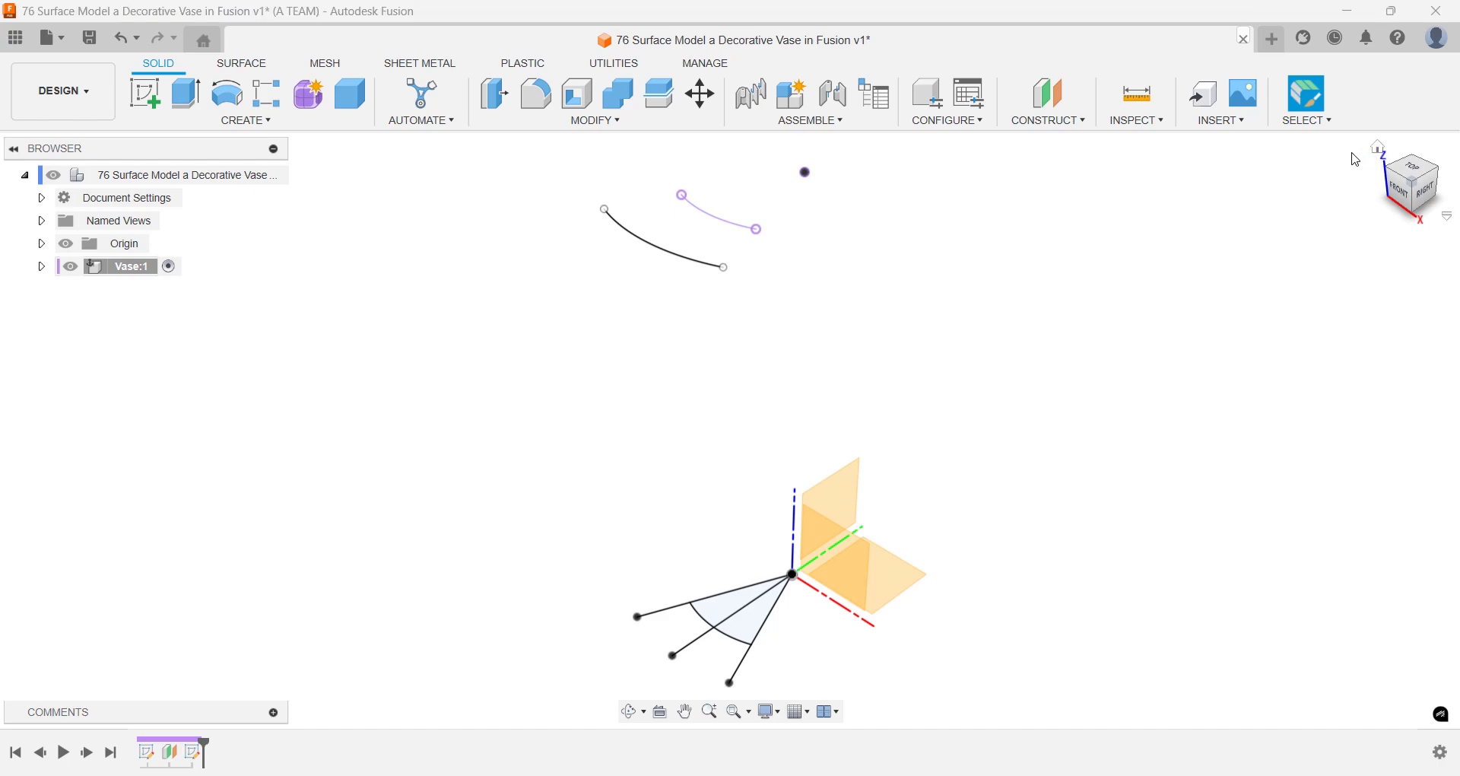
- Create a surface Loft as a new body from the base wedge's arc to the outer offset arc on the upper plane
{"action": "type", "text": "s"}
{"action": "type", "text": "l"}
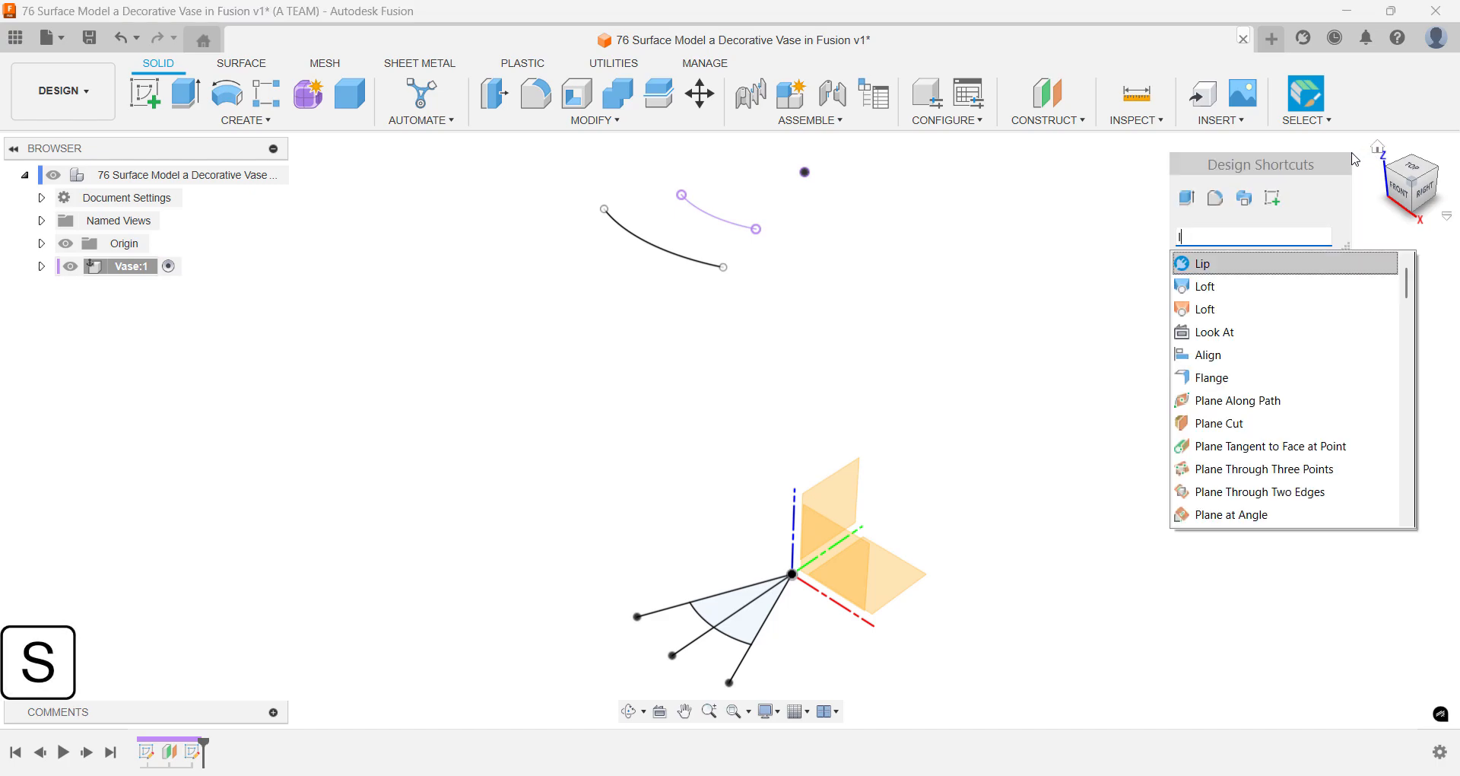
{"action": "type", "text": "oft"}
{"action": "key", "text": "Down"}
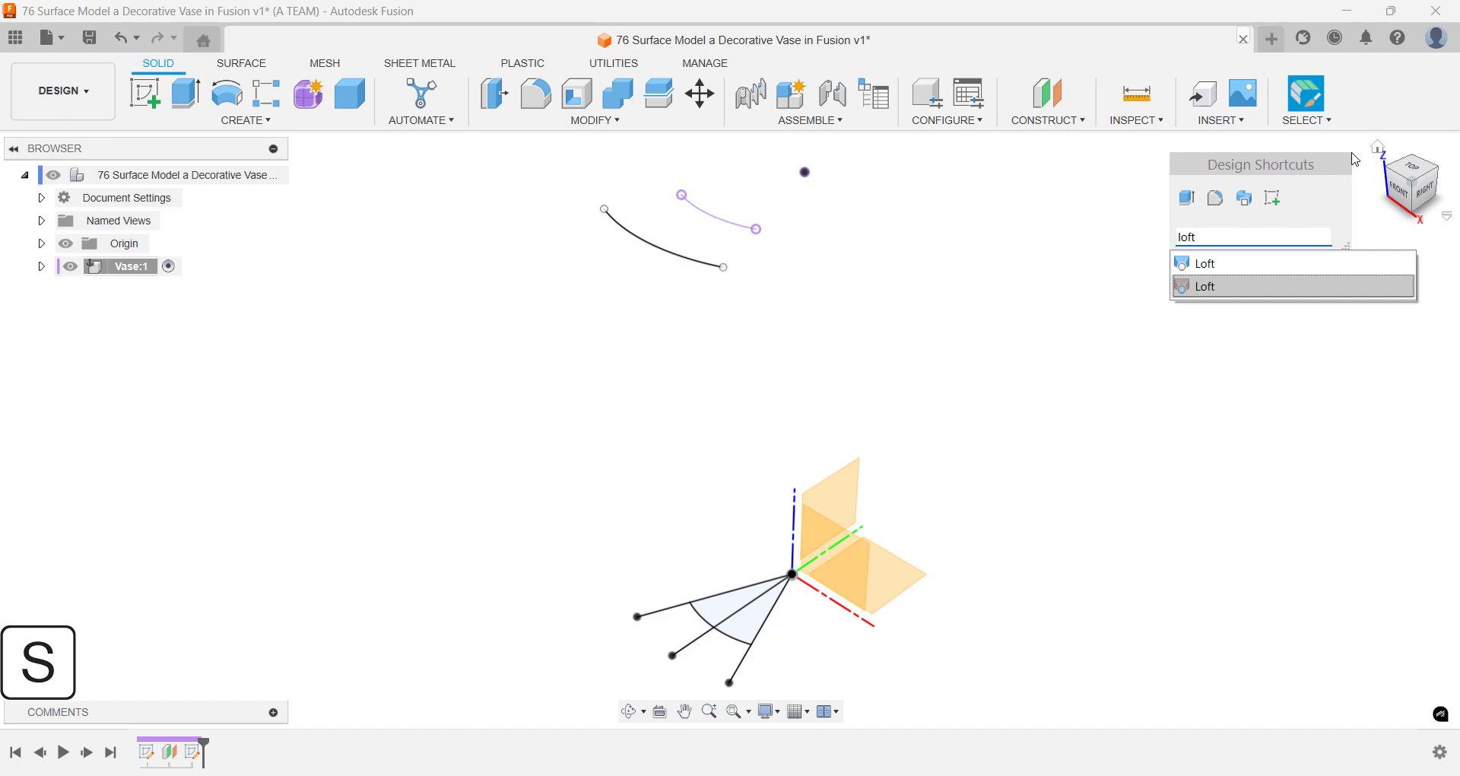
{"action": "key", "text": "Return"}
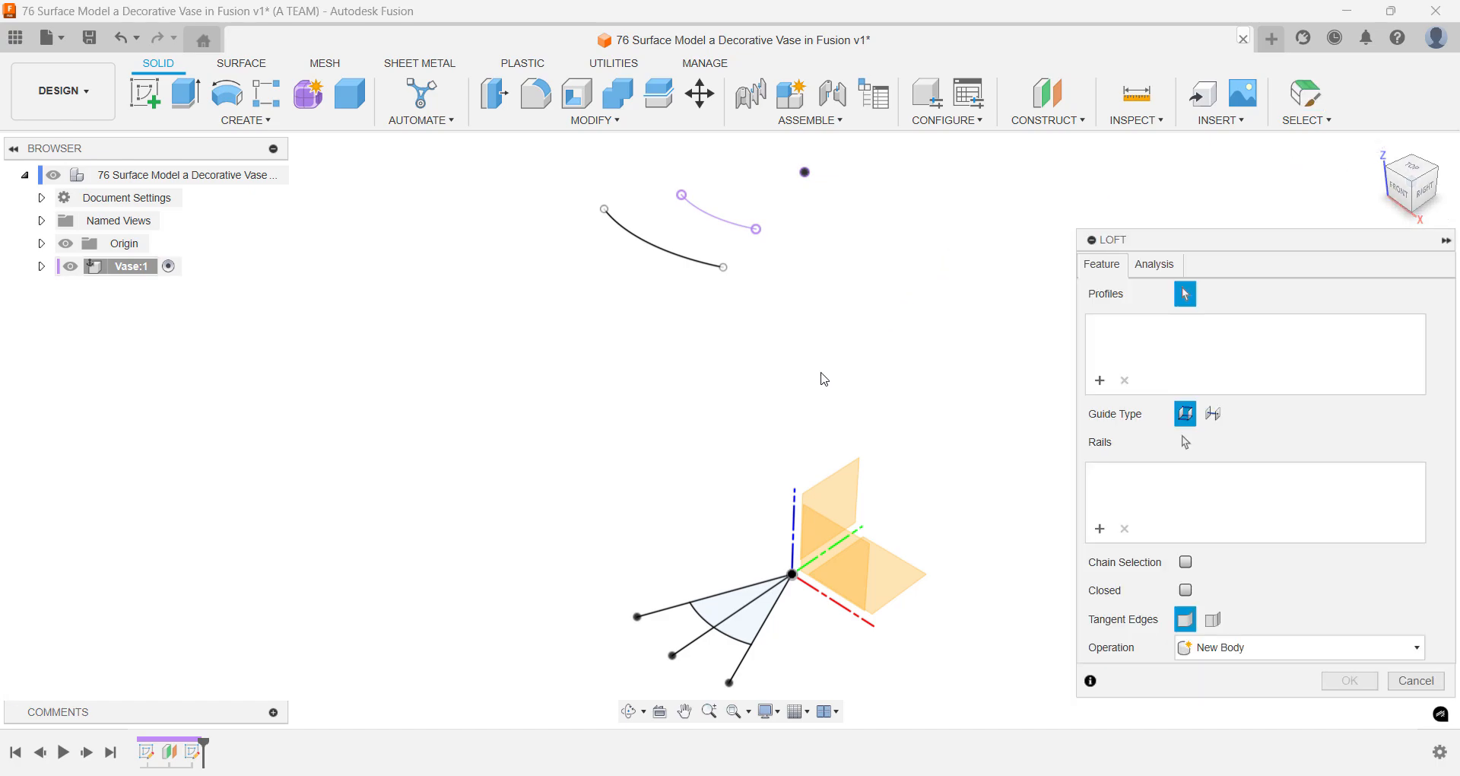
{"action": "left_click", "coordinate": [709, 615]}
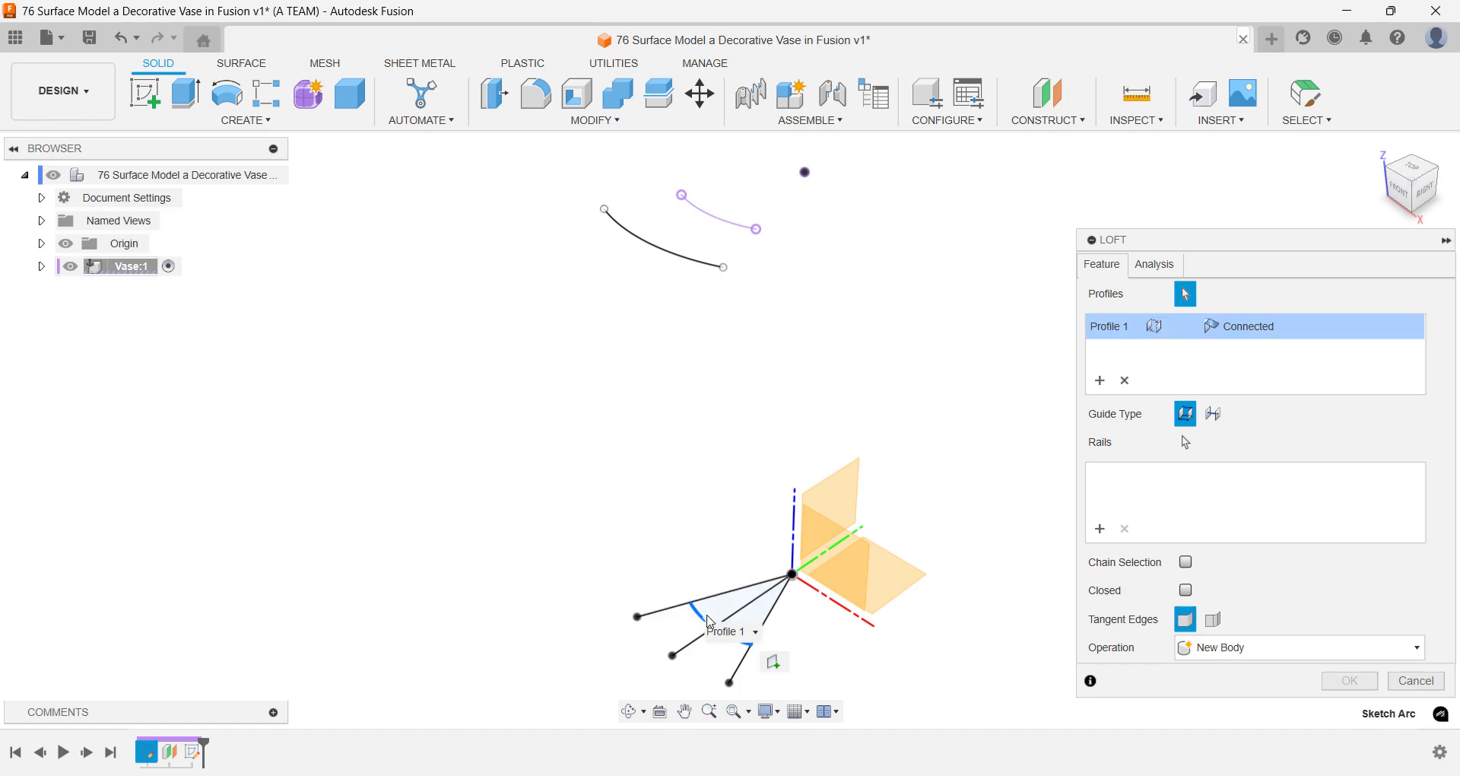
{"action": "left_click", "coordinate": [681, 263]}
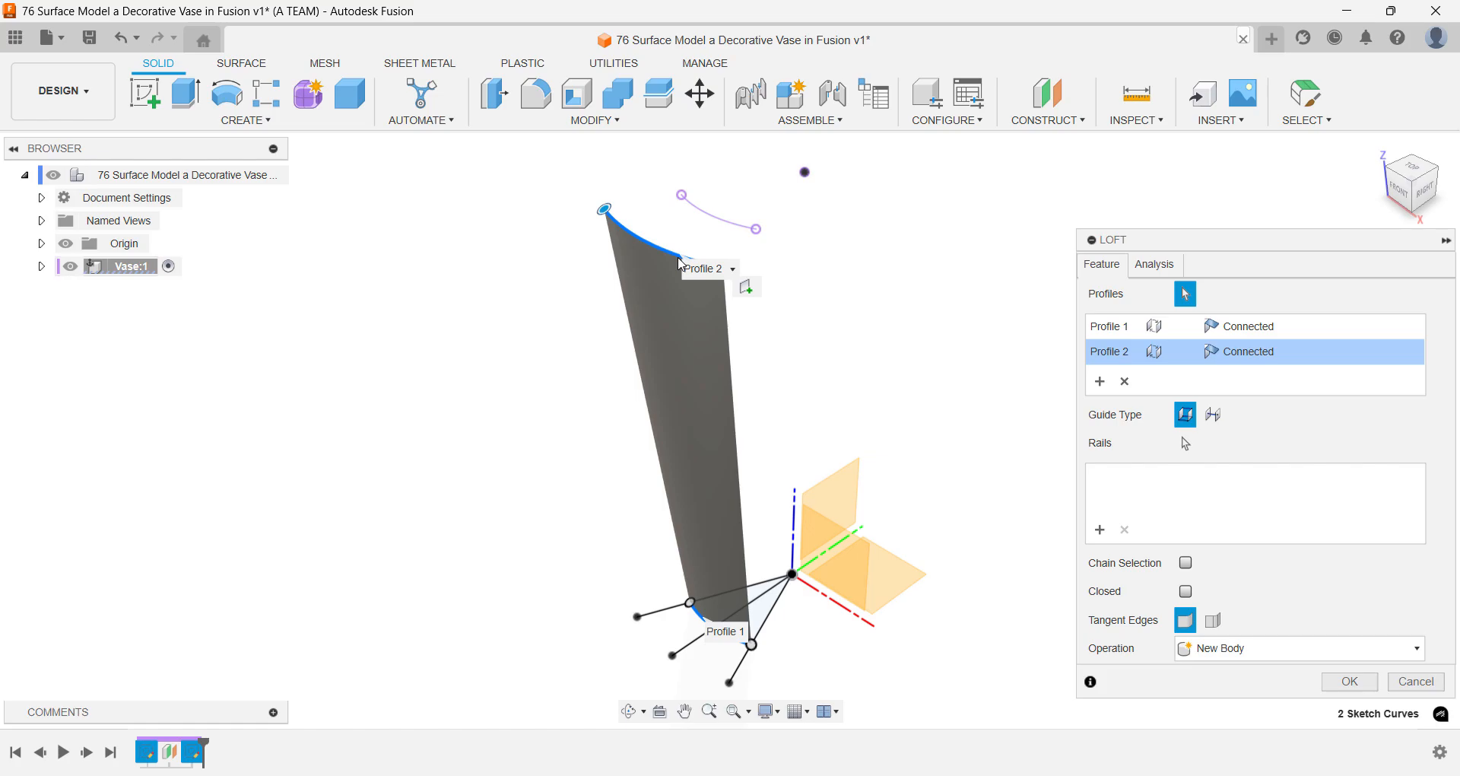
{"action": "key", "text": "Return"}
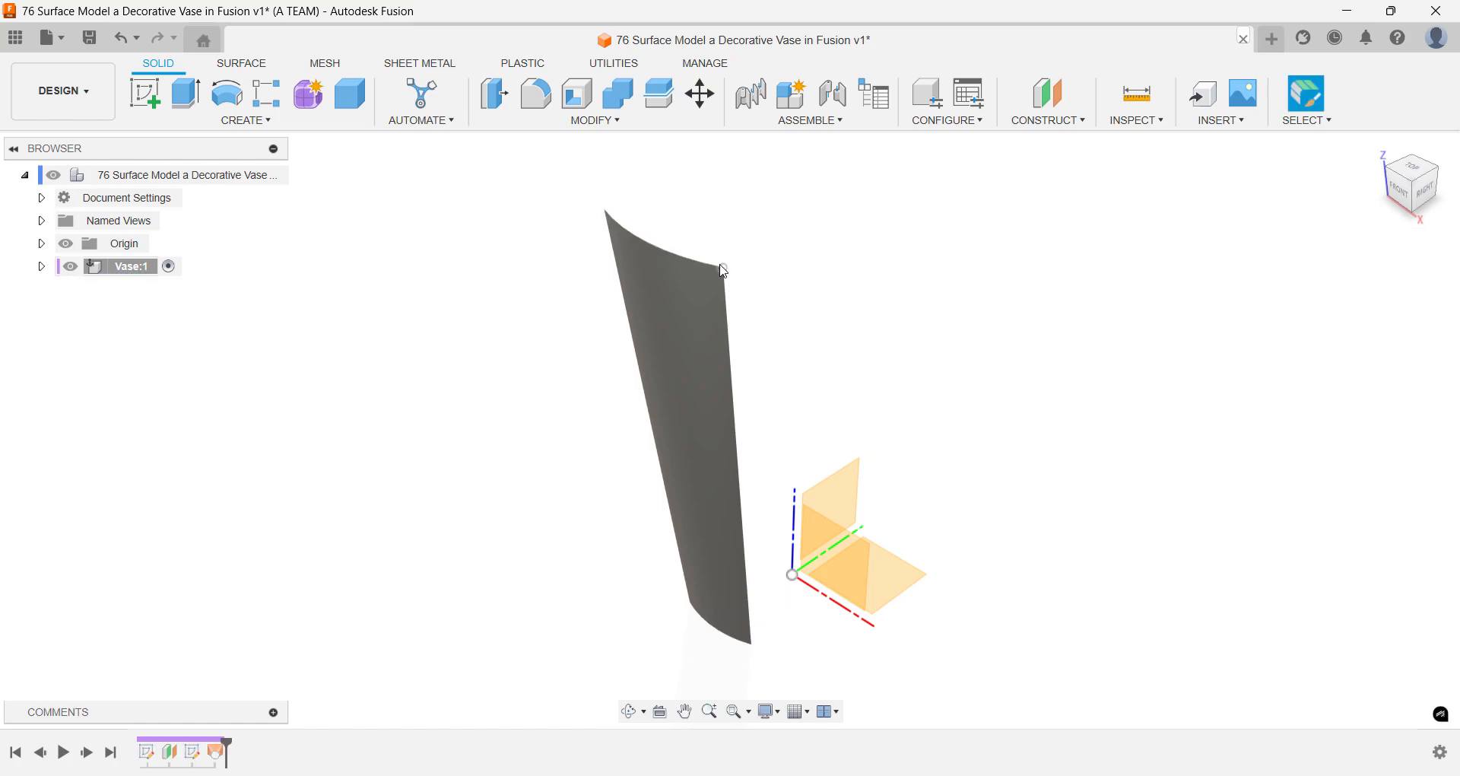
- Construct an offset plane from the XZ plane at a negative distance, placing it in front of the lofted surface
{"action": "type", "text": "s"}
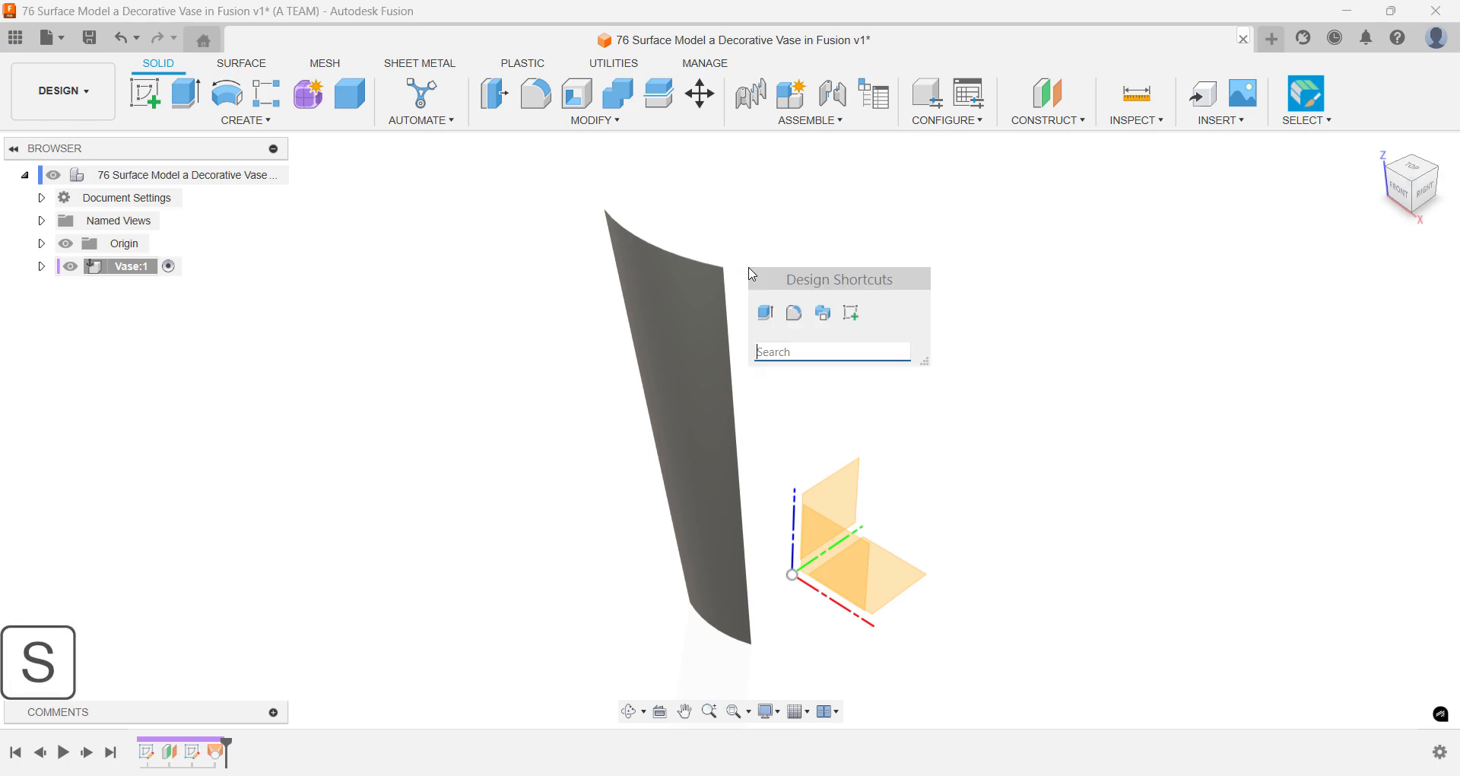
{"action": "type", "text": "off"}
{"action": "key", "text": "Down"}
{"action": "key", "text": "Down"}
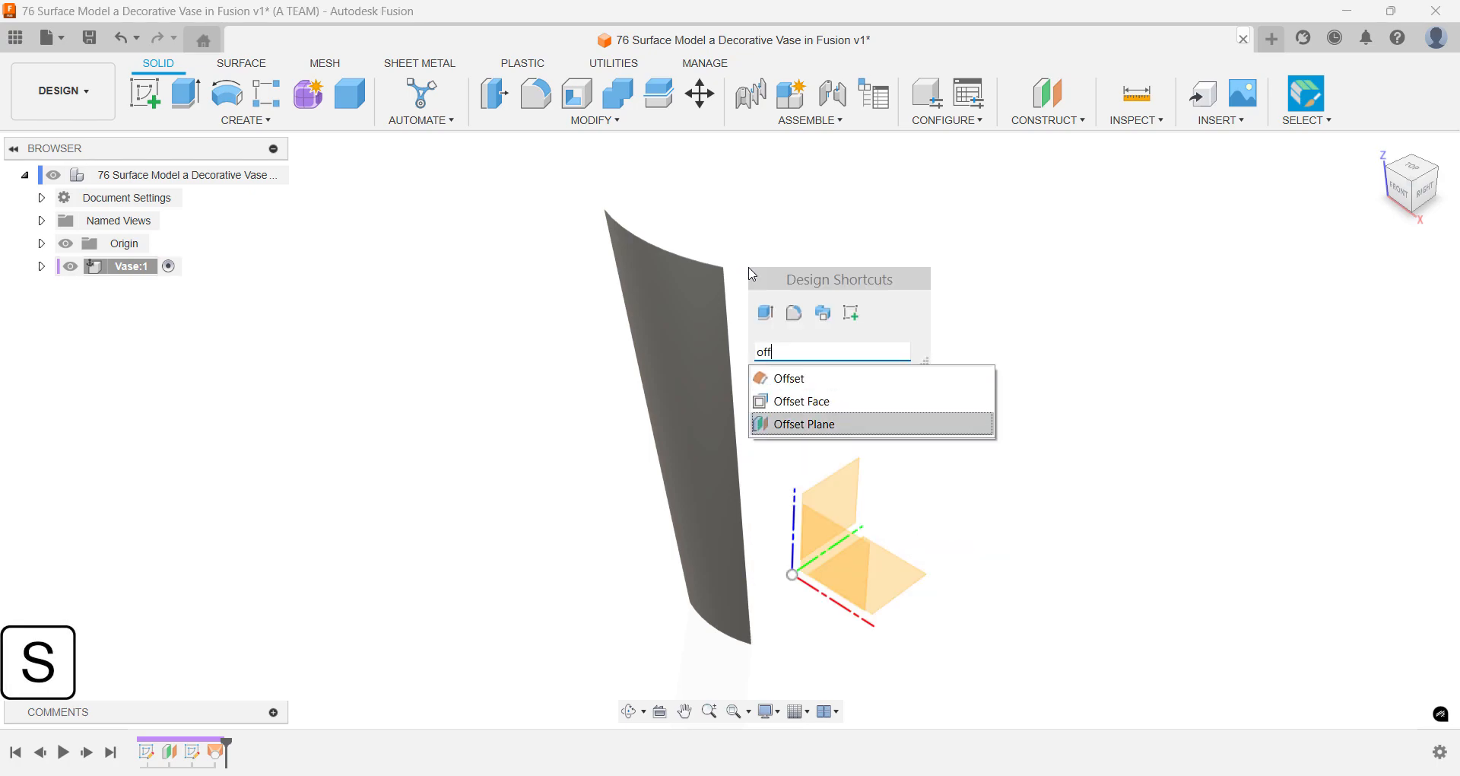
{"action": "key", "text": "Return"}
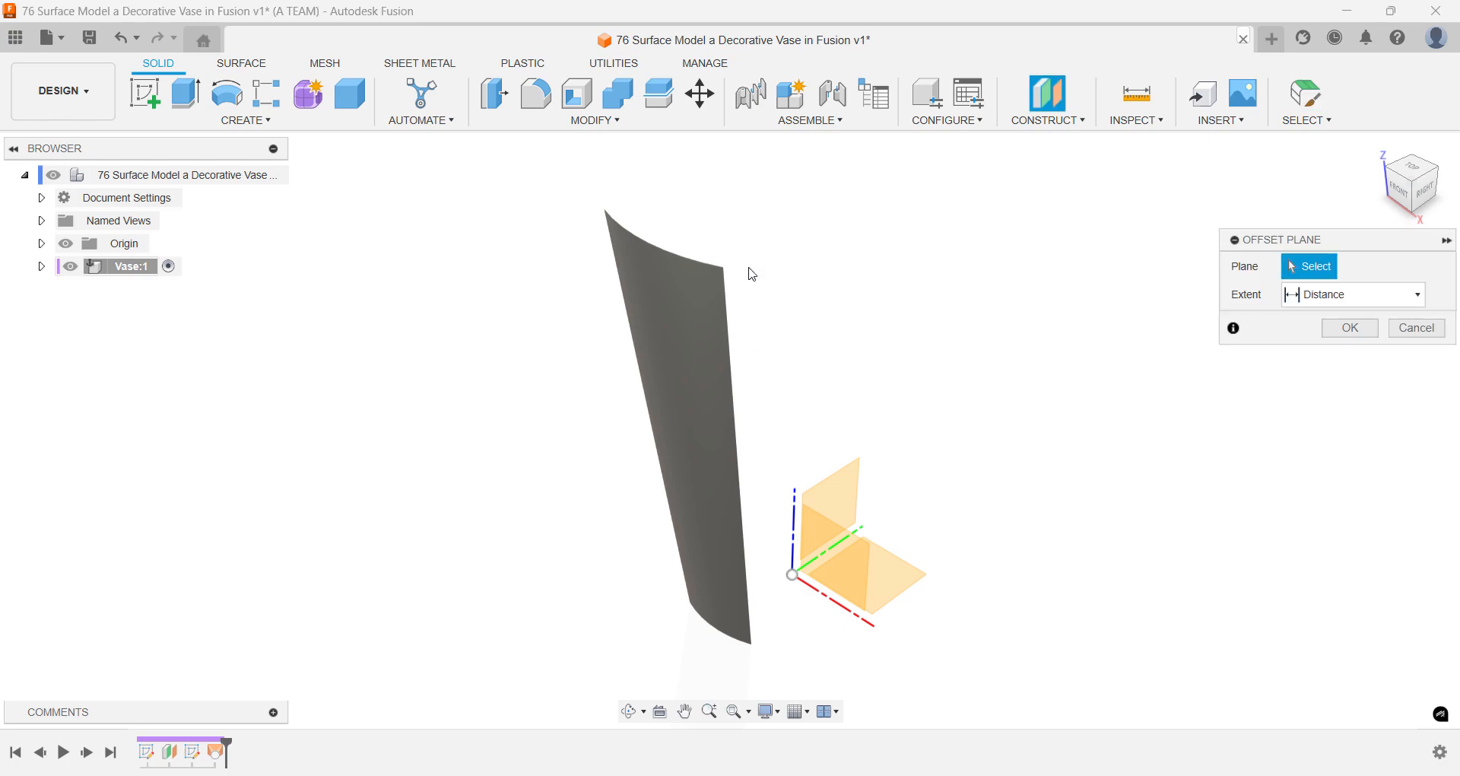
{"action": "left_click", "coordinate": [812, 528]}
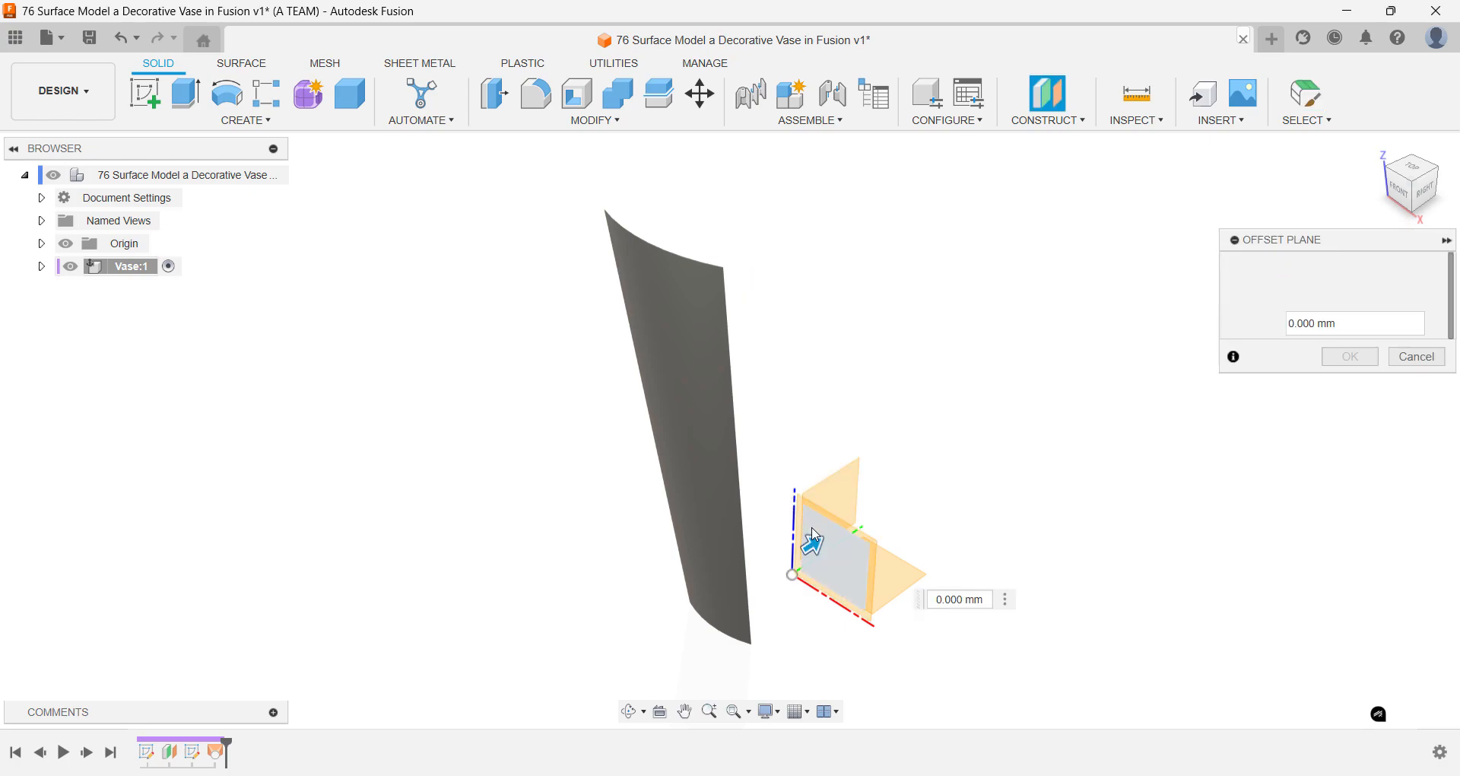
{"action": "left_click_drag", "start_coordinate": [804, 549], "coordinate": [794, 551]}
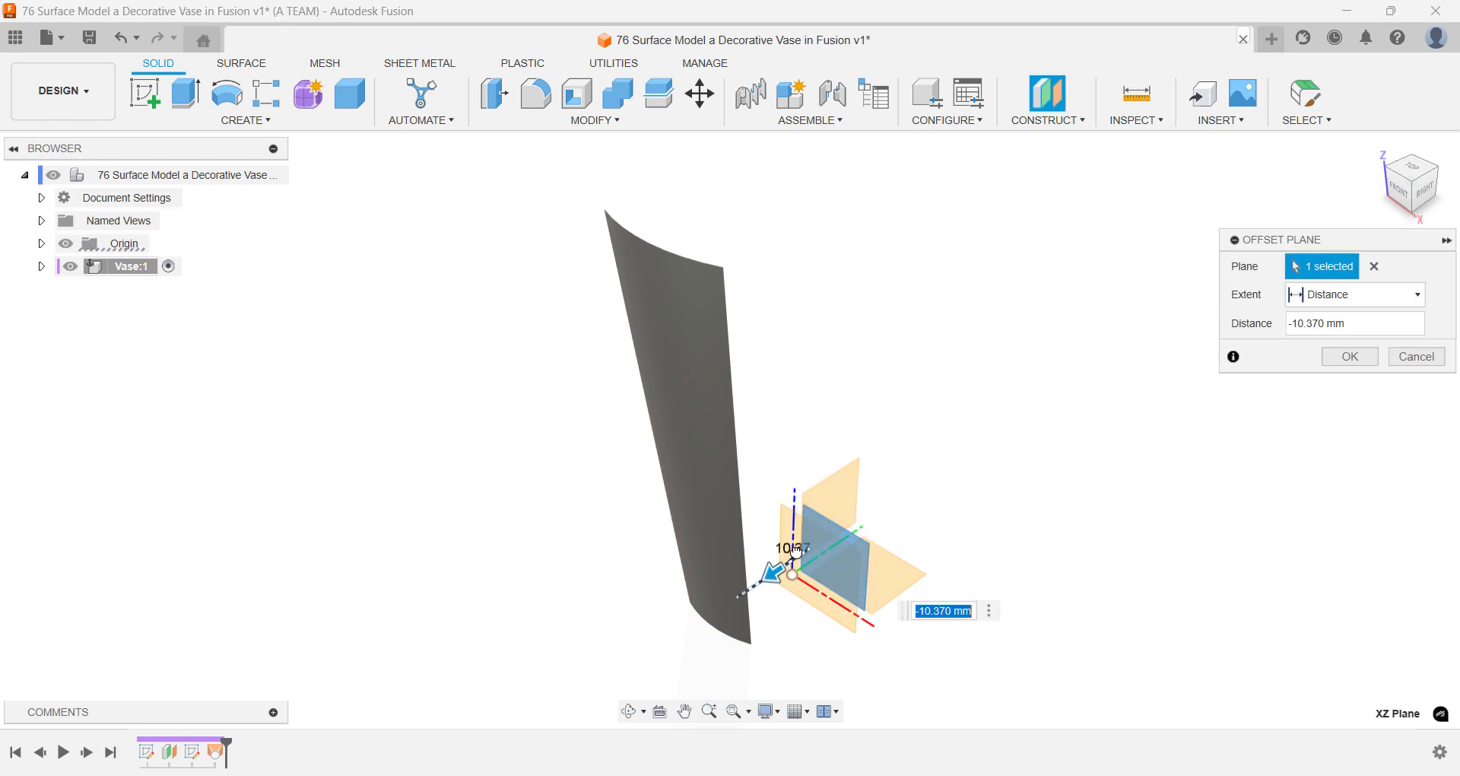
{"action": "type", "text": "-150"}
{"action": "key", "text": "Return"}
{"action": "key", "text": "Return"}
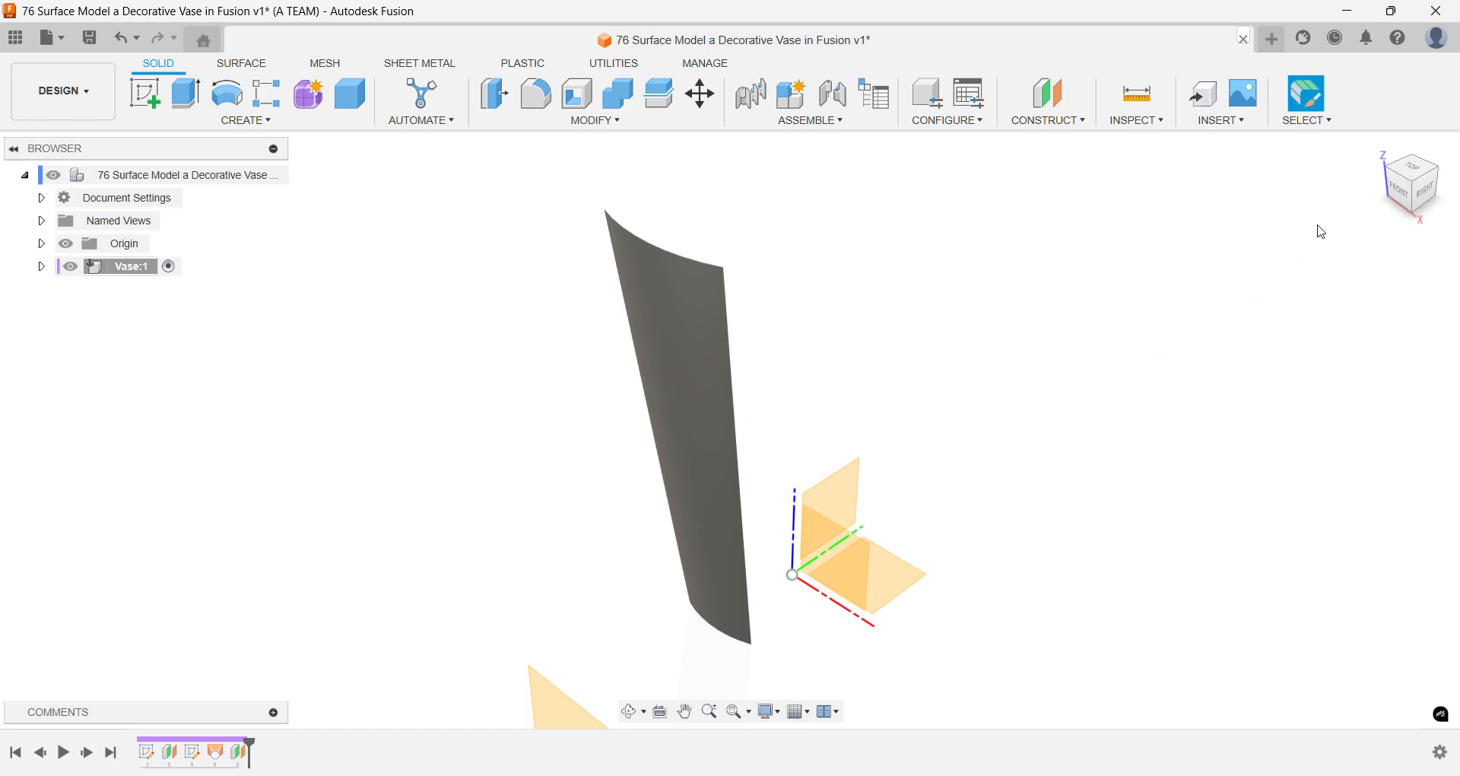
- Save the design as a new version
{"action": "left_click", "coordinate": [1378, 151]}
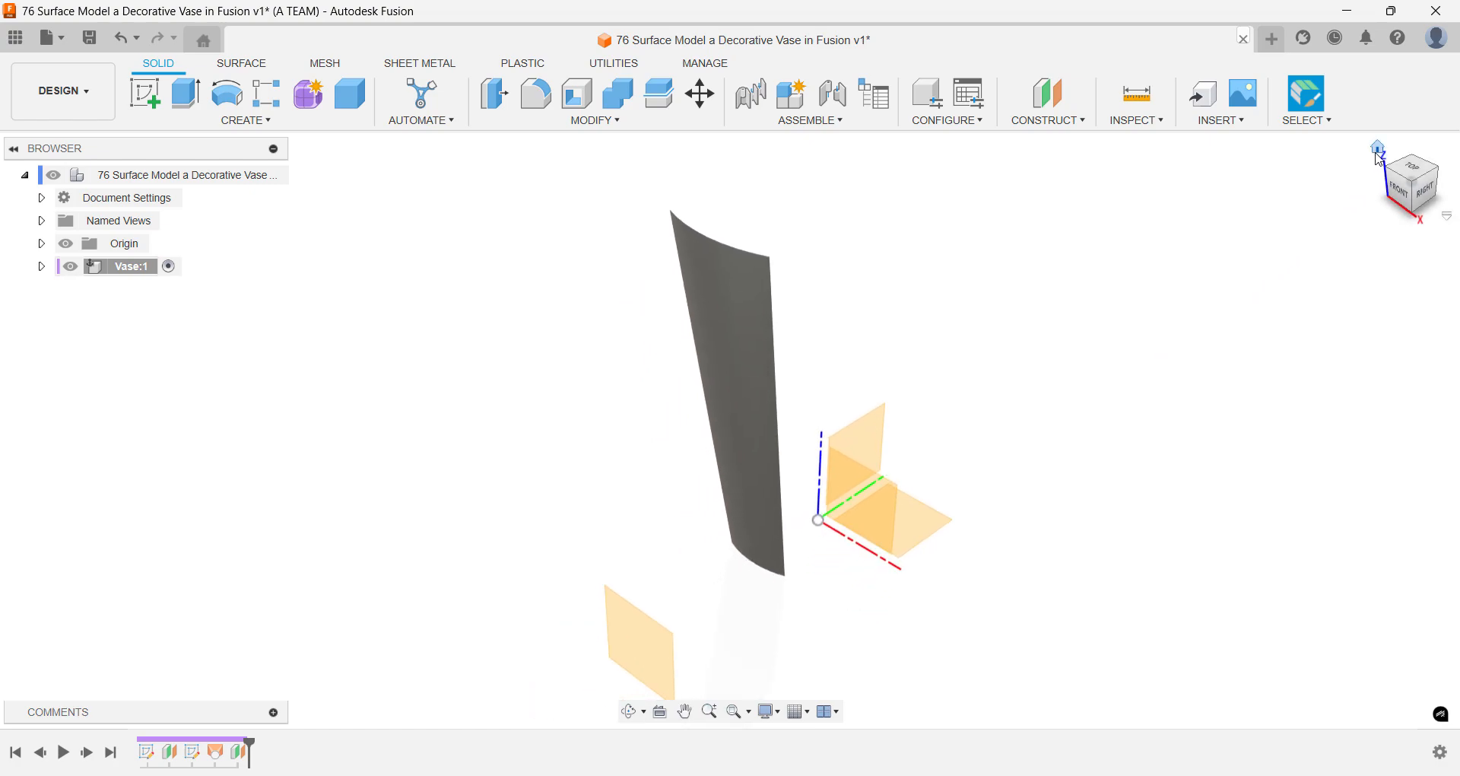
{"action": "key", "text": "ctrl+s"}
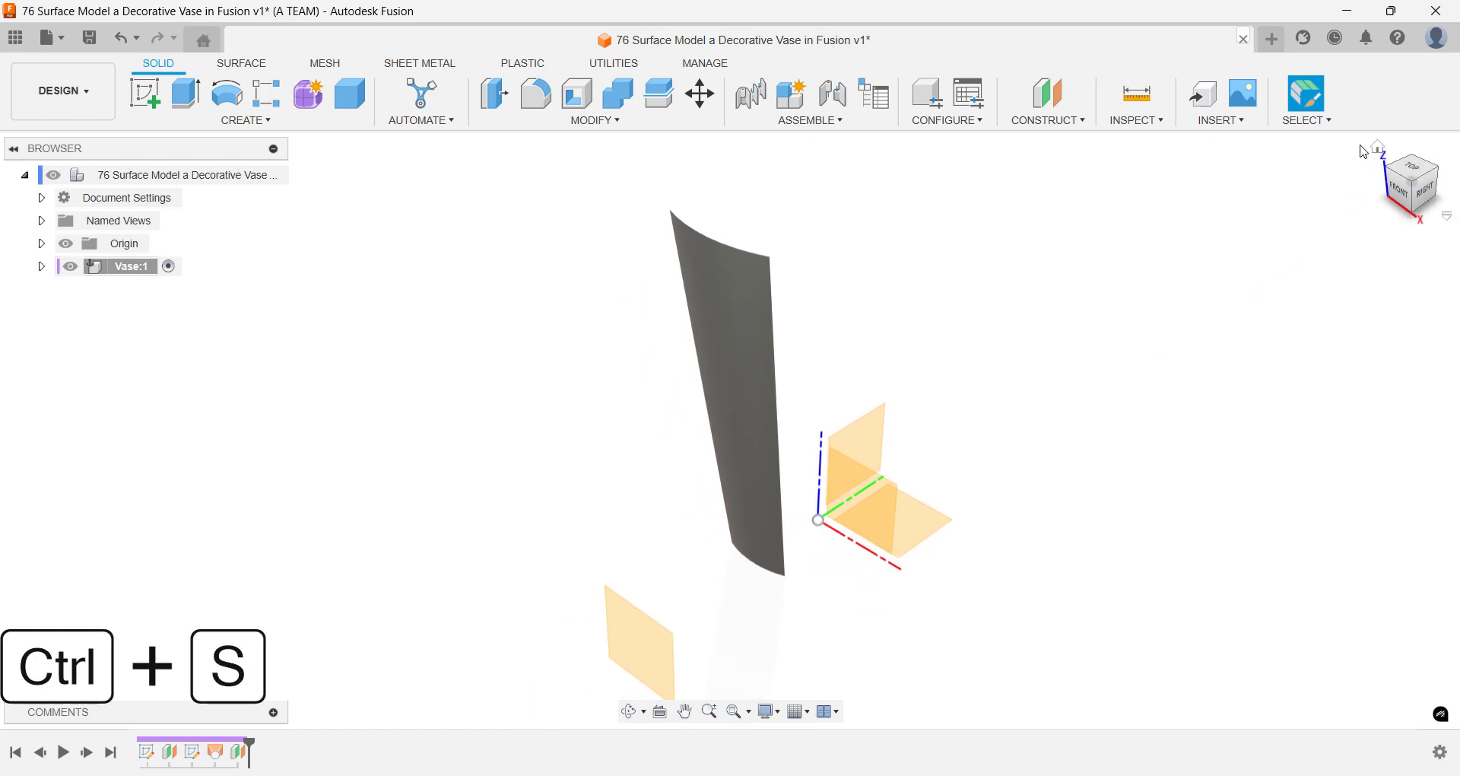
{"action": "key", "text": "Return"}
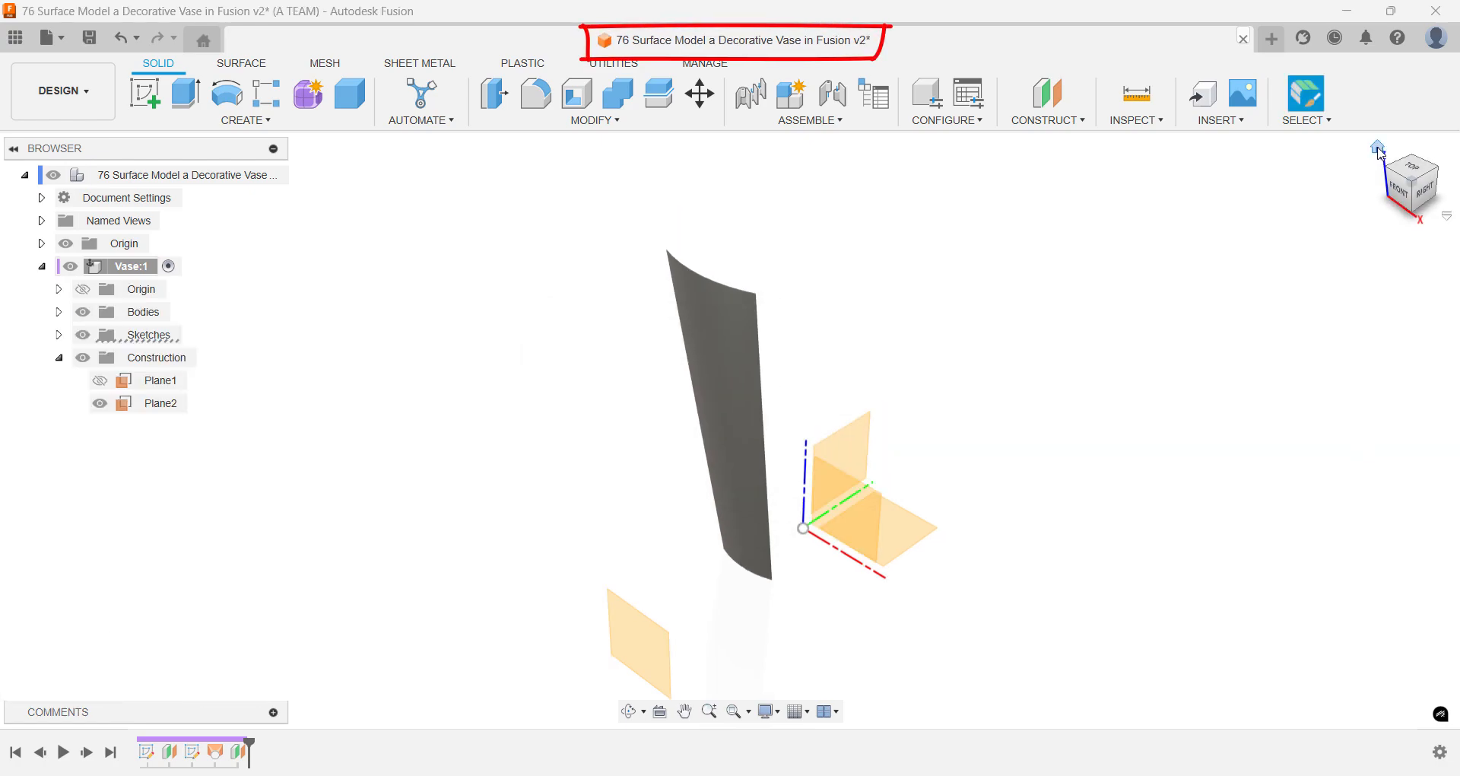
- Create a sketch on the offset plane in front of the lofted surface
{"action": "left_click", "coordinate": [1379, 152]}
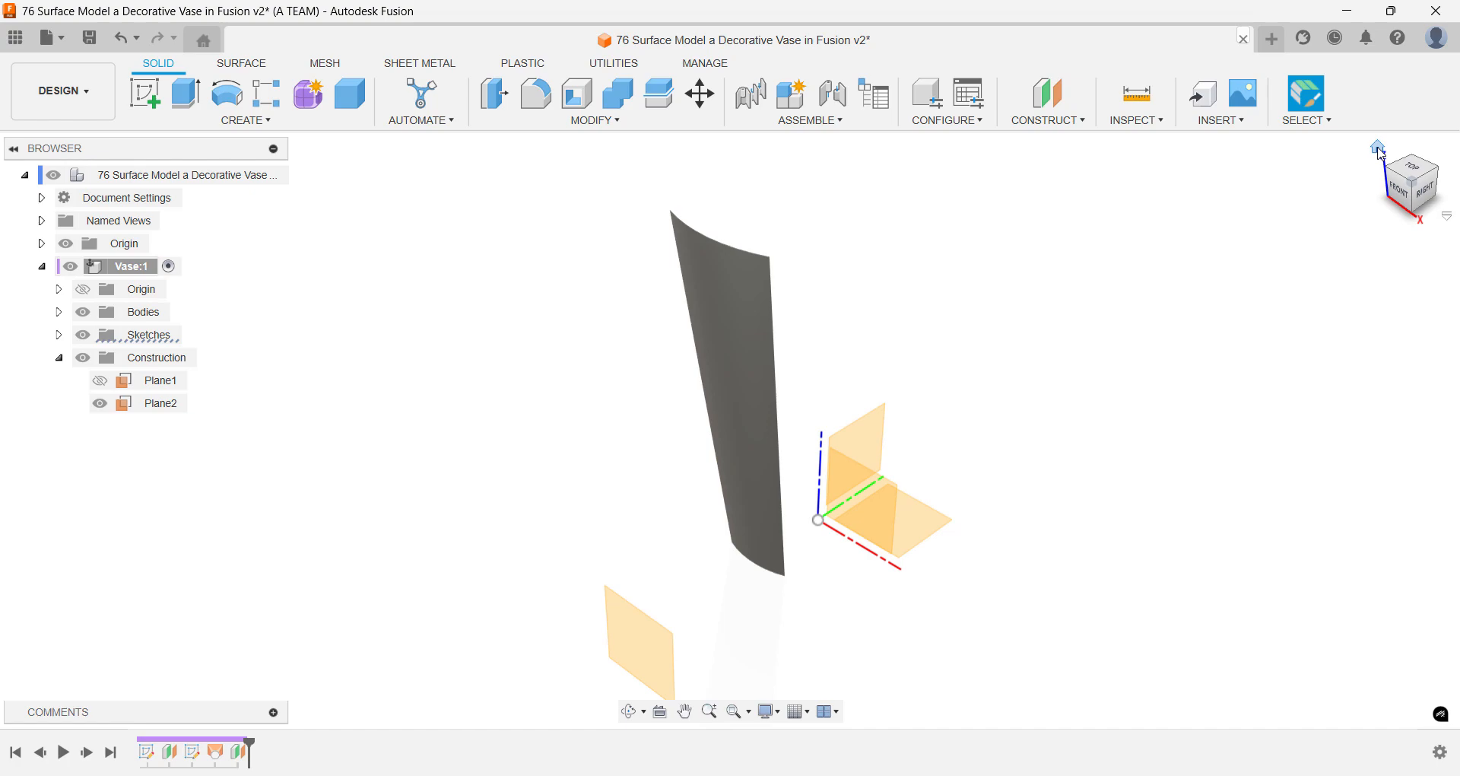
{"action": "type", "text": "s"}
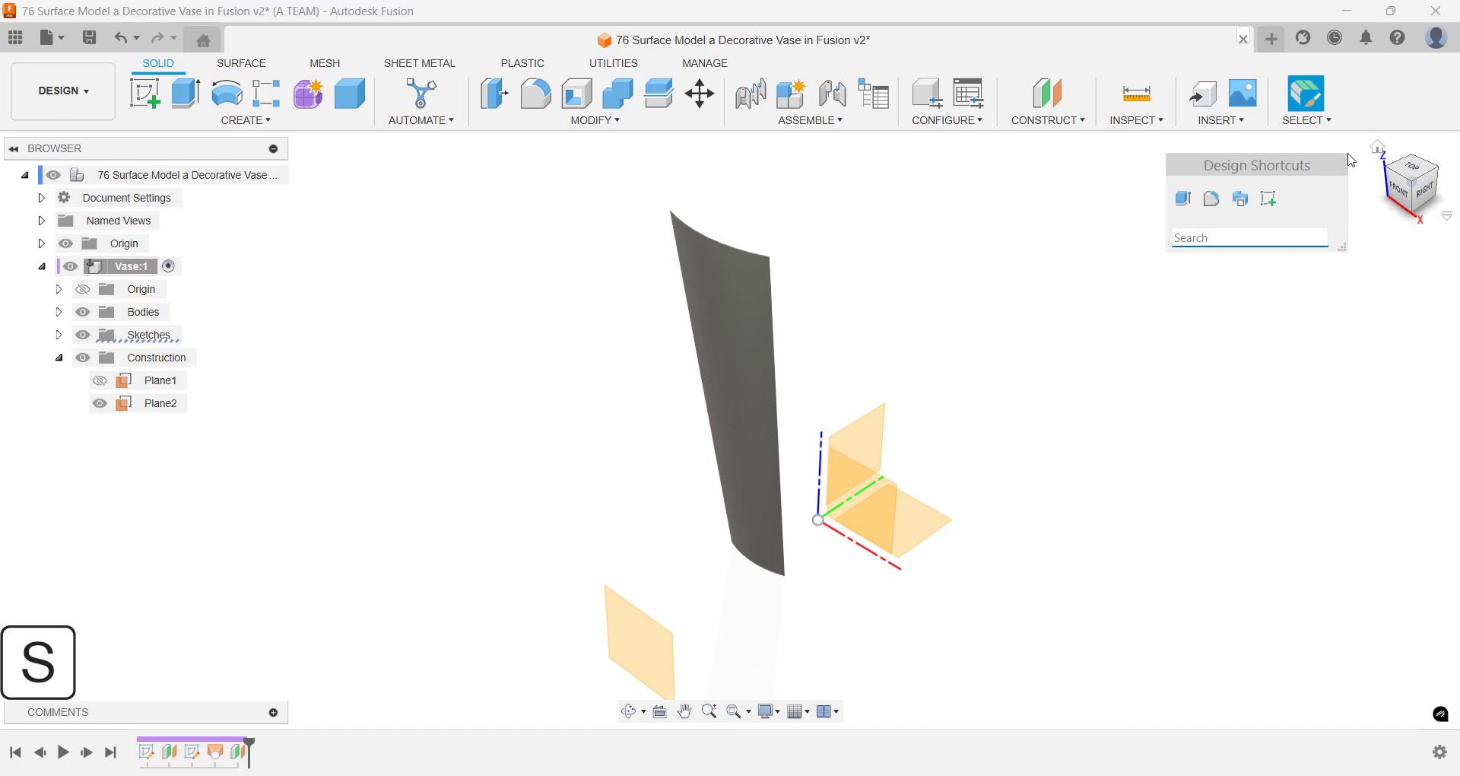
{"action": "type", "text": "sk"}
{"action": "key", "text": "Return"}
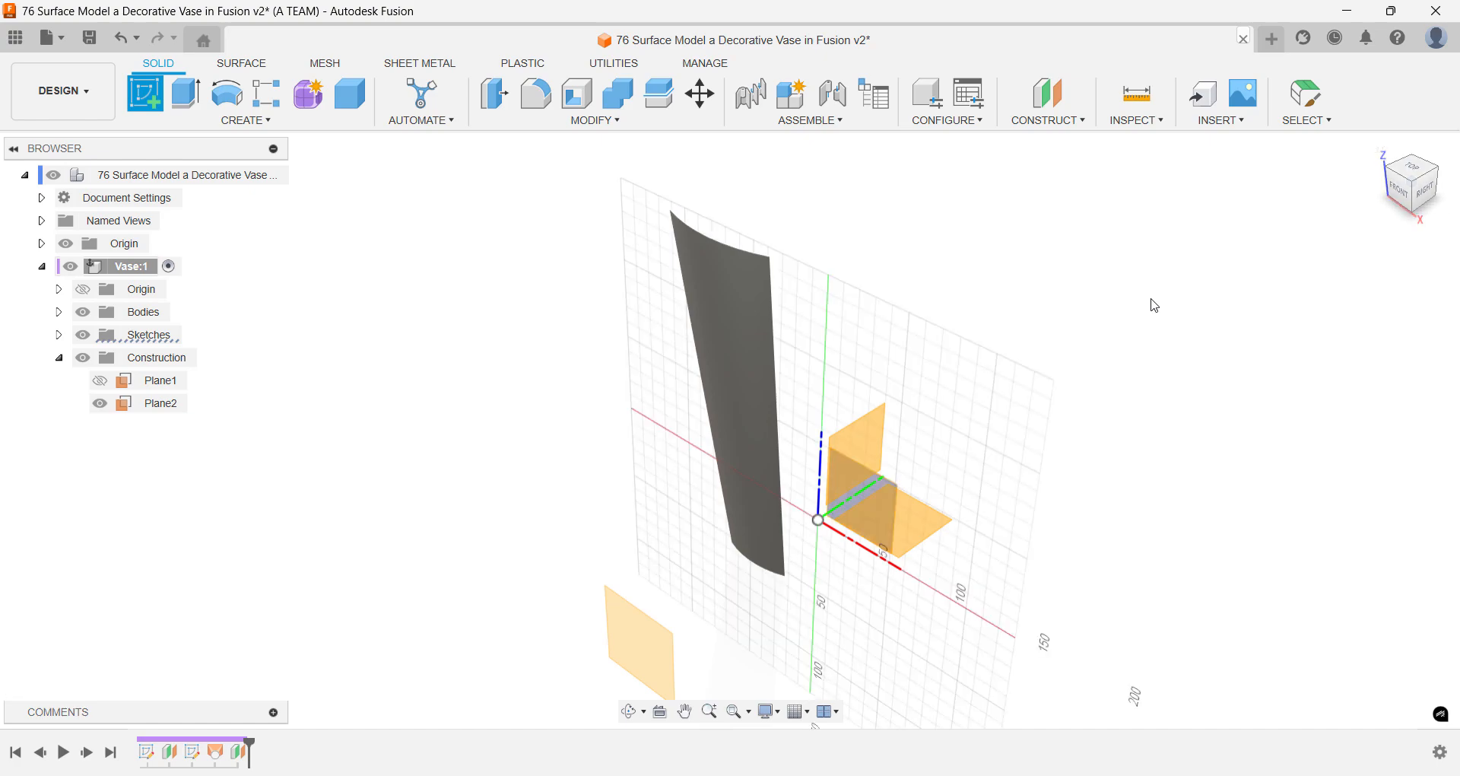
{"action": "left_click", "coordinate": [642, 626]}
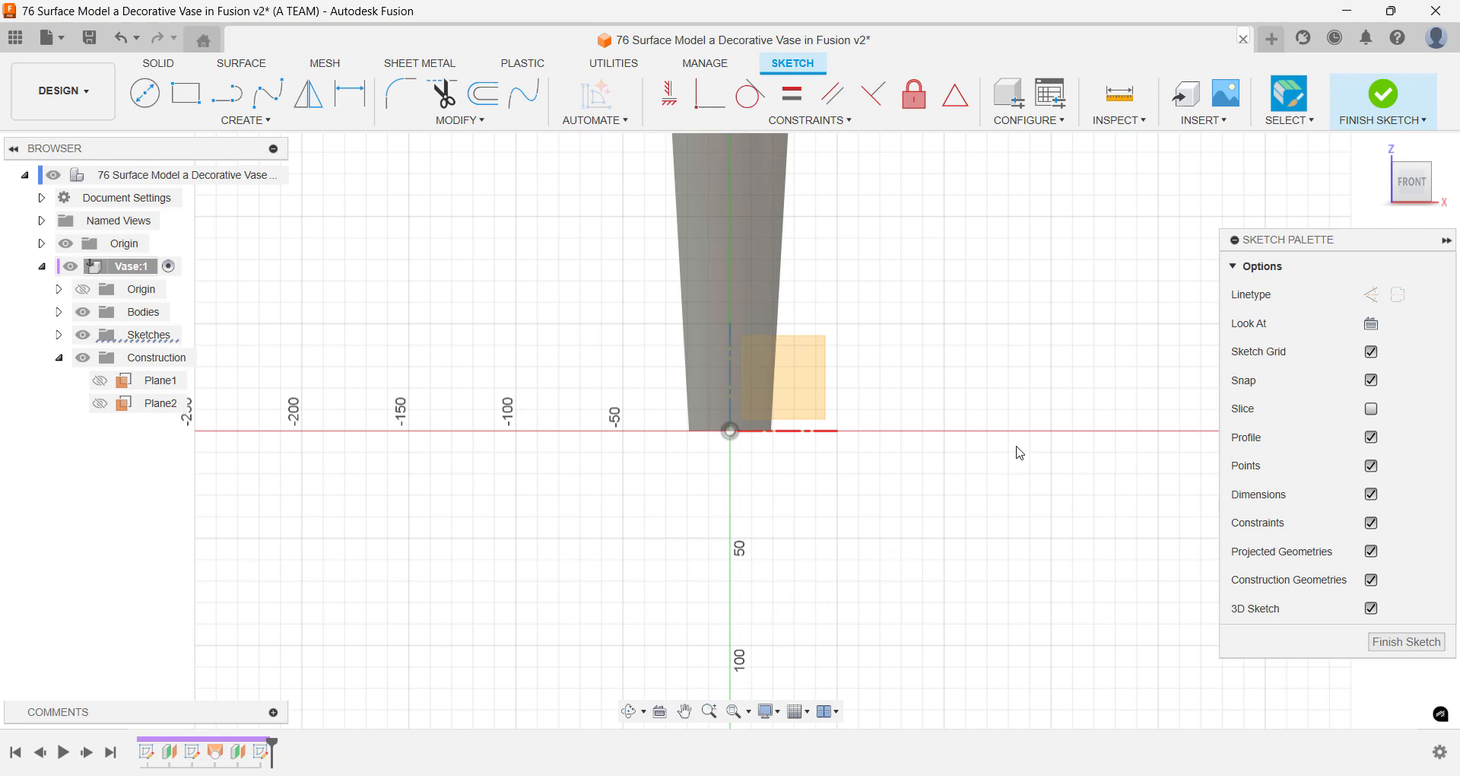
{"action": "mouse_move", "coordinate": [1053, 330]}
{"action": "middle_mouse_down"}
{"action": "mouse_move", "coordinate": [1021, 436]}
{"action": "mouse_move", "coordinate": [951, 541]}
{"action": "middle_mouse_up"}
{"action": "scroll", "coordinate": [965, 532], "scroll_direction": "down", "scroll_amount": 1}
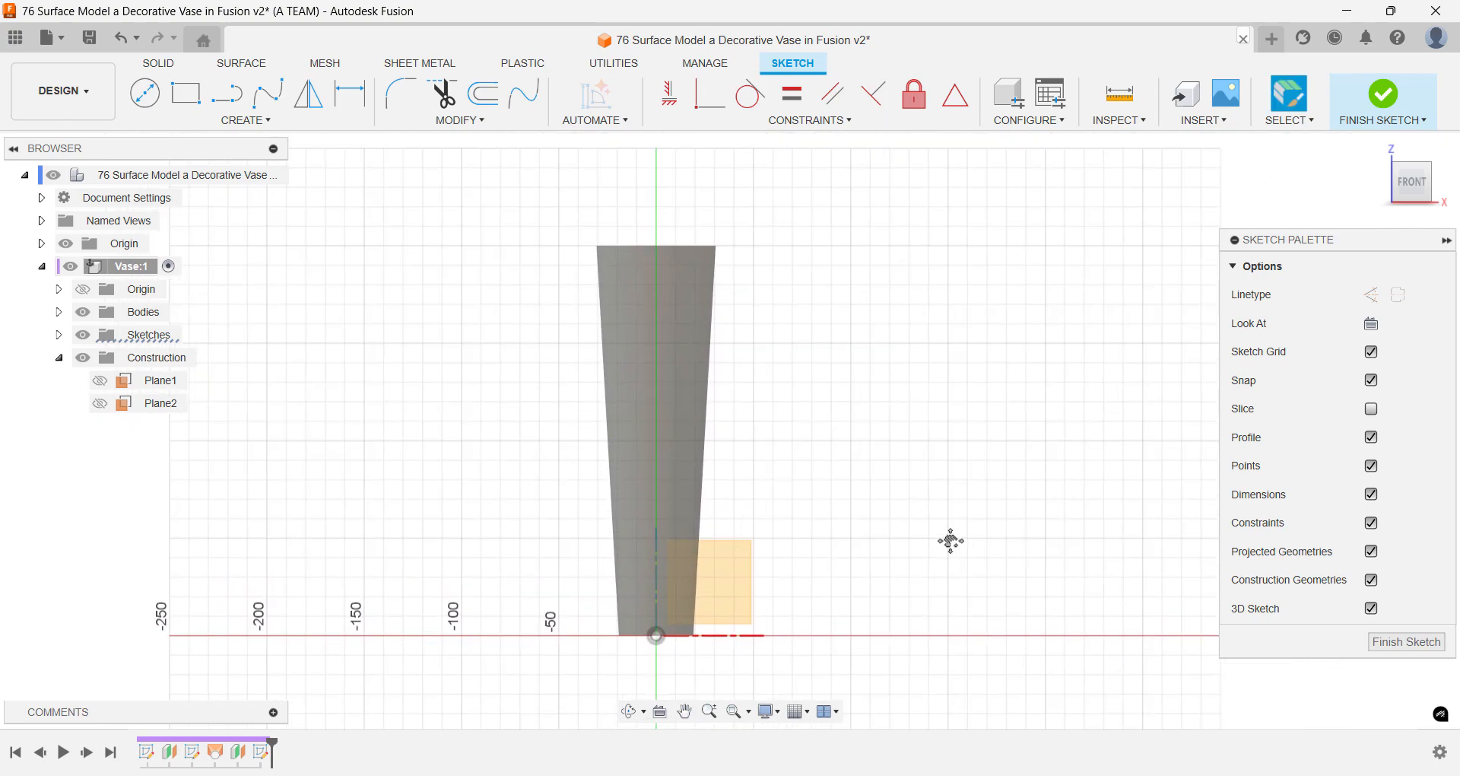
- Sketch an S-shaped five-point fit point spline from above the lofted surface's top edge, starting about X -10, Z 230 mm, to below its bottom edge
{"action": "type", "text": "s"}
{"action": "type", "text": "fit"}
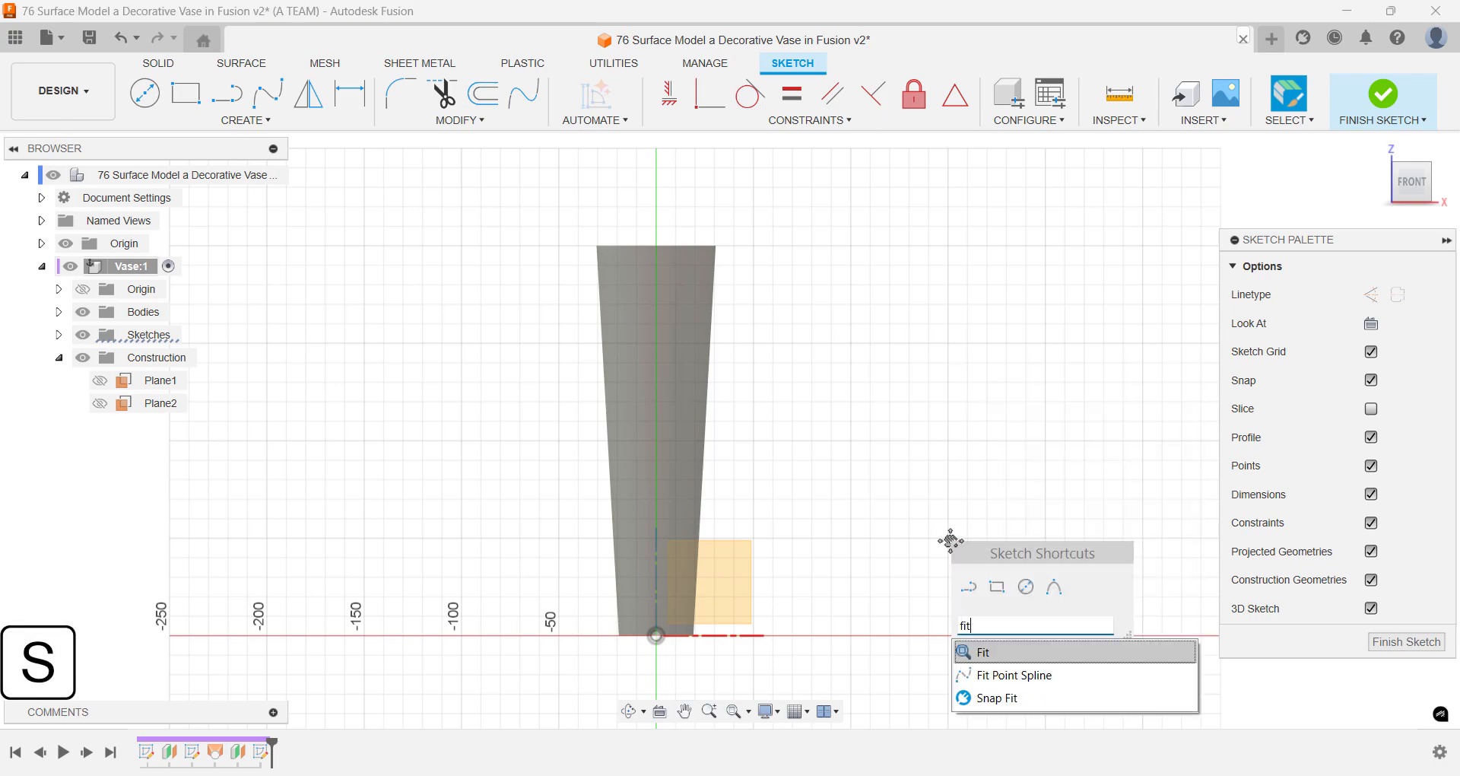
{"action": "key", "text": "Down"}
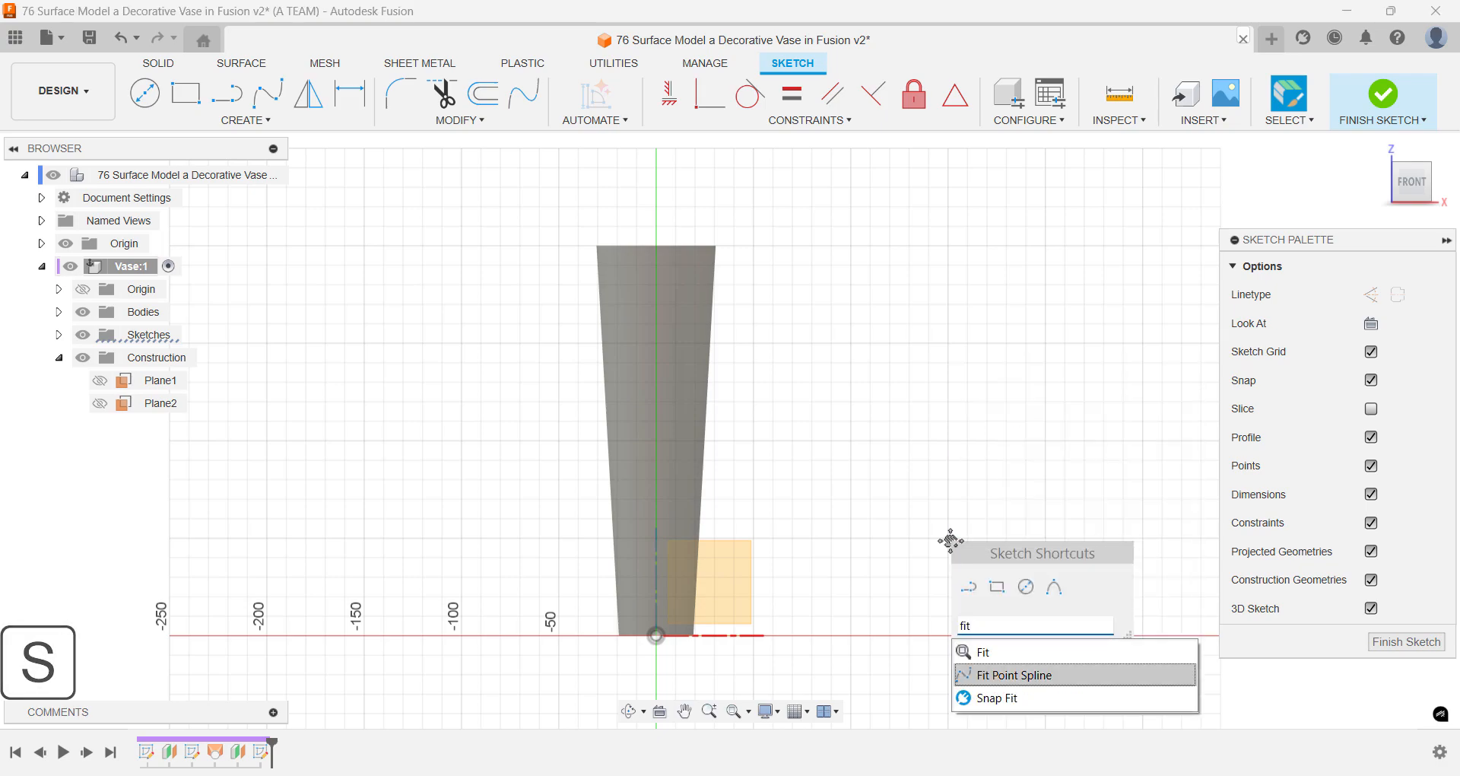
{"action": "key", "text": "Return"}
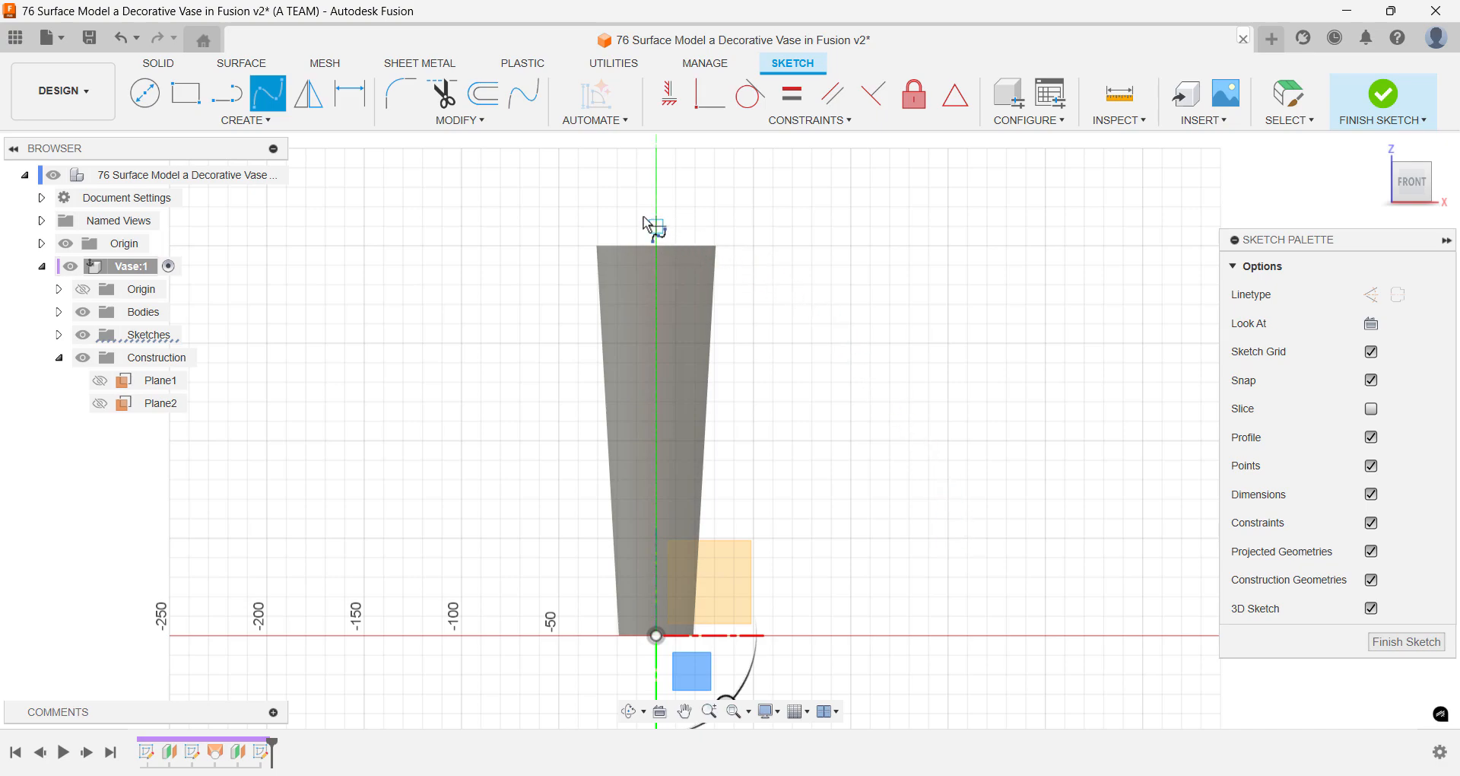
{"action": "left_click", "coordinate": [637, 187]}
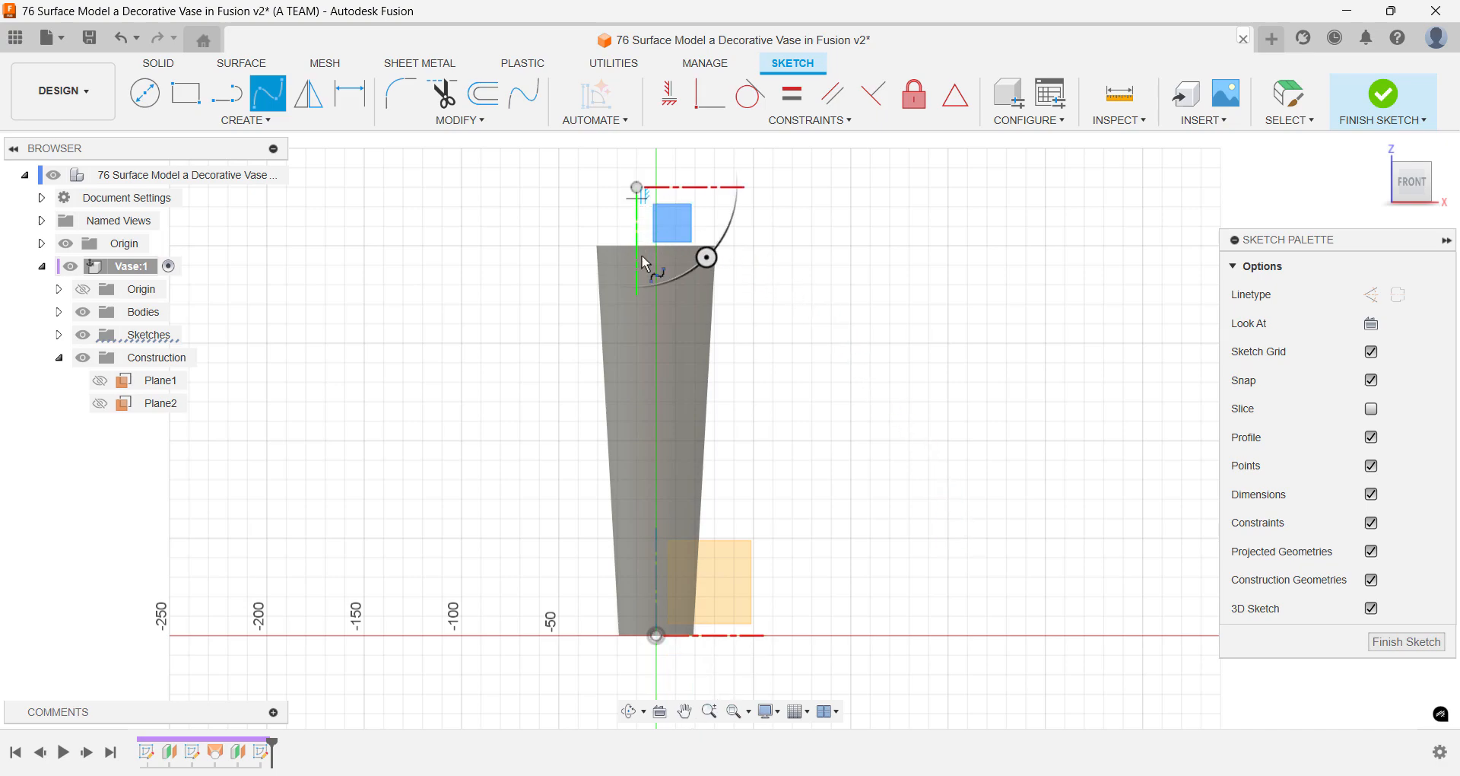
{"action": "left_click", "coordinate": [618, 324]}
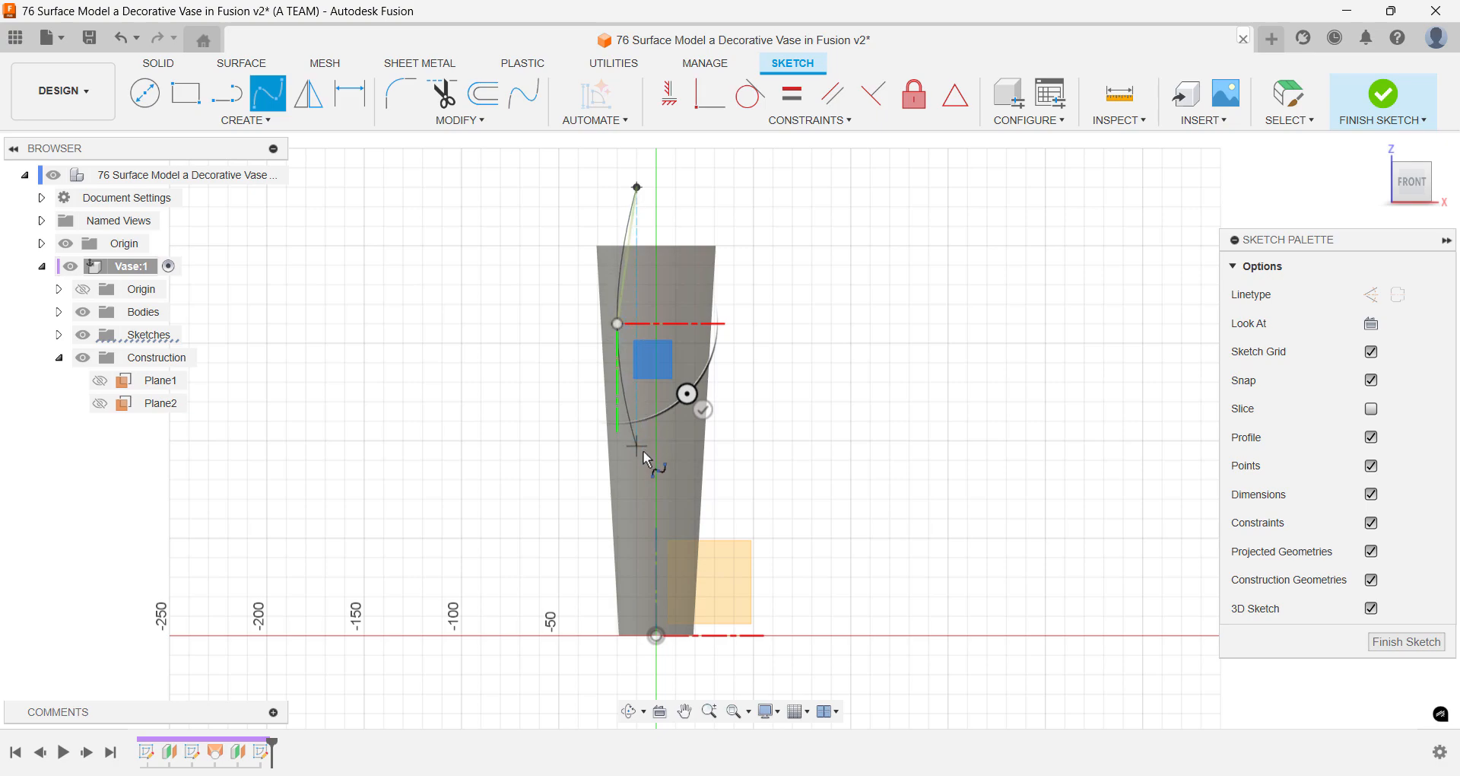
{"action": "left_click", "coordinate": [645, 481]}
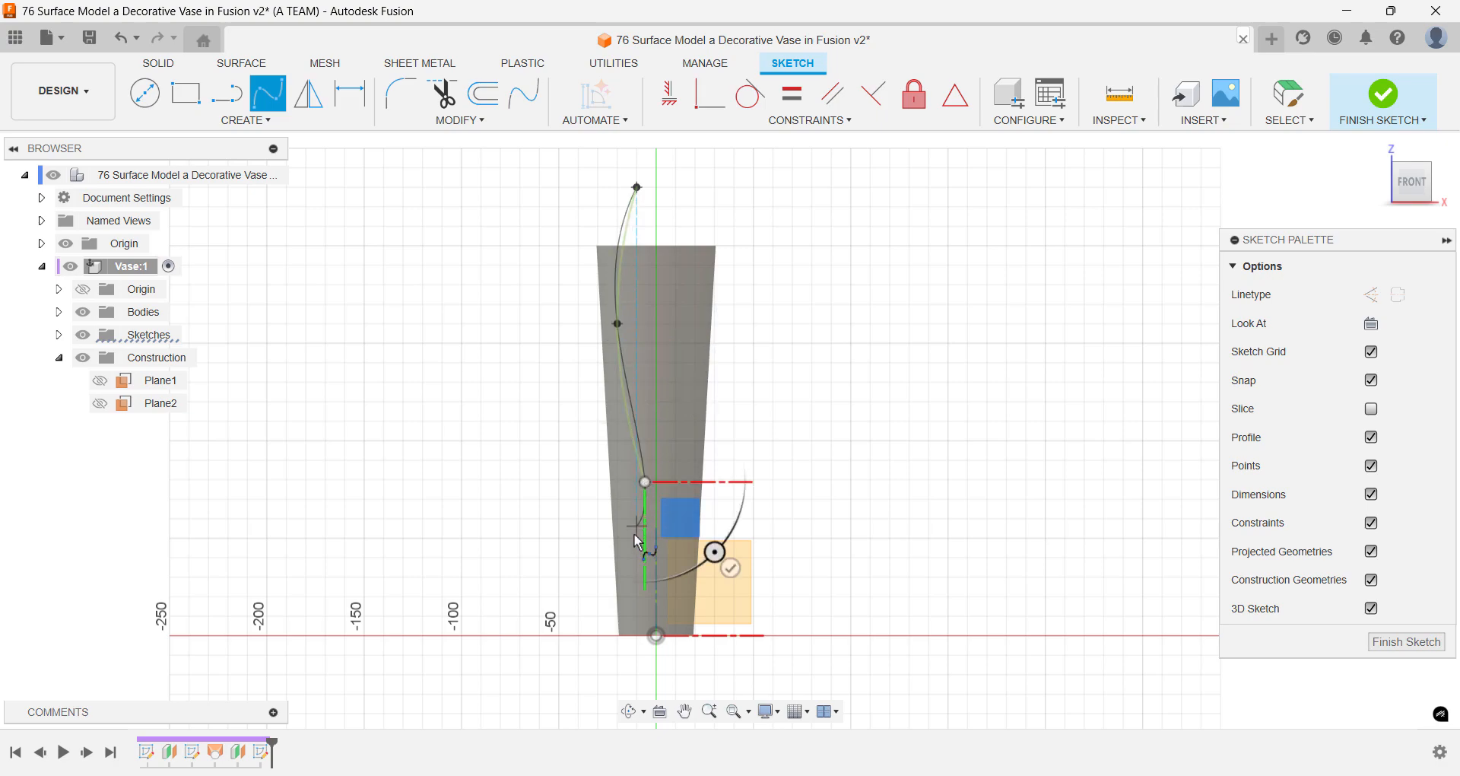
{"action": "left_click", "coordinate": [628, 566]}
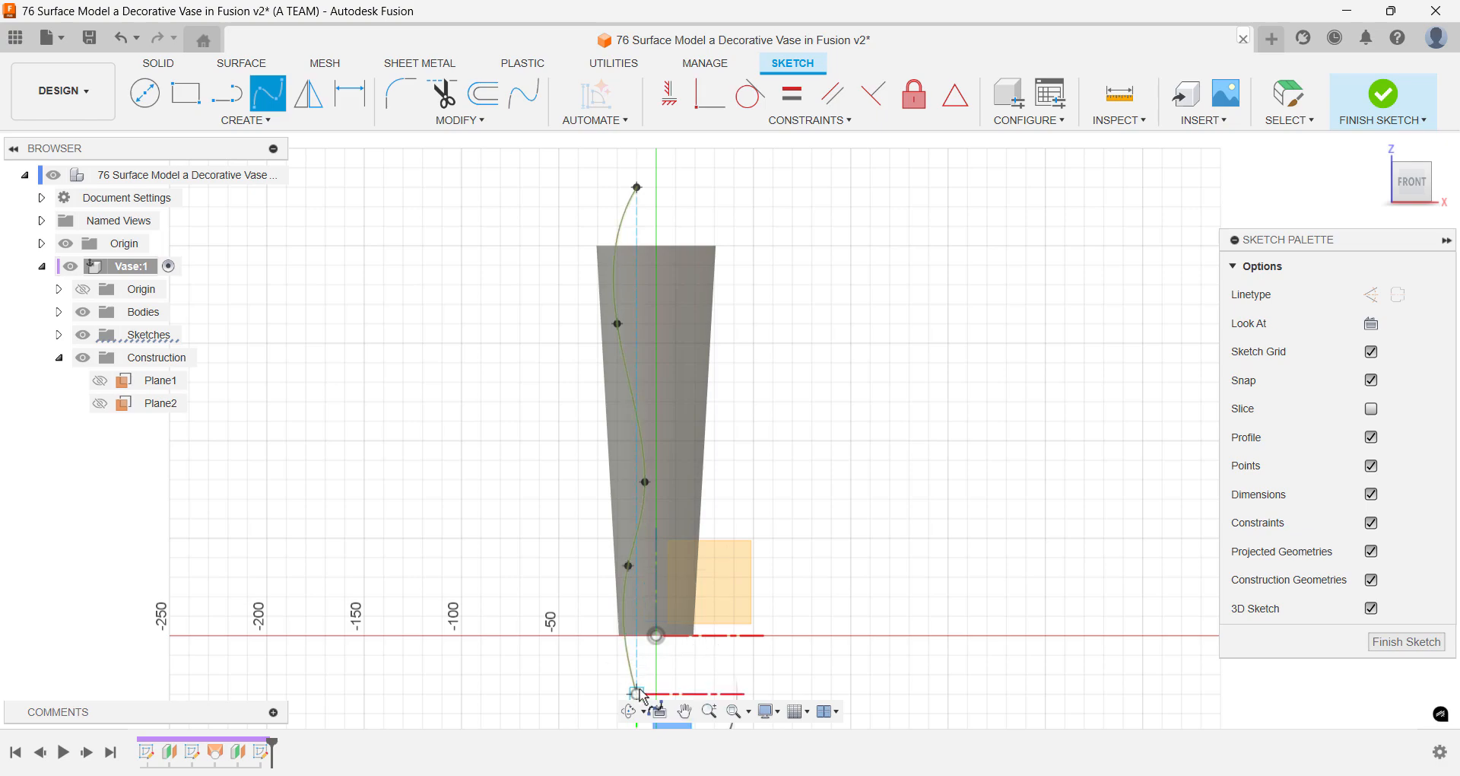
{"action": "middle_click_drag", "start_coordinate": [644, 699], "coordinate": [660, 563]}
{"action": "scroll", "coordinate": [648, 609], "scroll_direction": "up", "scroll_amount": 3}
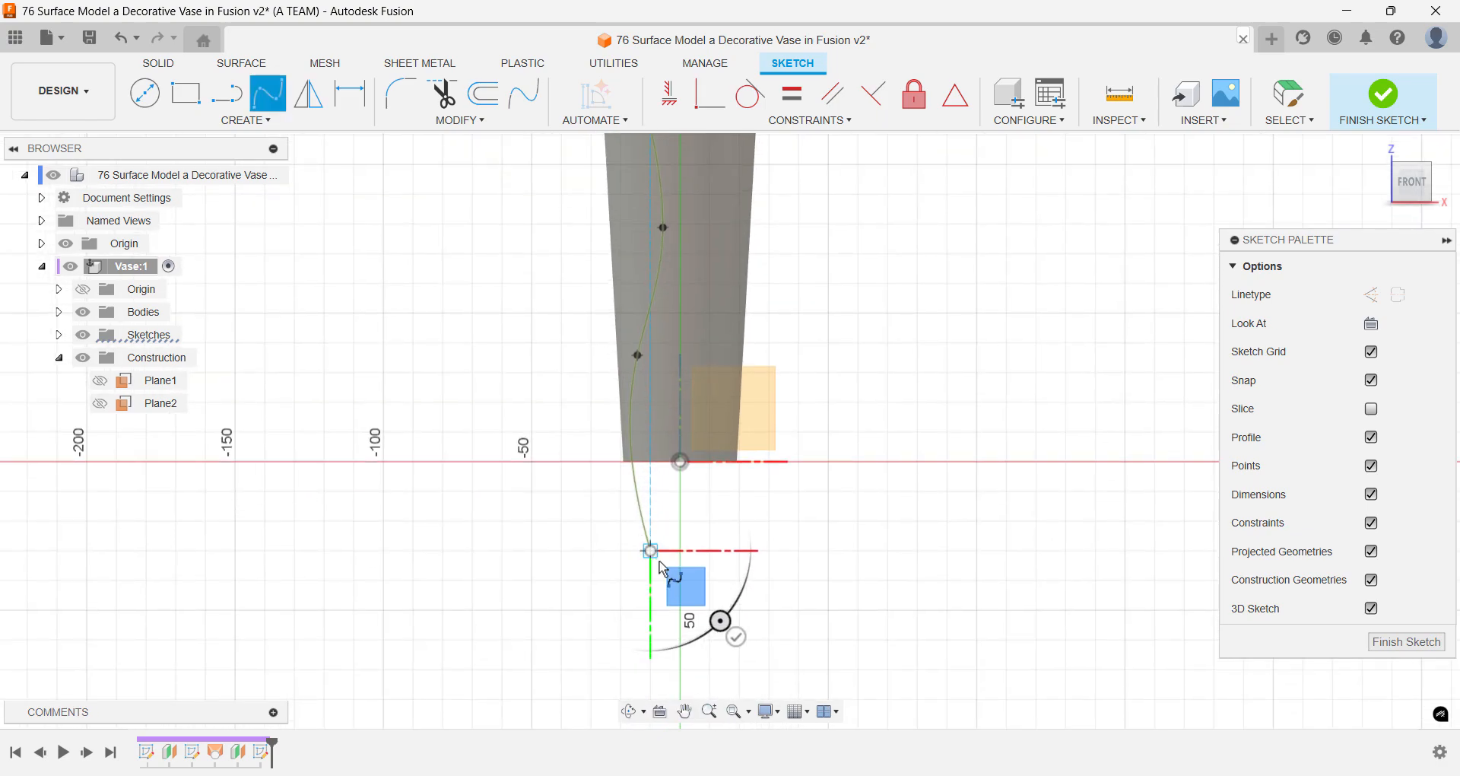
{"action": "scroll", "coordinate": [660, 563], "scroll_direction": "down", "scroll_amount": 1}
{"action": "left_click", "coordinate": [735, 636]}
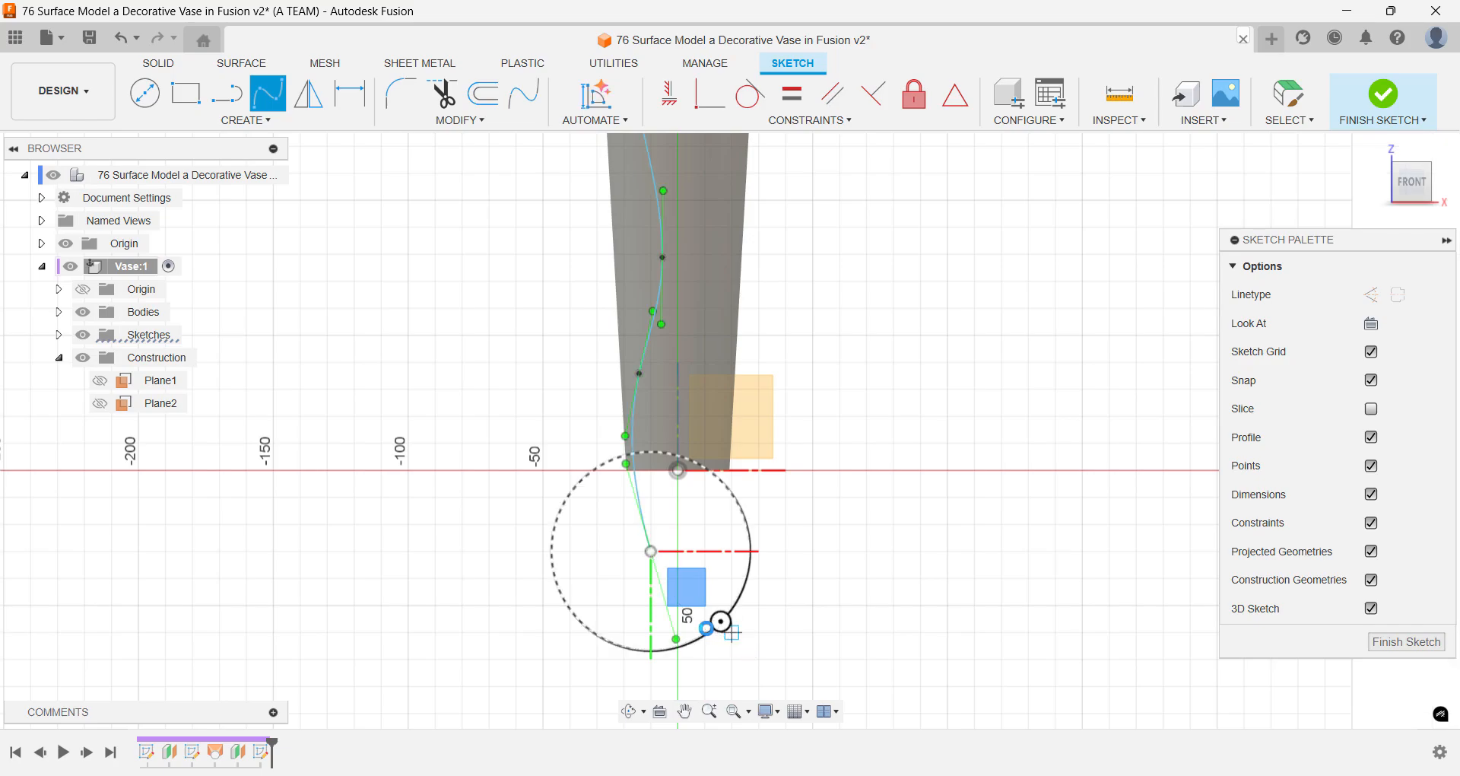
{"action": "key", "text": "Escape"}
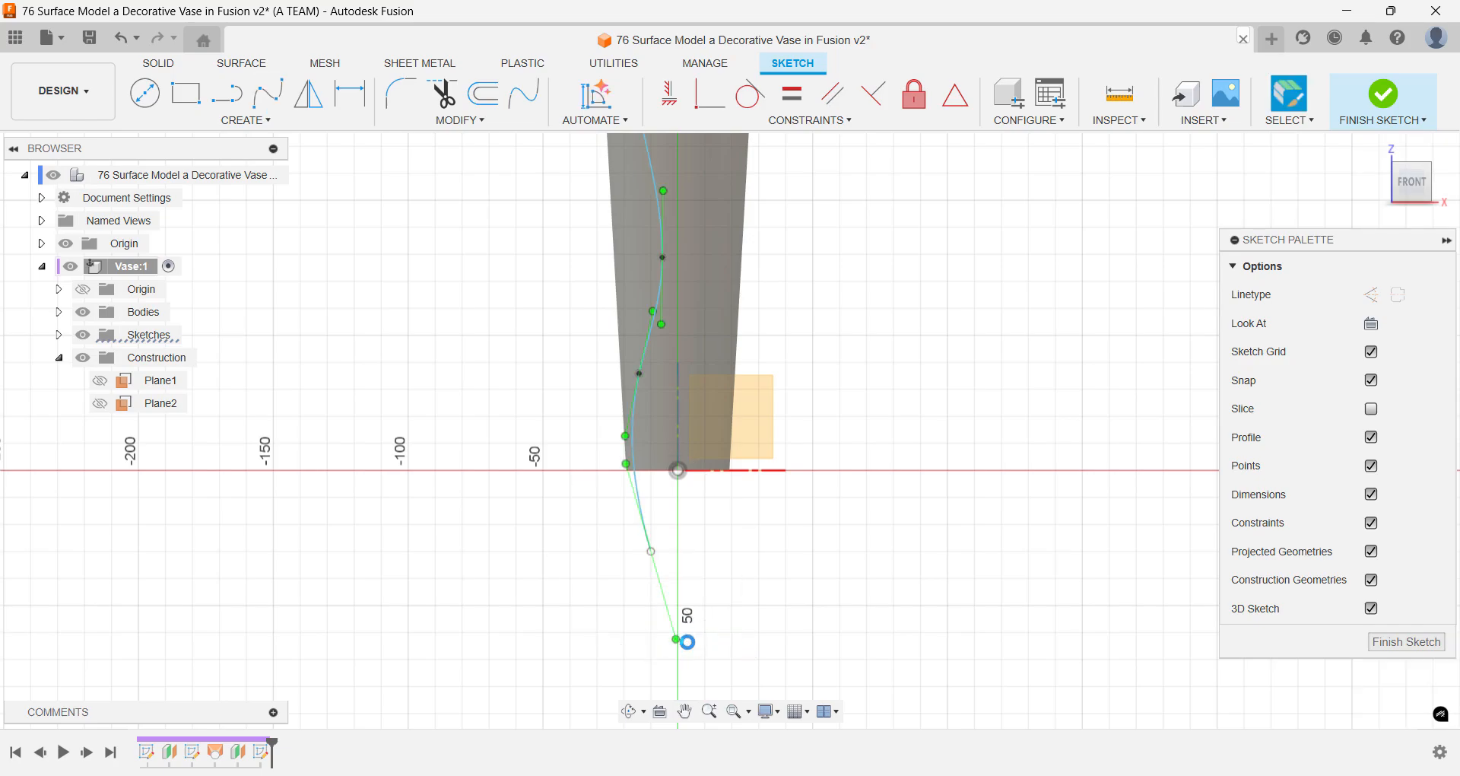
- Align the tangent handles at the spline's bottom and top ends vertically and lower its upper interior fit point slightly
{"action": "left_click_drag", "start_coordinate": [676, 639], "coordinate": [651, 605]}
{"action": "scroll", "coordinate": [646, 360], "scroll_direction": "up", "scroll_amount": 5}
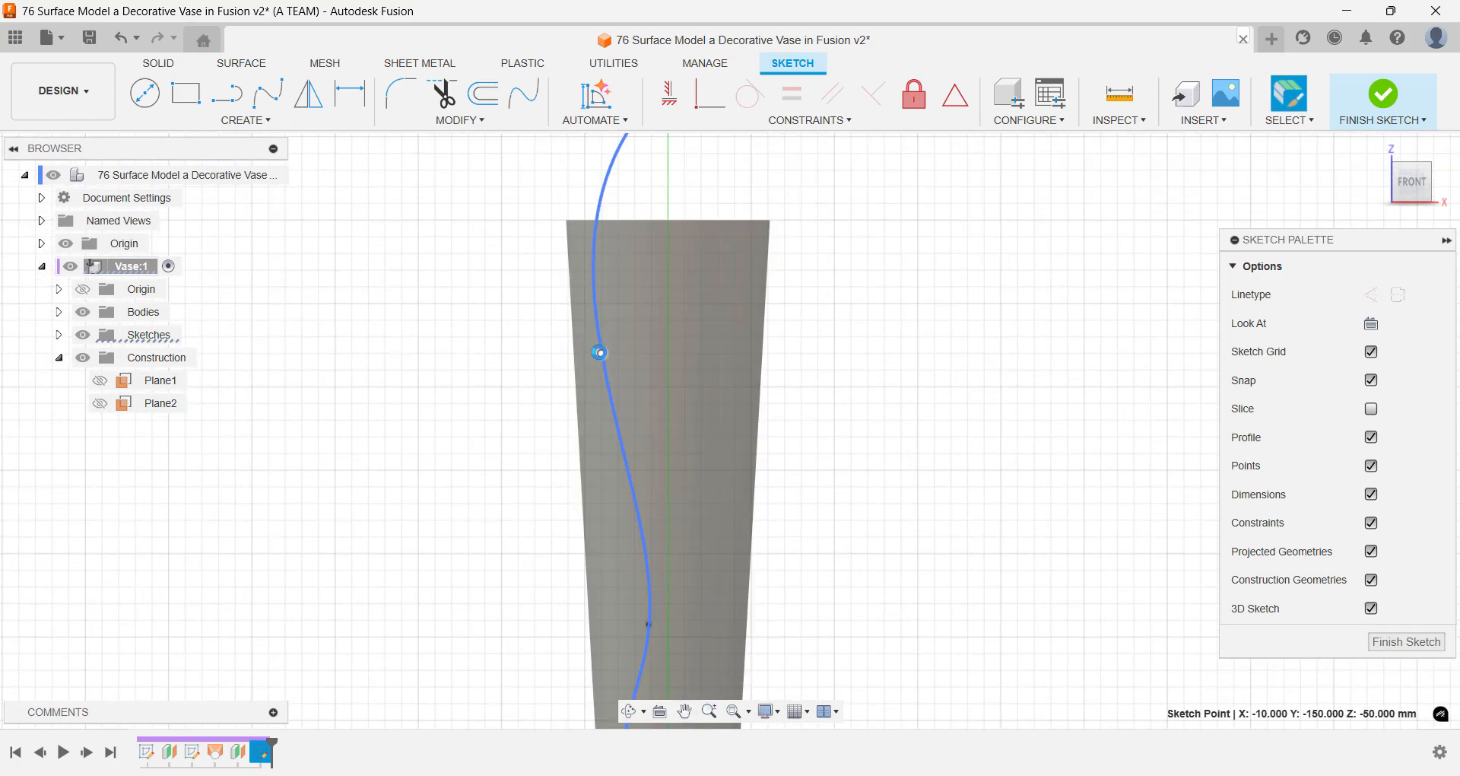
{"action": "left_click_drag", "start_coordinate": [600, 353], "coordinate": [602, 370]}
{"action": "middle_click_drag", "start_coordinate": [630, 286], "coordinate": [613, 441]}
{"action": "left_click", "coordinate": [618, 277]}
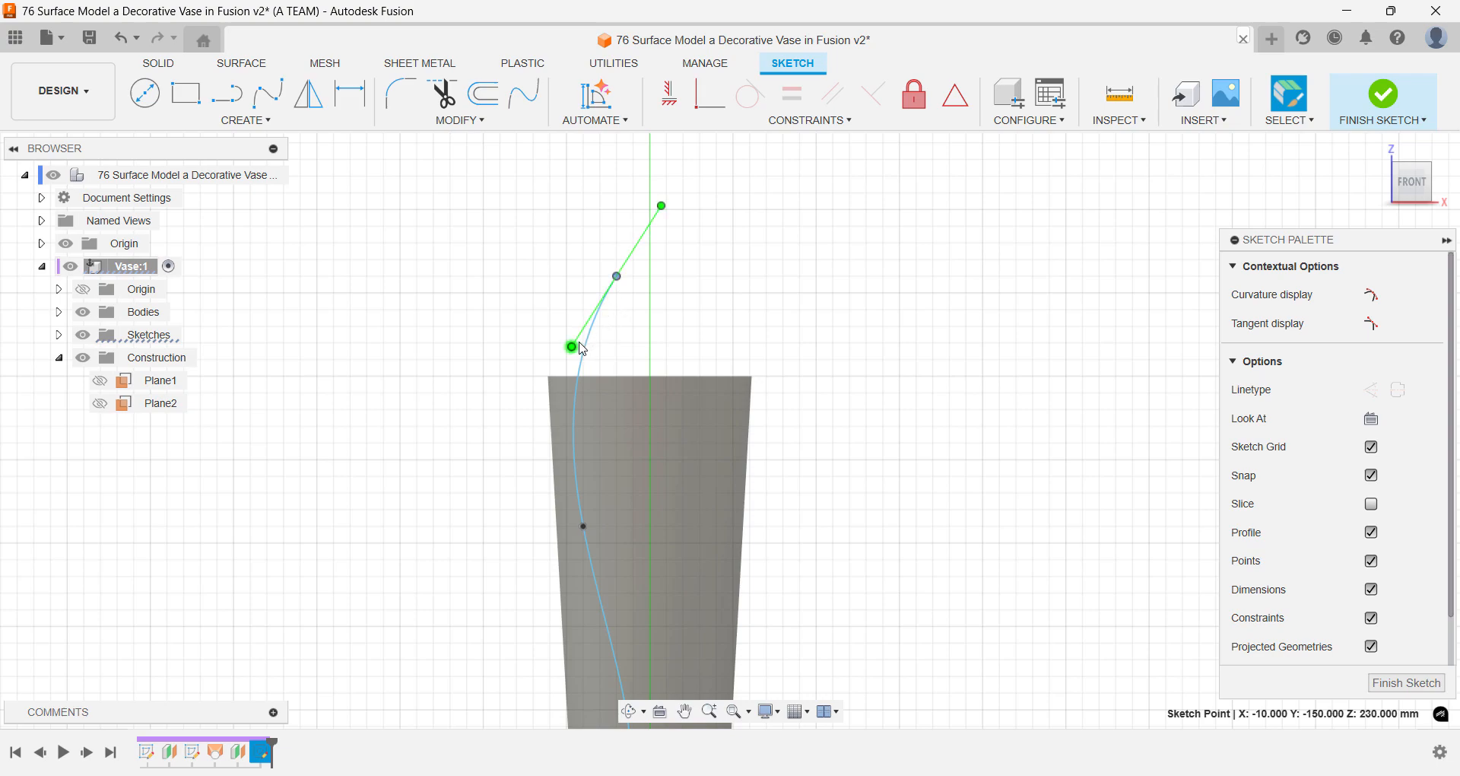
{"action": "left_click_drag", "start_coordinate": [578, 351], "coordinate": [623, 352]}
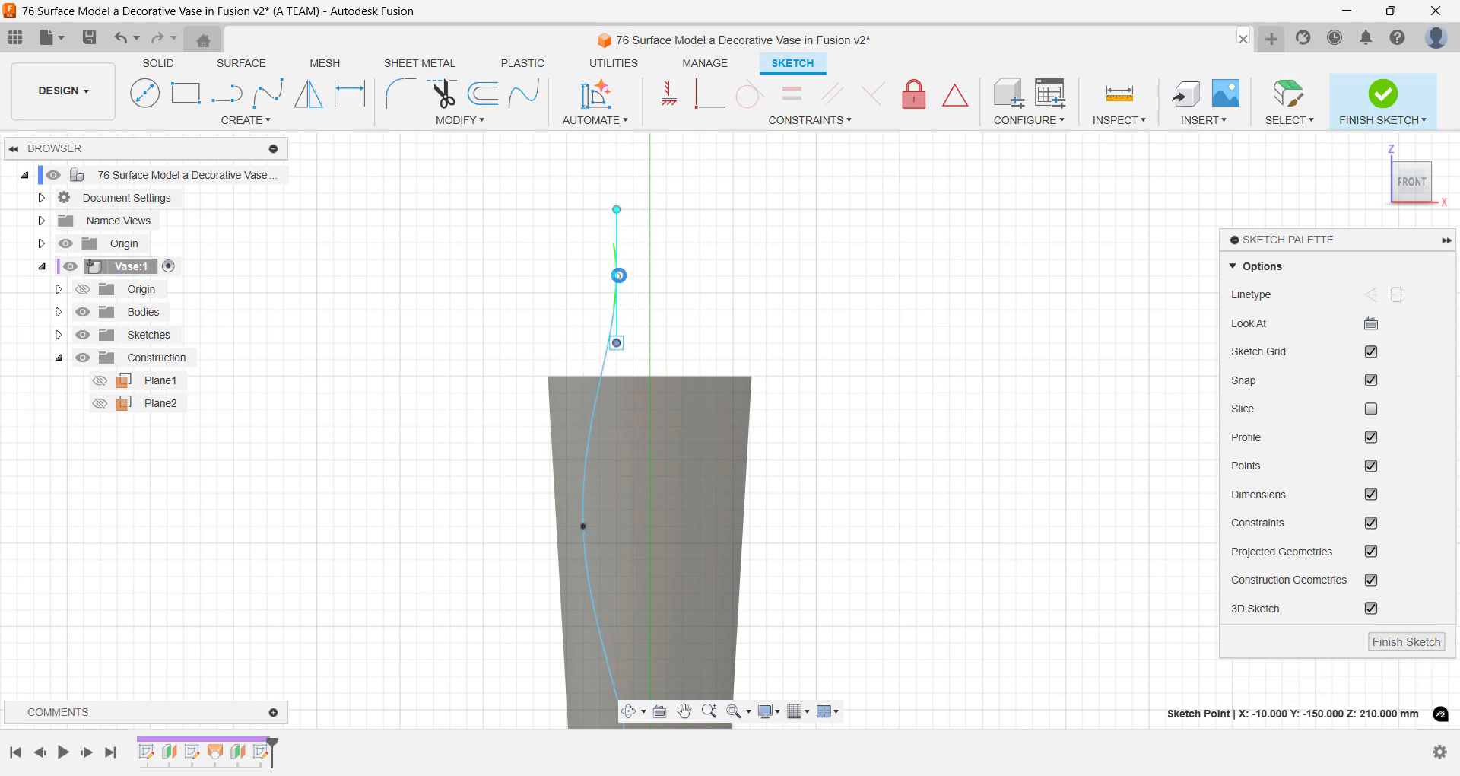
- Move the spline's top end to X -5, Z 230 mm, its middle fit point to X -5, Z 85 mm and its lower one to X -15, Z 35 mm
{"action": "left_click", "coordinate": [626, 278]}
{"action": "middle_click_drag", "start_coordinate": [620, 347], "coordinate": [642, 248]}
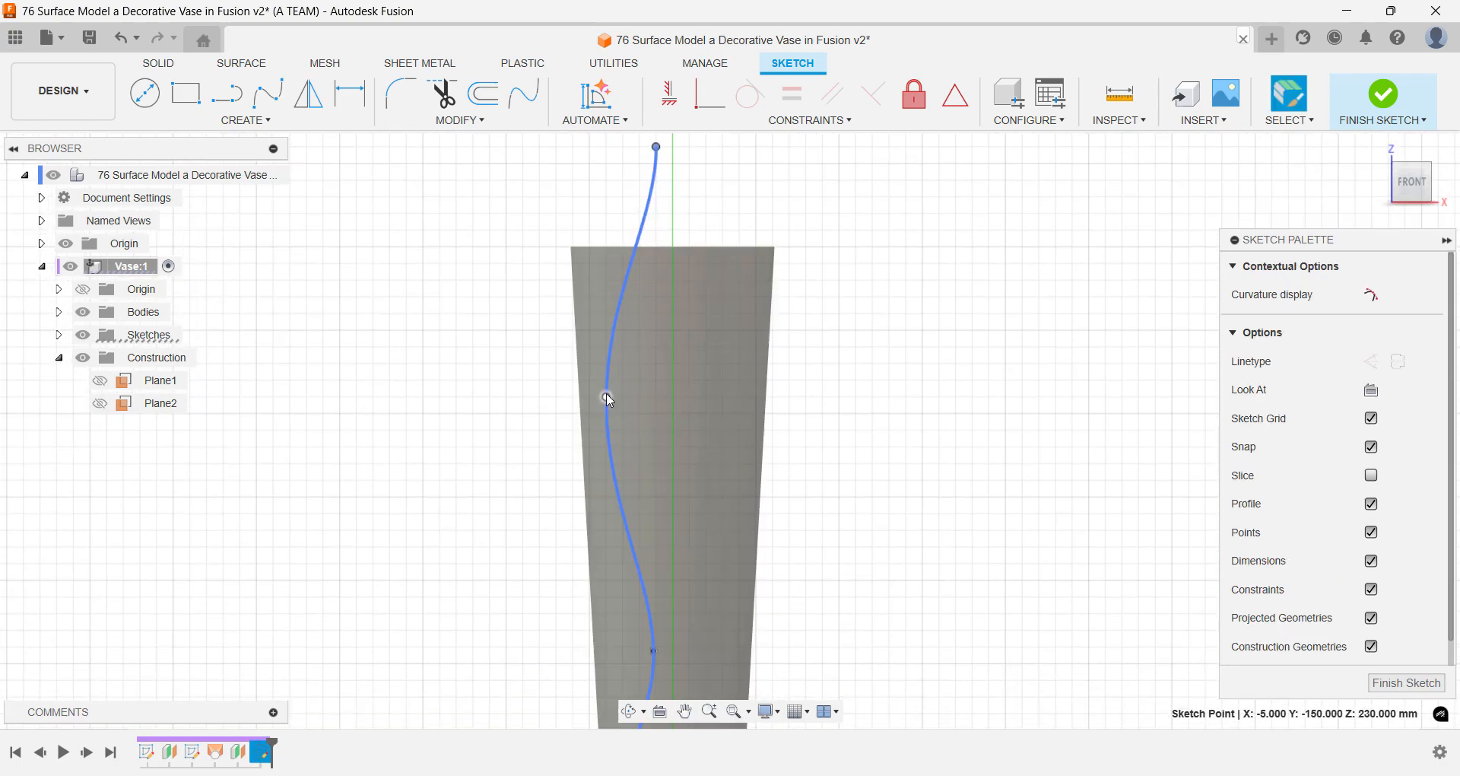
{"action": "middle_click_drag", "start_coordinate": [638, 472], "coordinate": [666, 222]}
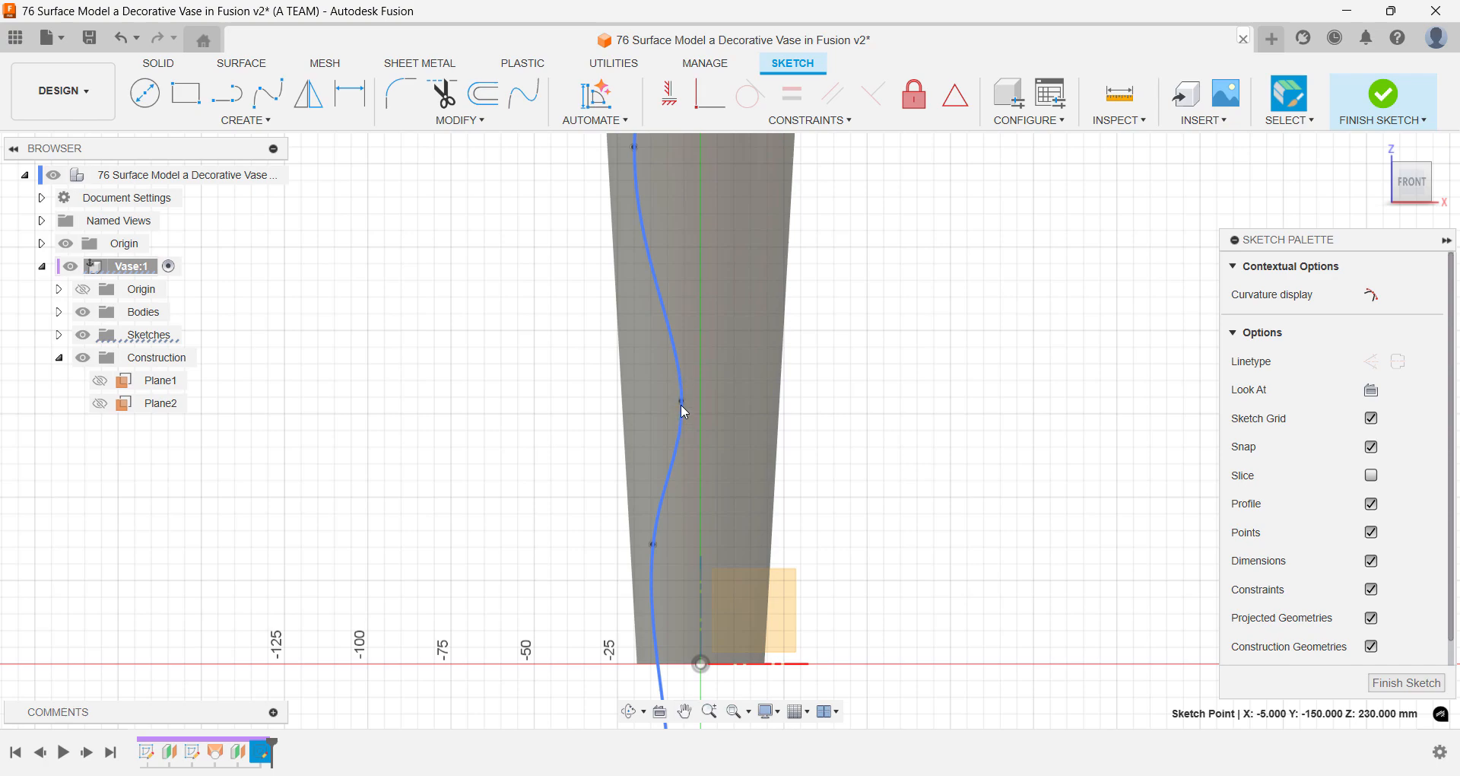
{"action": "left_click_drag", "start_coordinate": [681, 402], "coordinate": [683, 381]}
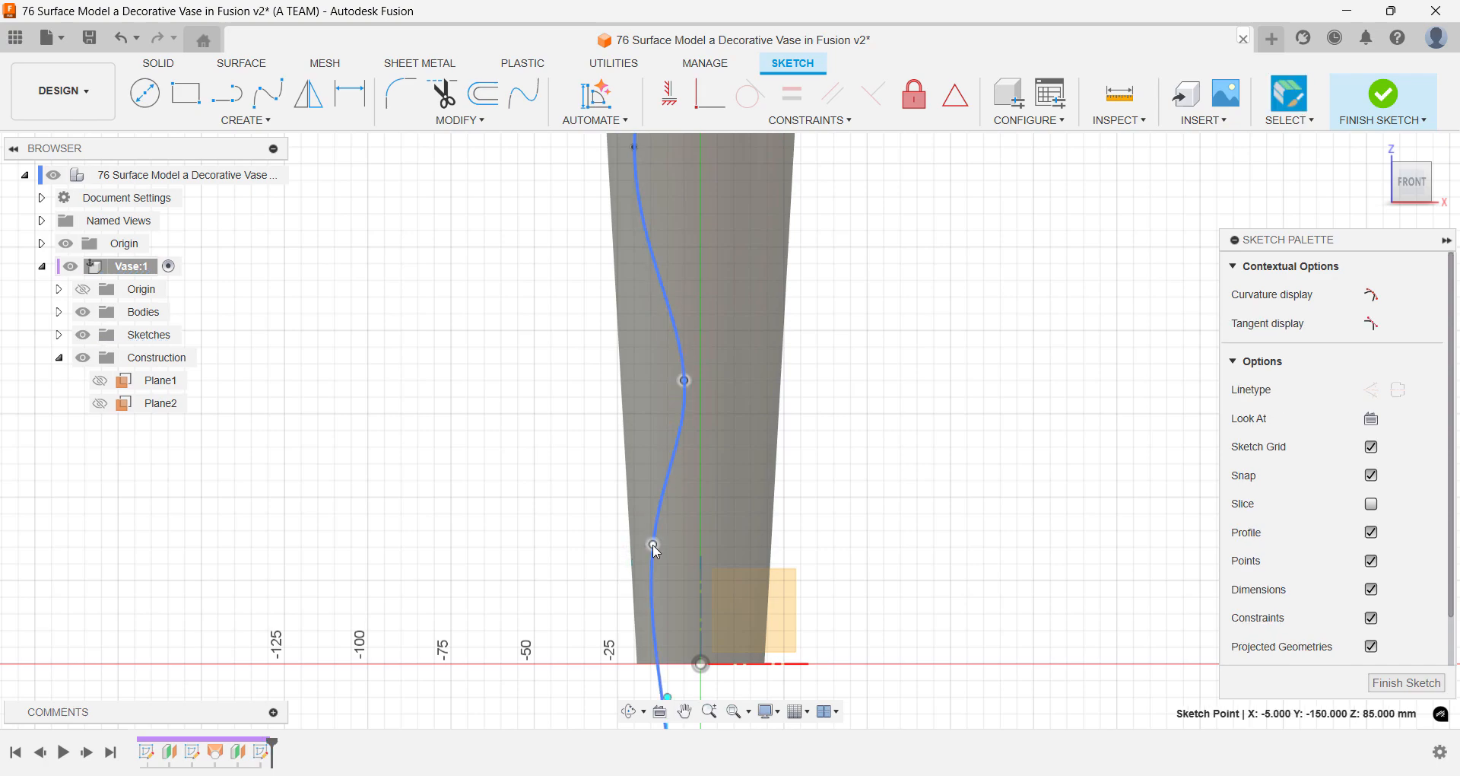
{"action": "mouse_move", "coordinate": [652, 544]}
{"action": "left_mouse_down"}
{"action": "mouse_move", "coordinate": [667, 549]}
{"action": "mouse_move", "coordinate": [654, 549]}
{"action": "left_mouse_up"}
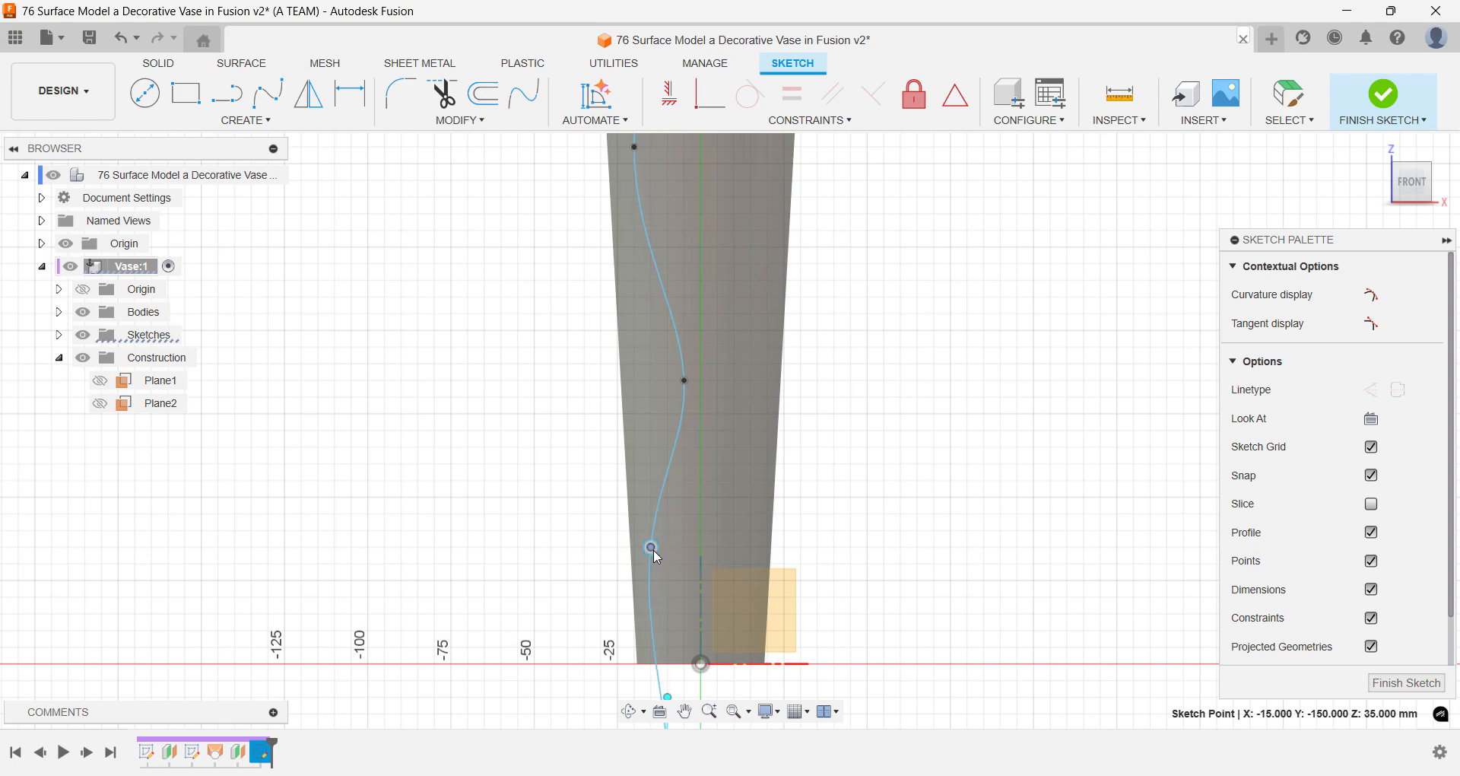
{"action": "middle_click_drag", "start_coordinate": [659, 571], "coordinate": [661, 485]}
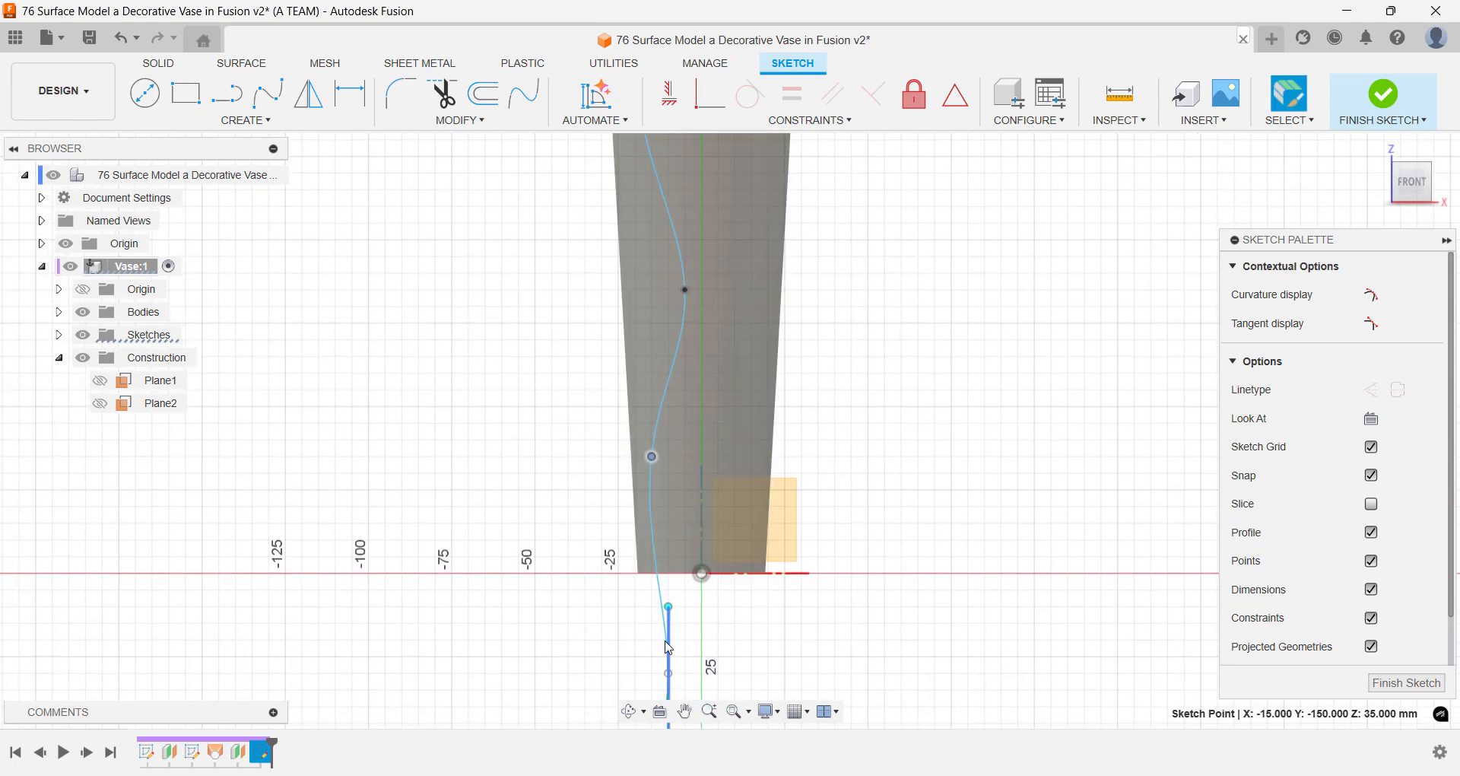
{"action": "left_click", "coordinate": [618, 638]}
- Offset the spline 3 mm outward, on the side away from the vertical axis
{"action": "type", "text": "s"}
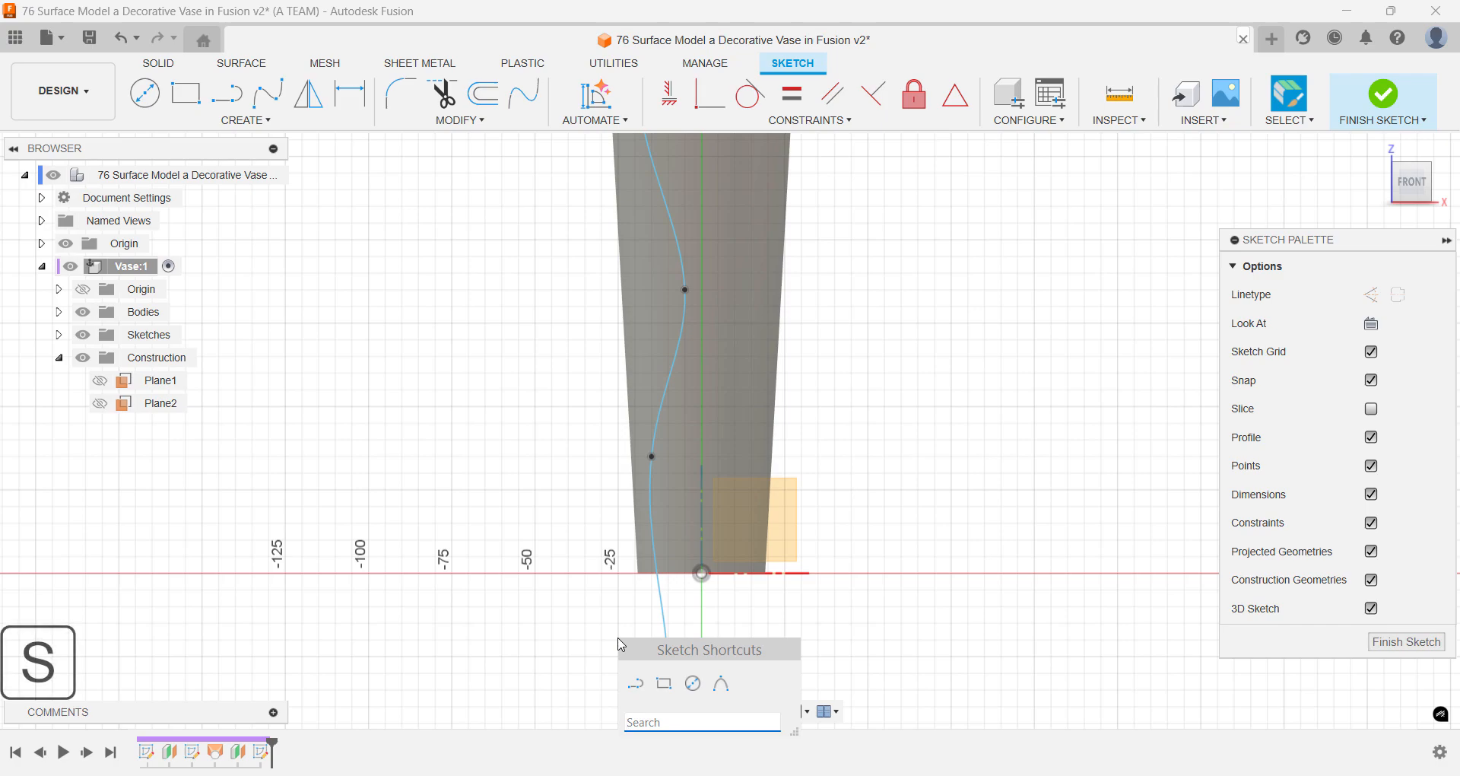
{"action": "type", "text": "off"}
{"action": "key", "text": "Return"}
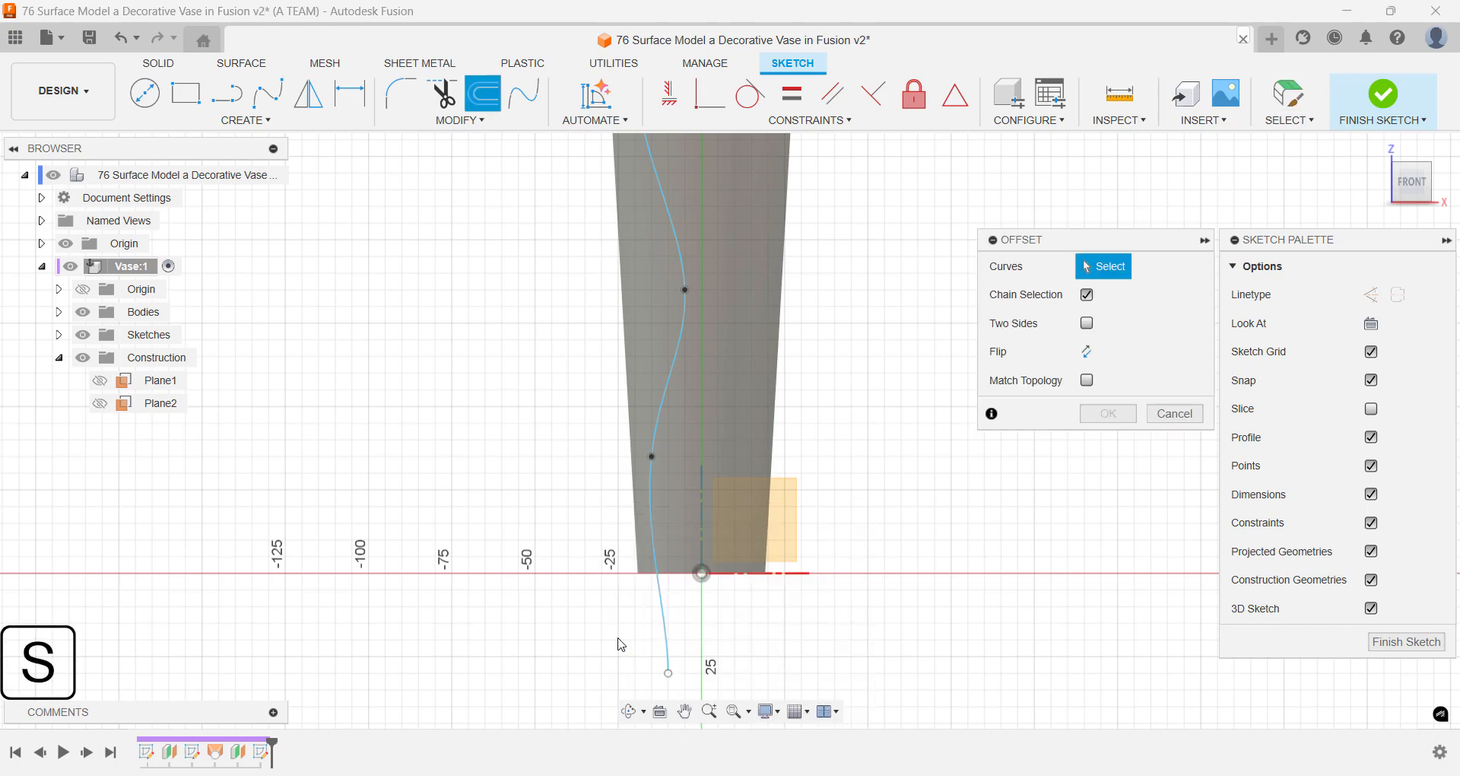
{"action": "left_click", "coordinate": [658, 598]}
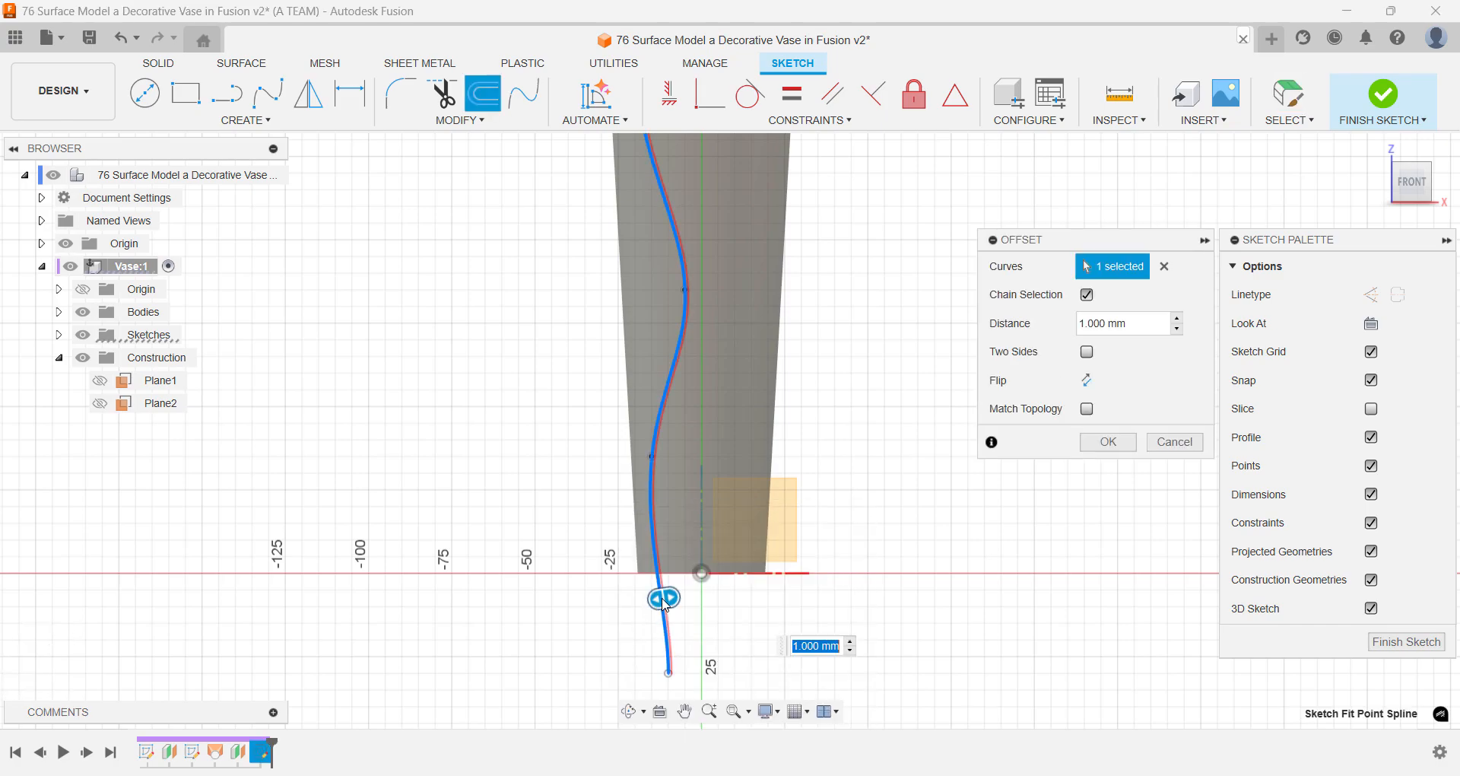
{"action": "left_click_drag", "start_coordinate": [653, 602], "coordinate": [642, 604]}
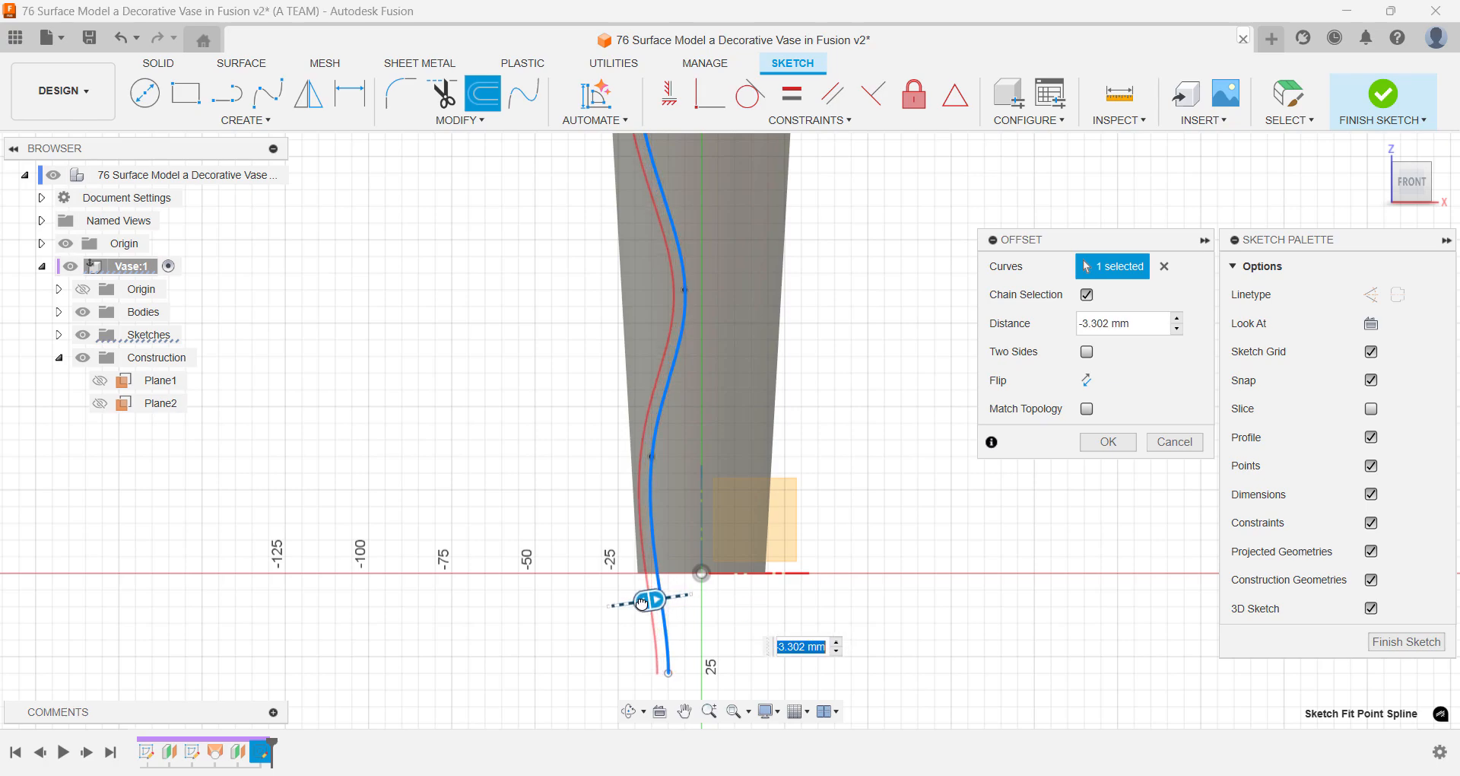
{"action": "key", "text": "Return"}
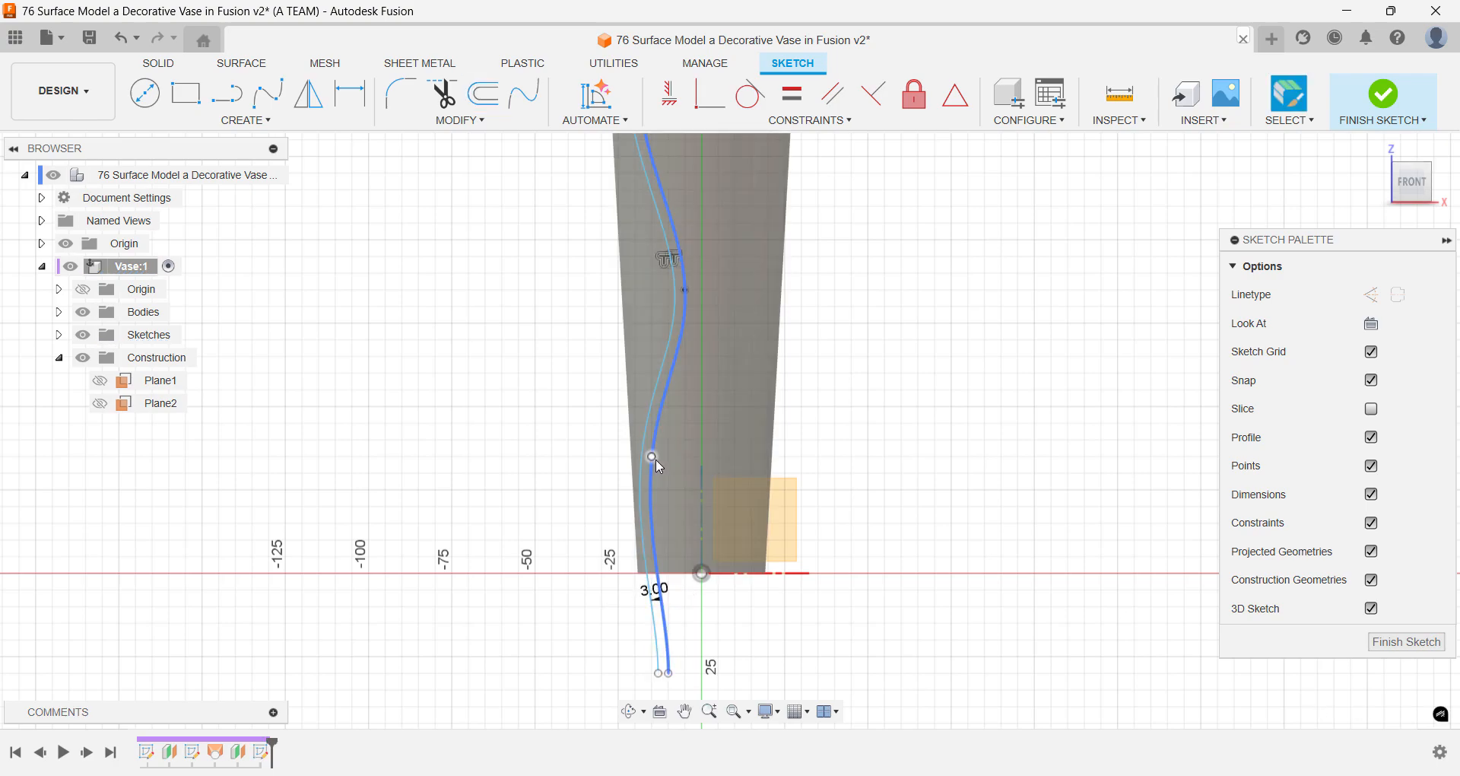
- Move the original spline's lower interior fit point to X -15, Z 25 mm and swing its lower tangent handle toward the vertical axis
{"action": "left_click_drag", "start_coordinate": [655, 458], "coordinate": [654, 492]}
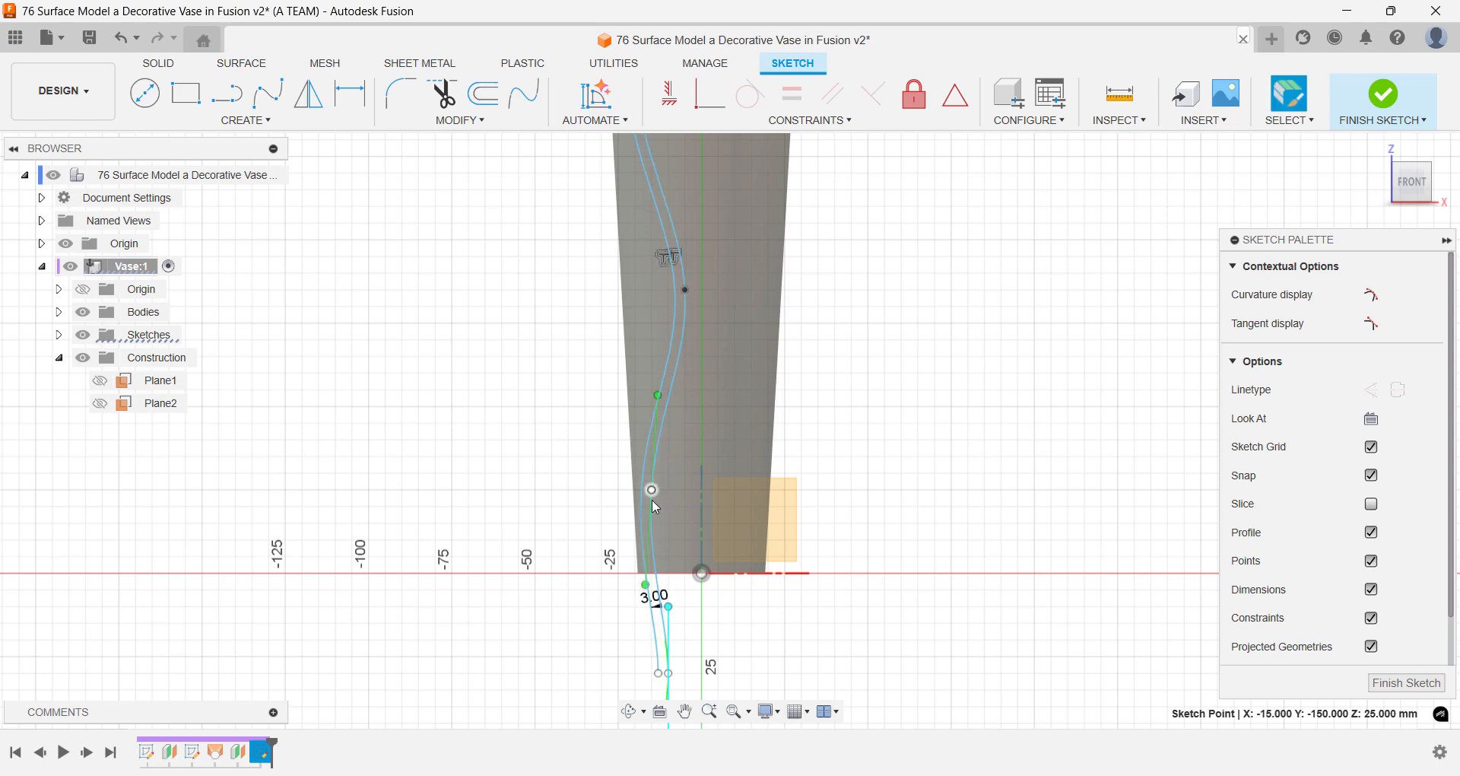
{"action": "left_click_drag", "start_coordinate": [645, 585], "coordinate": [659, 582]}
- Draw a line joining the top ends of the two splines above the lofted surface
{"action": "middle_click_drag", "start_coordinate": [692, 414], "coordinate": [691, 726]}
{"action": "middle_click_drag", "start_coordinate": [768, 313], "coordinate": [741, 587]}
{"action": "scroll", "coordinate": [678, 404], "scroll_direction": "up", "scroll_amount": 5}
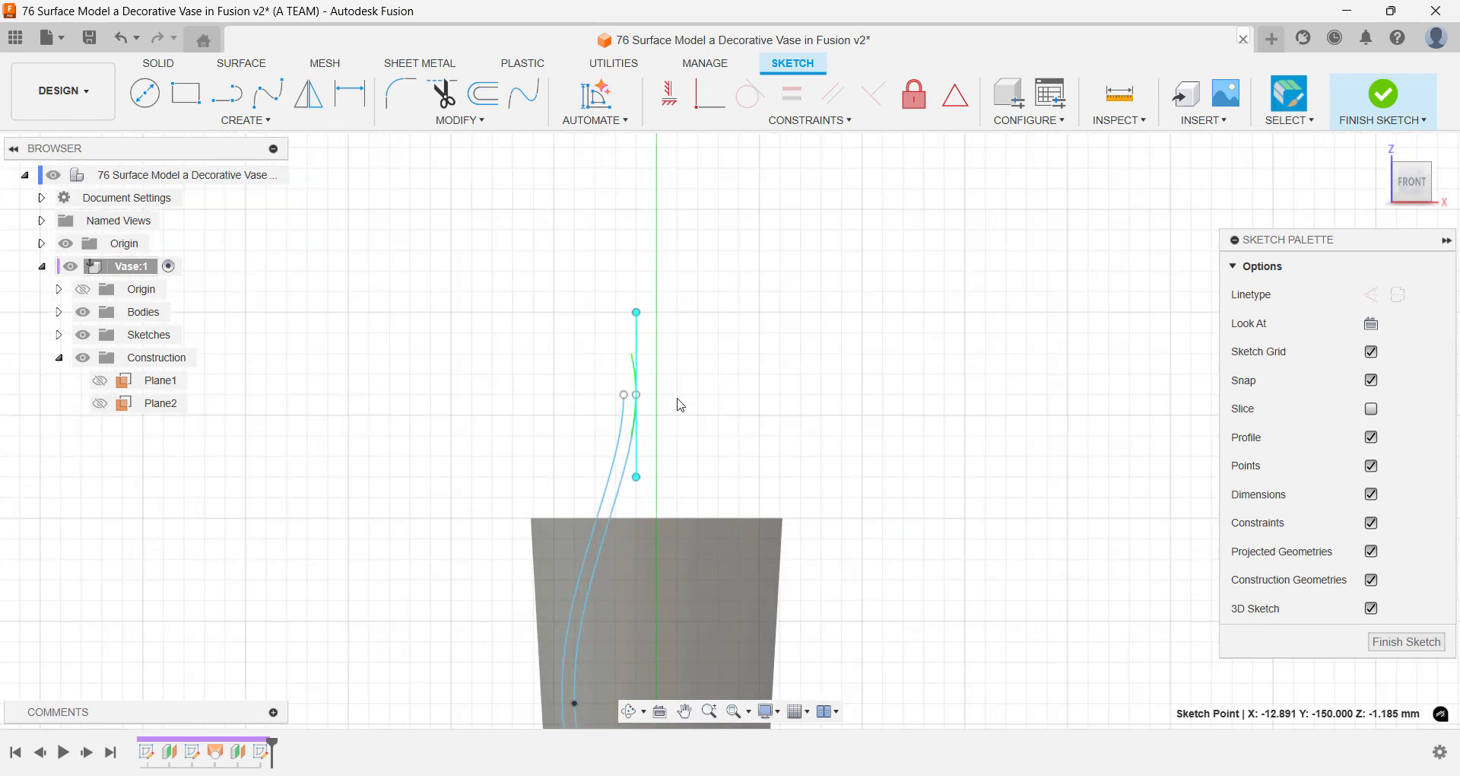
{"action": "key", "text": "l"}
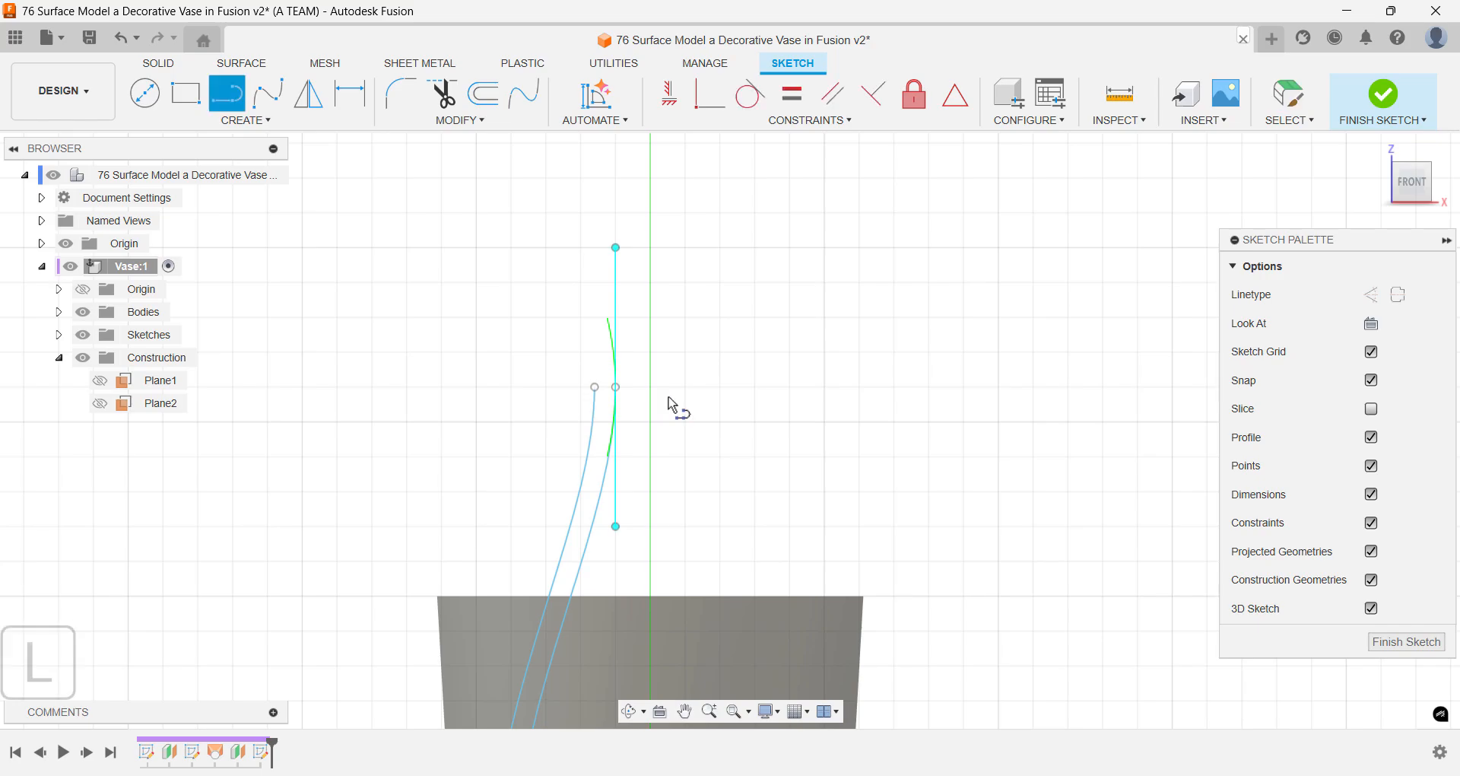
{"action": "left_click_drag", "start_coordinate": [617, 388], "coordinate": [532, 411]}
{"action": "key", "text": "Escape"}
{"action": "scroll", "coordinate": [545, 394], "scroll_direction": "down", "scroll_amount": 10}
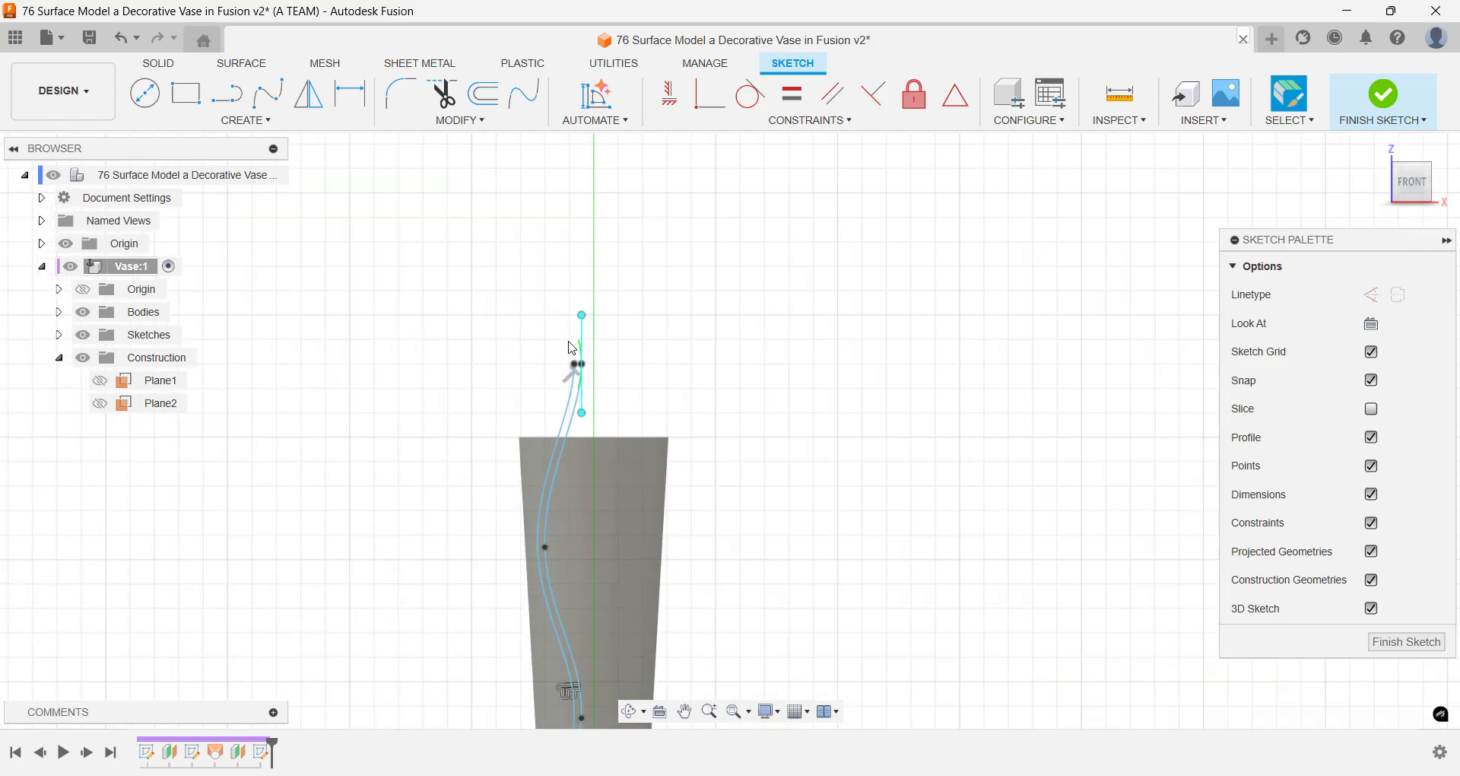
- Draw a line joining the bottom ends of the two splines below the lofted surface
{"action": "scroll", "coordinate": [539, 689], "scroll_direction": "up", "scroll_amount": 2}
{"action": "scroll", "coordinate": [543, 693], "scroll_direction": "up", "scroll_amount": 8}
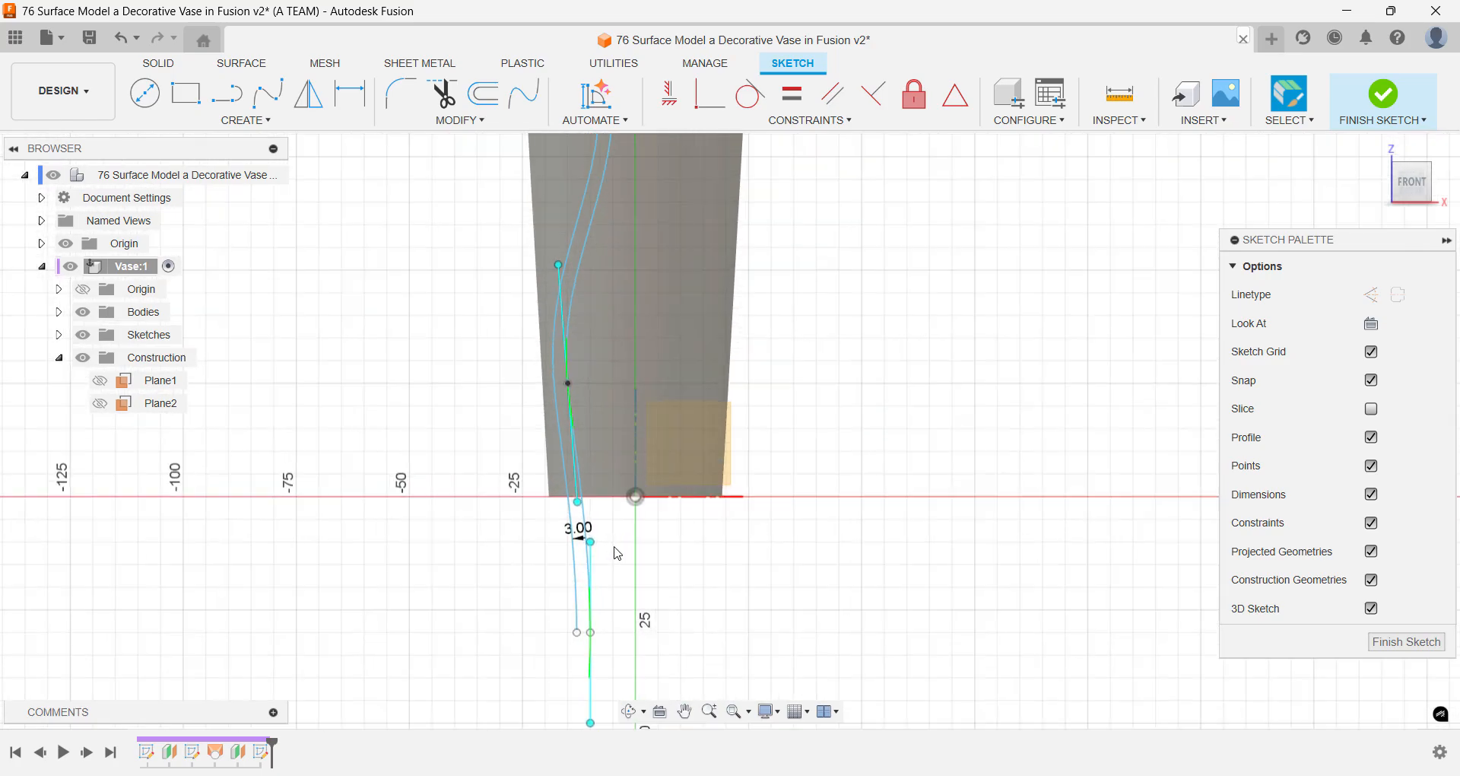
{"action": "middle_click_drag", "start_coordinate": [618, 622], "coordinate": [623, 512]}
{"action": "key", "text": "l"}
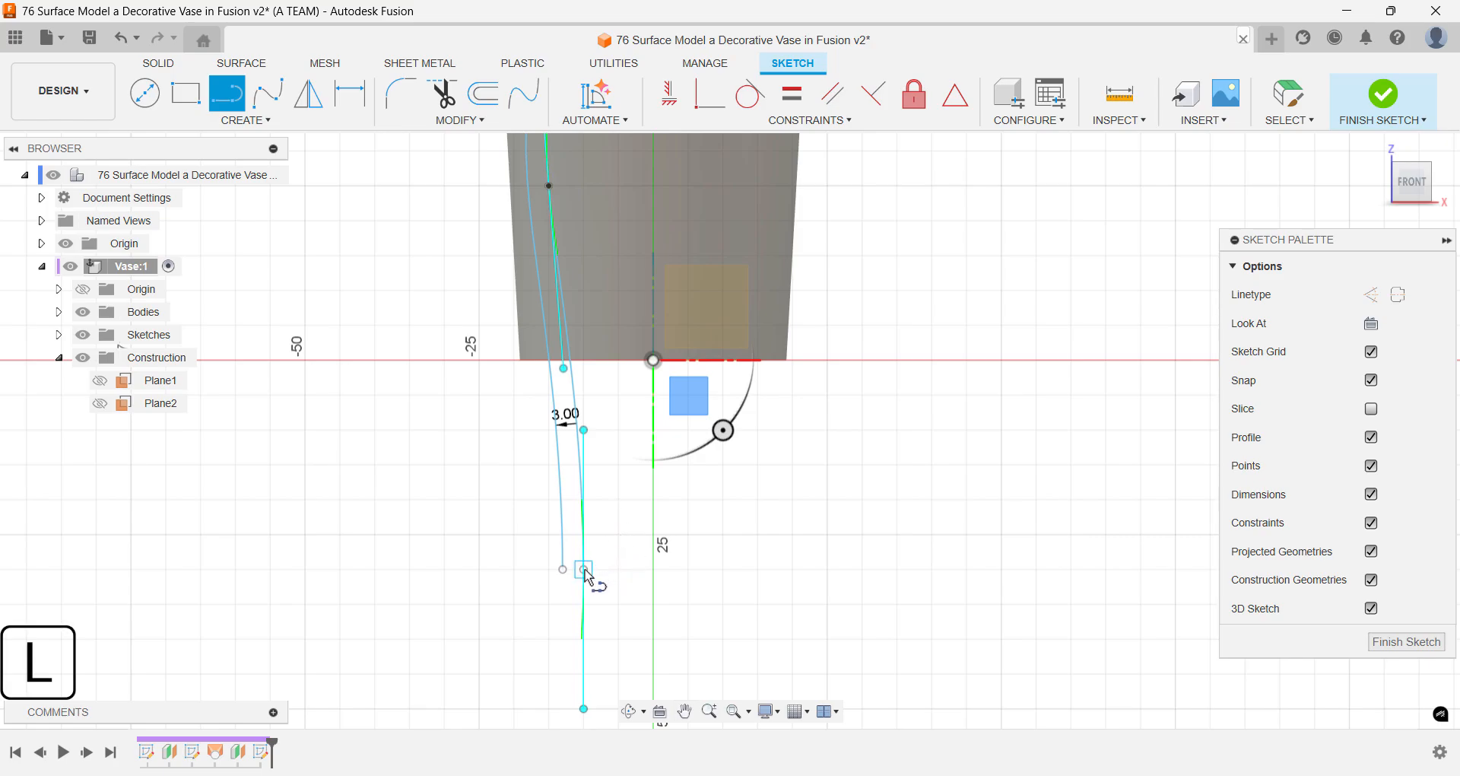
{"action": "left_click", "coordinate": [585, 571]}
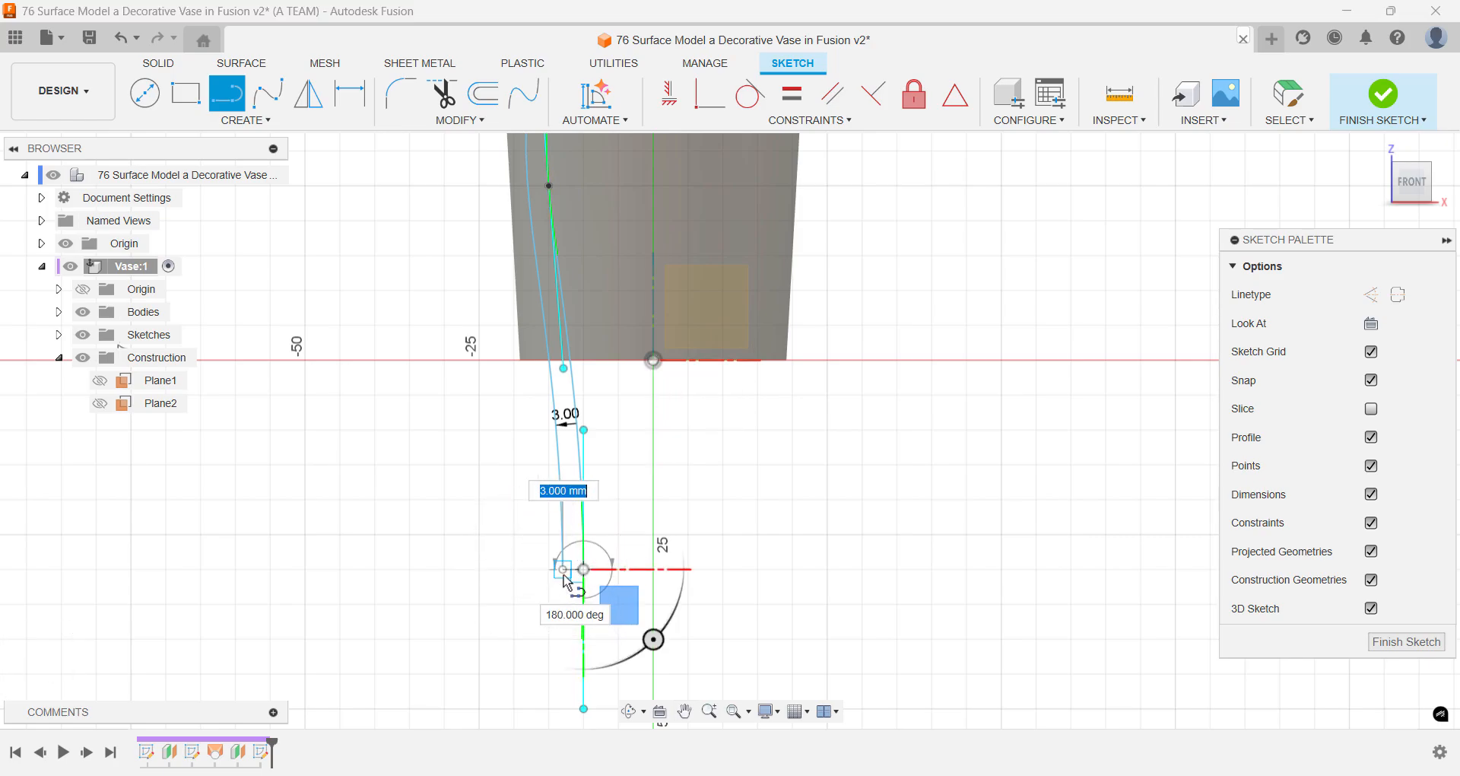
{"action": "left_click", "coordinate": [564, 570]}
{"action": "key", "text": "Escape"}
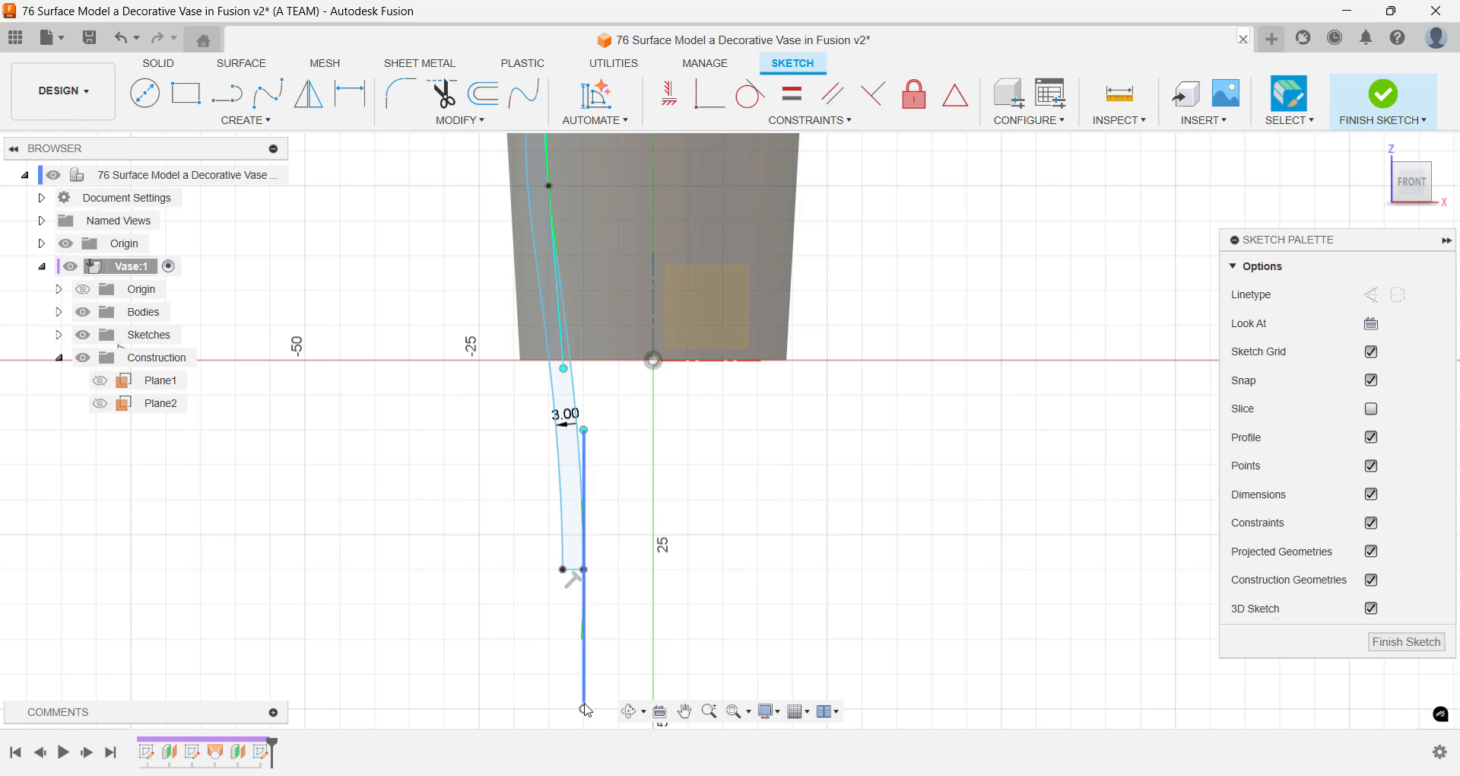
- Extend the original spline's bottom tangent handle to Z -55 mm and move the spline's bottom end closer to the vertical axis
{"action": "scroll", "coordinate": [598, 653], "scroll_direction": "down", "scroll_amount": 2}
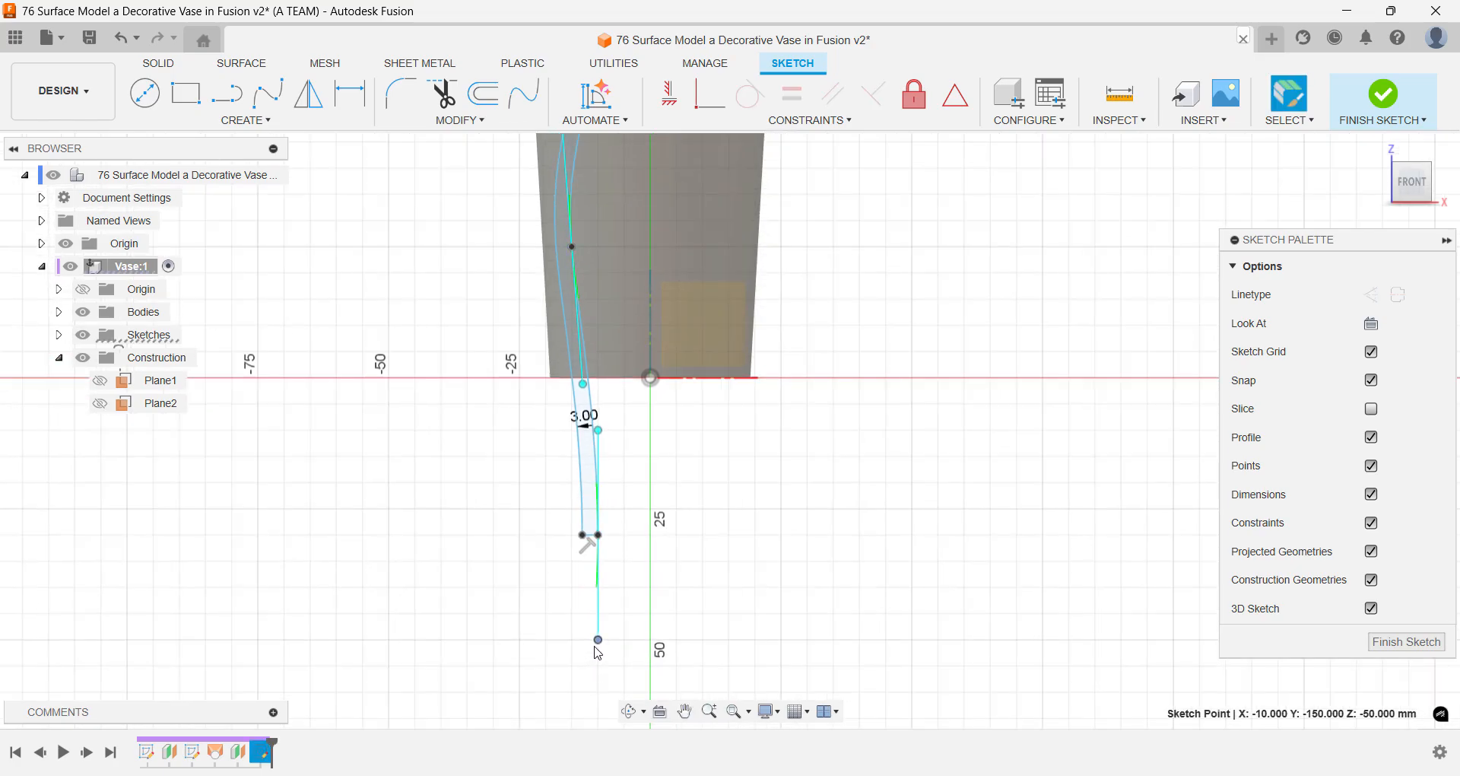
{"action": "left_click_drag", "start_coordinate": [599, 649], "coordinate": [598, 670]}
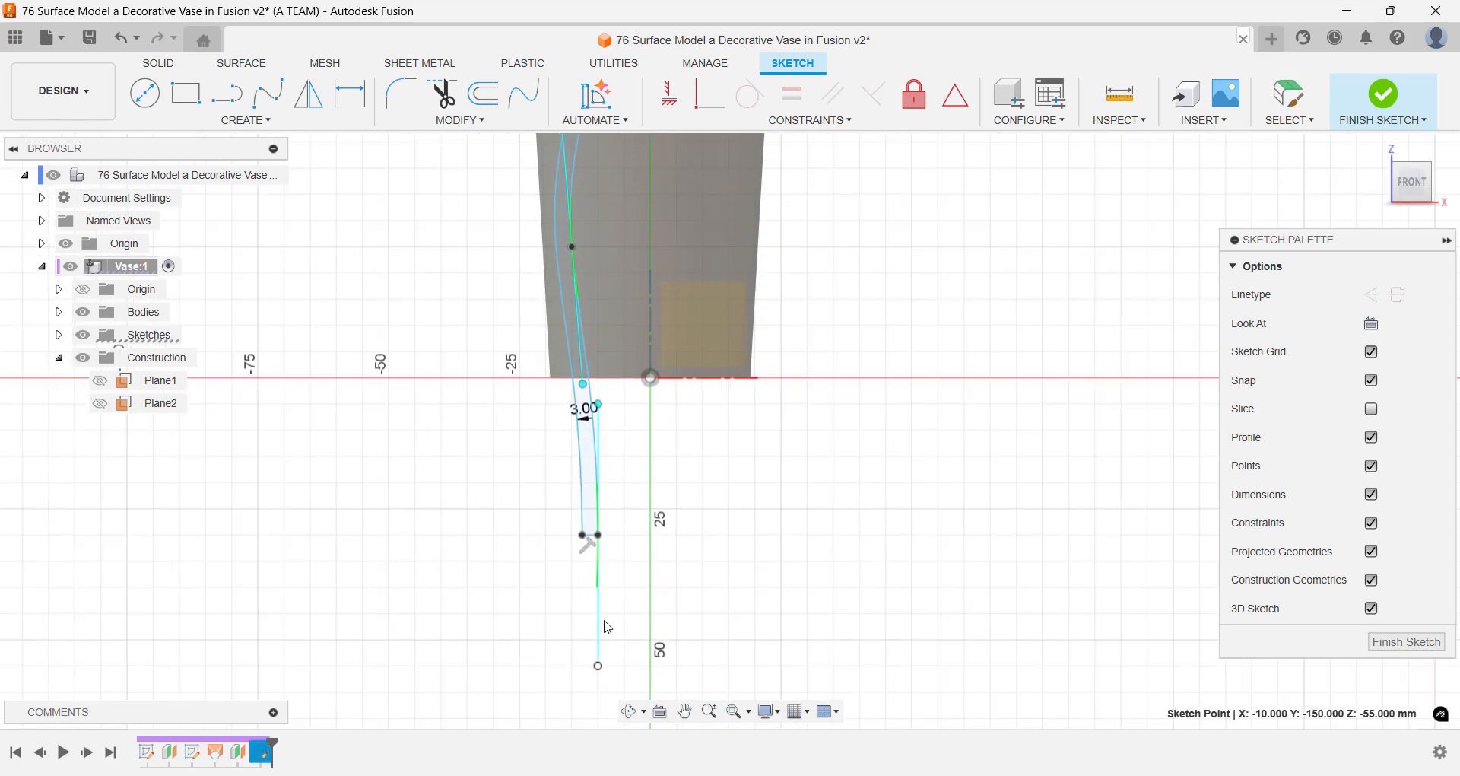
{"action": "left_click_drag", "start_coordinate": [605, 538], "coordinate": [619, 535]}
{"action": "middle_click_drag", "start_coordinate": [710, 486], "coordinate": [705, 684]}
{"action": "left_click", "coordinate": [903, 412]}
- Mirror both splines and their two closing end lines across the YZ plane
{"action": "scroll", "coordinate": [915, 377], "scroll_direction": "down", "scroll_amount": 3}
{"action": "scroll", "coordinate": [939, 299], "scroll_direction": "down", "scroll_amount": 3}
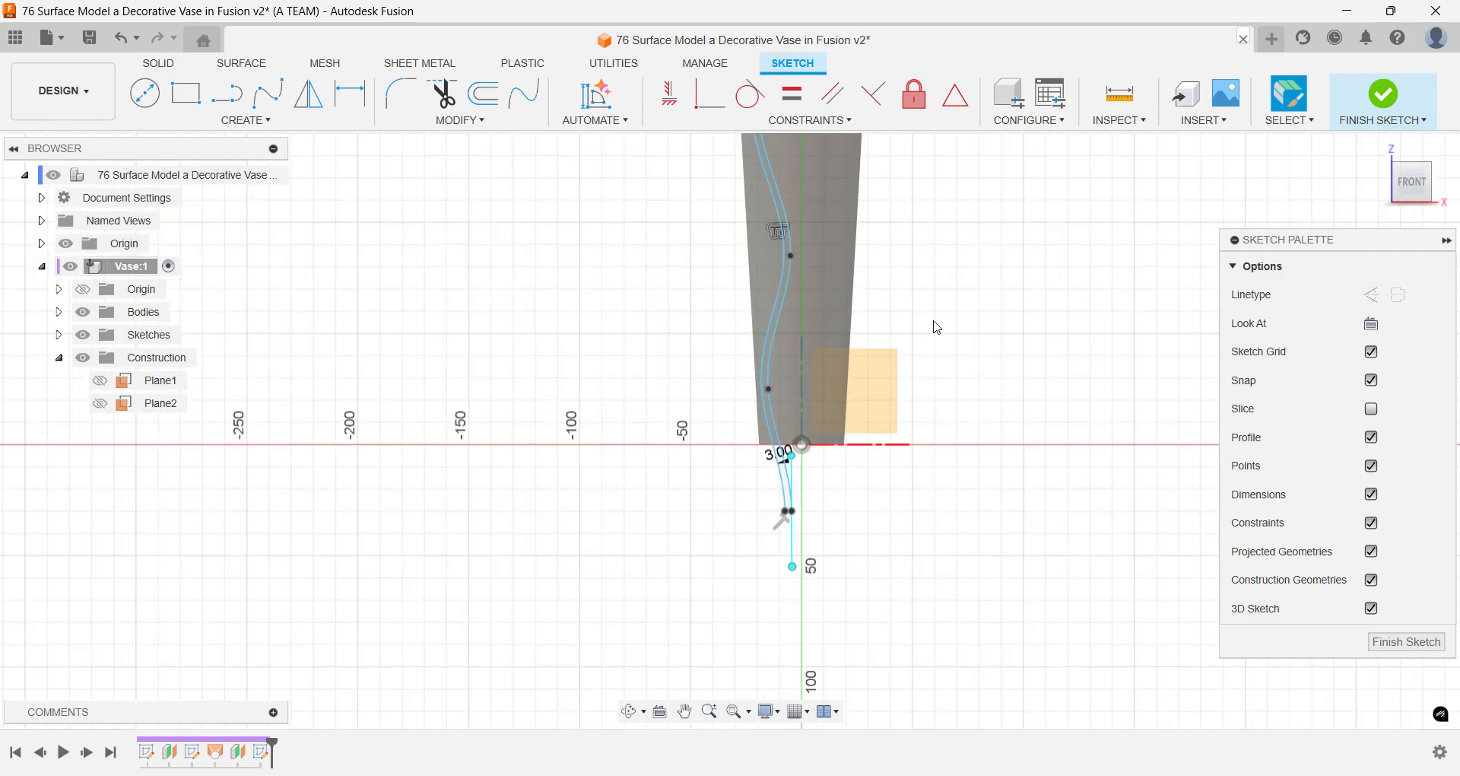
{"action": "mouse_move", "coordinate": [928, 322]}
{"action": "middle_mouse_down"}
{"action": "mouse_move", "coordinate": [870, 476]}
{"action": "mouse_move", "coordinate": [842, 464]}
{"action": "middle_mouse_up"}
{"action": "scroll", "coordinate": [874, 462], "scroll_direction": "down", "scroll_amount": 2}
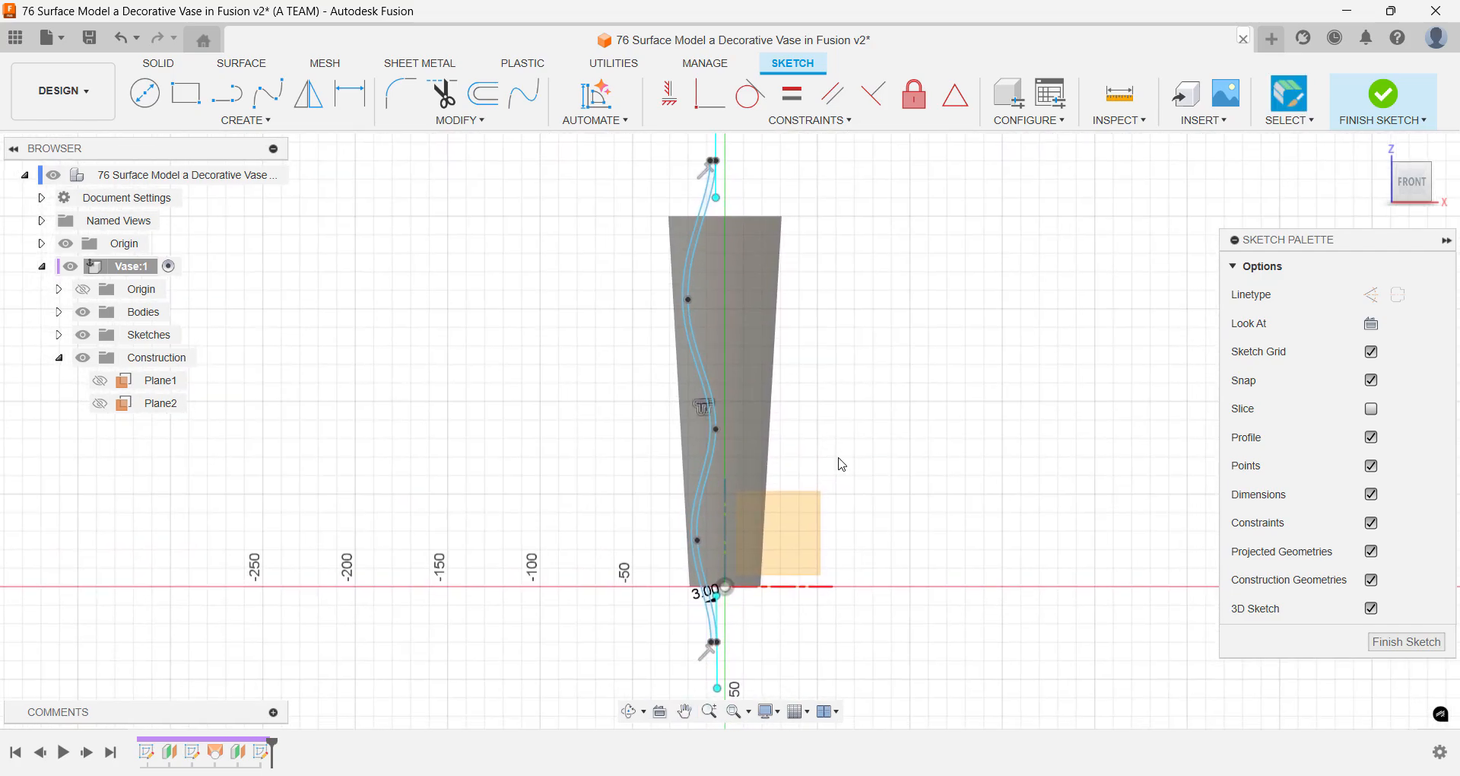
{"action": "type", "text": "smirr"}
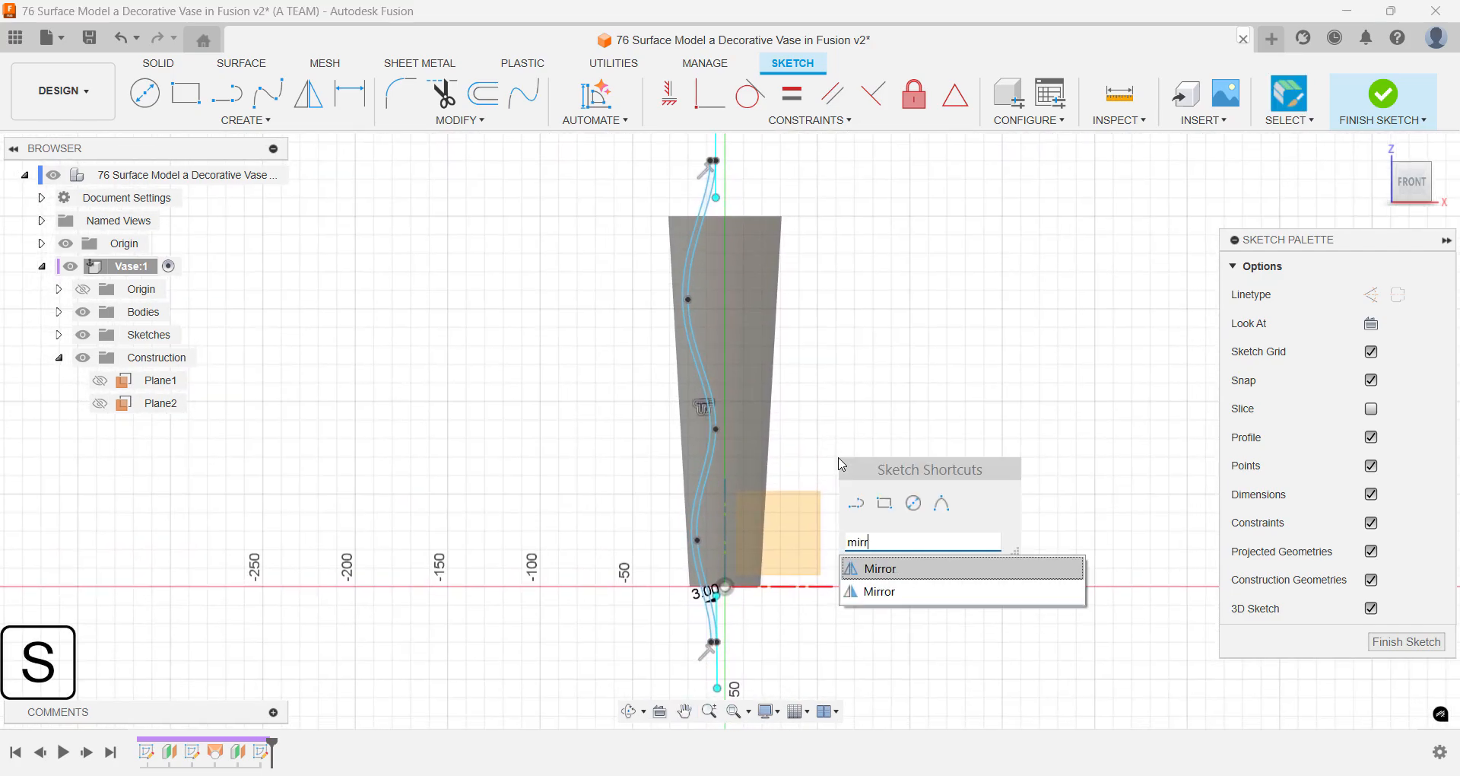
{"action": "key", "text": "Return"}
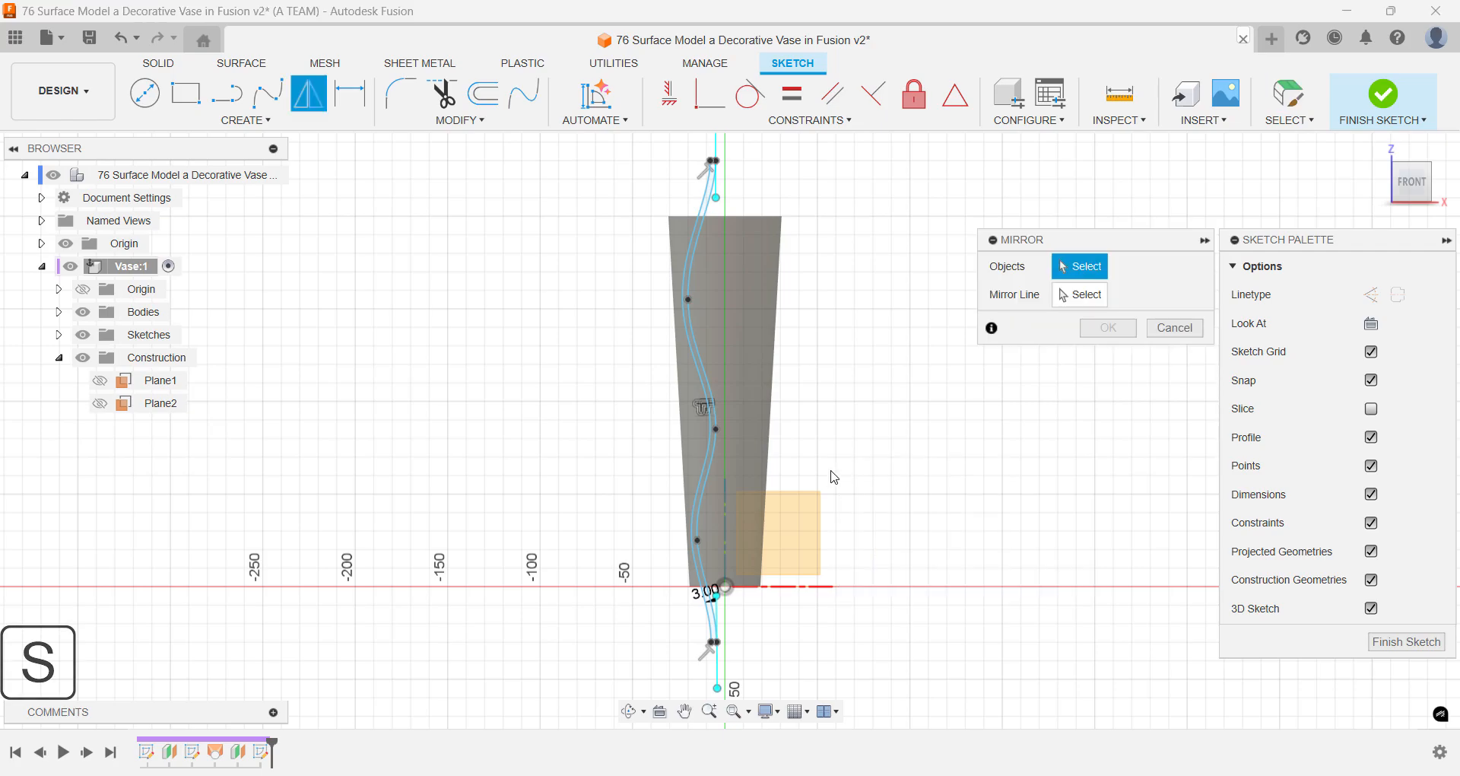
{"action": "scroll", "coordinate": [730, 654], "scroll_direction": "up", "scroll_amount": 3}
{"action": "scroll", "coordinate": [727, 664], "scroll_direction": "up", "scroll_amount": 3}
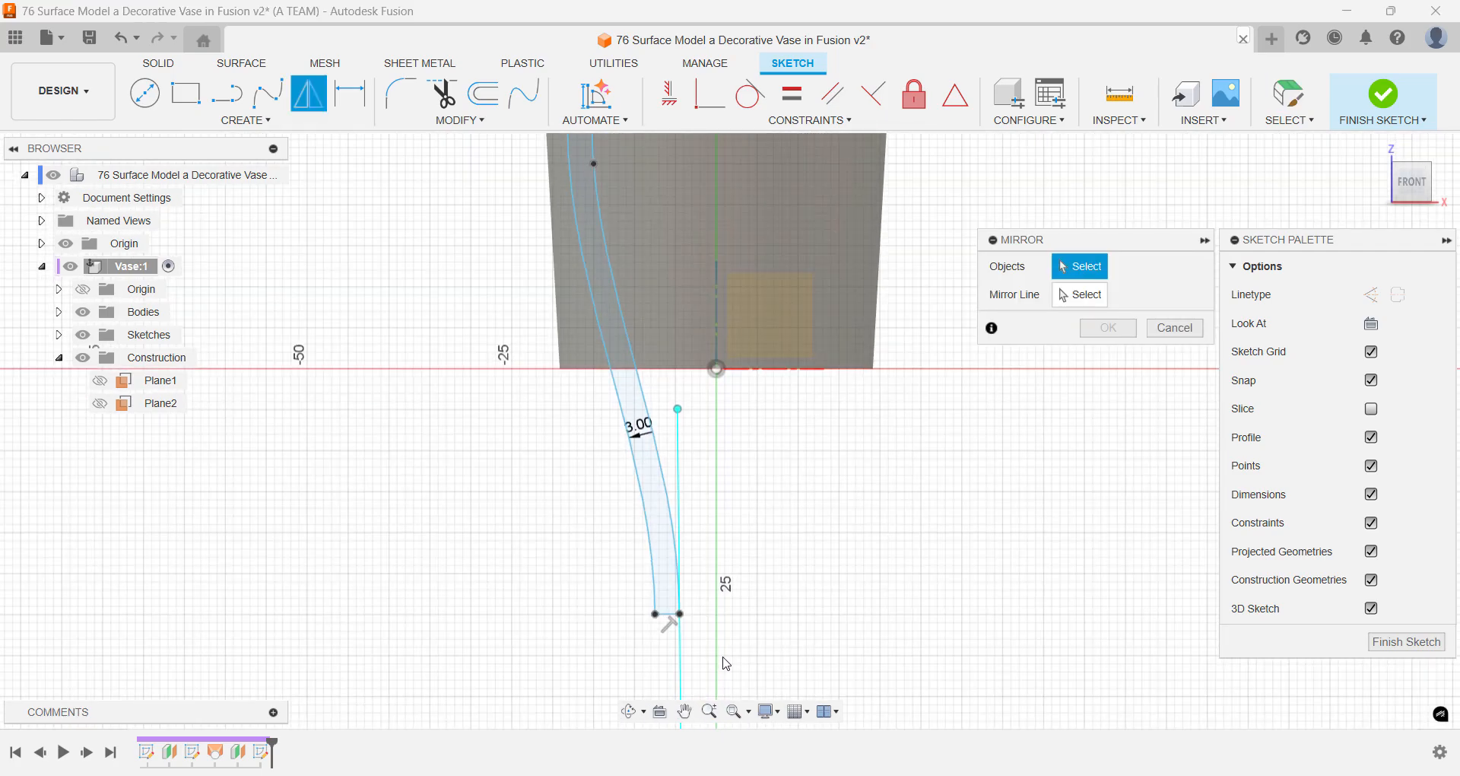
{"action": "left_click", "coordinate": [669, 614]}
{"action": "left_click", "coordinate": [657, 591]}
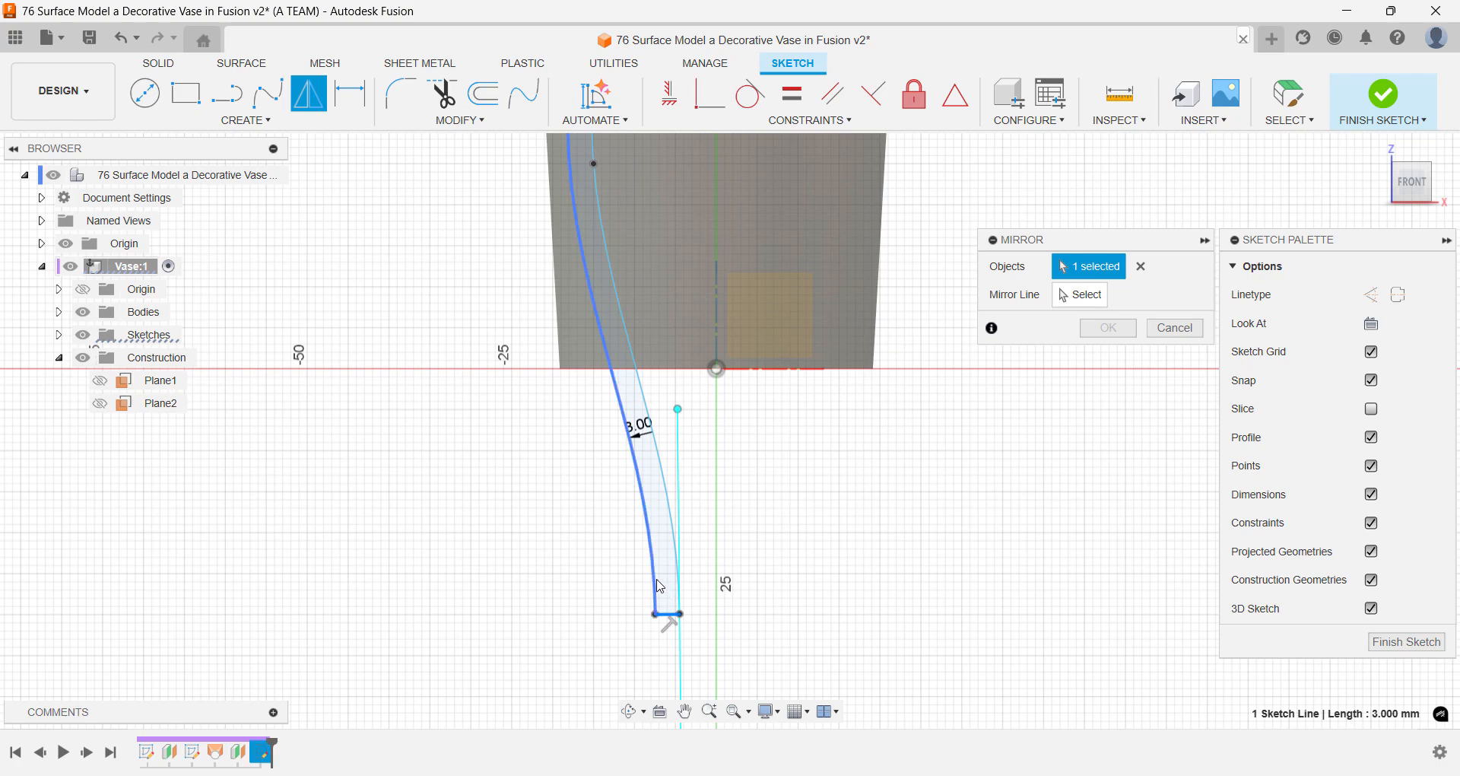
{"action": "left_click", "coordinate": [678, 591]}
{"action": "scroll", "coordinate": [824, 528], "scroll_direction": "down", "scroll_amount": 6}
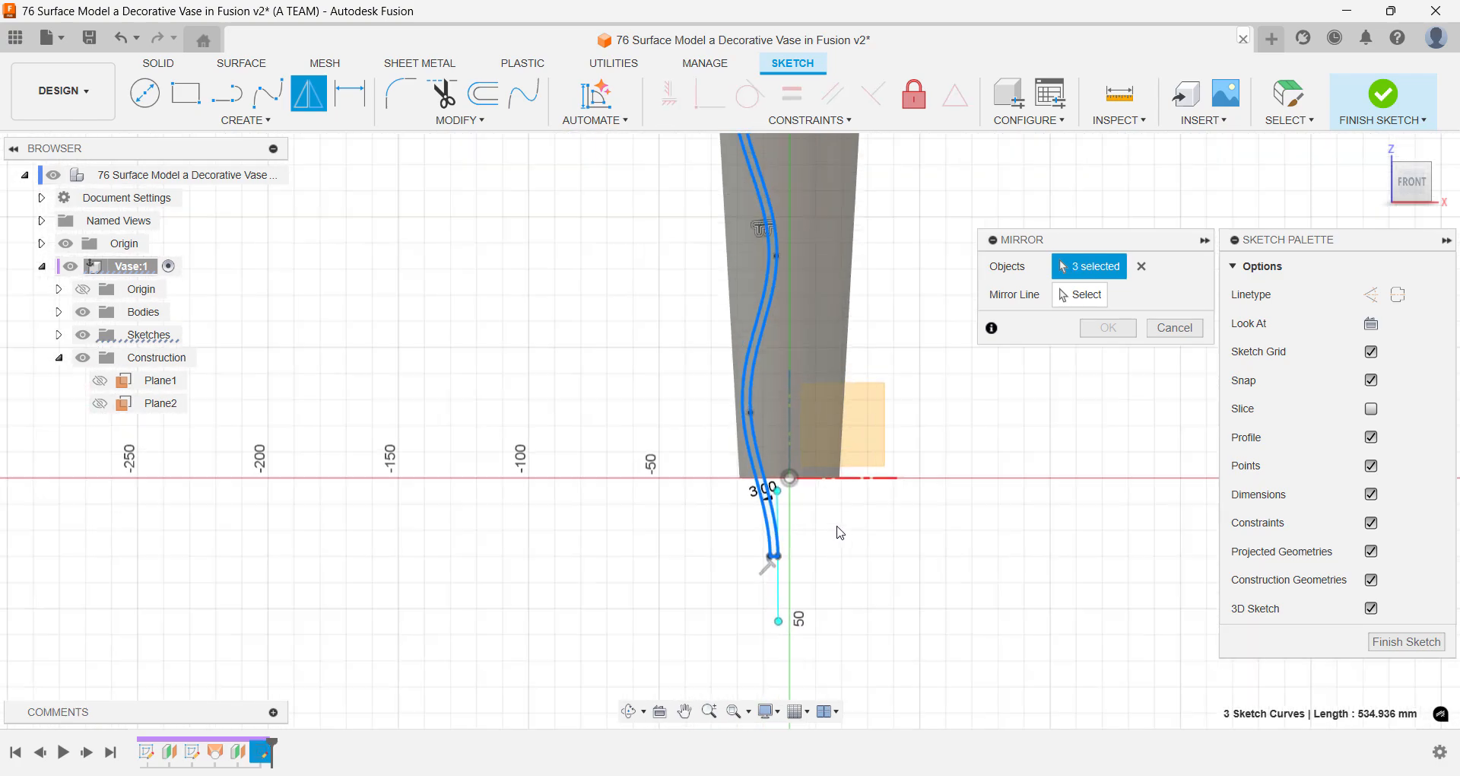
{"action": "scroll", "coordinate": [915, 199], "scroll_direction": "up", "scroll_amount": 1}
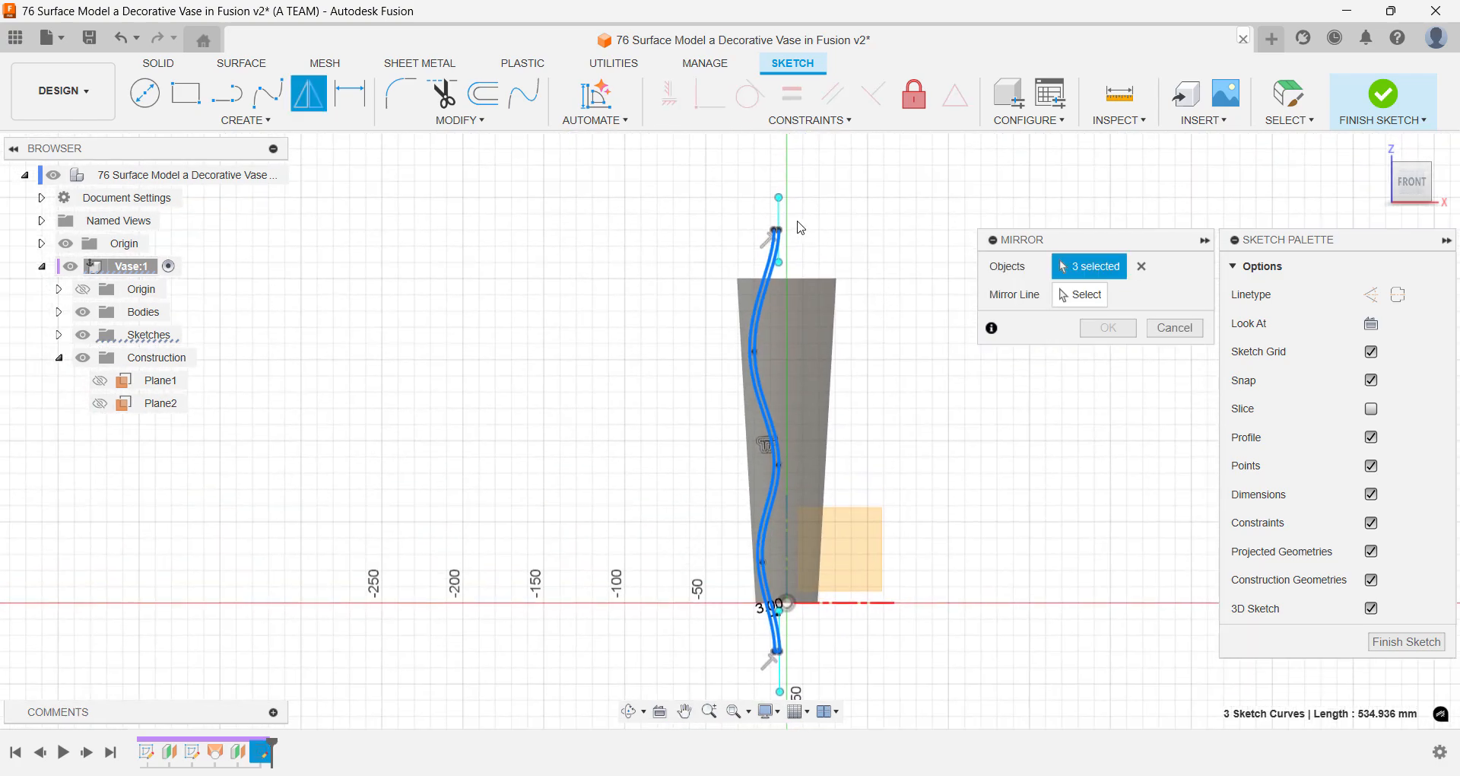
{"action": "scroll", "coordinate": [768, 231], "scroll_direction": "up", "scroll_amount": 5}
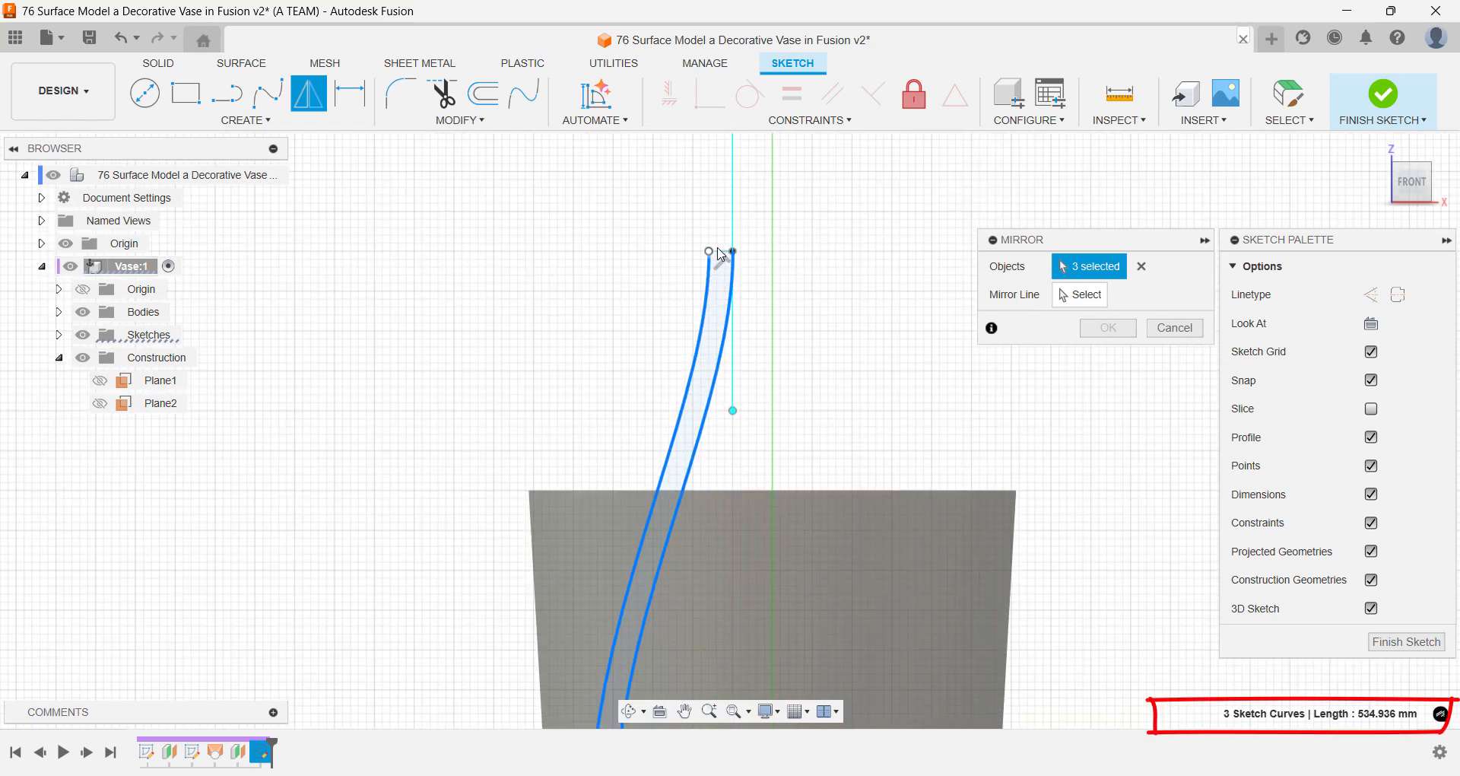
{"action": "left_click", "coordinate": [722, 253]}
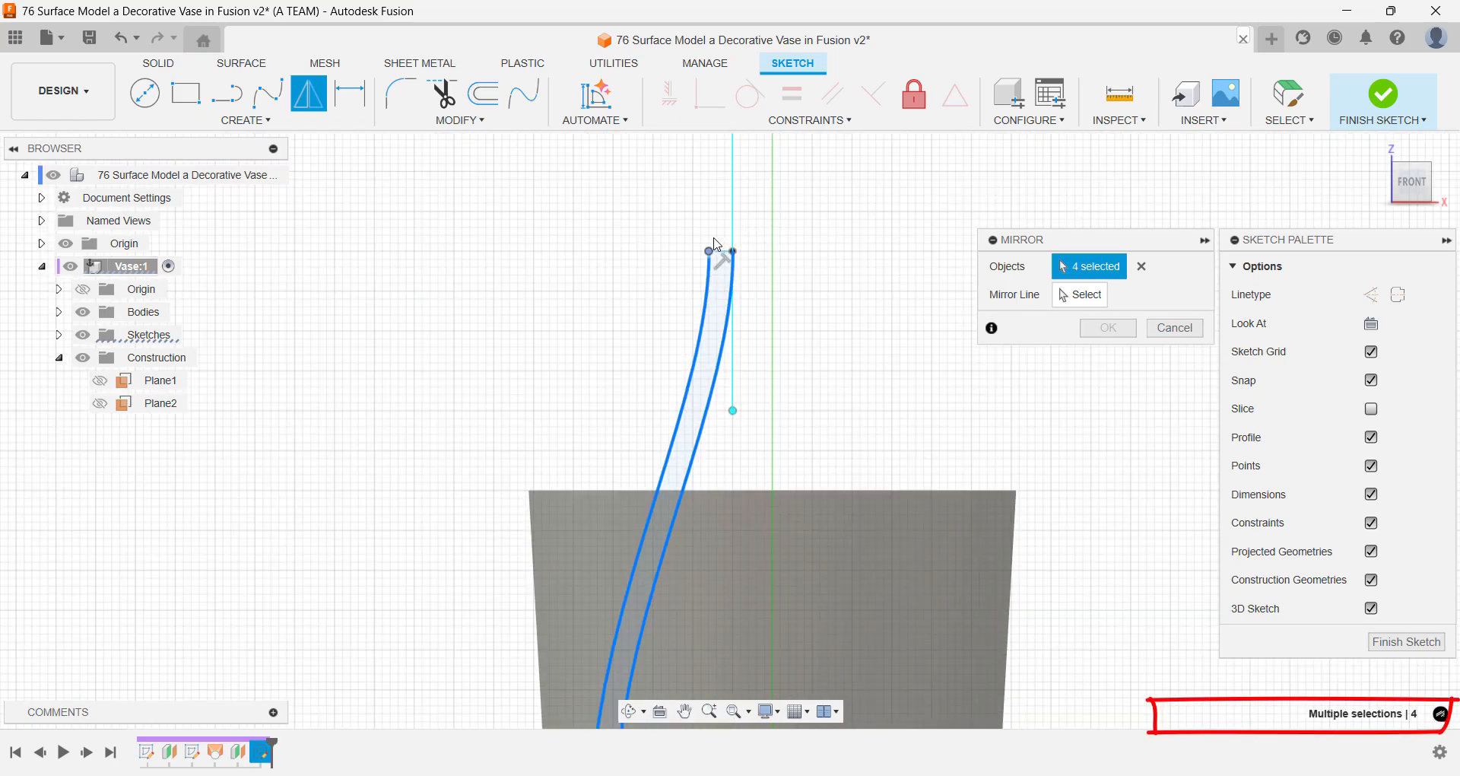
{"action": "left_click", "coordinate": [723, 238]}
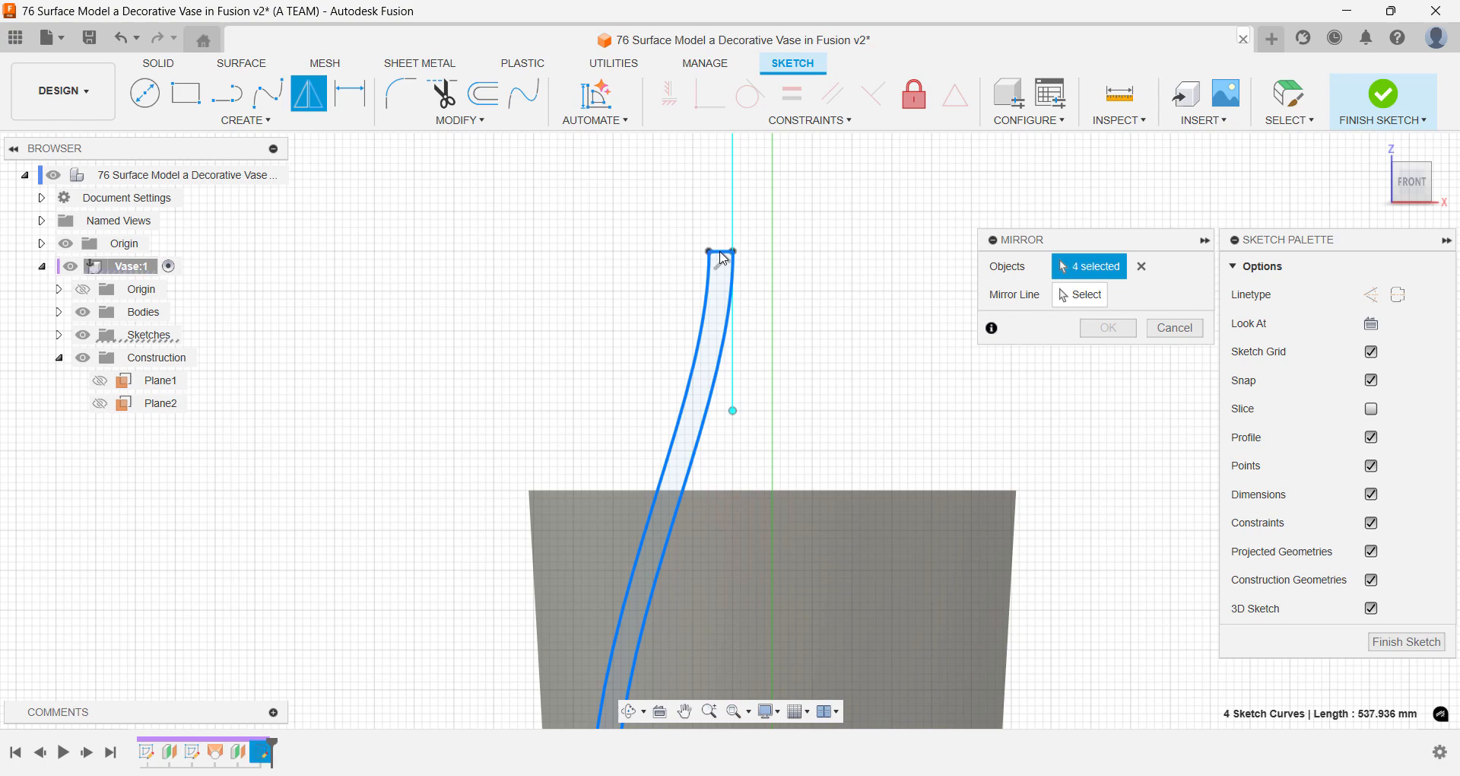
{"action": "left_click", "coordinate": [1081, 295]}
{"action": "scroll", "coordinate": [1125, 467], "scroll_direction": "down", "scroll_amount": 3}
{"action": "mouse_move", "coordinate": [1125, 466]}
{"action": "middle_mouse_down"}
{"action": "mouse_move", "coordinate": [964, 321]}
{"action": "mouse_move", "coordinate": [1014, 532]}
{"action": "mouse_move", "coordinate": [975, 476]}
{"action": "mouse_move", "coordinate": [910, 434]}
{"action": "mouse_move", "coordinate": [938, 546]}
{"action": "mouse_move", "coordinate": [906, 549]}
{"action": "mouse_move", "coordinate": [895, 529]}
{"action": "middle_mouse_up"}
{"action": "left_click", "coordinate": [873, 542]}
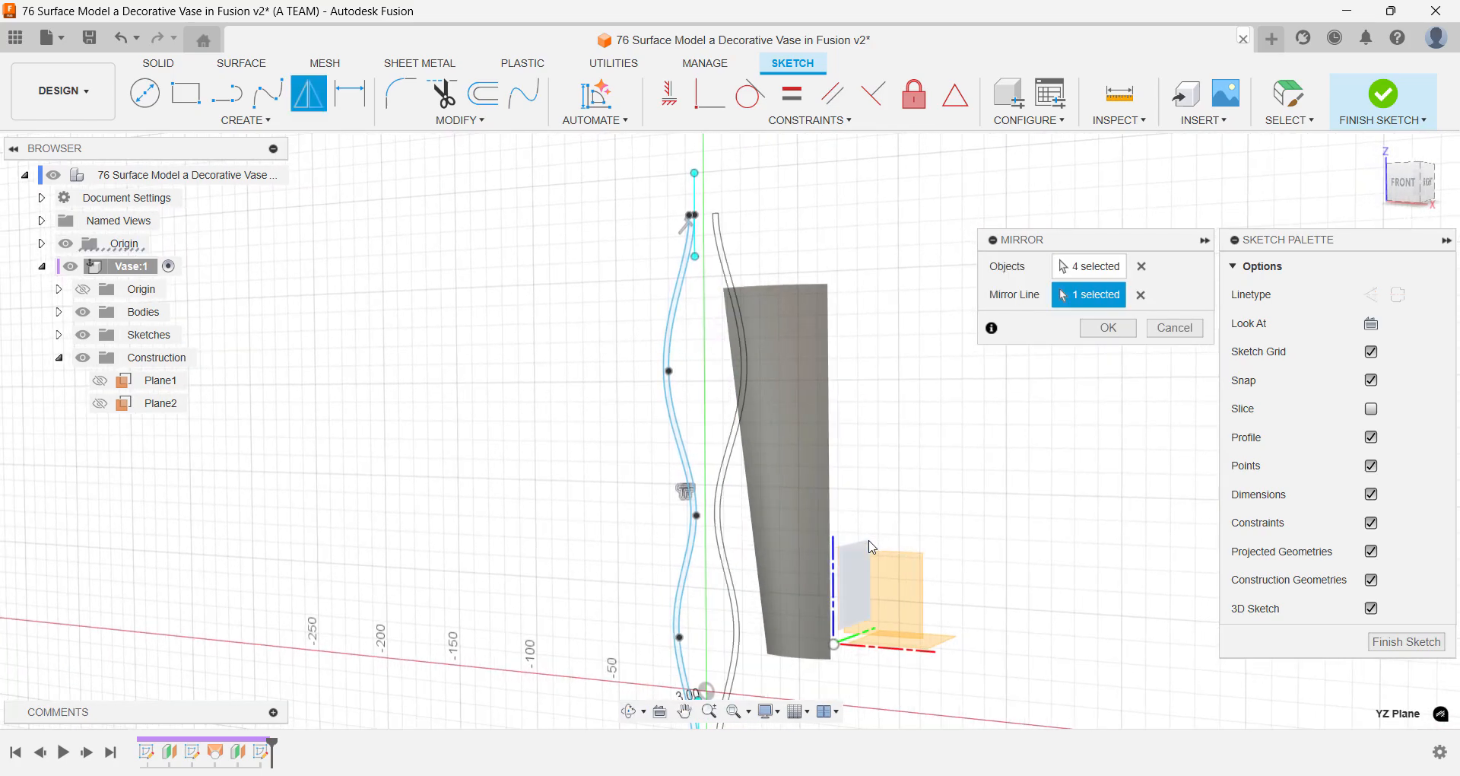
{"action": "left_click", "coordinate": [1117, 338]}
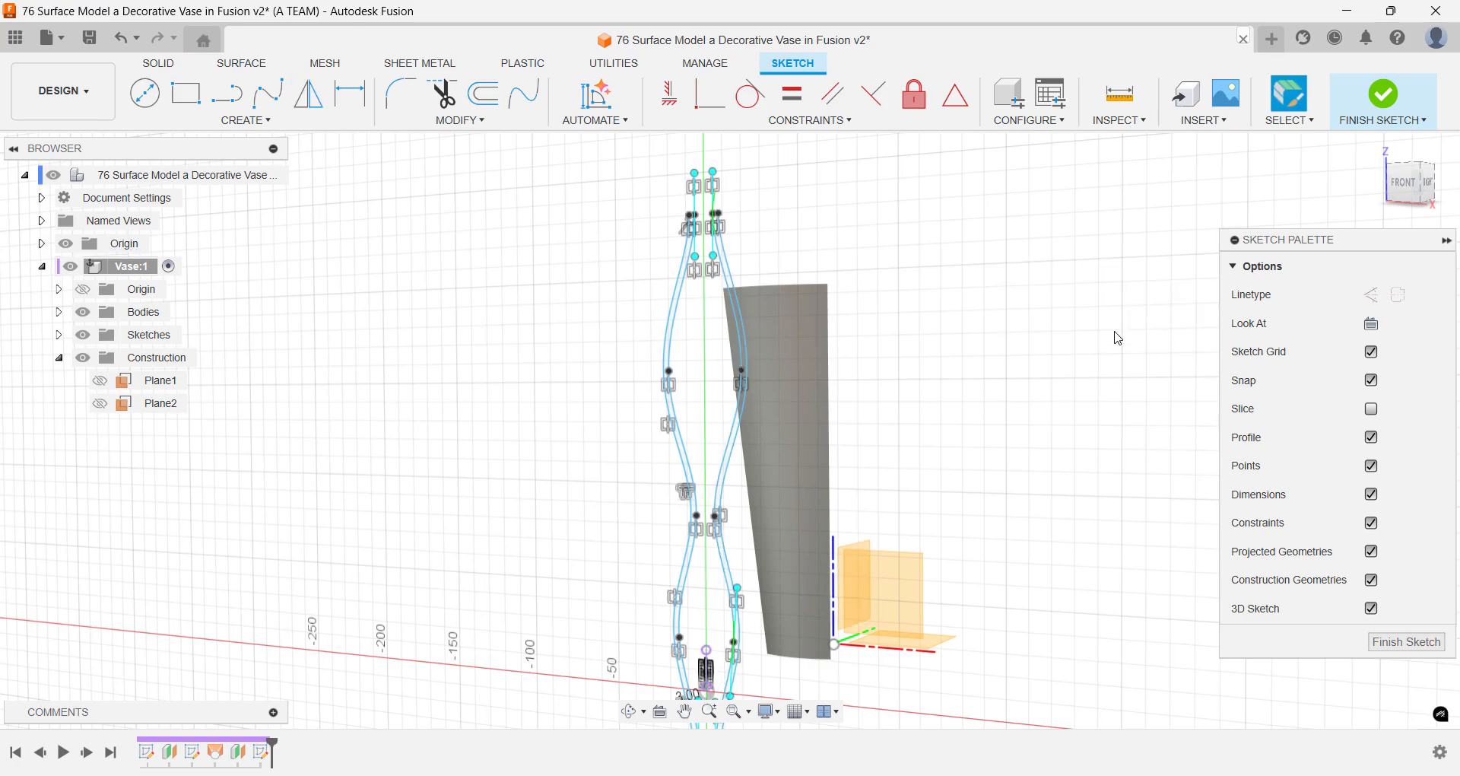
- Move the original spline's bottom end to about X -3.5, Z -29.8 mm, nearer the mirrored profile
{"action": "scroll", "coordinate": [850, 682], "scroll_direction": "up", "scroll_amount": 5}
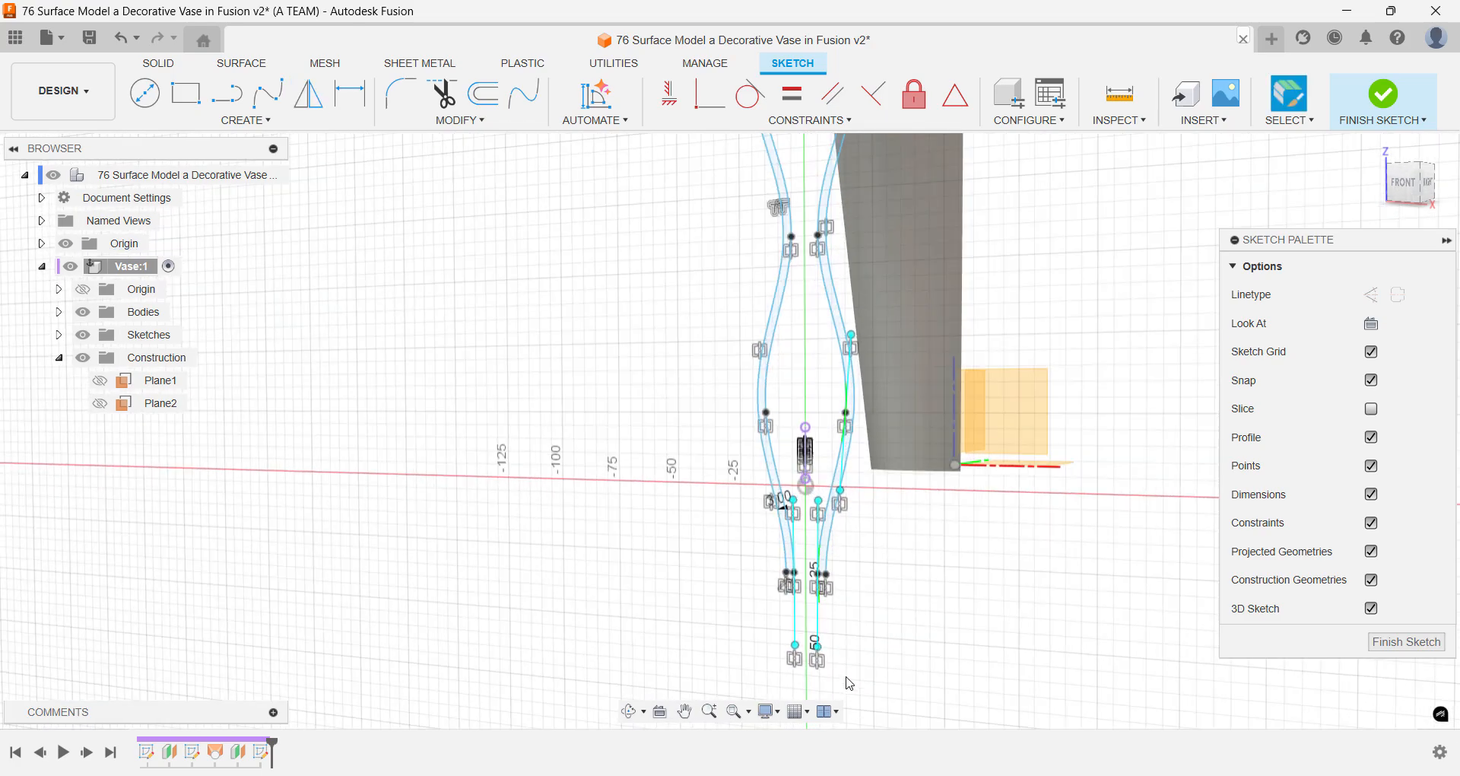
{"action": "scroll", "coordinate": [882, 620], "scroll_direction": "up", "scroll_amount": 4}
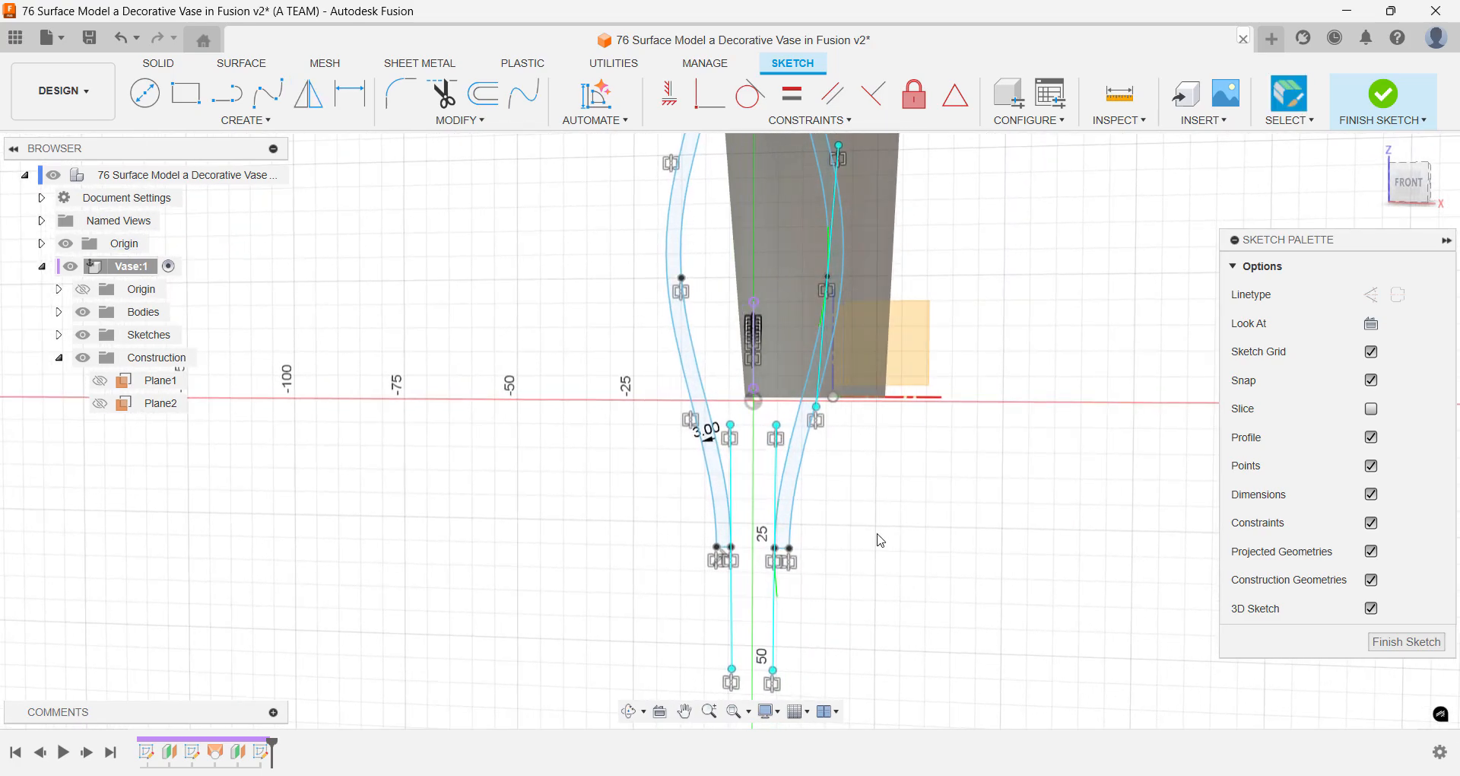
{"action": "middle_click_drag", "start_coordinate": [877, 537], "coordinate": [890, 528], "text": "shift"}
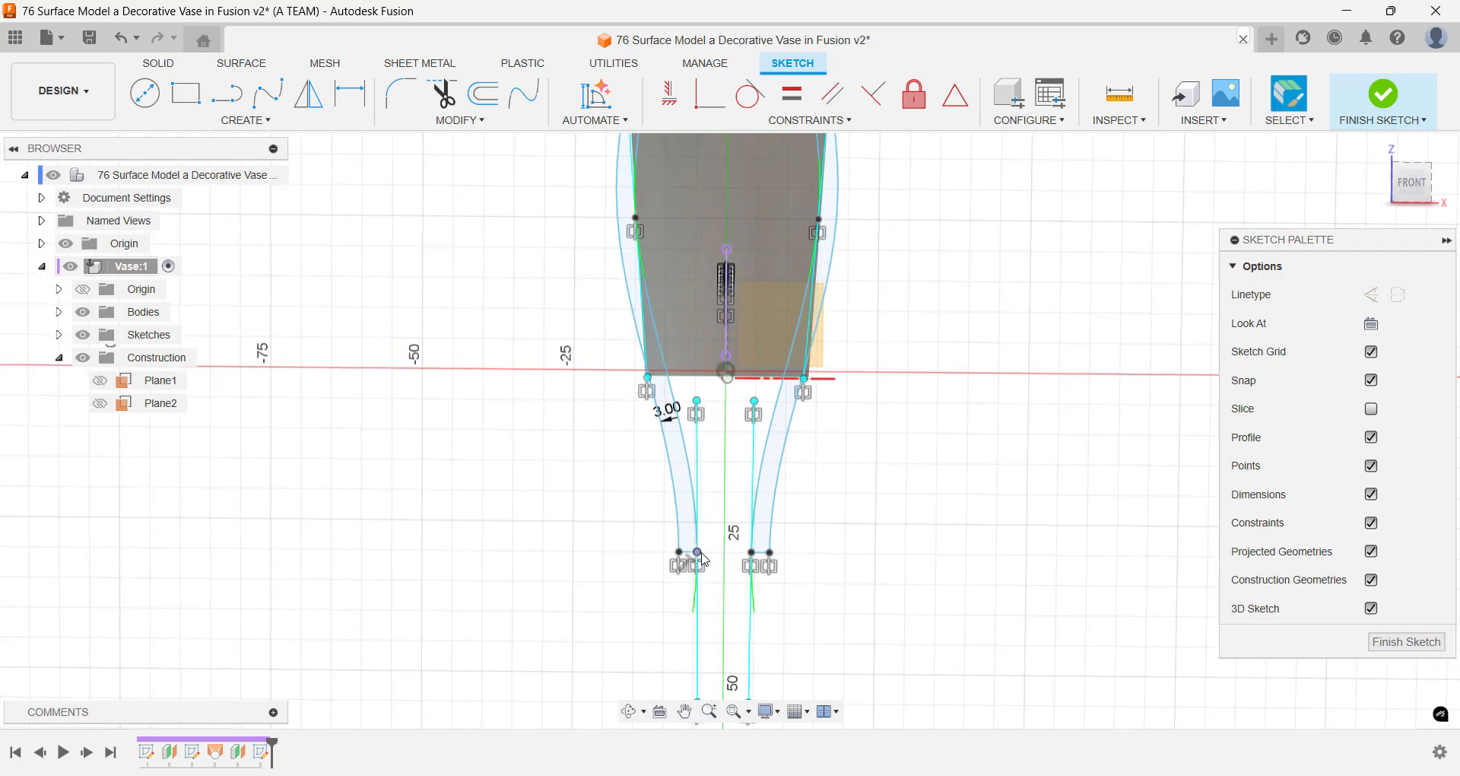
{"action": "left_click_drag", "start_coordinate": [699, 554], "coordinate": [703, 556]}
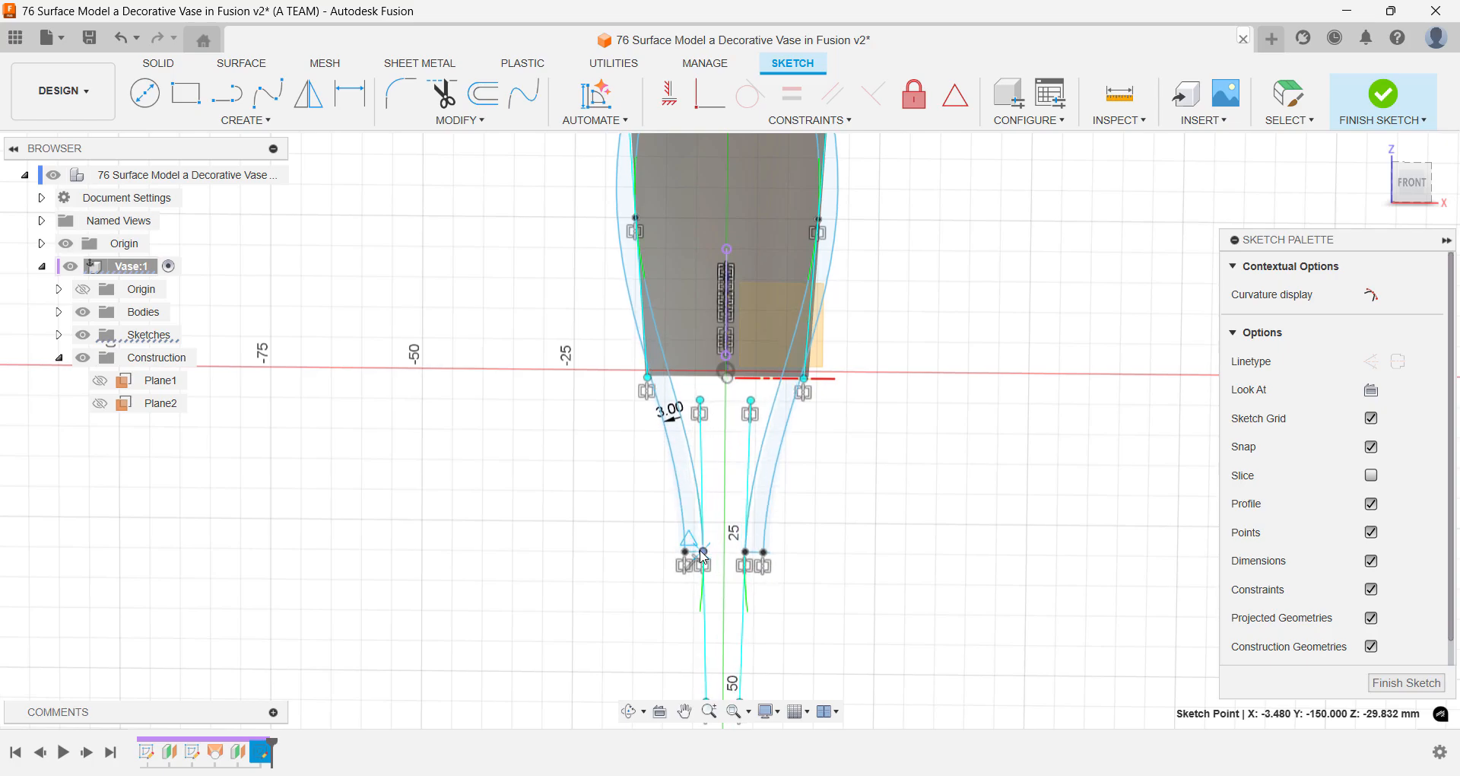
- Finish the sketch of the two mirrored wavy profiles
{"action": "middle_click_drag", "start_coordinate": [826, 530], "coordinate": [867, 598], "text": "shift"}
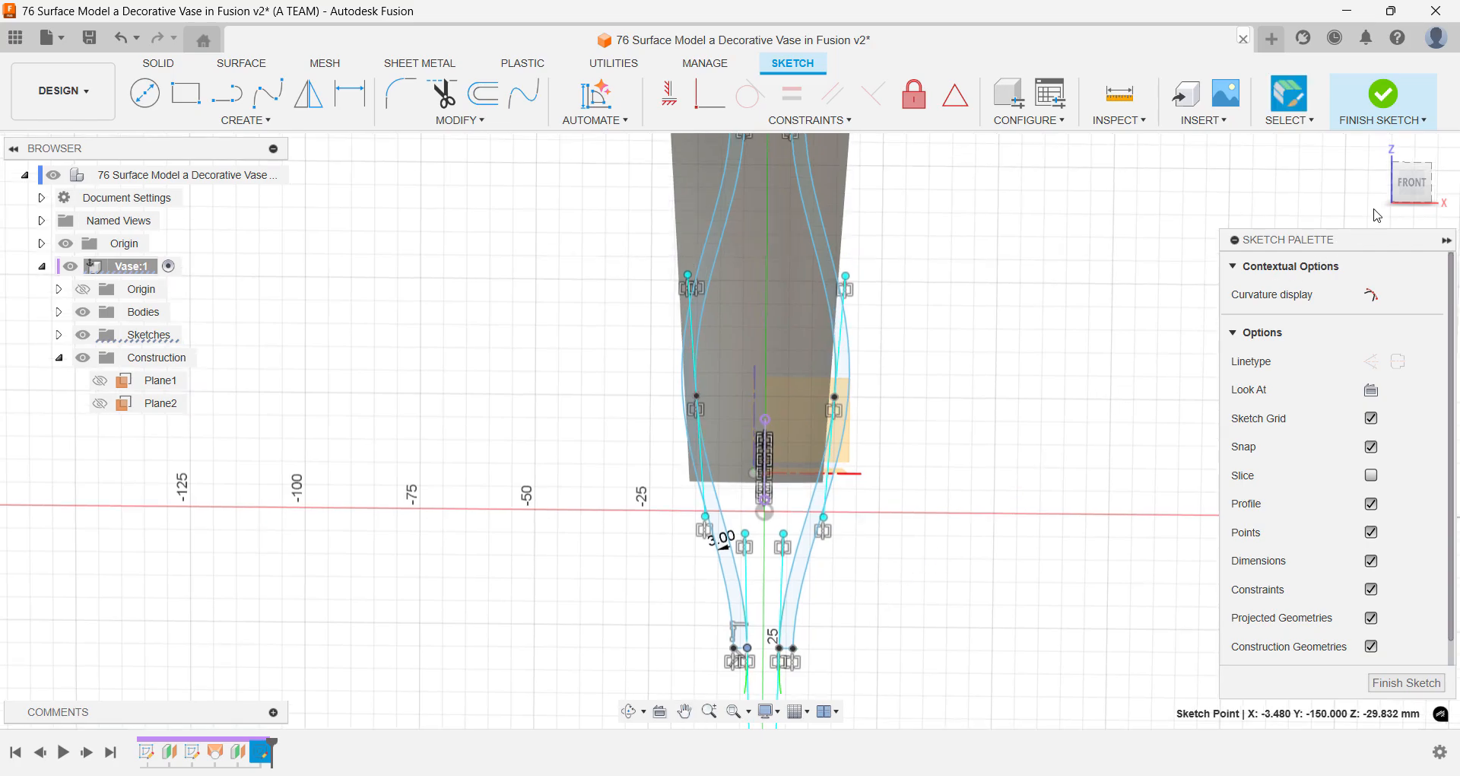
{"action": "left_click", "coordinate": [1410, 181]}
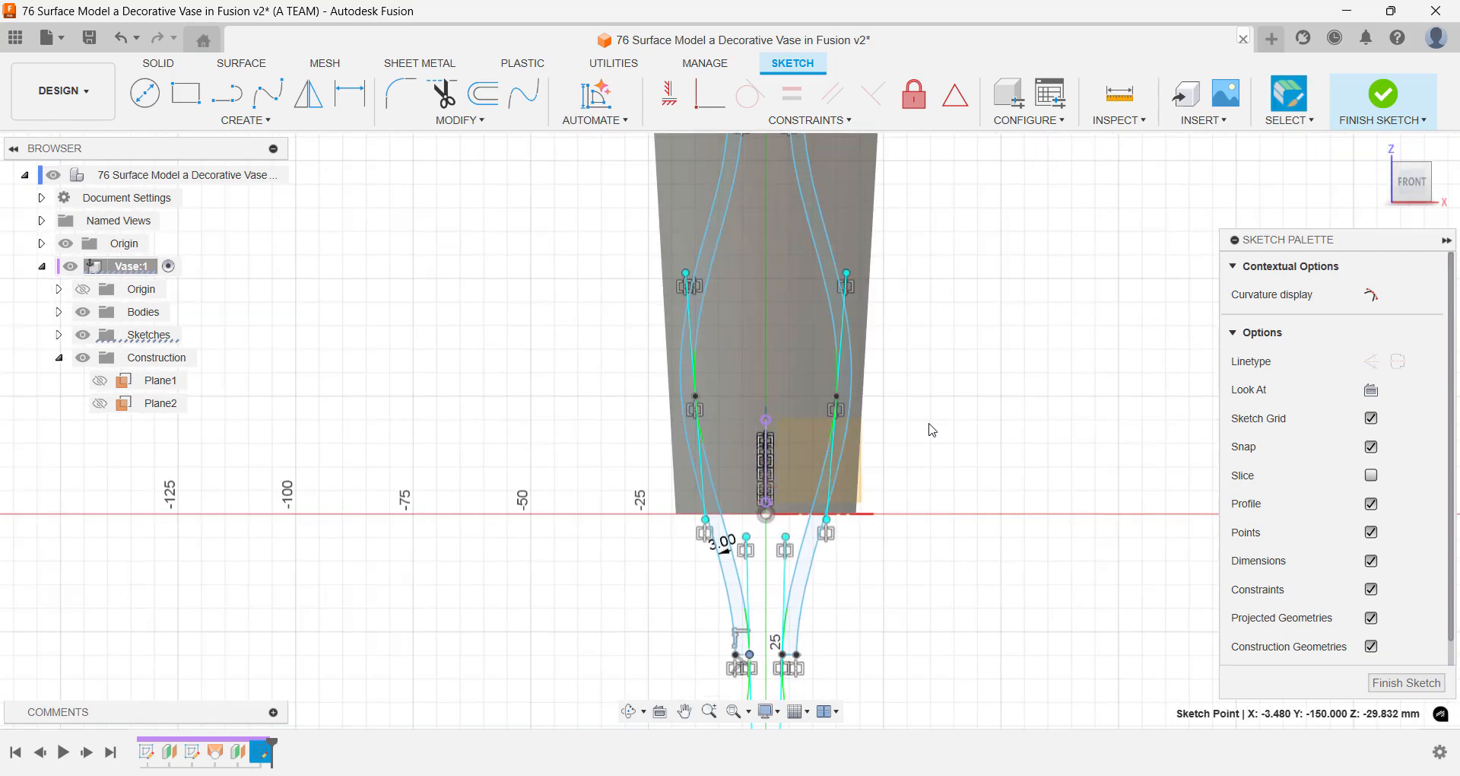
{"action": "middle_click_drag", "start_coordinate": [973, 332], "coordinate": [945, 479]}
{"action": "scroll", "coordinate": [945, 477], "scroll_direction": "down", "scroll_amount": 3}
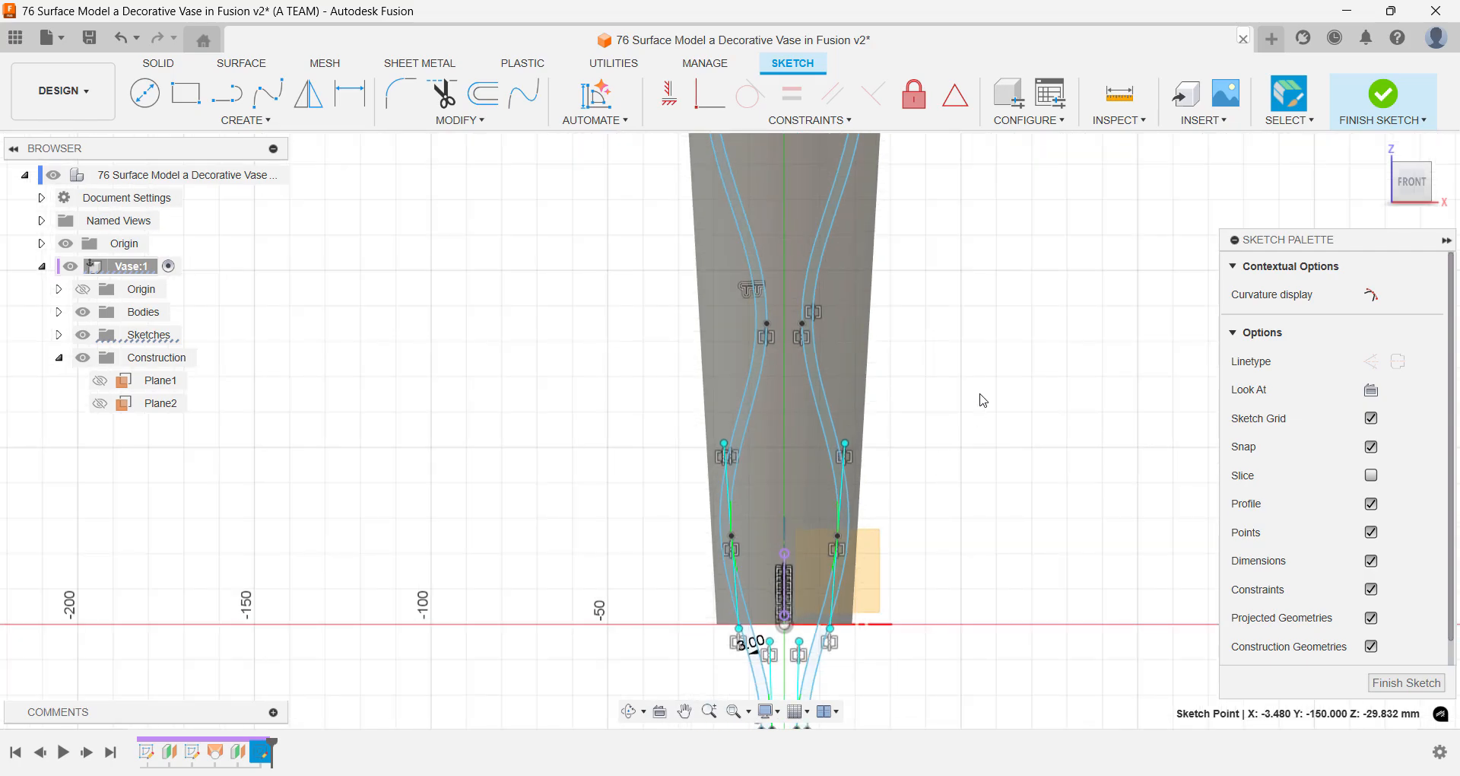
{"action": "scroll", "coordinate": [999, 358], "scroll_direction": "down", "scroll_amount": 2}
{"action": "mouse_move", "coordinate": [974, 396]}
{"action": "middle_mouse_down"}
{"action": "mouse_move", "coordinate": [910, 512]}
{"action": "mouse_move", "coordinate": [900, 590]}
{"action": "middle_mouse_up"}
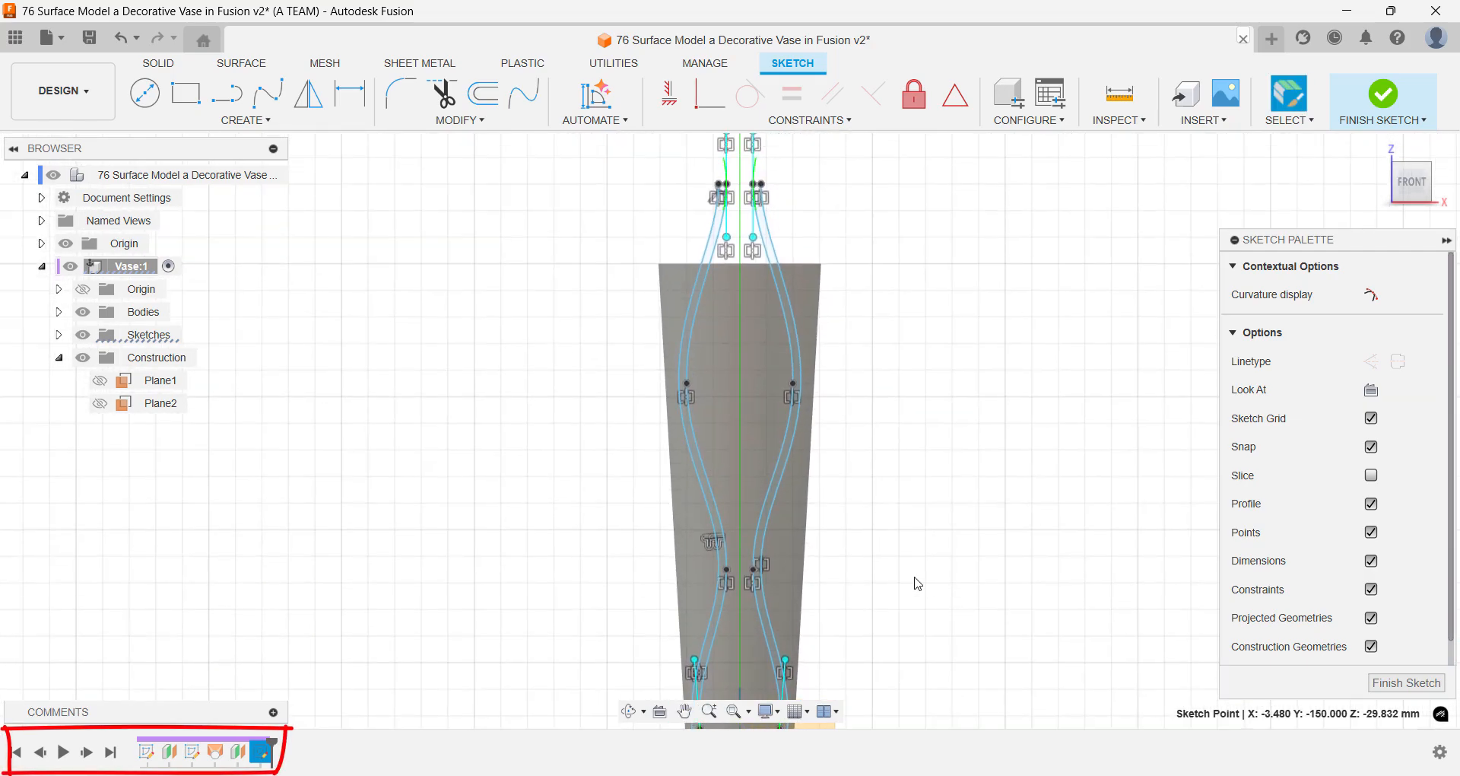
{"action": "type", "text": "sfi"}
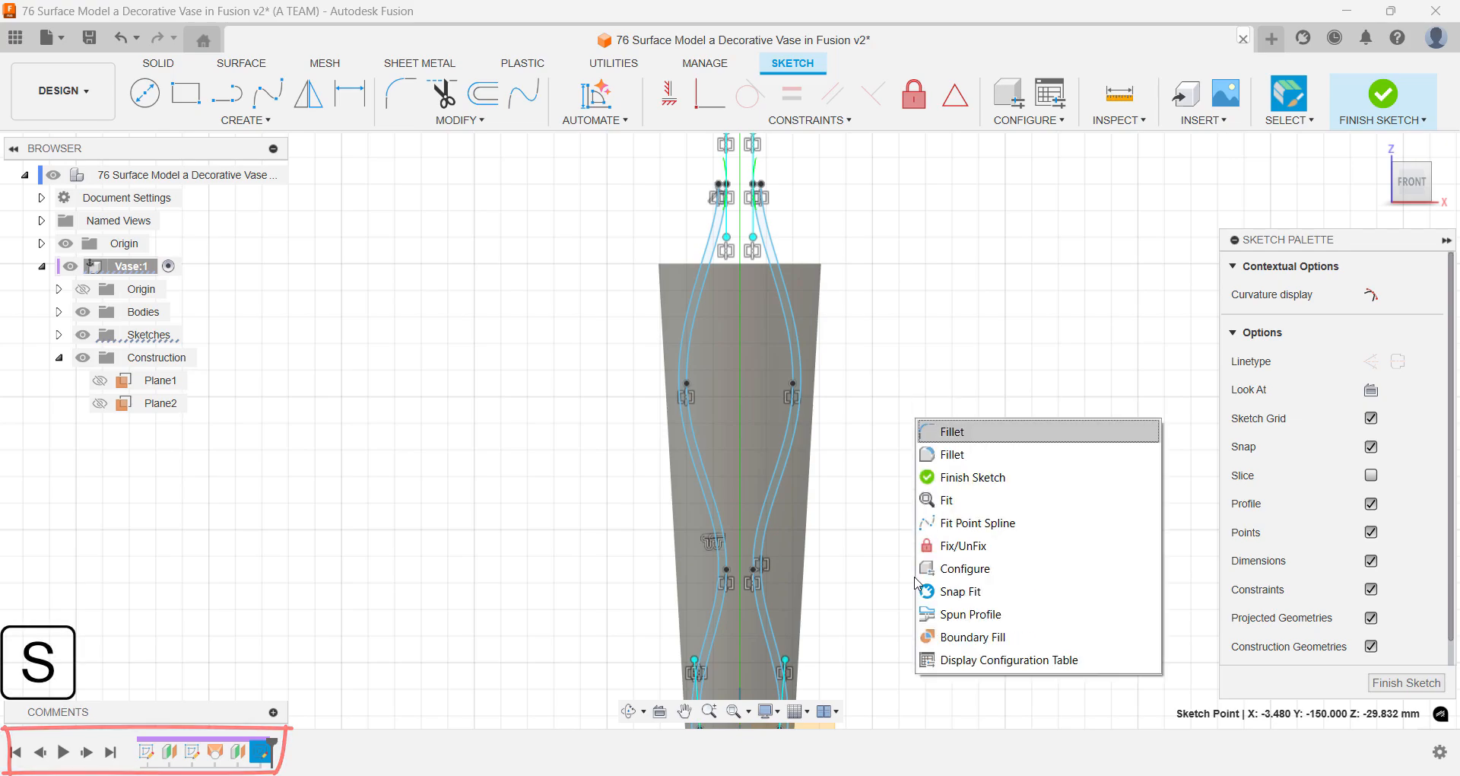
{"action": "key", "text": "Down"}
{"action": "key", "text": "Down"}
{"action": "key", "text": "Return"}
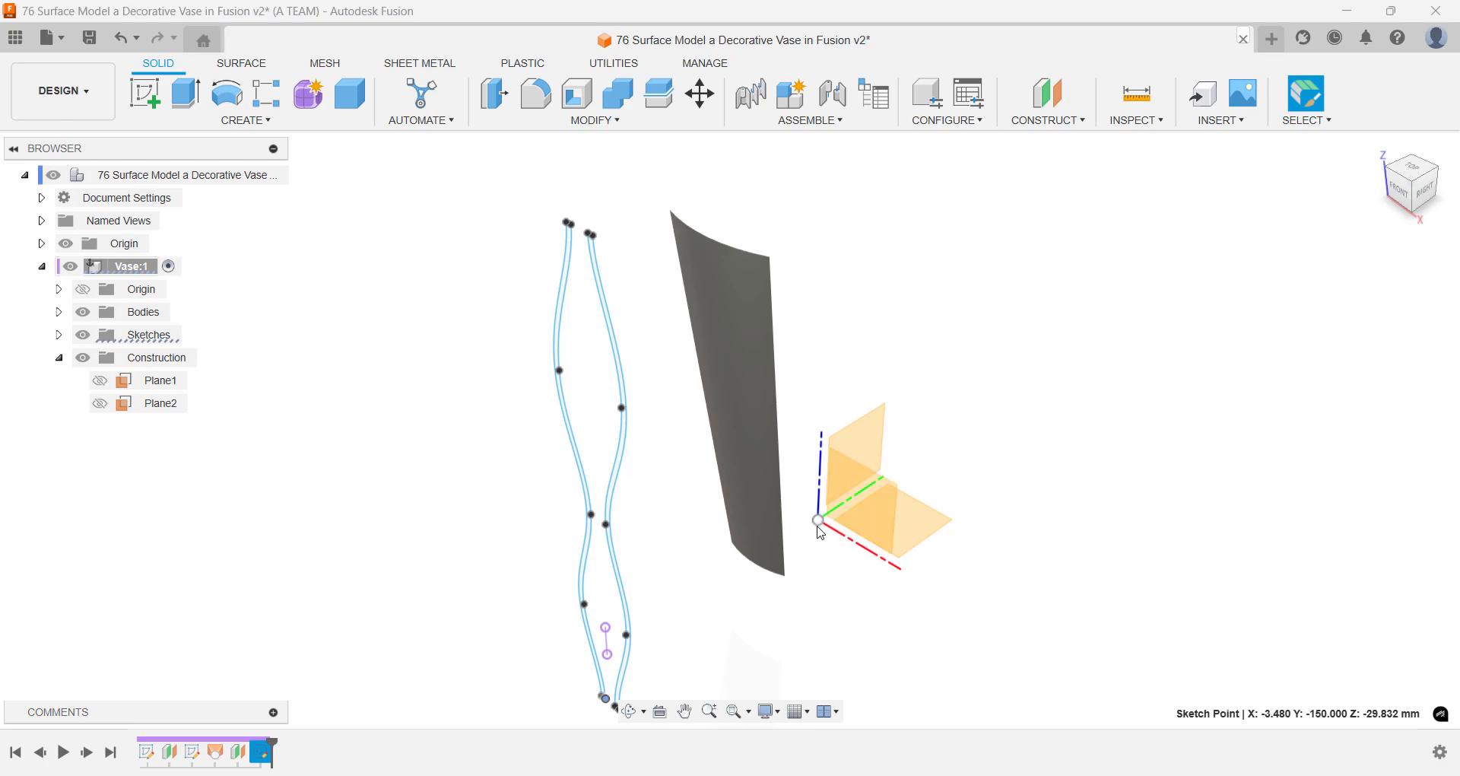
- Thicken the lofted surface by -2 mm on one side as a new body
{"action": "type", "text": "s"}
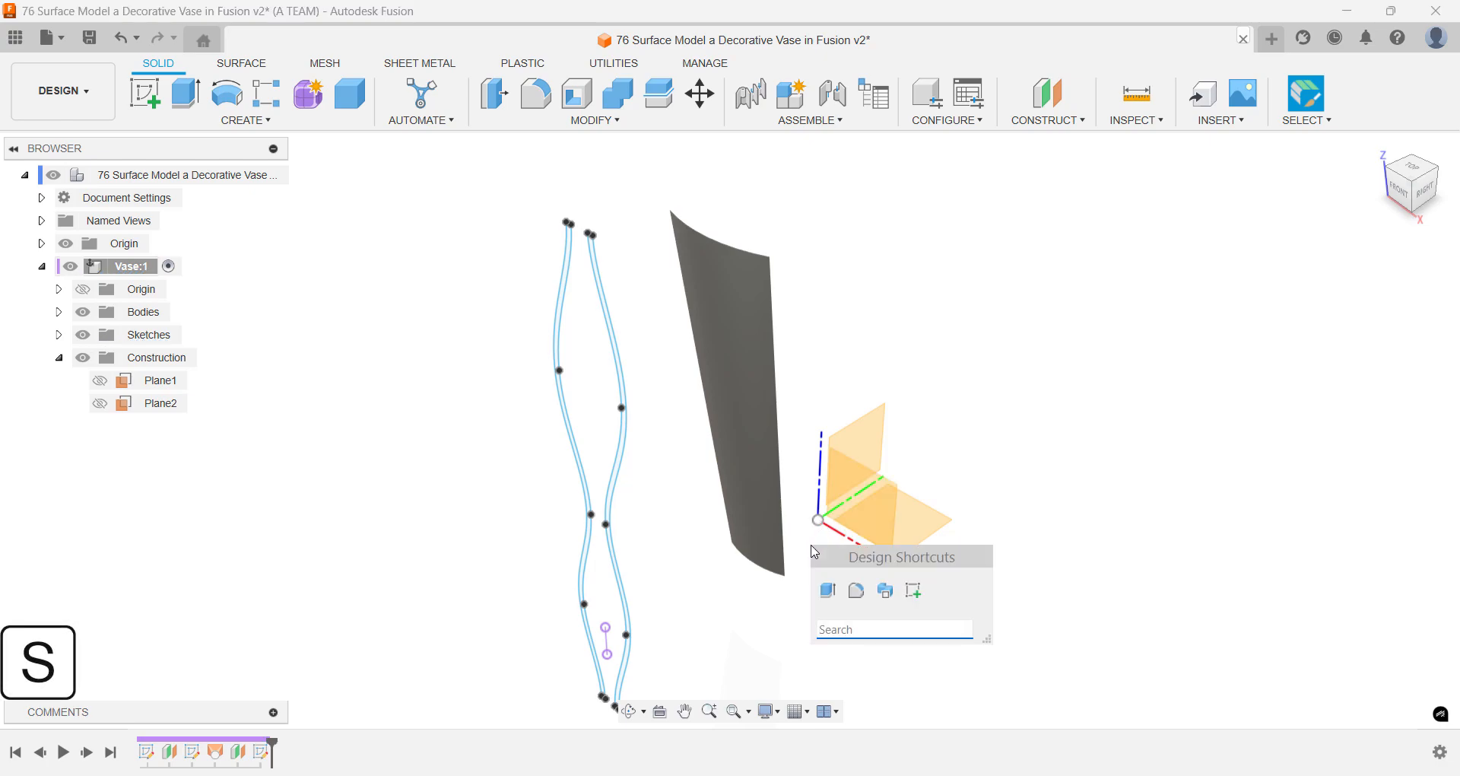
{"action": "type", "text": "thi"}
{"action": "key", "text": "Return"}
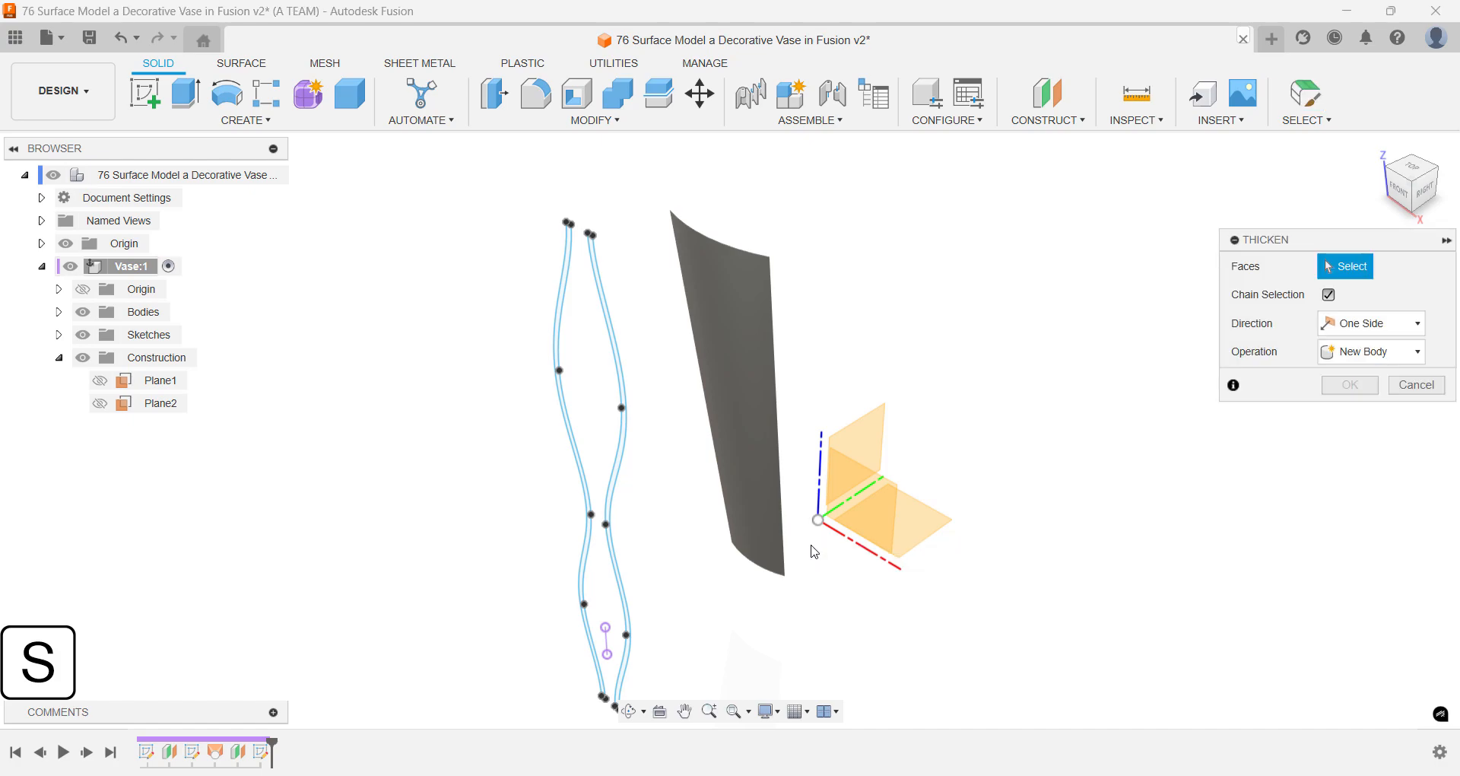
{"action": "middle_click_drag", "start_coordinate": [812, 550], "coordinate": [692, 538], "text": "shift"}
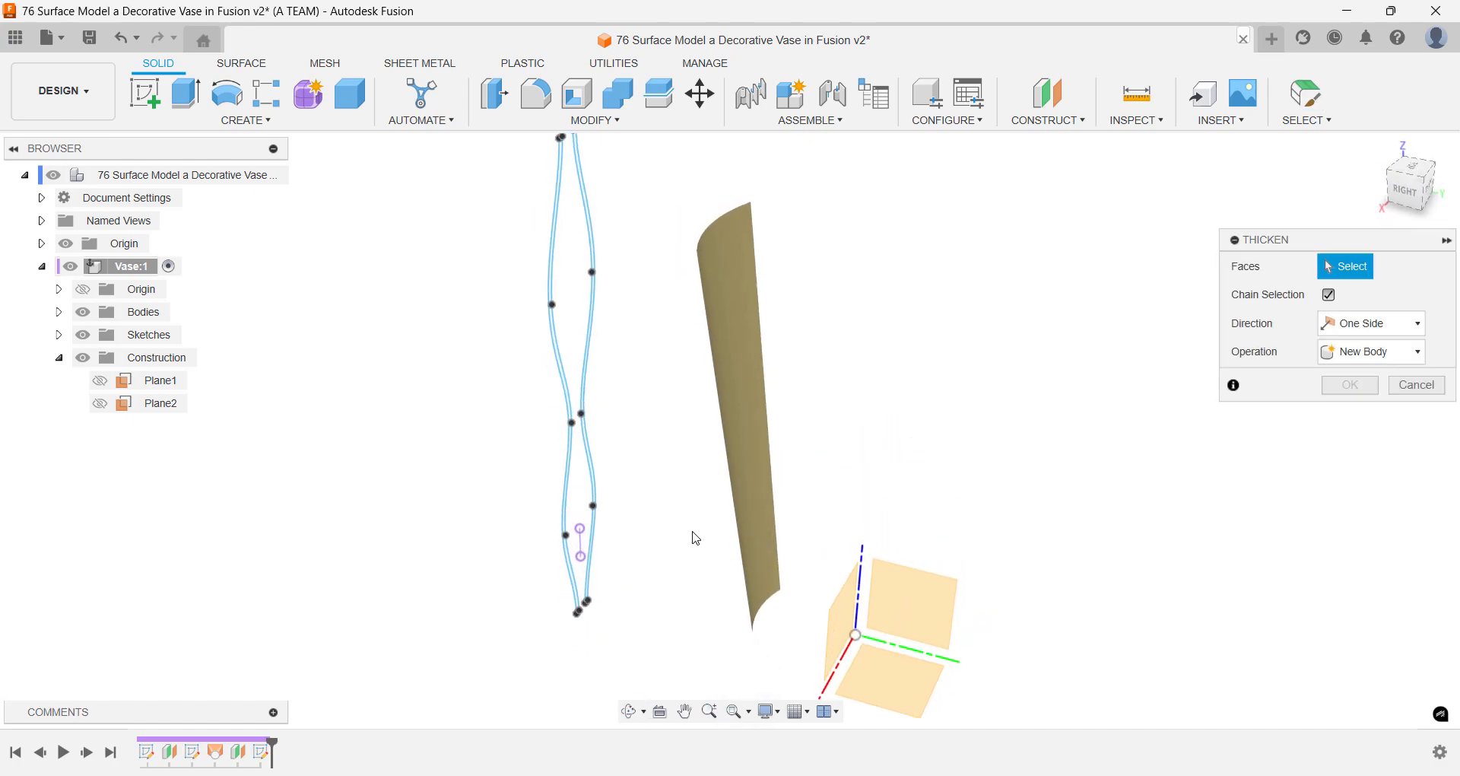
{"action": "left_click", "coordinate": [735, 481]}
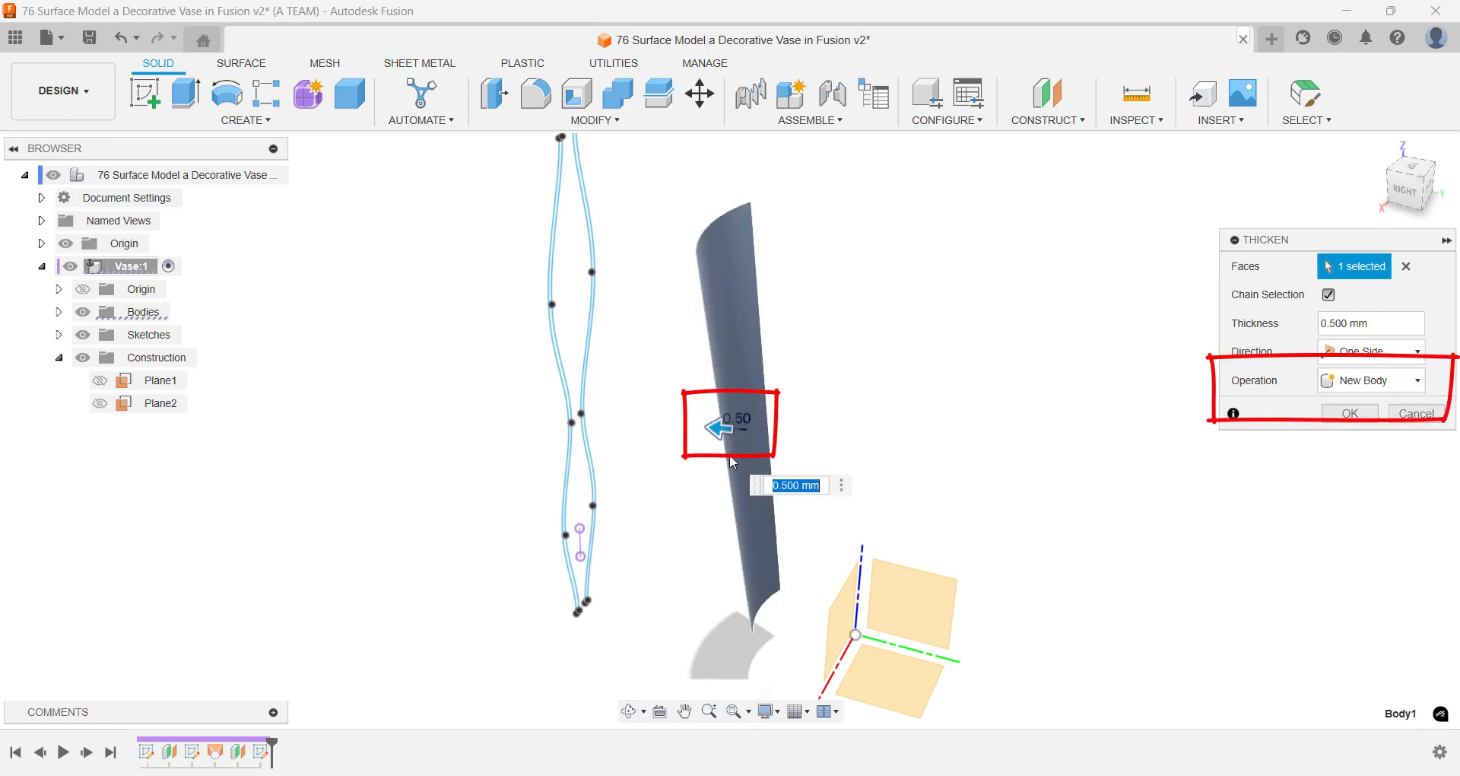
{"action": "left_click_drag", "start_coordinate": [723, 428], "coordinate": [735, 431]}
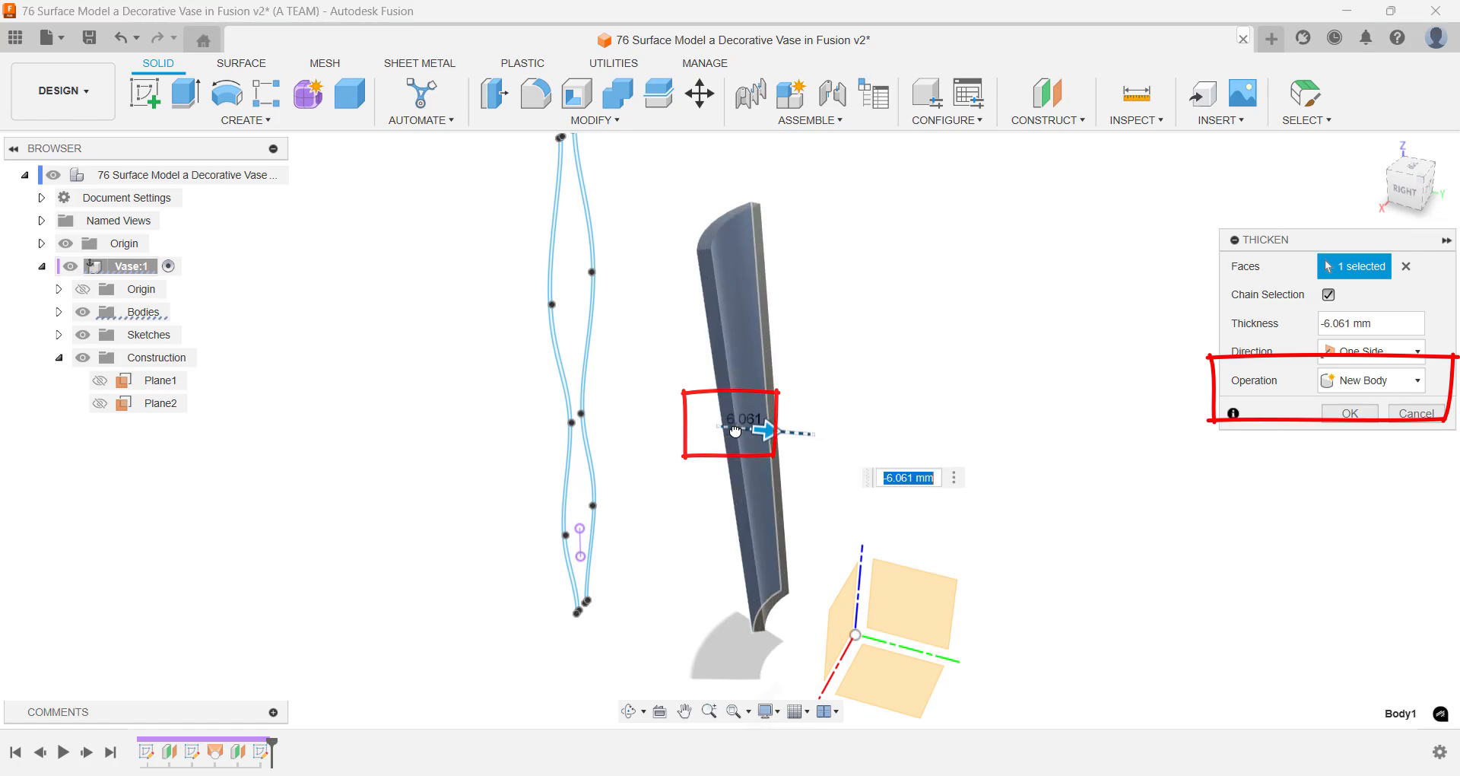
{"action": "type", "text": "-2"}
{"action": "key", "text": "Return"}
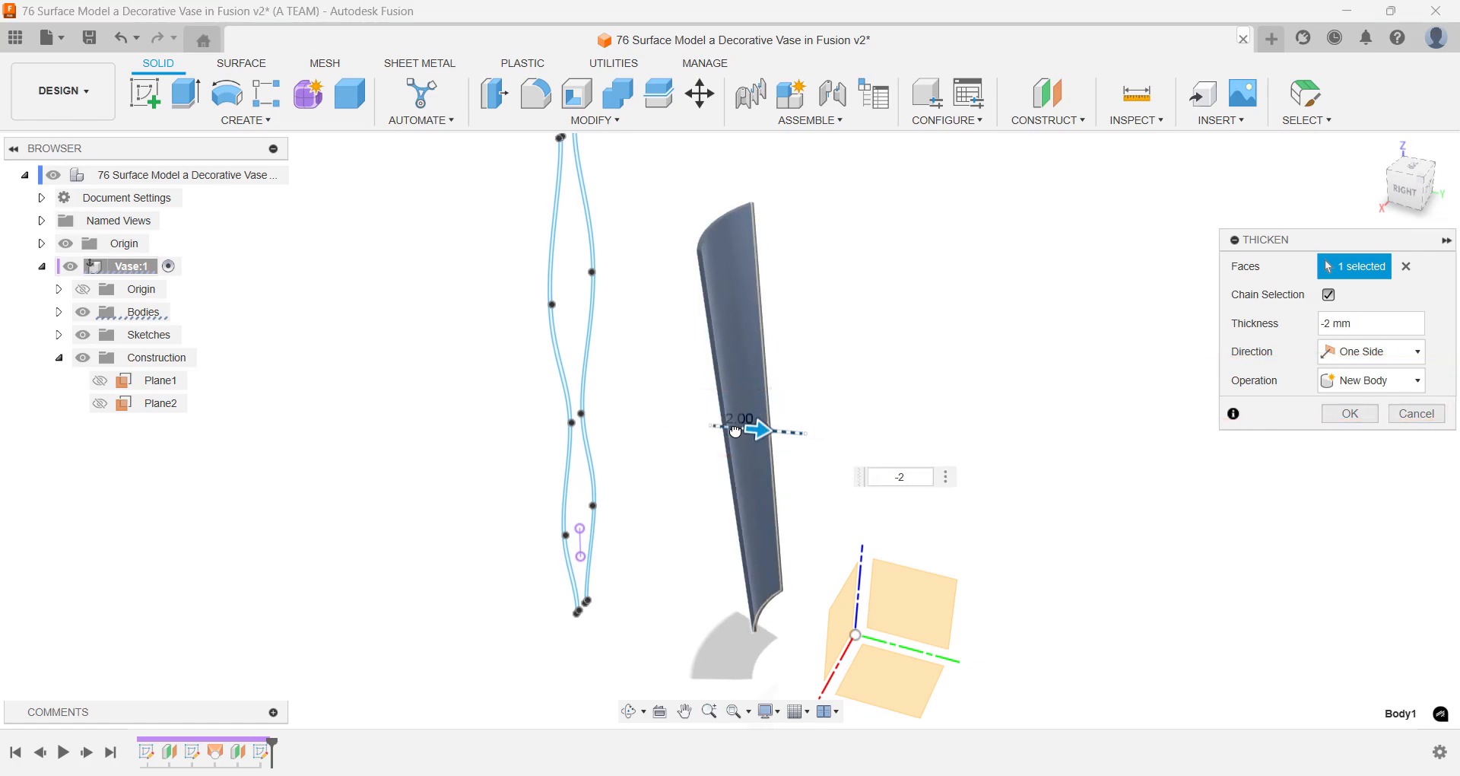
- Complete the thickened wall and emboss both wavy sketch profiles 2 mm outward onto its front face with no alignment offset
{"action": "key", "text": "Return"}
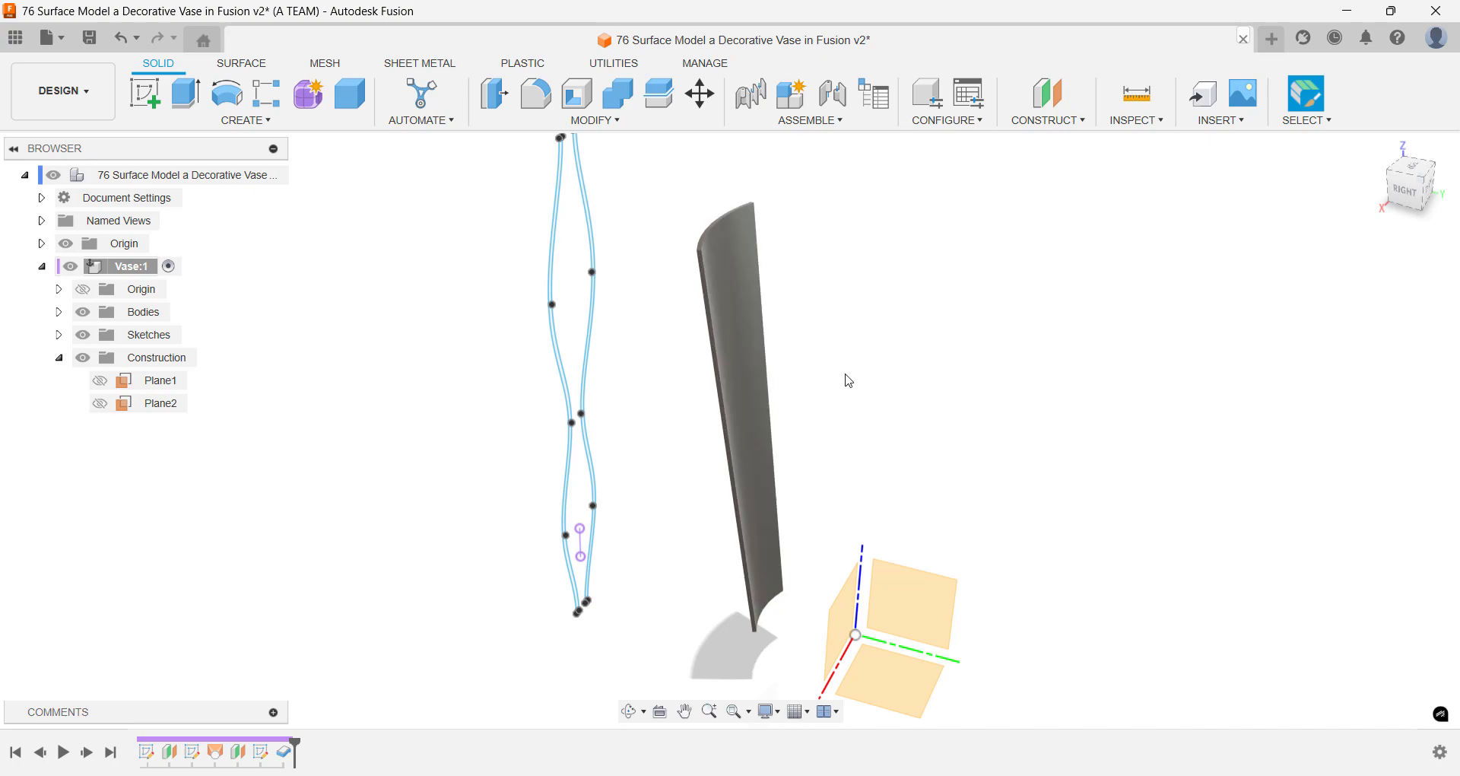
{"action": "left_click", "coordinate": [1379, 149]}
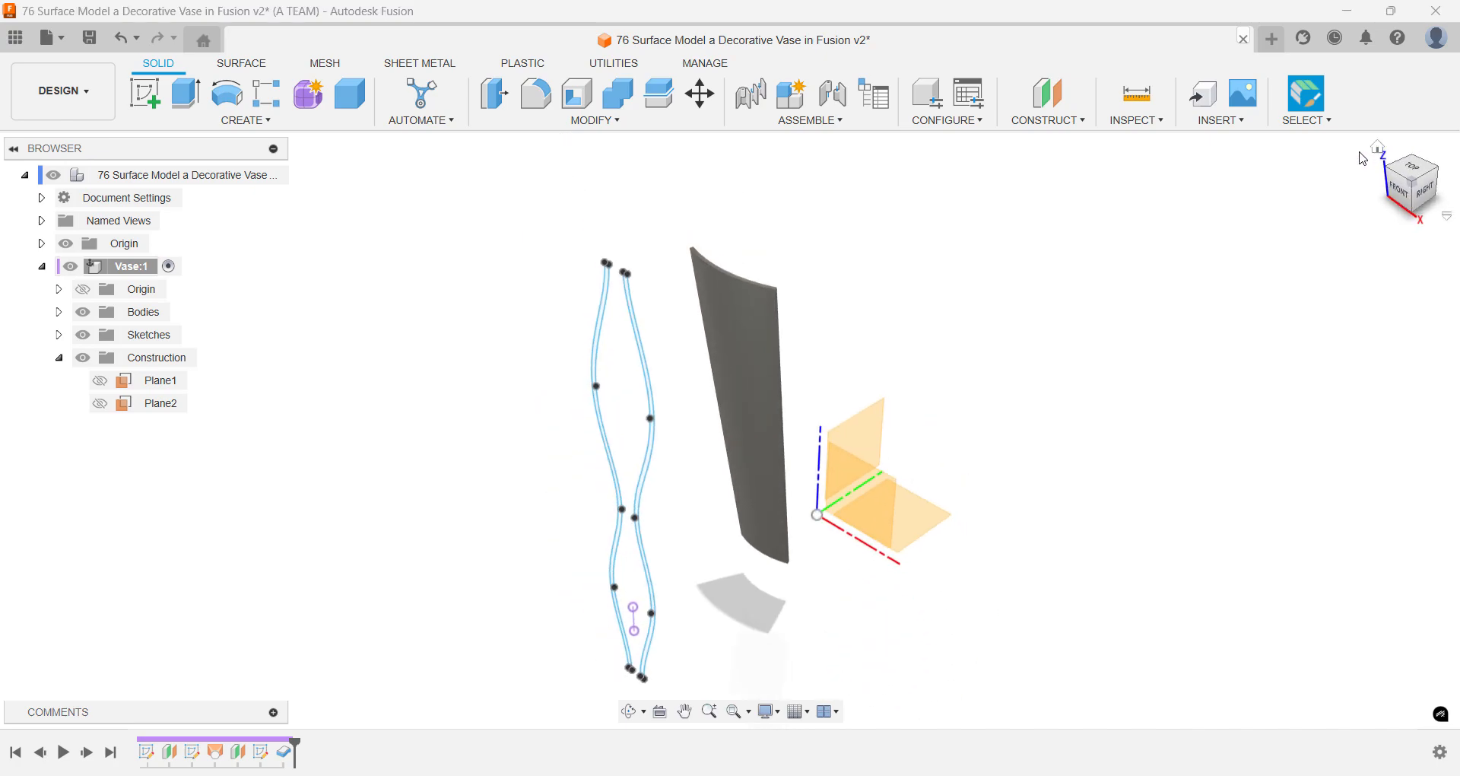
{"action": "type", "text": "s"}
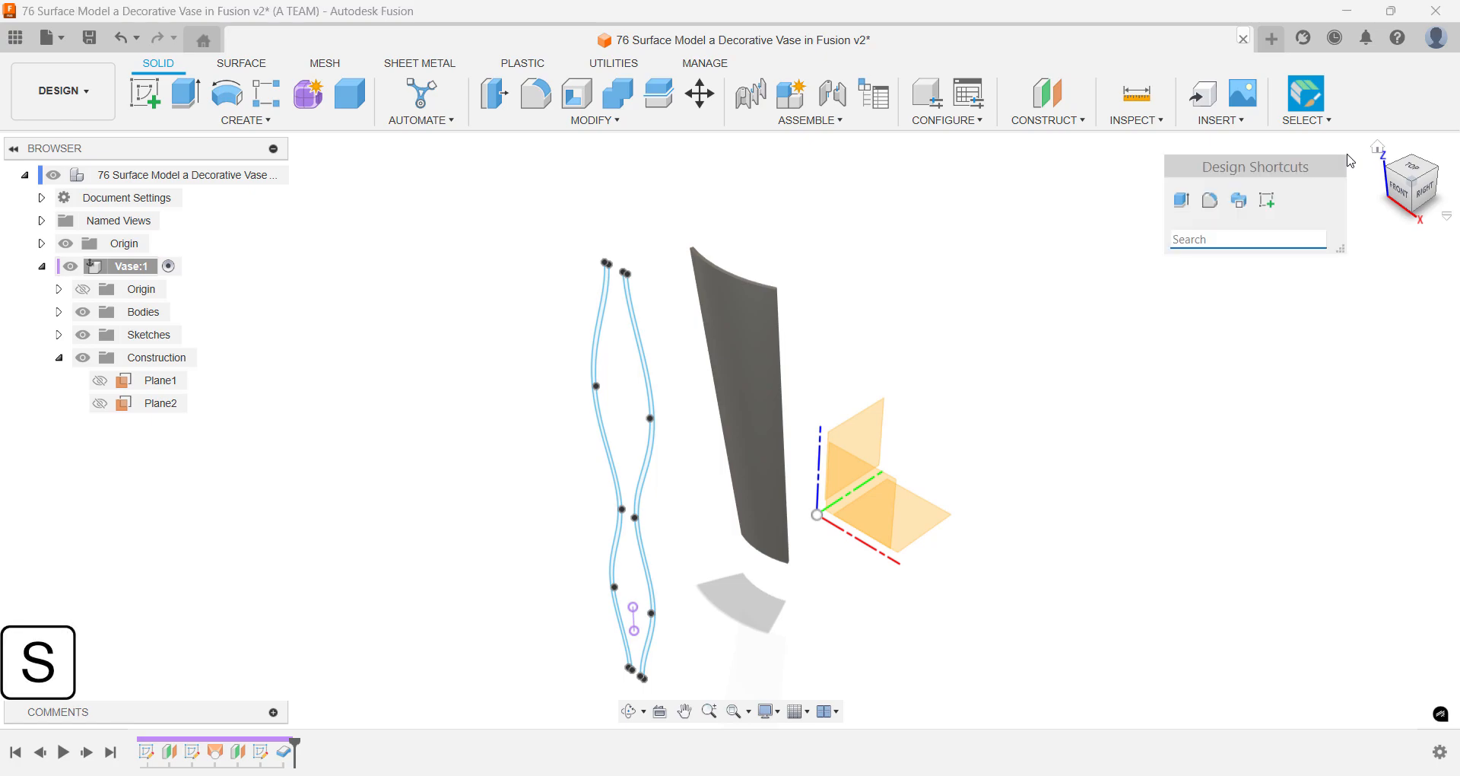
{"action": "type", "text": "embo"}
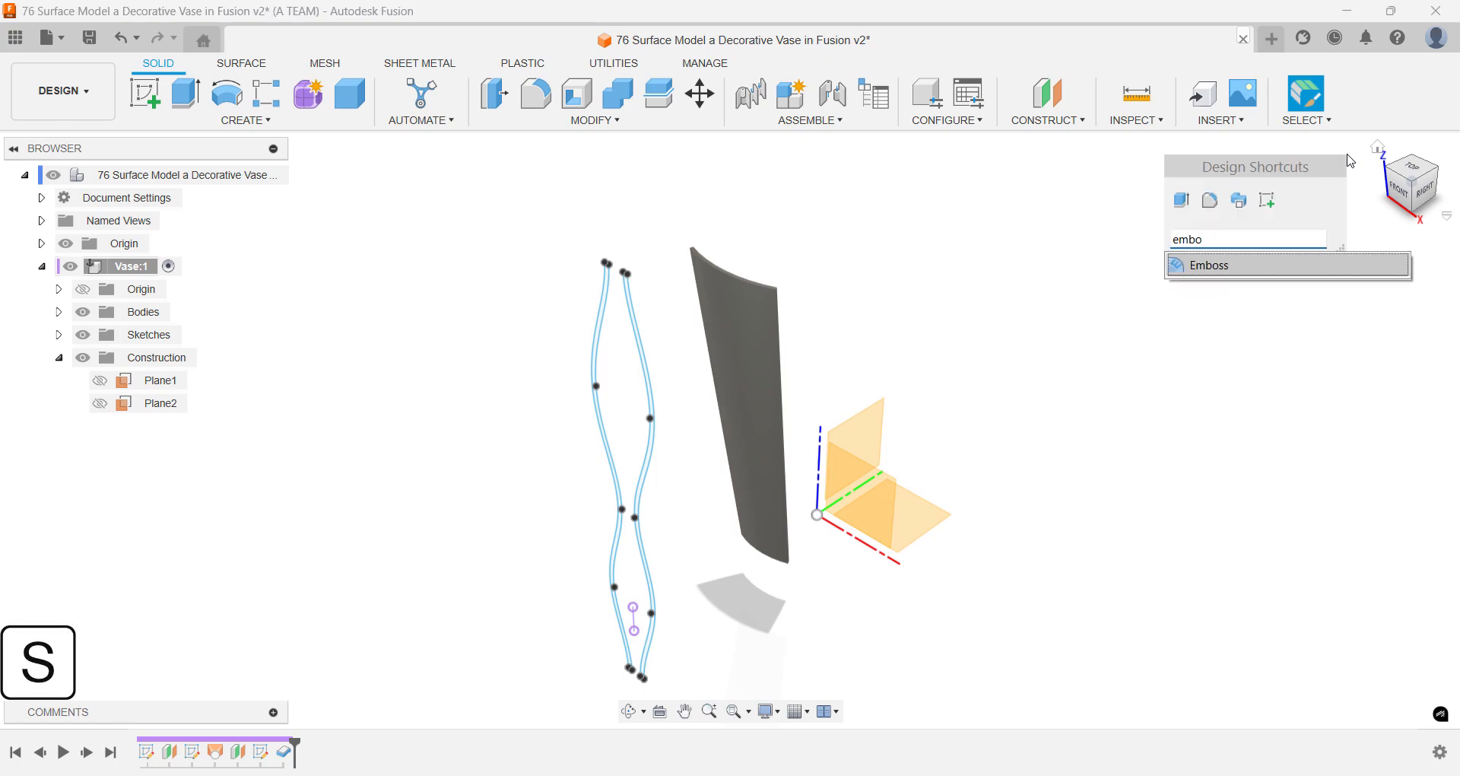
{"action": "key", "text": "Return"}
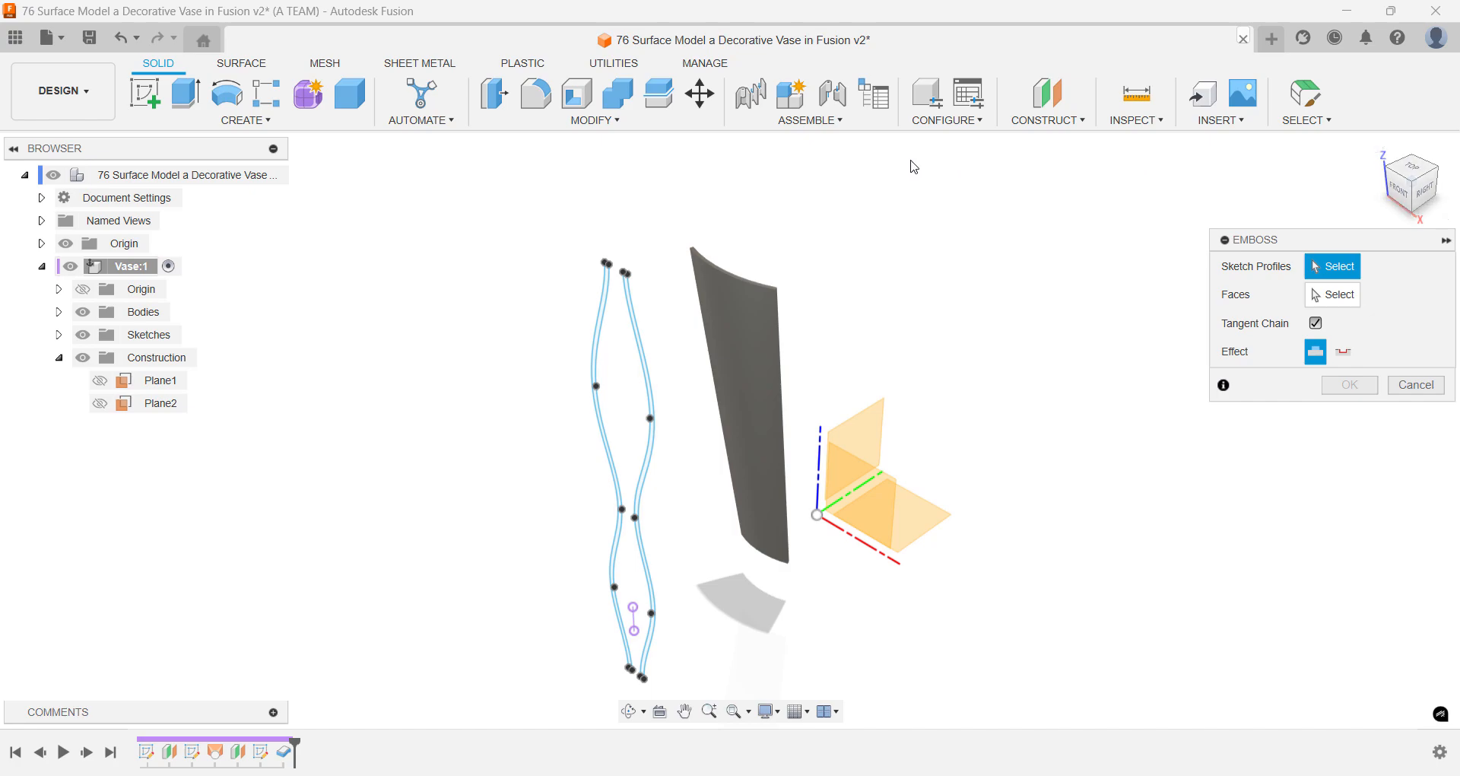
{"action": "left_click", "coordinate": [605, 283]}
{"action": "left_click", "coordinate": [633, 315]}
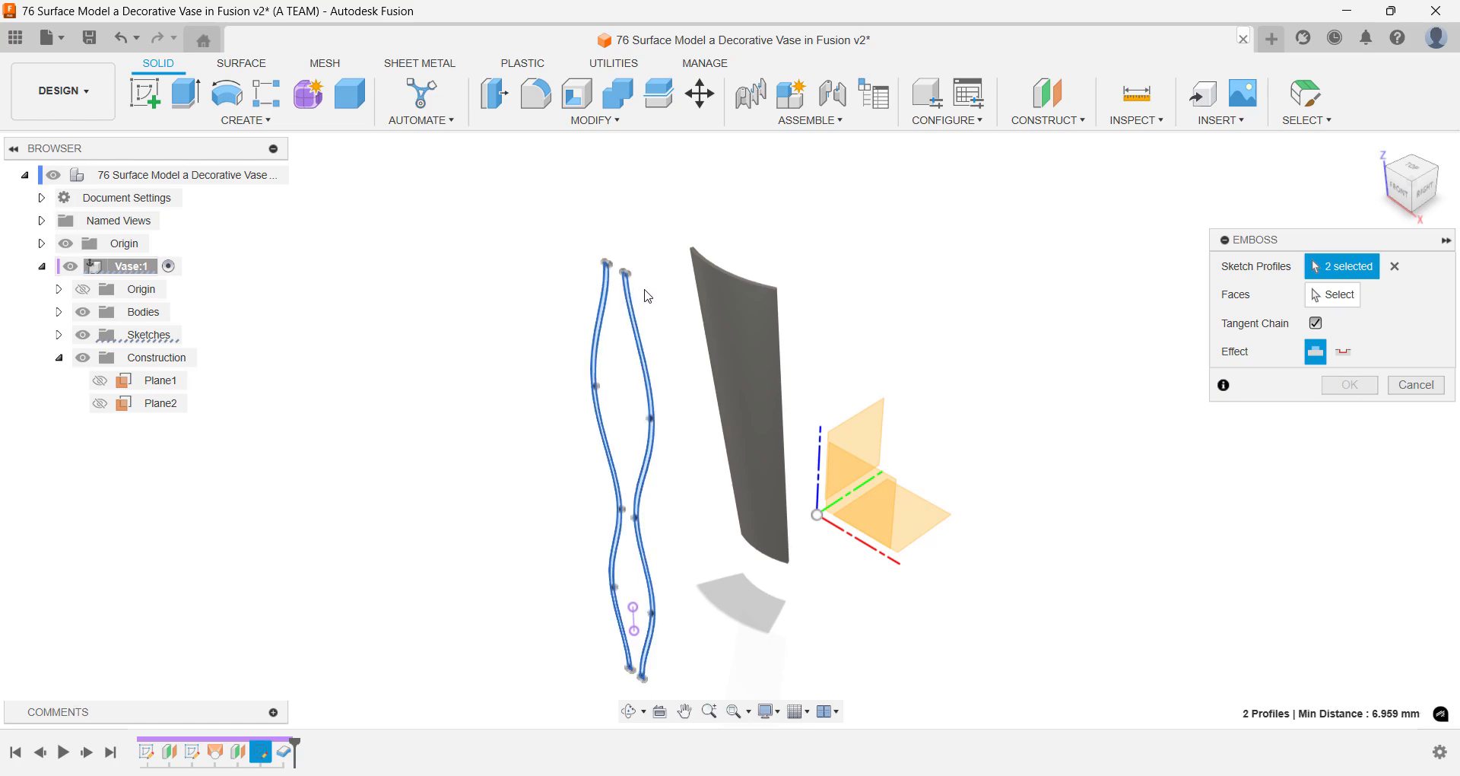
{"action": "left_click", "coordinate": [1336, 302]}
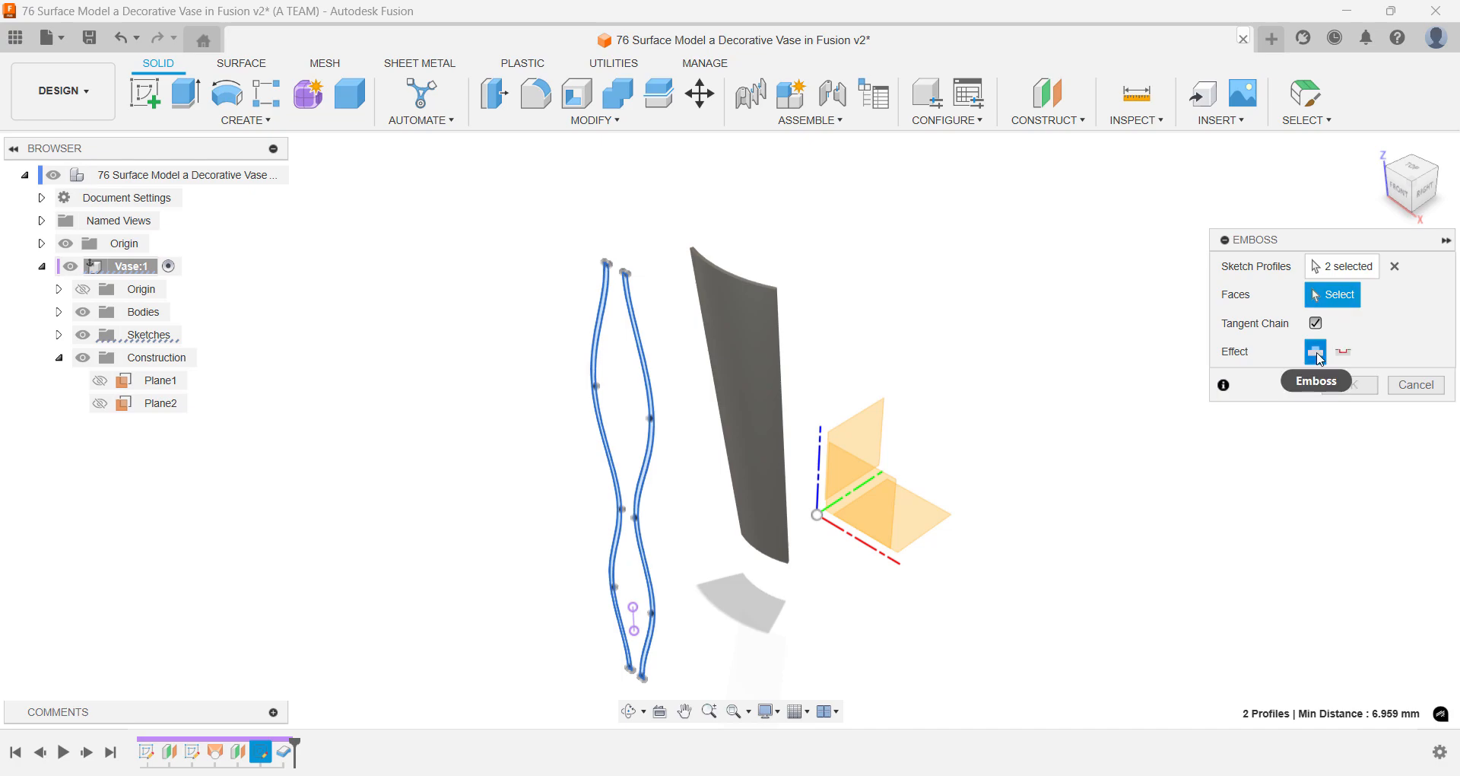
{"action": "left_click", "coordinate": [733, 334]}
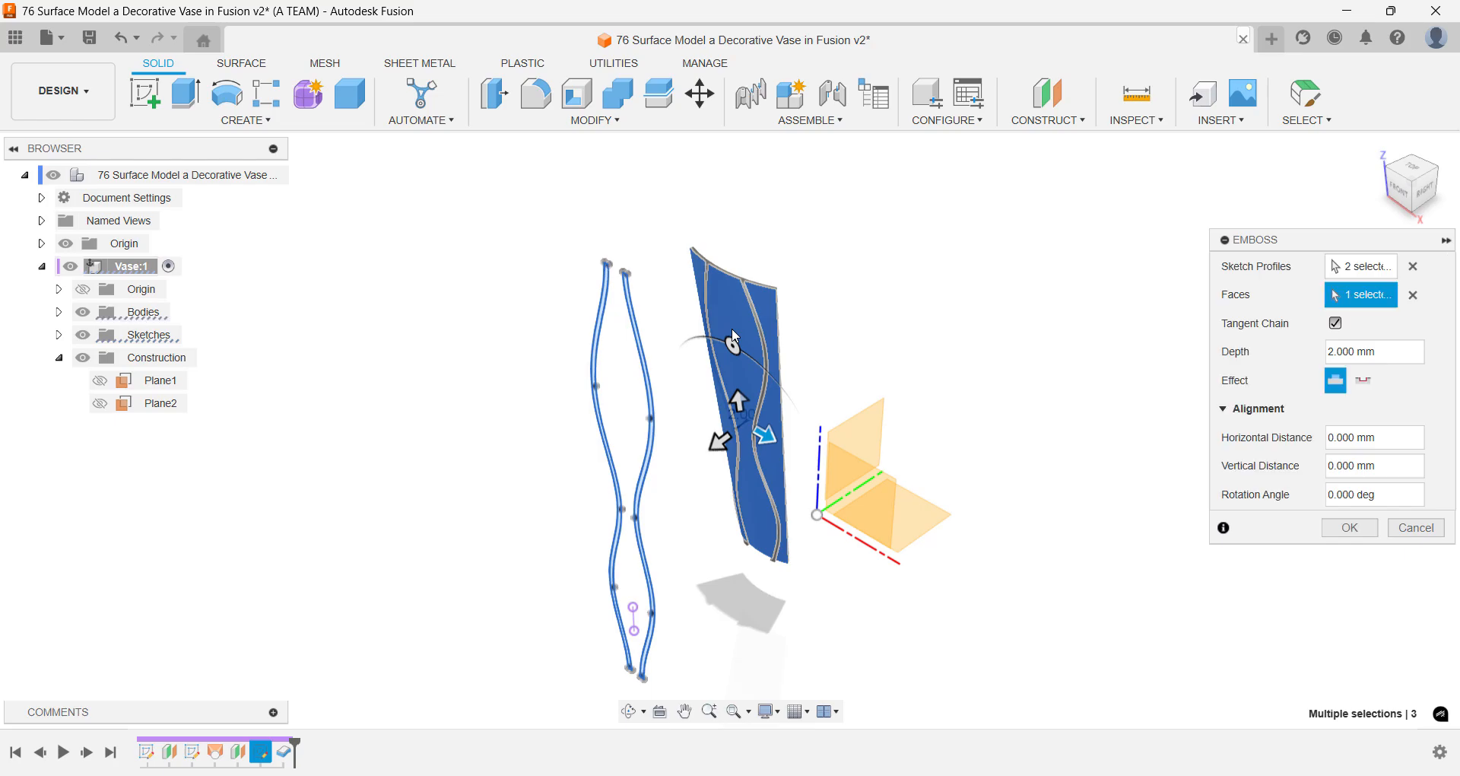
{"action": "scroll", "coordinate": [734, 334], "scroll_direction": "up", "scroll_amount": 5}
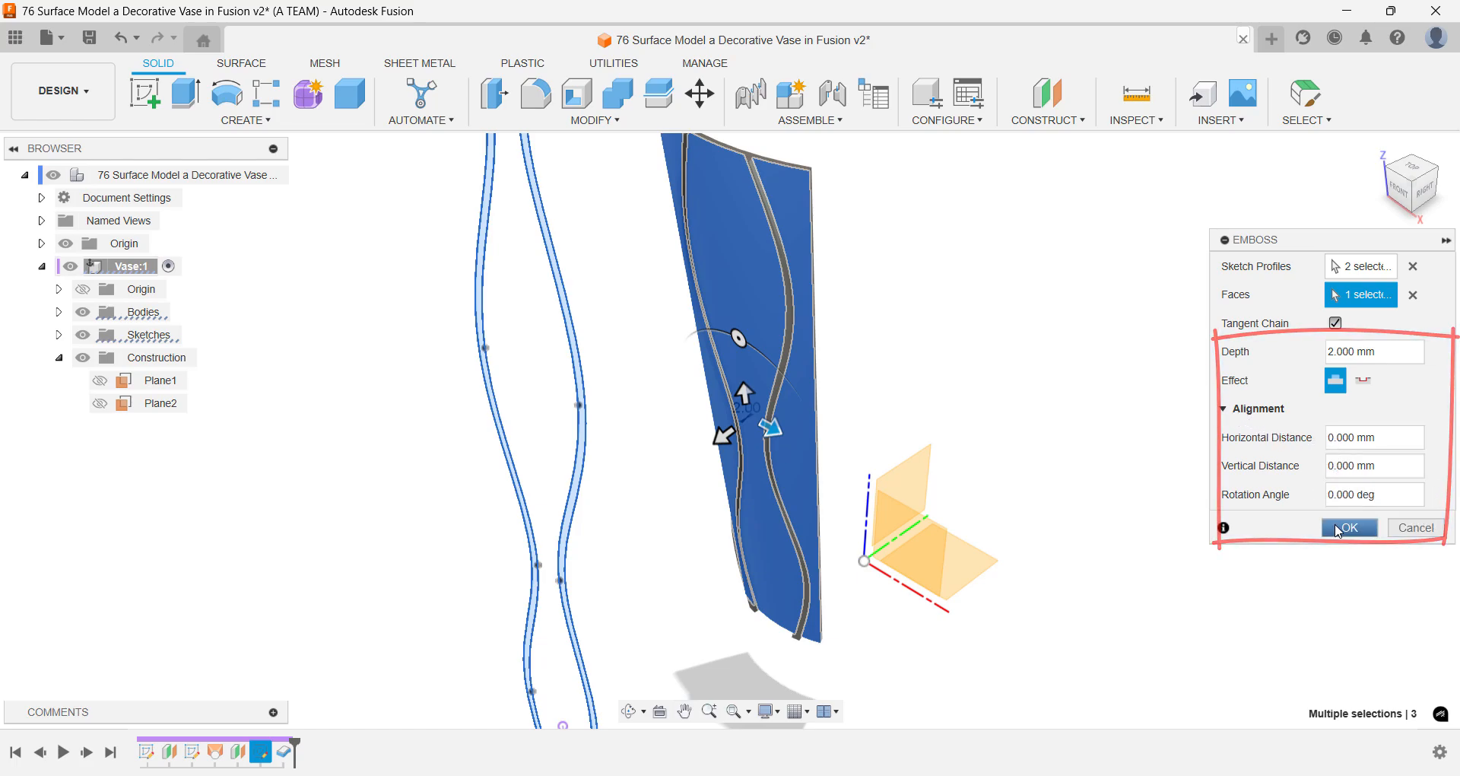
{"action": "left_click", "coordinate": [1338, 528]}
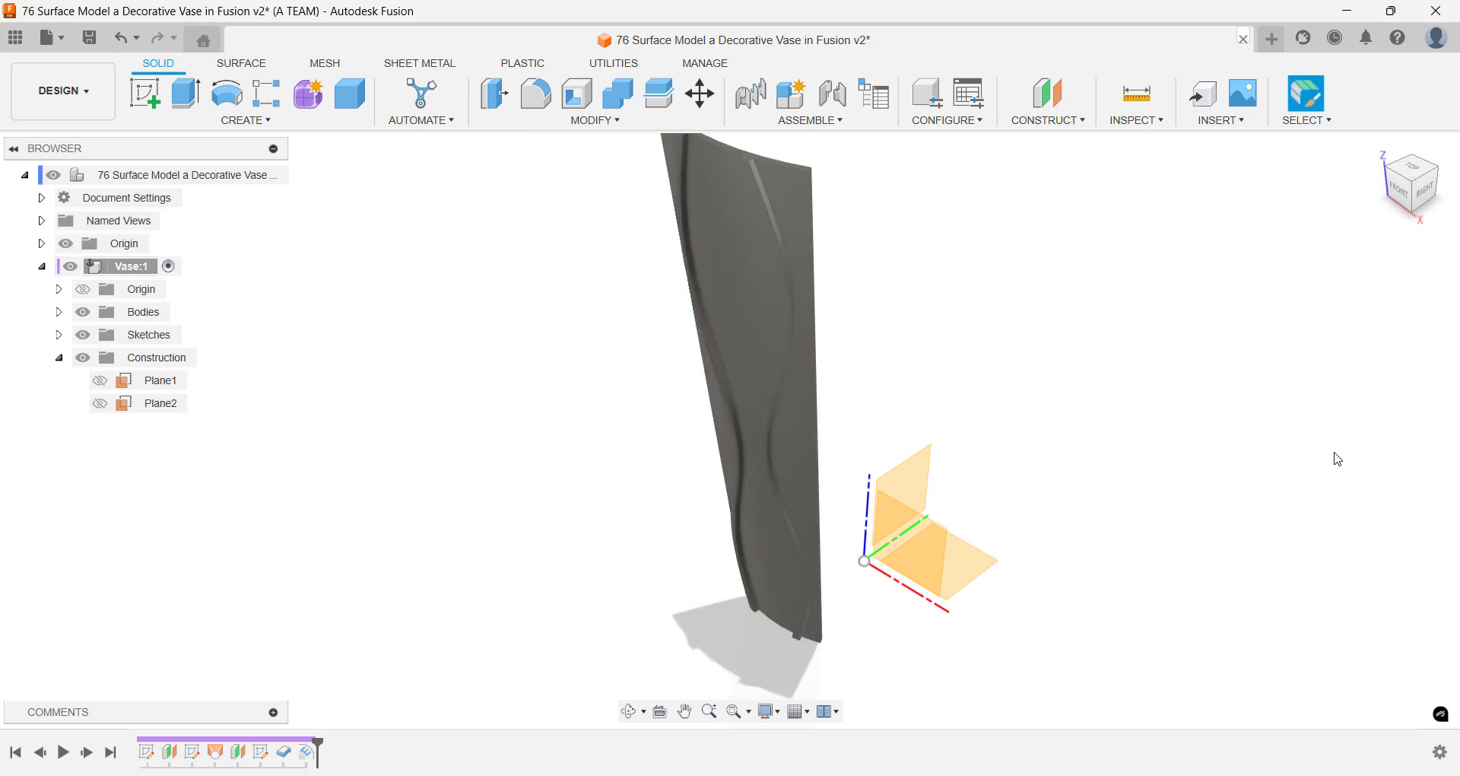
- Try a 1 mm fillet on the three outer edges of the right-hand wavy rib in one selection, then undo it
{"action": "left_click", "coordinate": [1427, 193]}
{"action": "left_click", "coordinate": [1380, 151]}
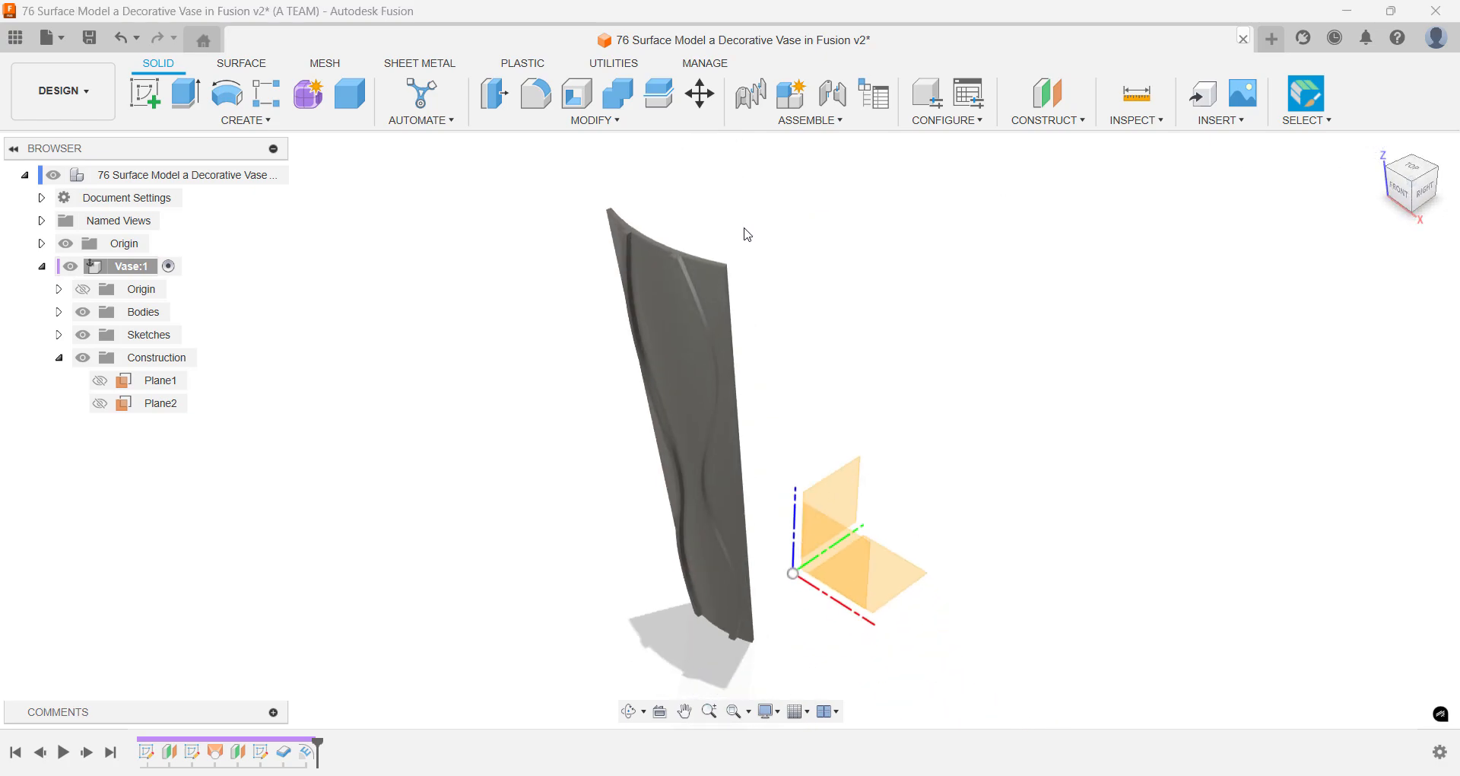
{"action": "scroll", "coordinate": [694, 250], "scroll_direction": "up", "scroll_amount": 10}
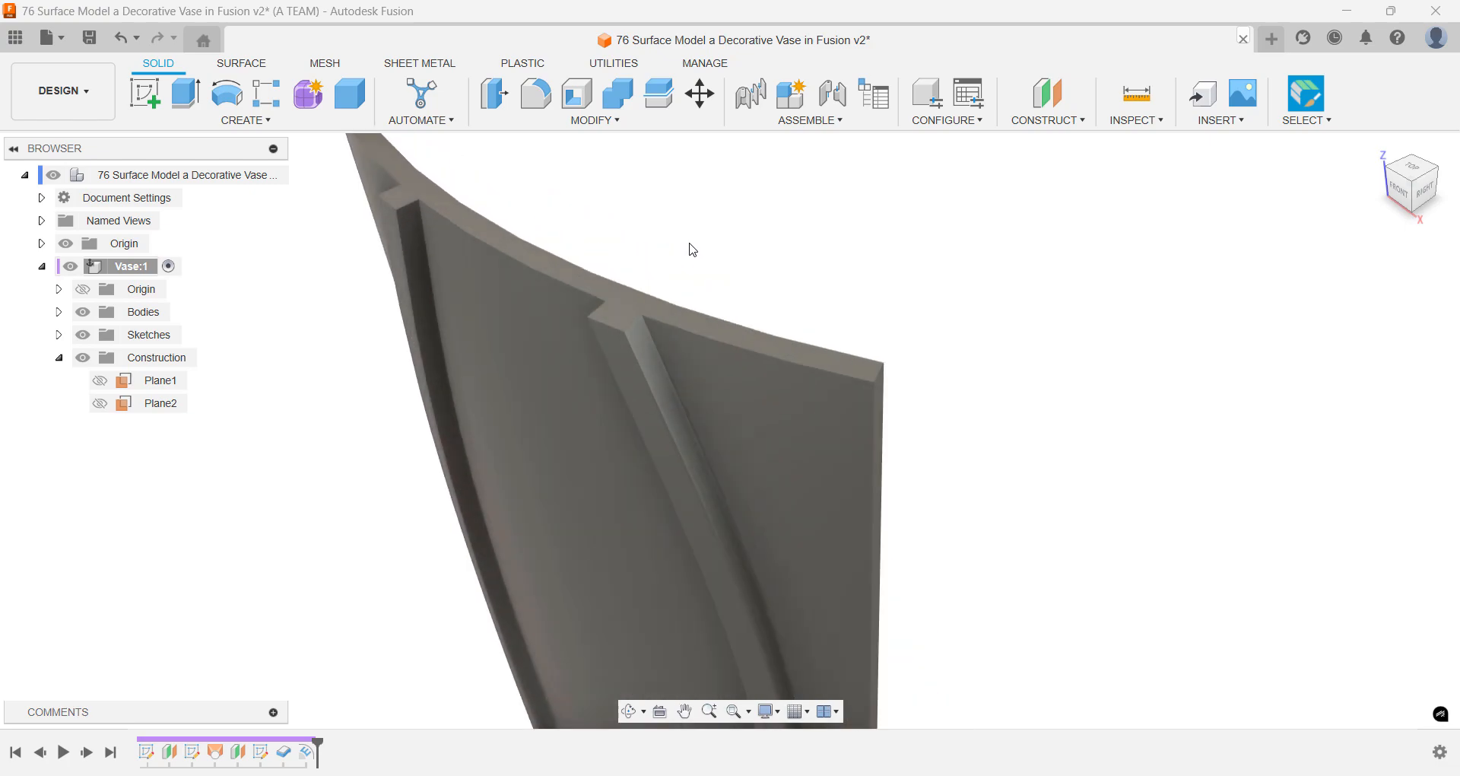
{"action": "scroll", "coordinate": [766, 266], "scroll_direction": "up", "scroll_amount": 5}
{"action": "key", "text": "f"}
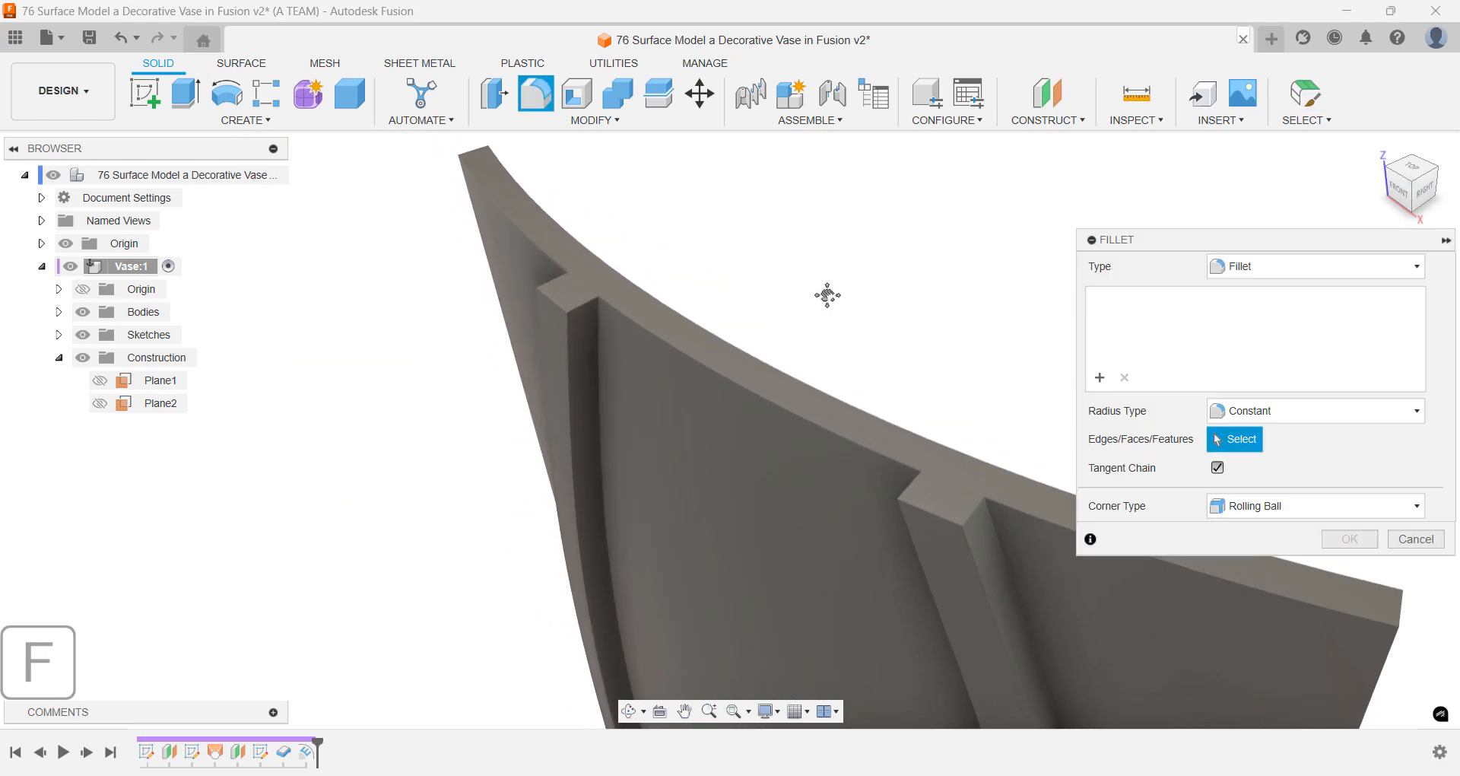
{"action": "left_click", "coordinate": [964, 535]}
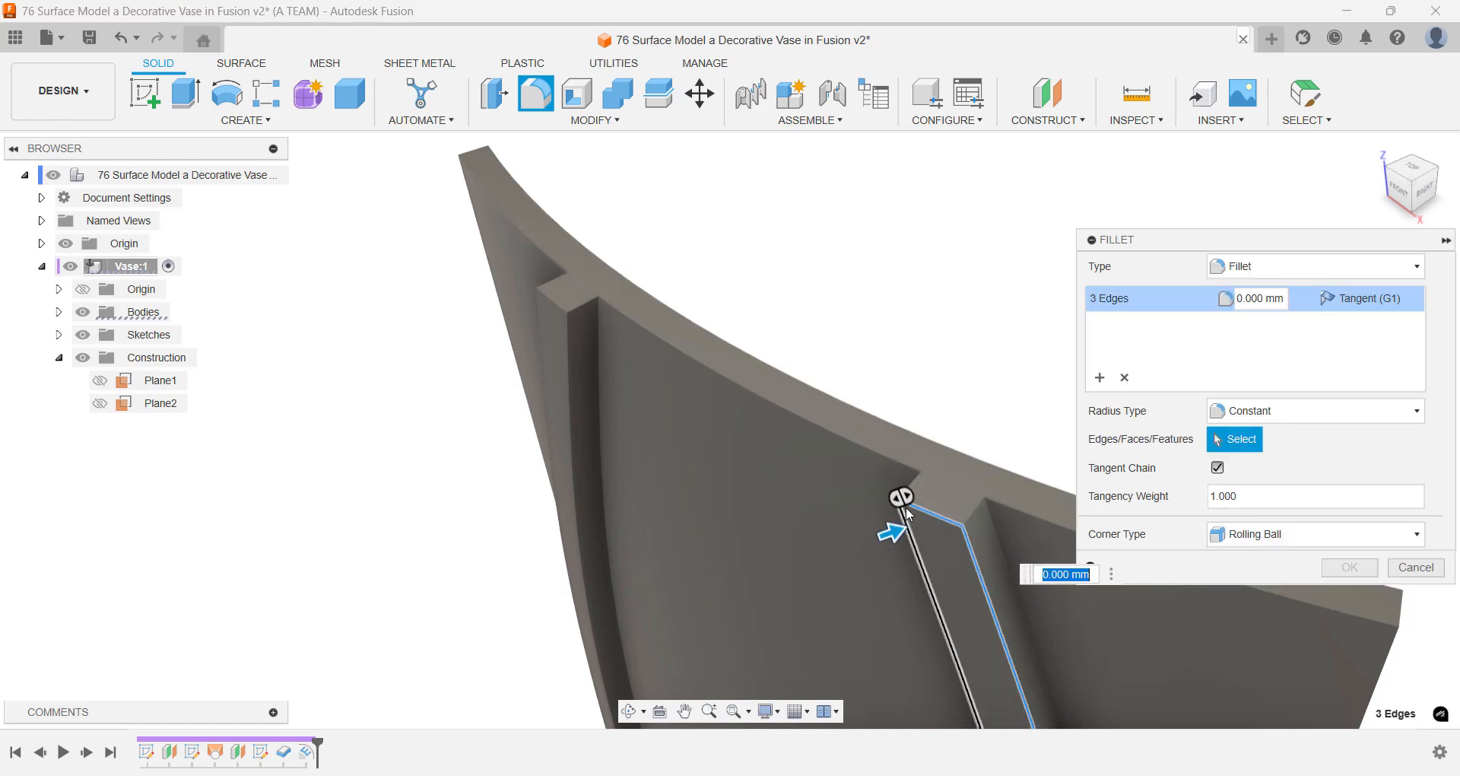
{"action": "type", "text": "1"}
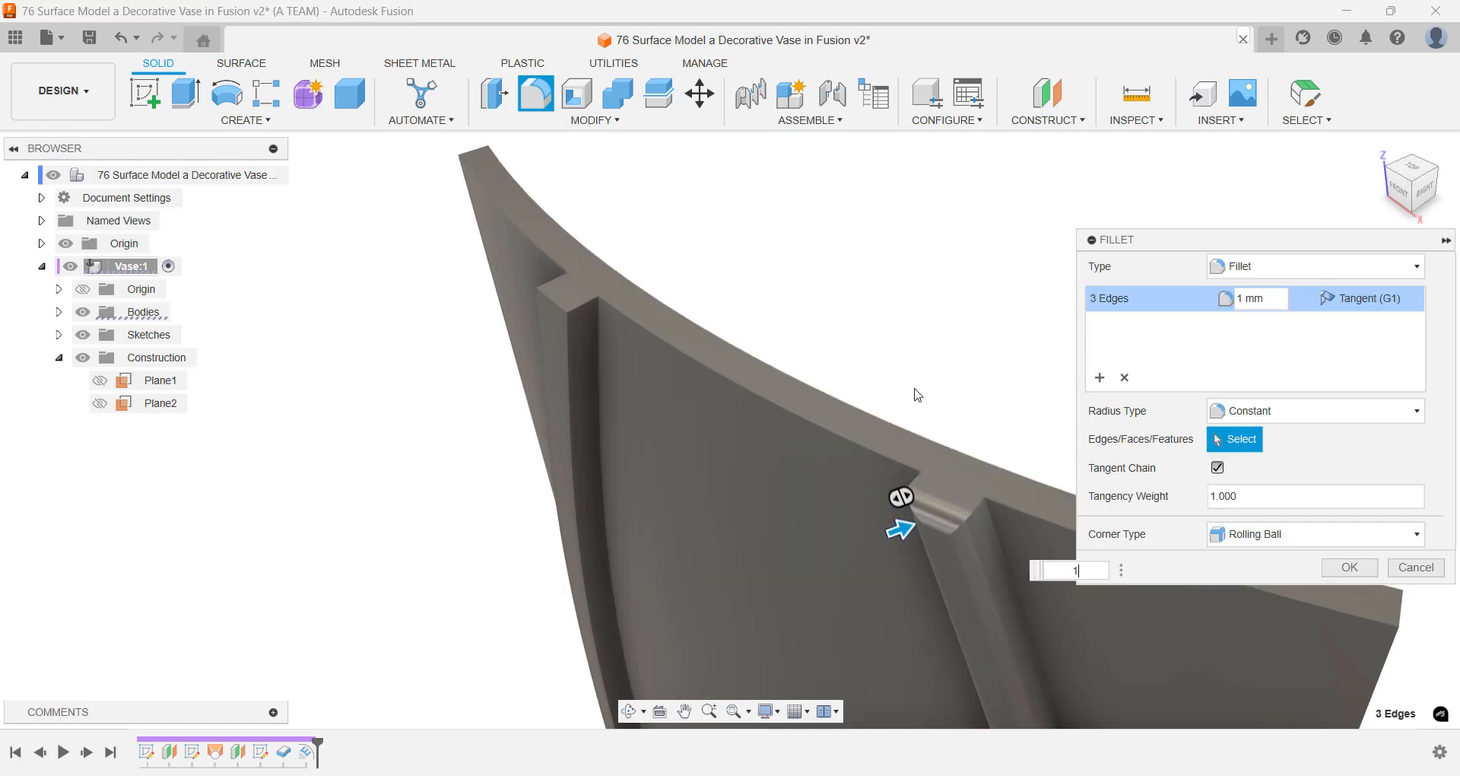
{"action": "key", "text": "Return"}
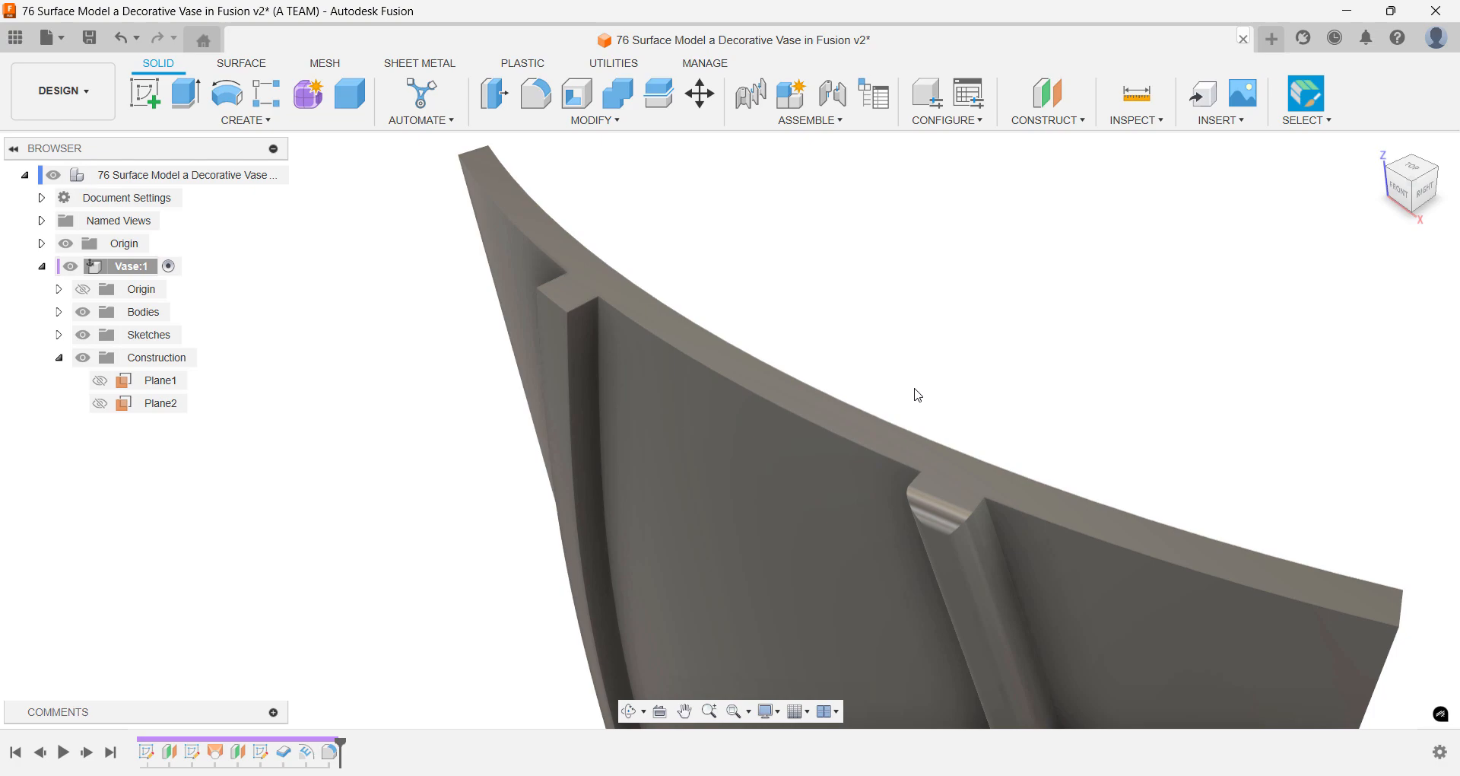
{"action": "key", "text": "ctrl+z"}
- Fillet the two long outer edges of the right-hand wavy rib with a 1 mm radius
{"action": "key", "text": "f"}
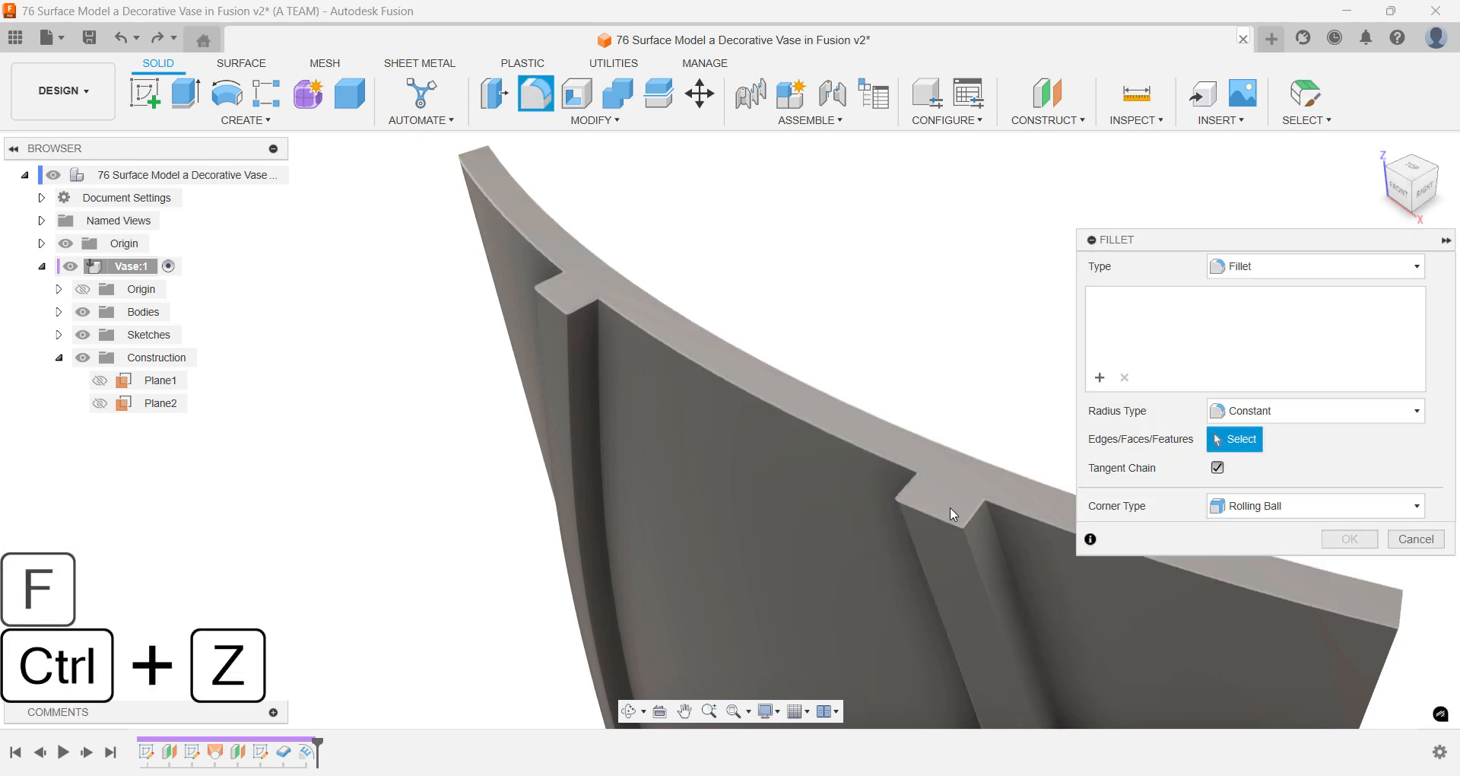
{"action": "left_click", "coordinate": [969, 544]}
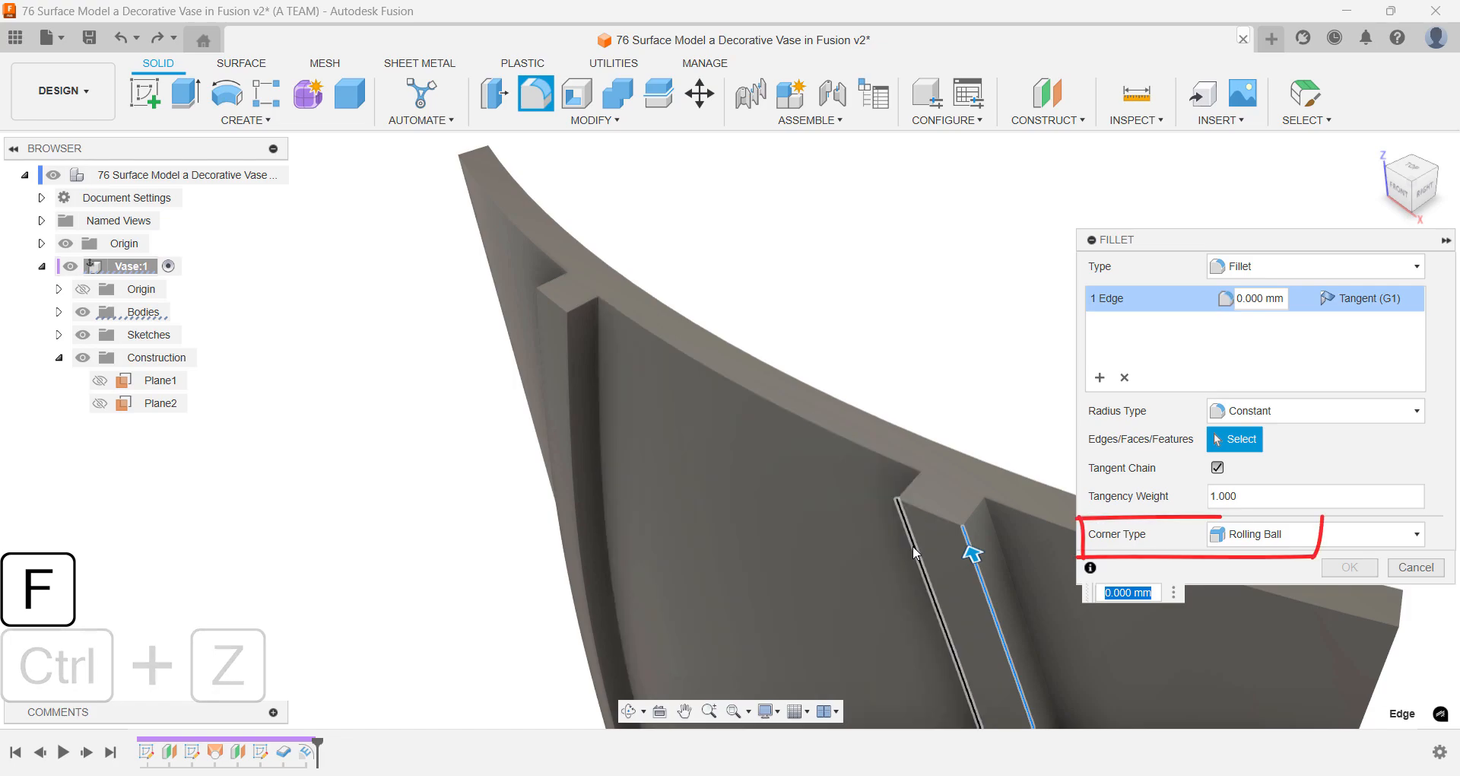
{"action": "left_click", "coordinate": [912, 545]}
{"action": "type", "text": "1"}
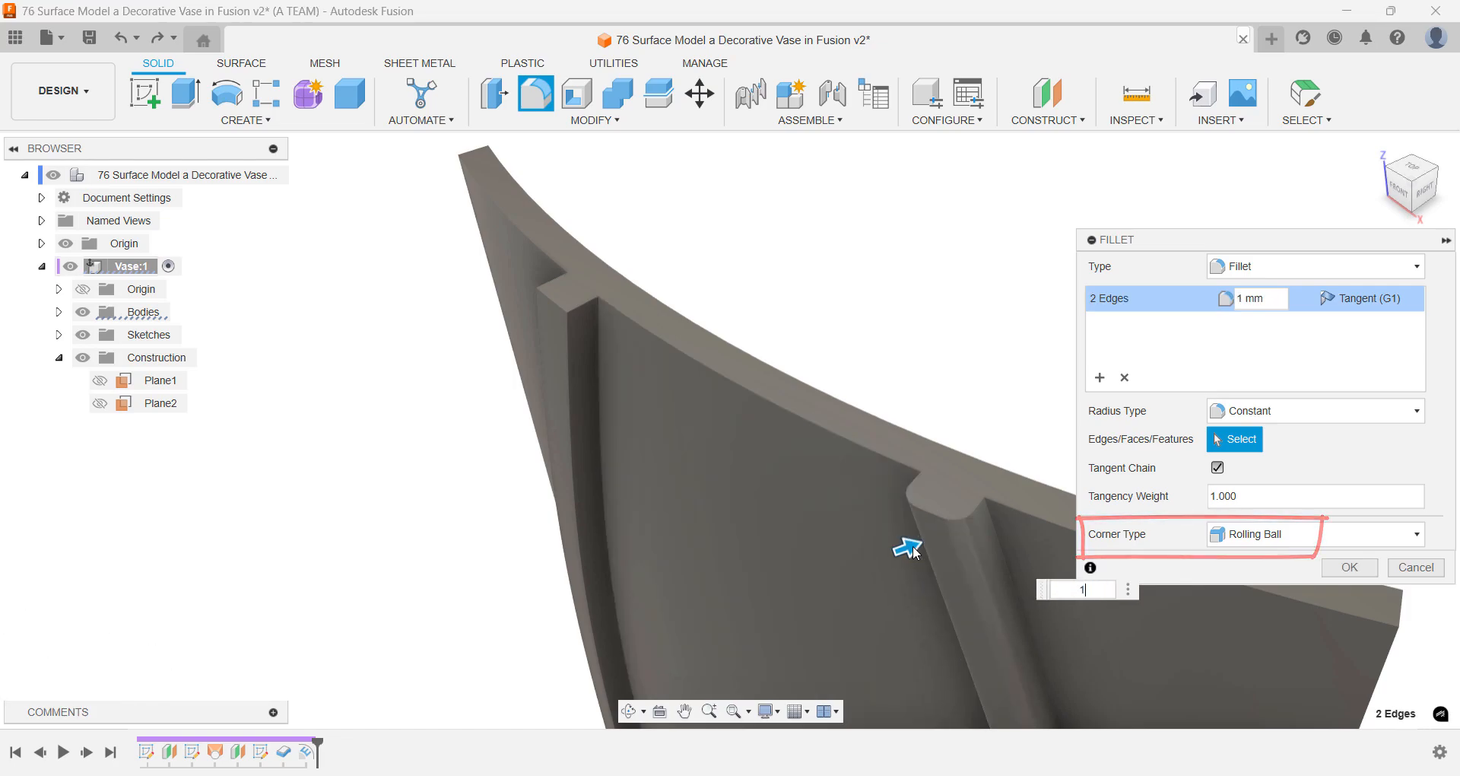
{"action": "key", "text": "Return"}
- Fillet the rounded edge chain at the upper end of the right-hand rib with a 1 mm radius
{"action": "key", "text": "f"}
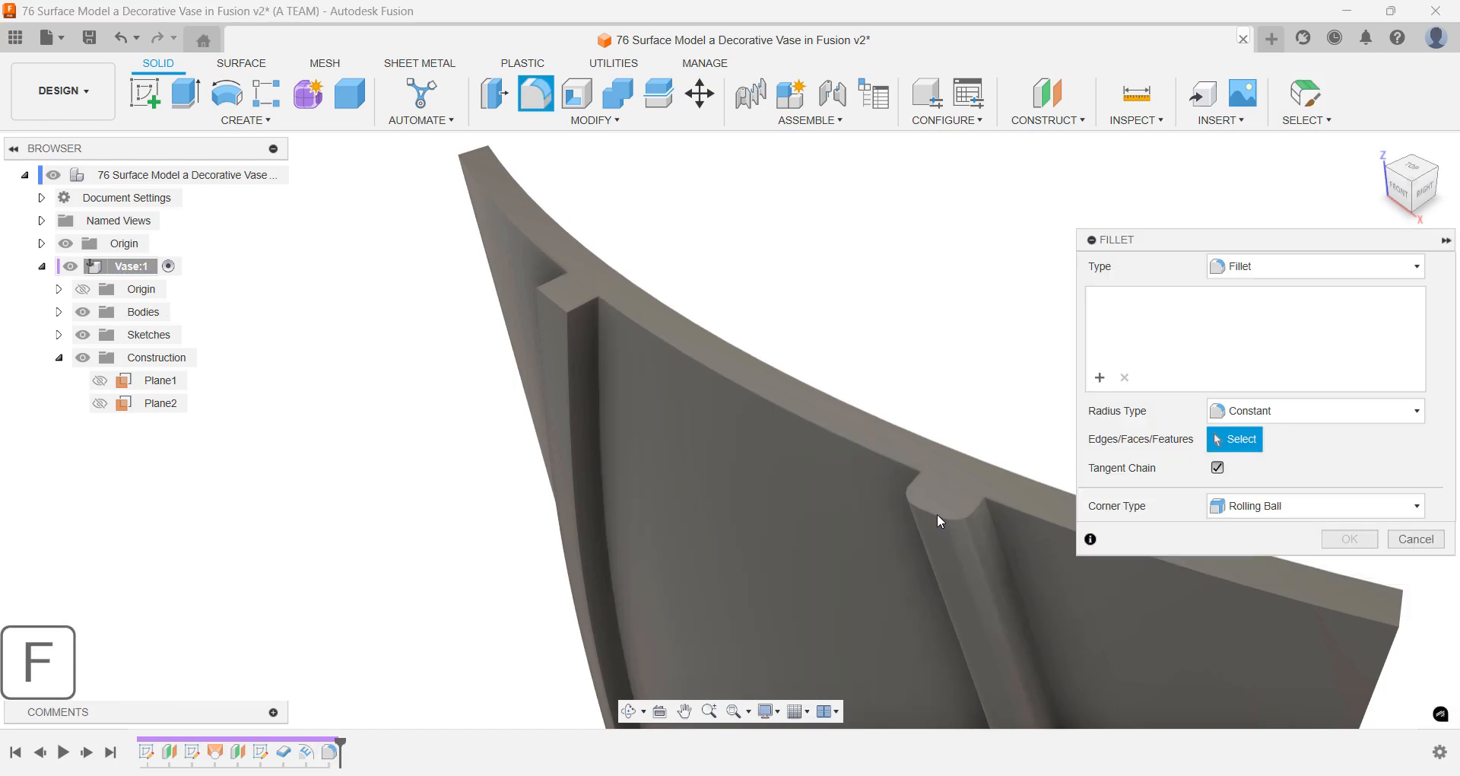
{"action": "left_click", "coordinate": [934, 517]}
{"action": "type", "text": "1"}
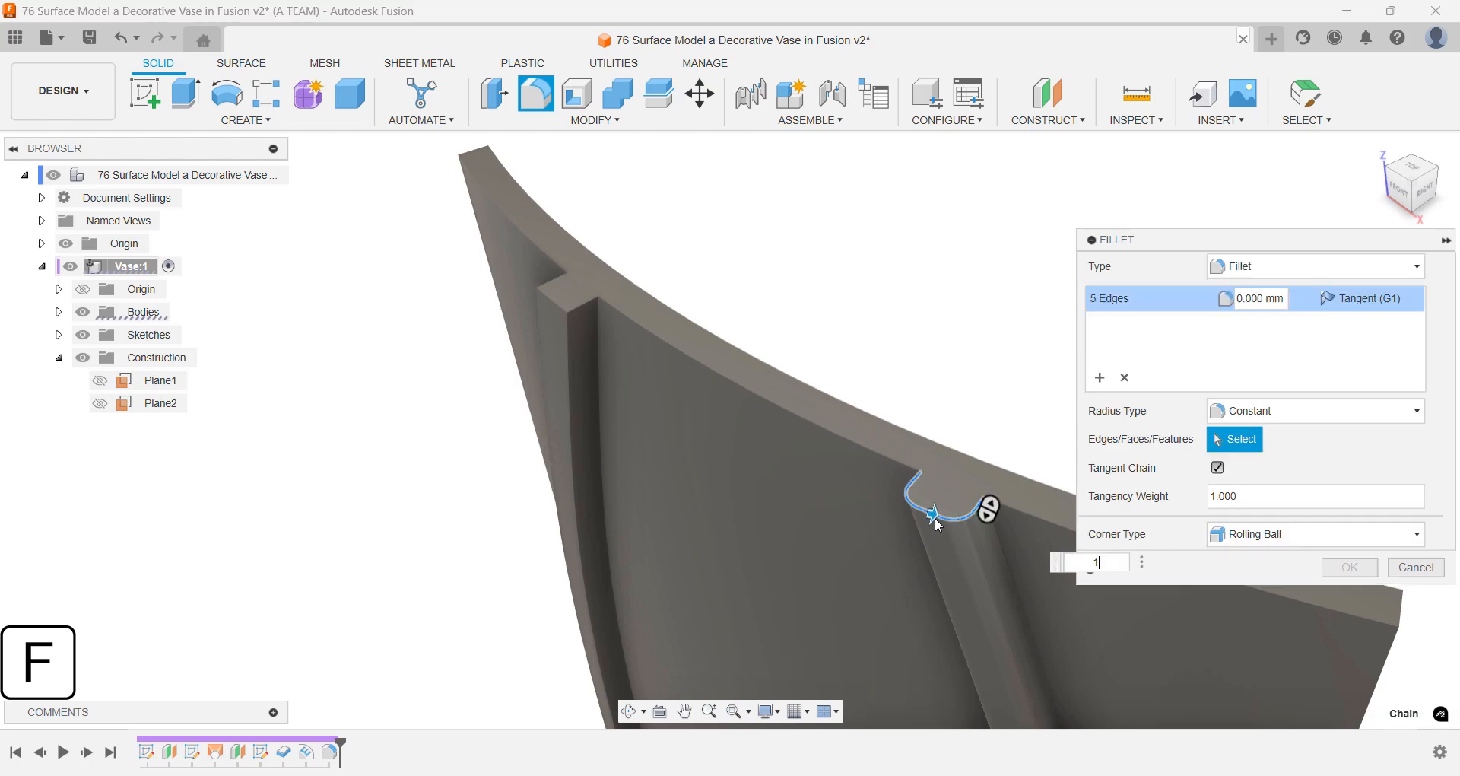
{"action": "key", "text": "Return"}
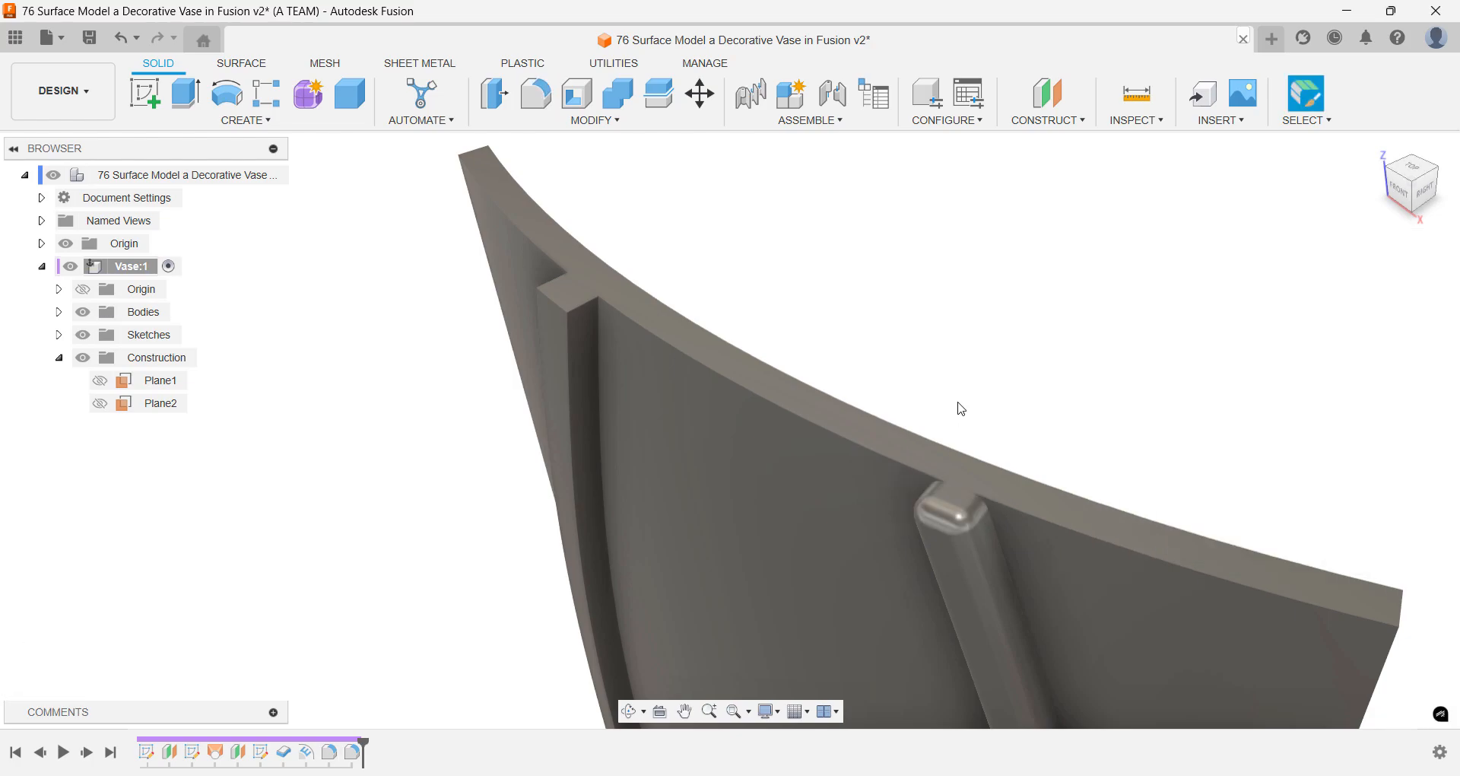
- Fillet the two long outer edges of the left-hand wavy rib with a 1 mm radius
{"action": "key", "text": "f"}
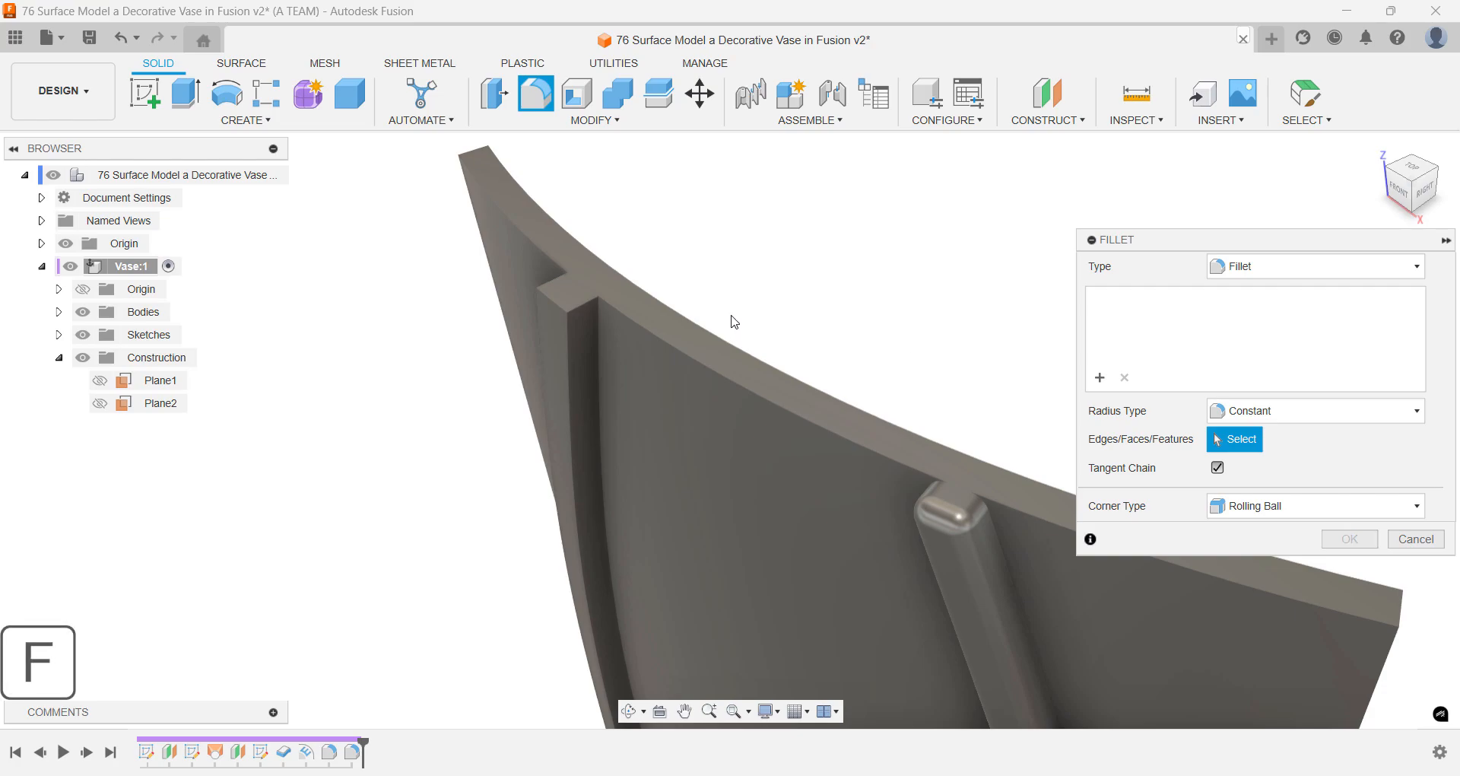
{"action": "left_click", "coordinate": [571, 346]}
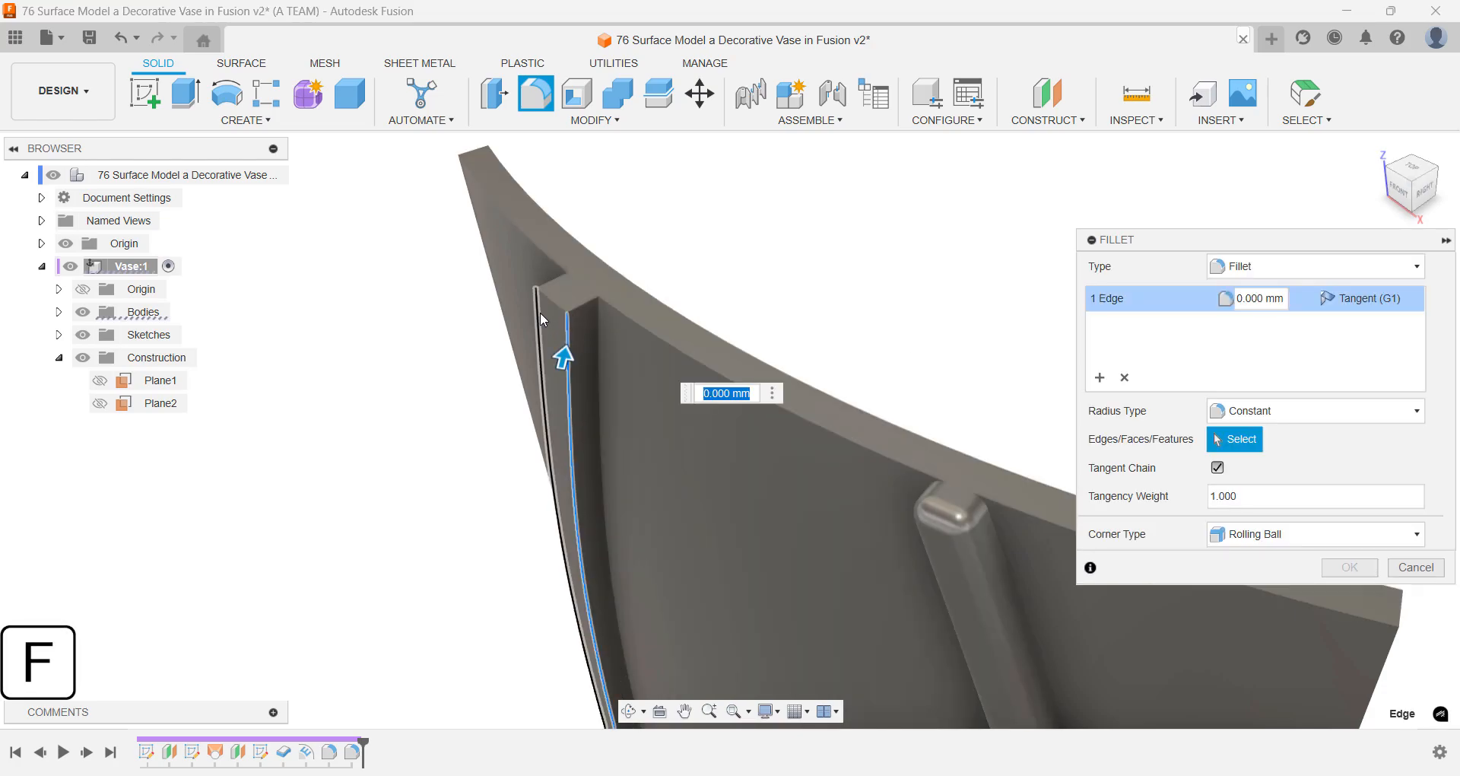
{"action": "left_click", "coordinate": [540, 312]}
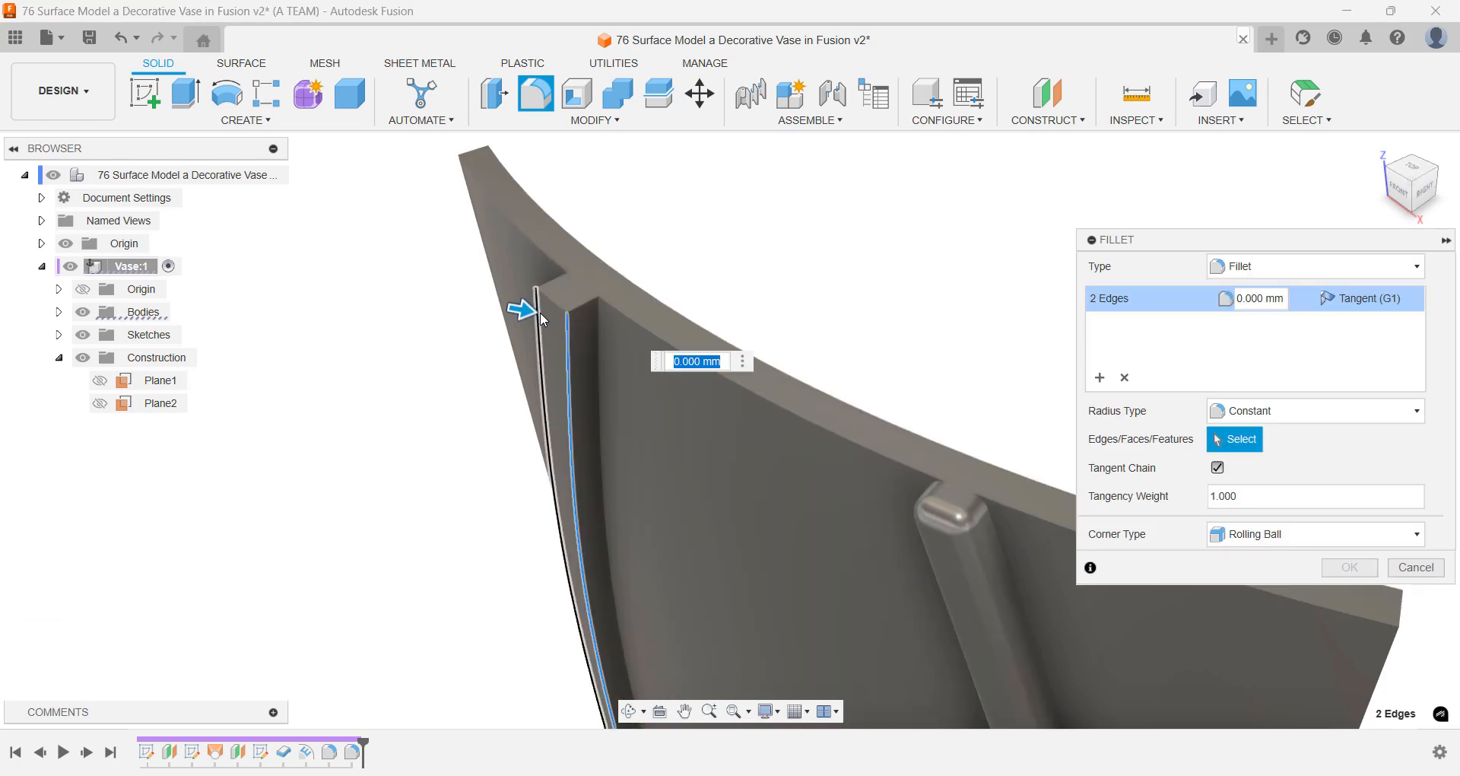
{"action": "type", "text": "1"}
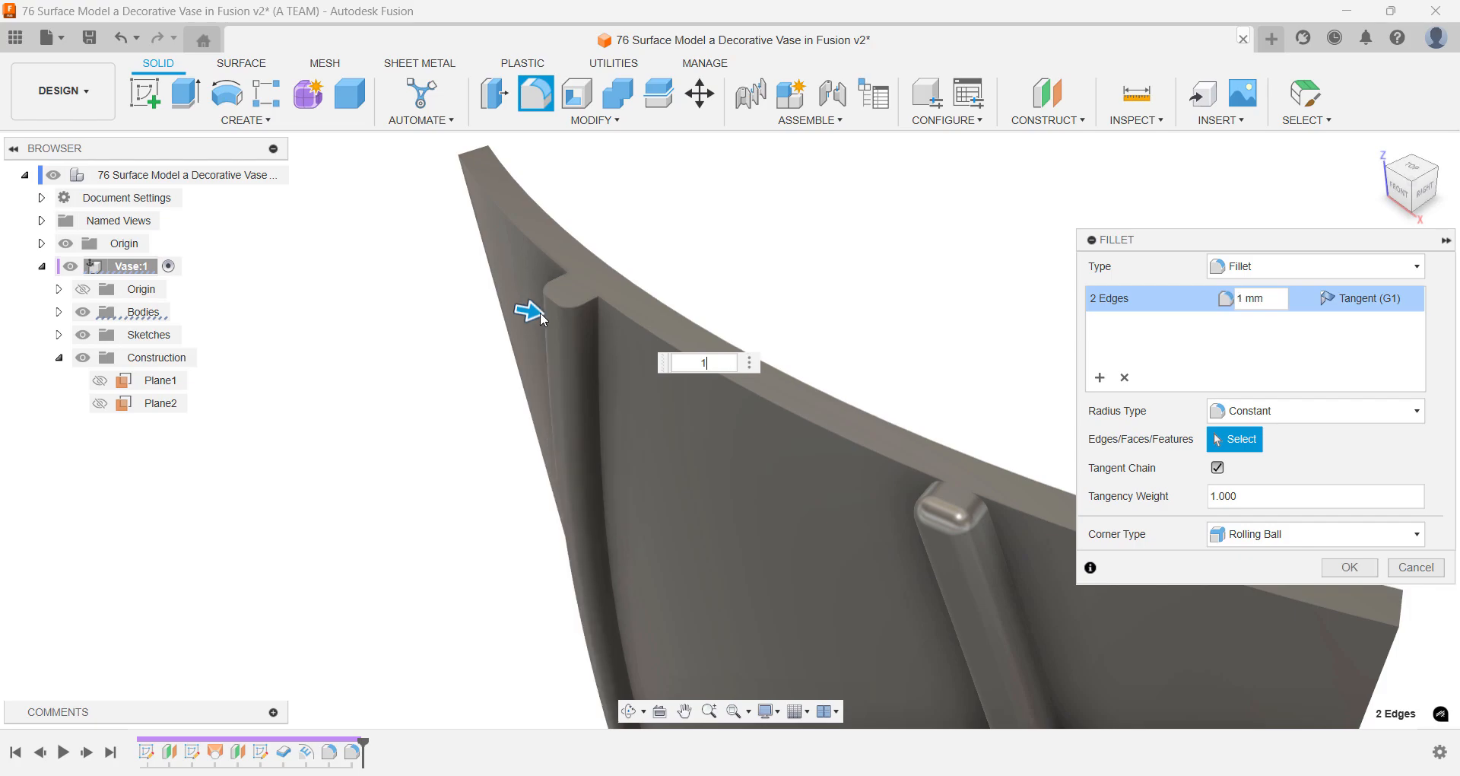
{"action": "key", "text": "Return"}
- Fillet the rounded edge chain at the upper end of the left-hand rib with a 1 mm radius
{"action": "key", "text": "f"}
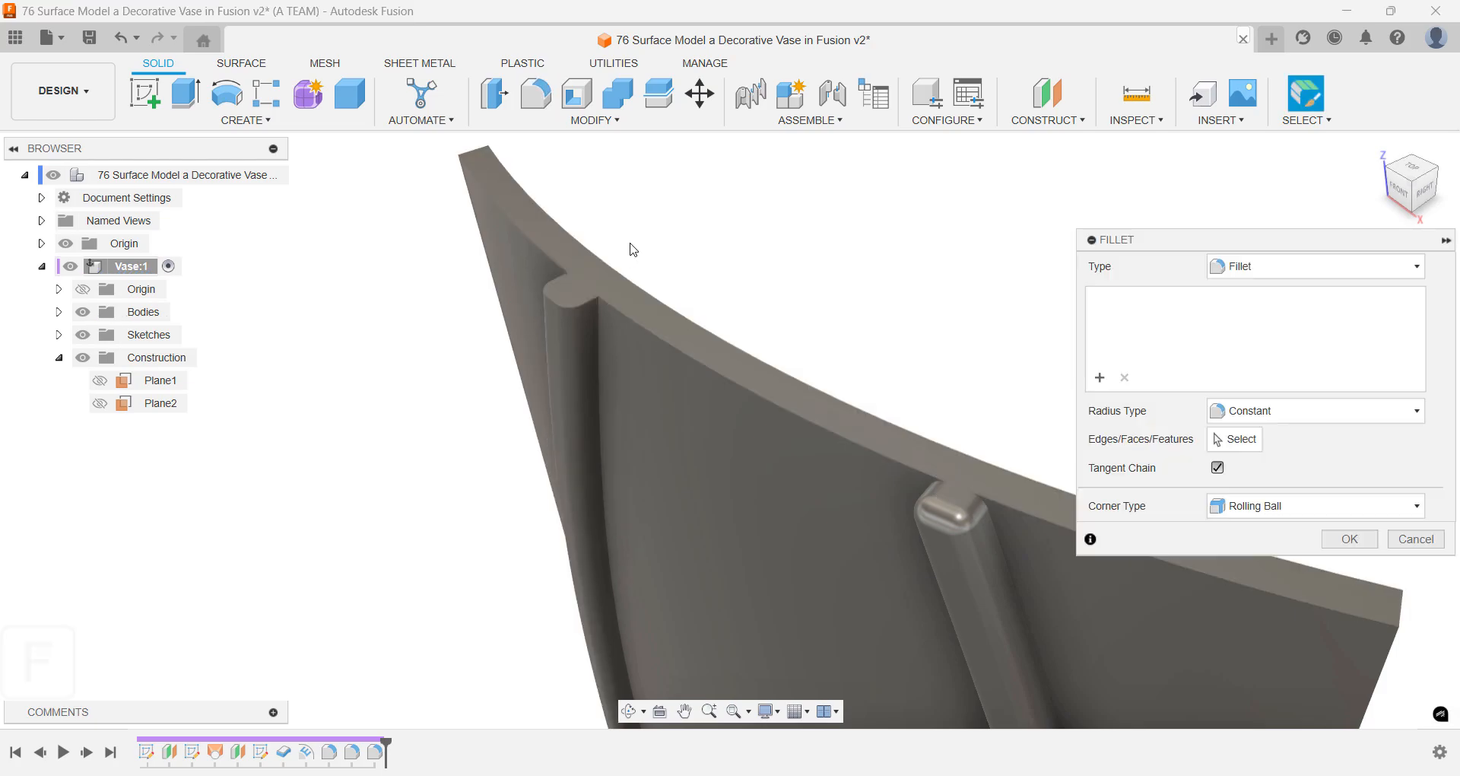
{"action": "left_click", "coordinate": [554, 303]}
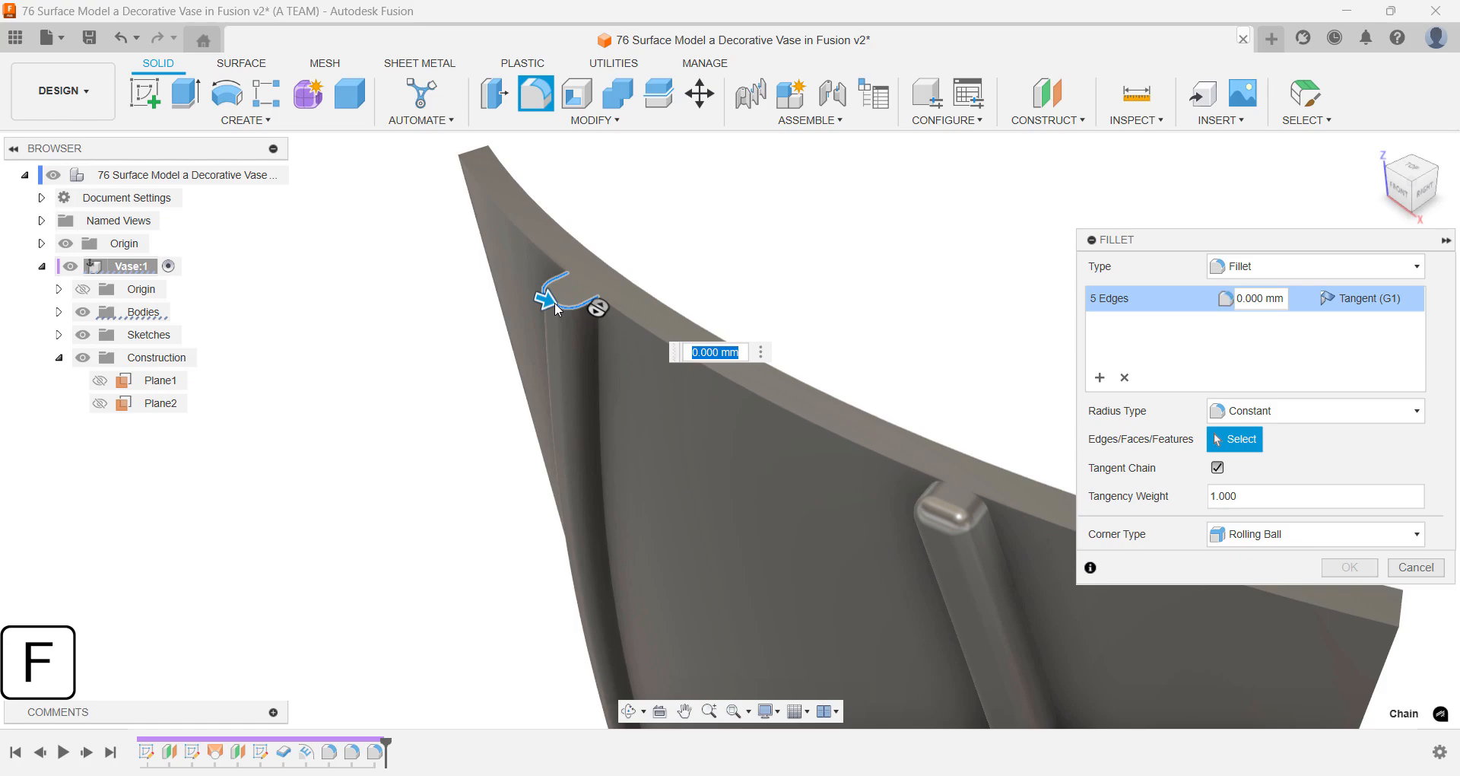
{"action": "type", "text": "1"}
{"action": "key", "text": "Return"}
- Fillet the rounded edge chains at the lower ends of both wavy ribs with a 1 mm radius
{"action": "scroll", "coordinate": [873, 231], "scroll_direction": "down", "scroll_amount": 5}
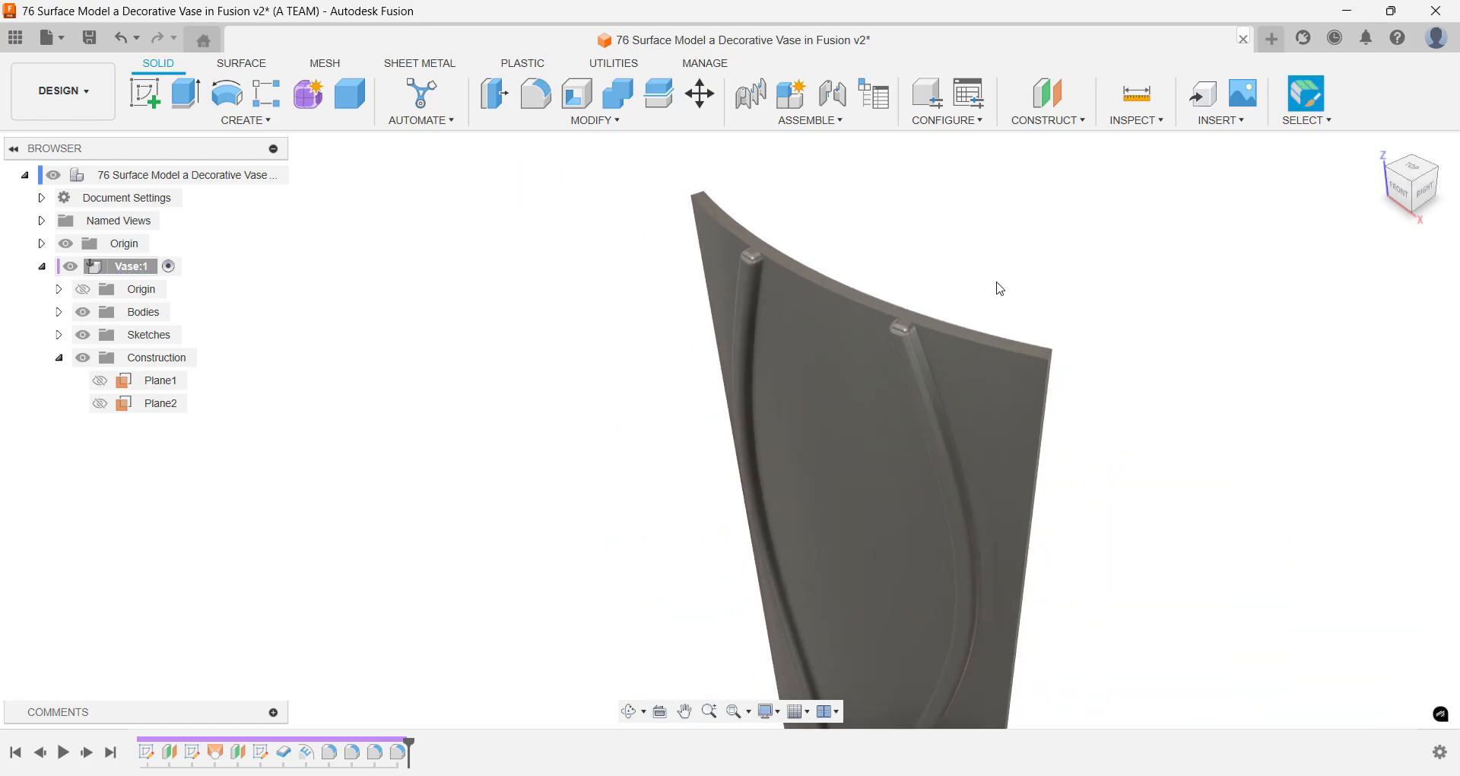
{"action": "middle_click_drag", "start_coordinate": [1103, 502], "coordinate": [1095, 205]}
{"action": "mouse_move", "coordinate": [1042, 620]}
{"action": "middle_mouse_down"}
{"action": "mouse_move", "coordinate": [1101, 284]}
{"action": "mouse_move", "coordinate": [1089, 286]}
{"action": "middle_mouse_up"}
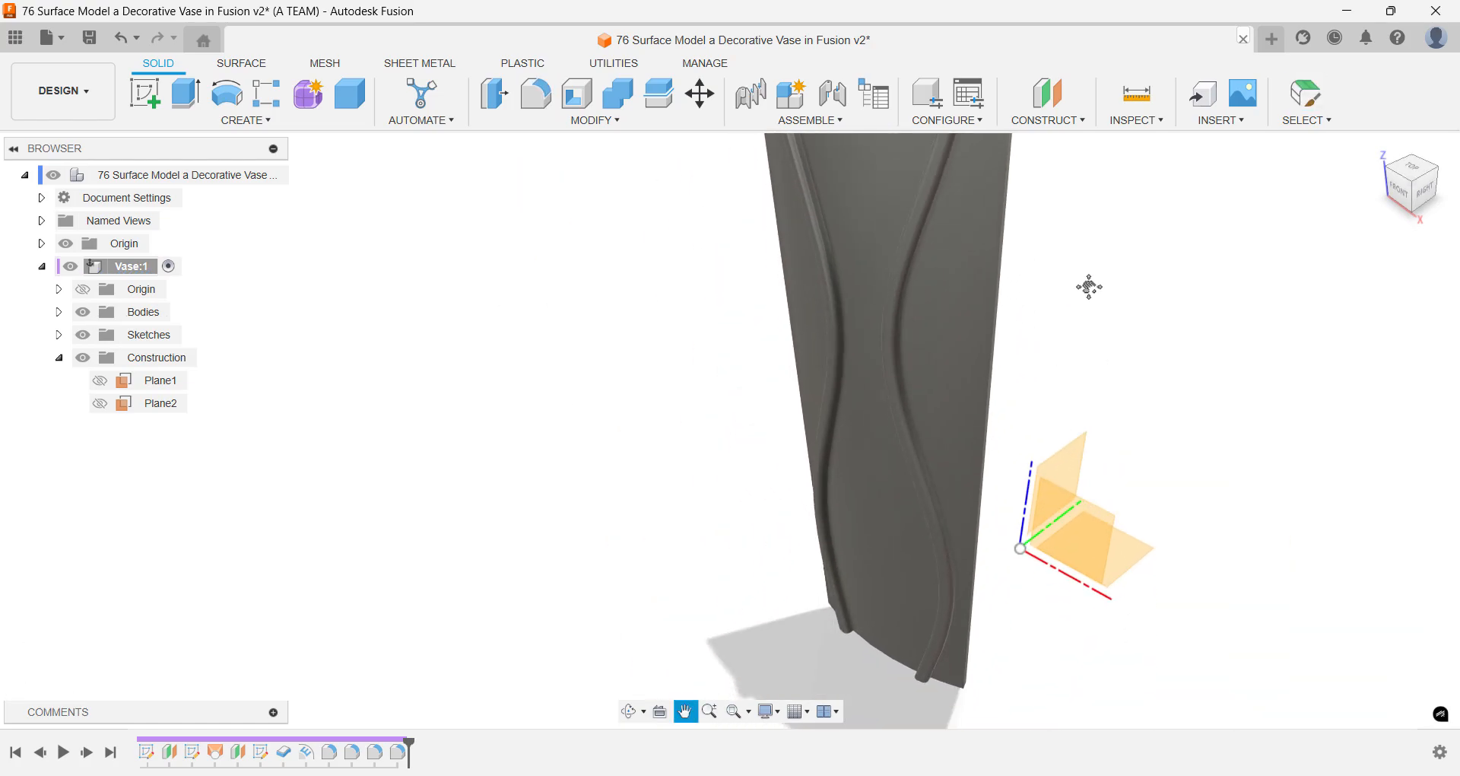
{"action": "scroll", "coordinate": [949, 582], "scroll_direction": "up", "scroll_amount": 6}
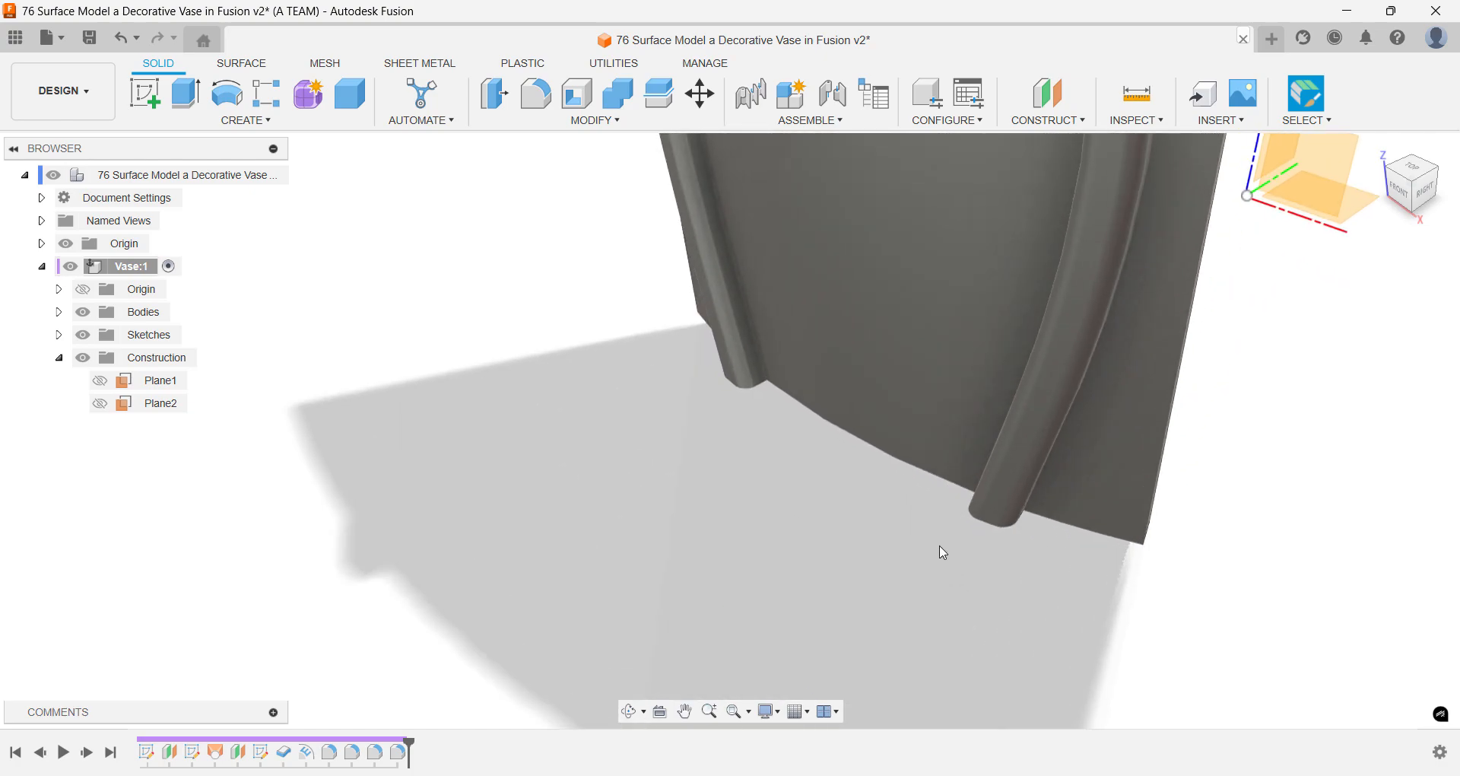
{"action": "middle_click_drag", "start_coordinate": [945, 548], "coordinate": [920, 457], "text": "shift"}
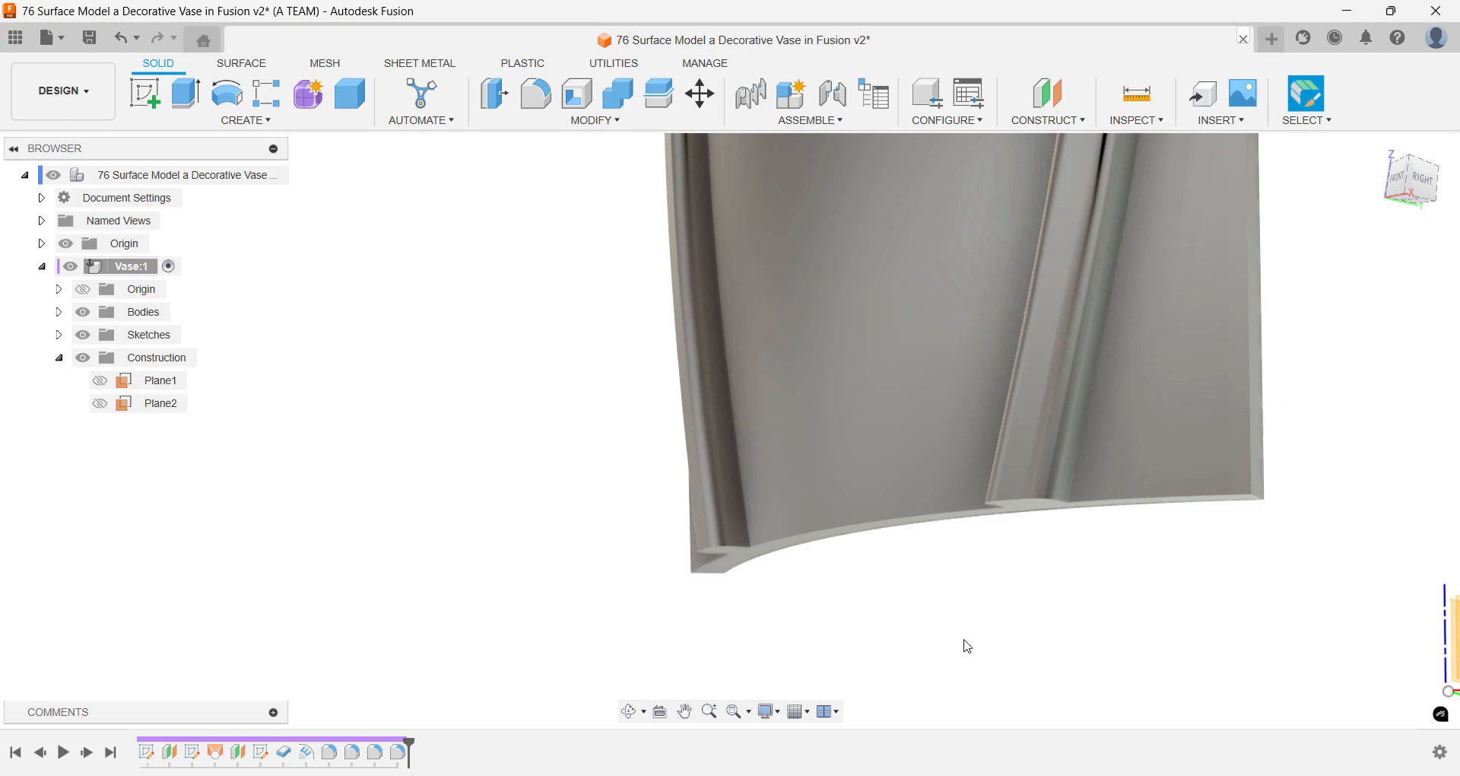
{"action": "key", "text": "f"}
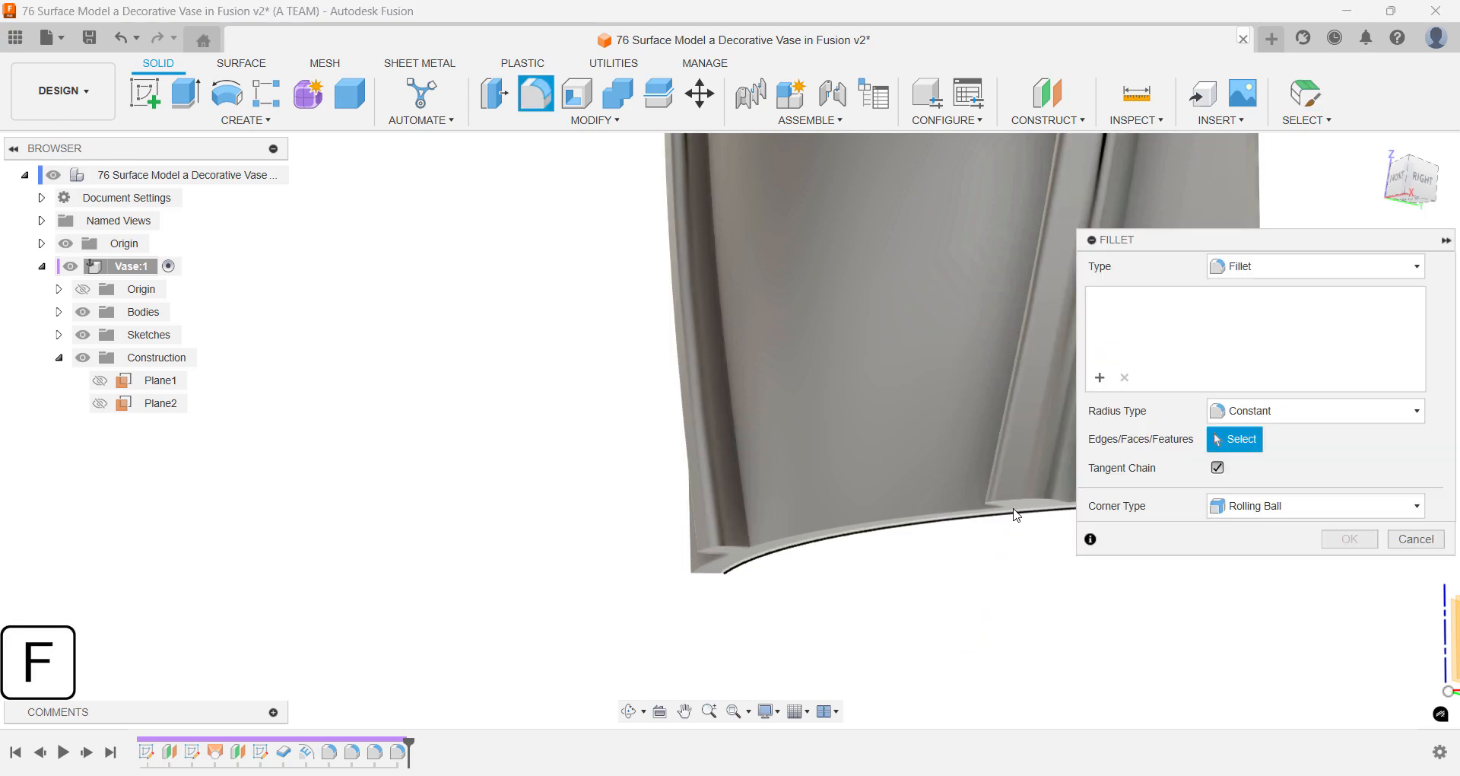
{"action": "left_click", "coordinate": [1017, 507]}
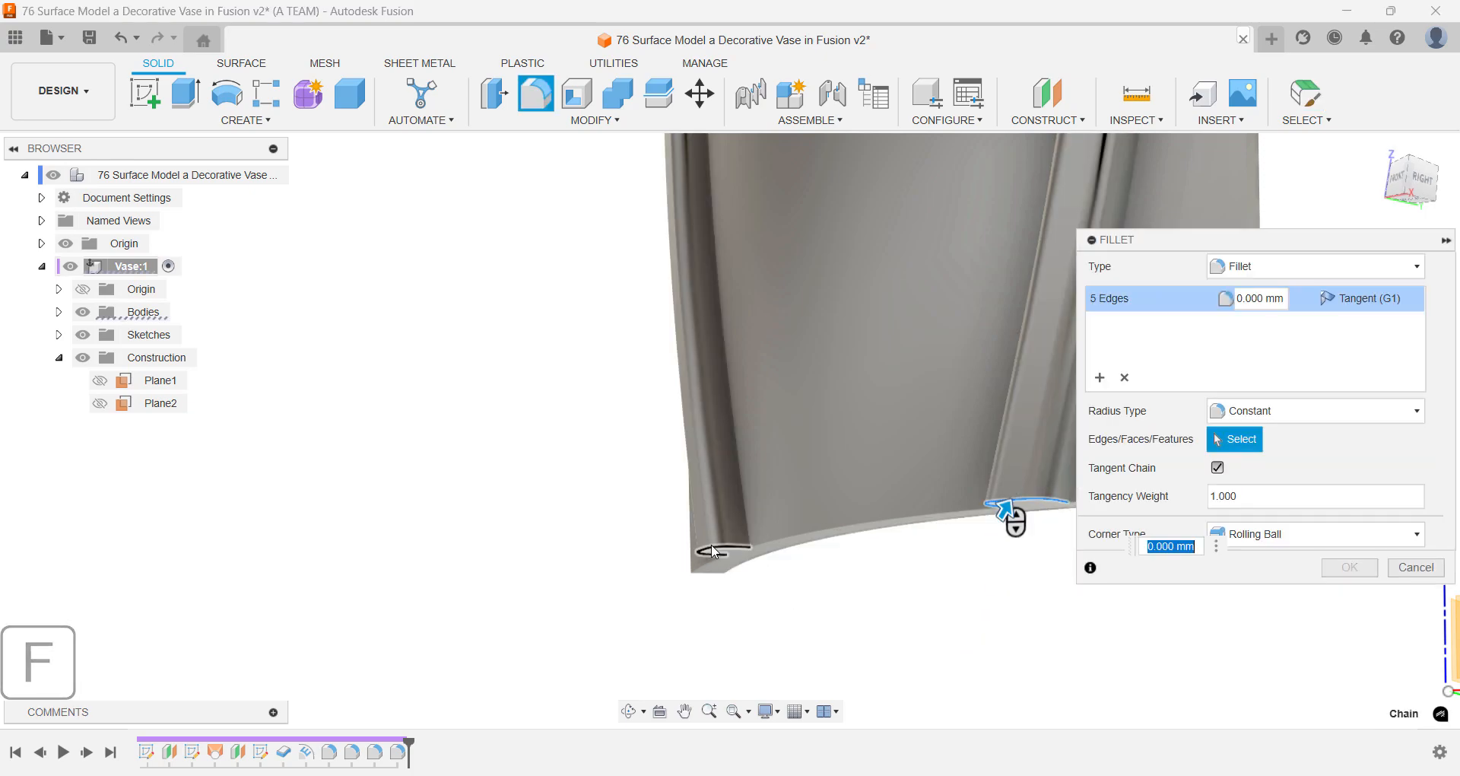
{"action": "type", "text": "1"}
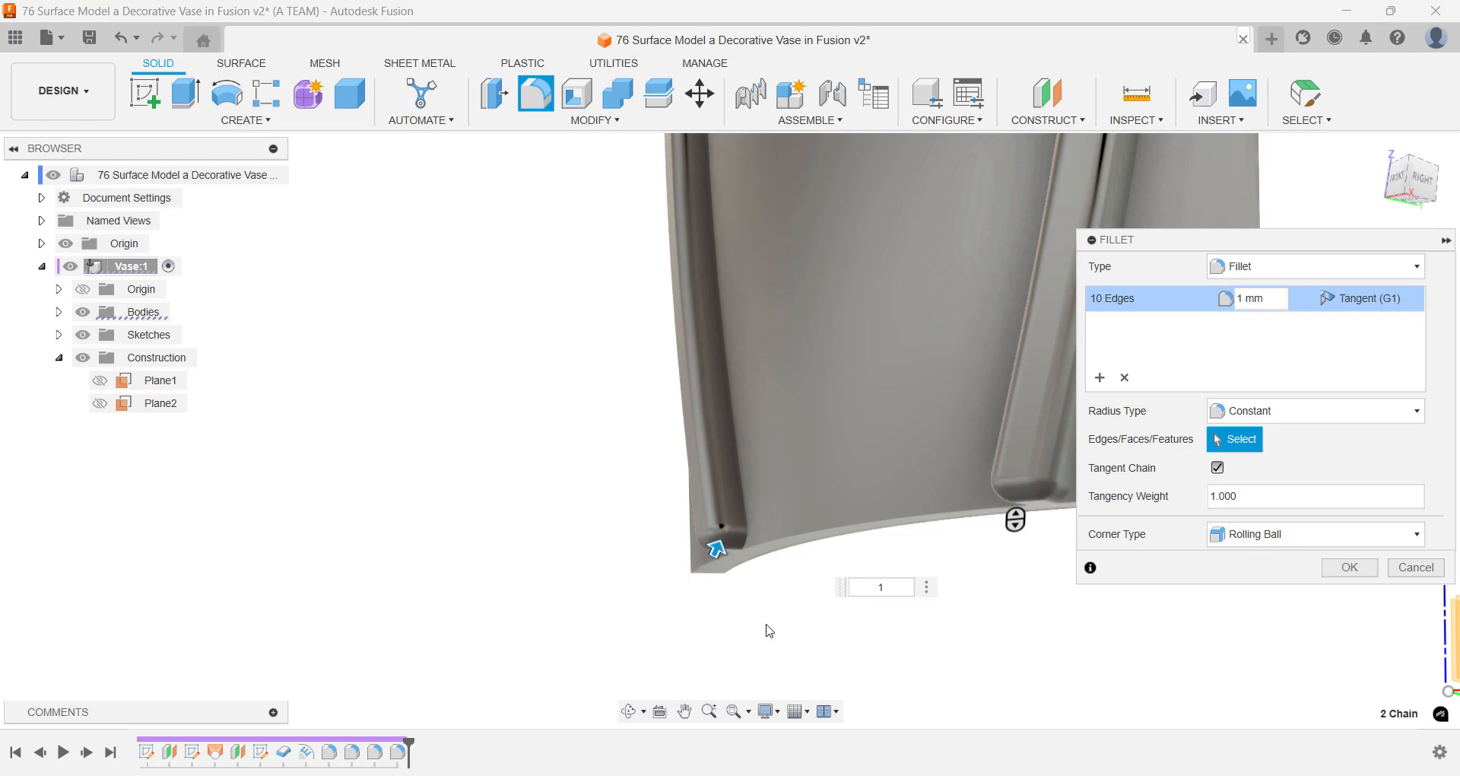
{"action": "key", "text": "Return"}
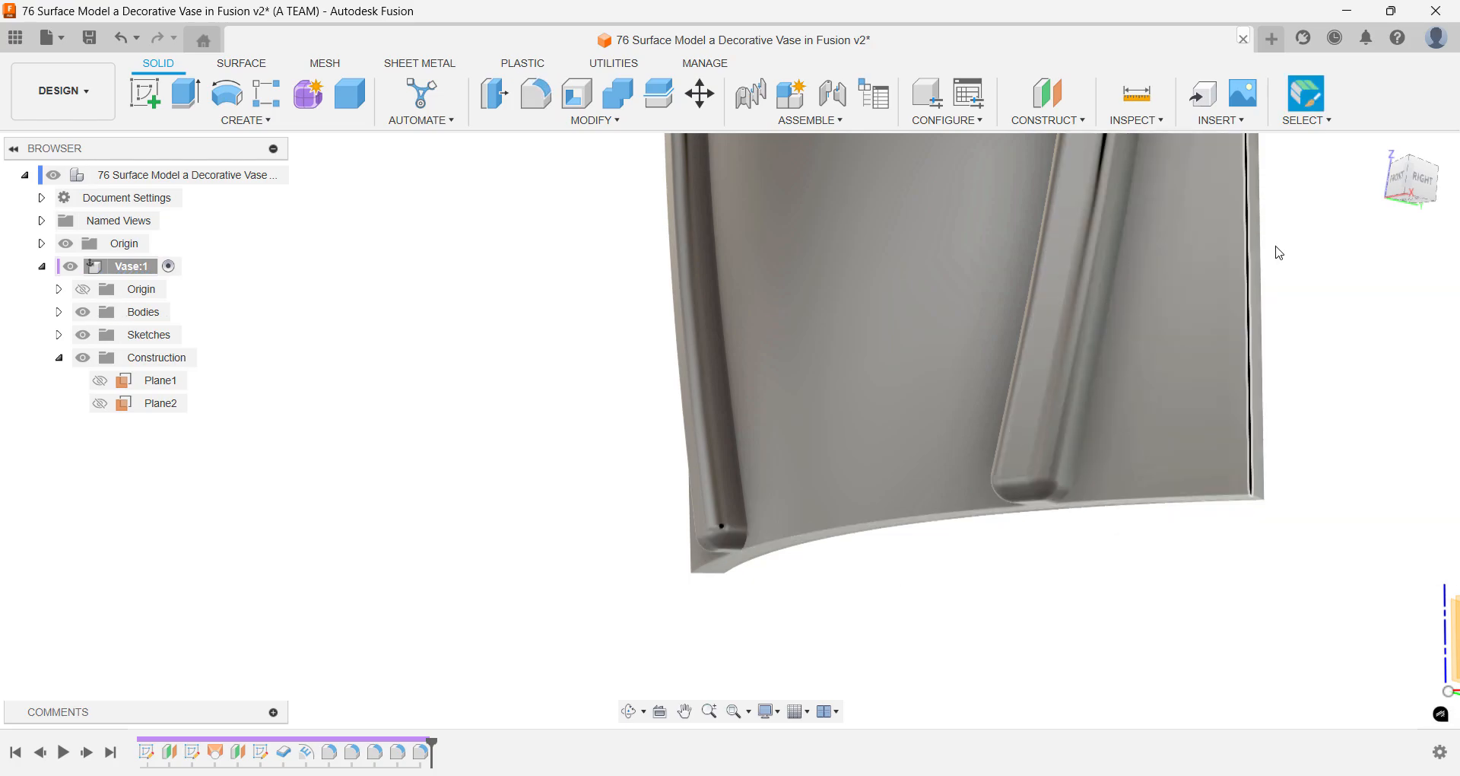
- Search the appearance library for "matte" and apply Plastic - Matte (Red) to only the outer face beside the right-hand rib
{"action": "left_click", "coordinate": [1380, 150]}
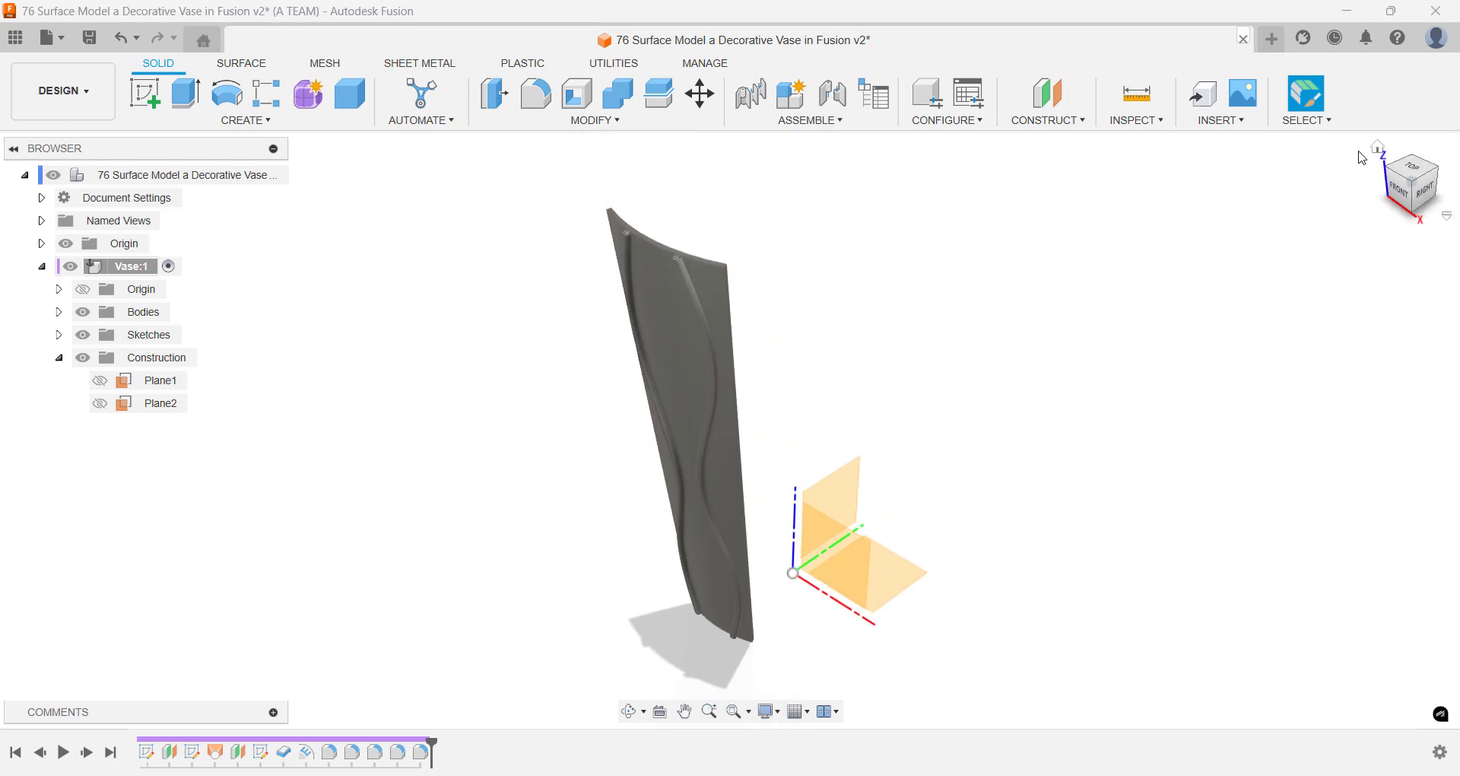
{"action": "key", "text": "a"}
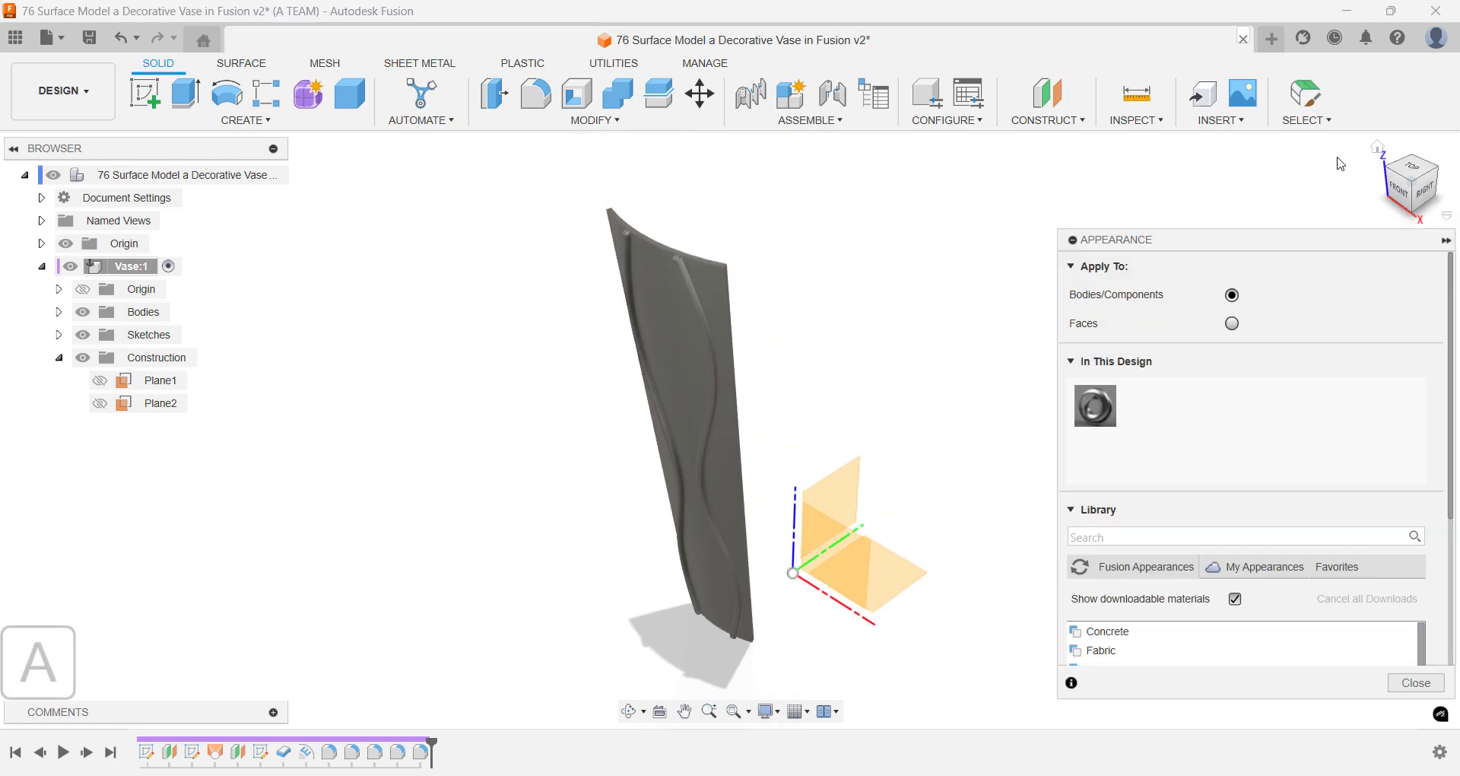
{"action": "left_click_drag", "start_coordinate": [1275, 241], "coordinate": [1278, 146]}
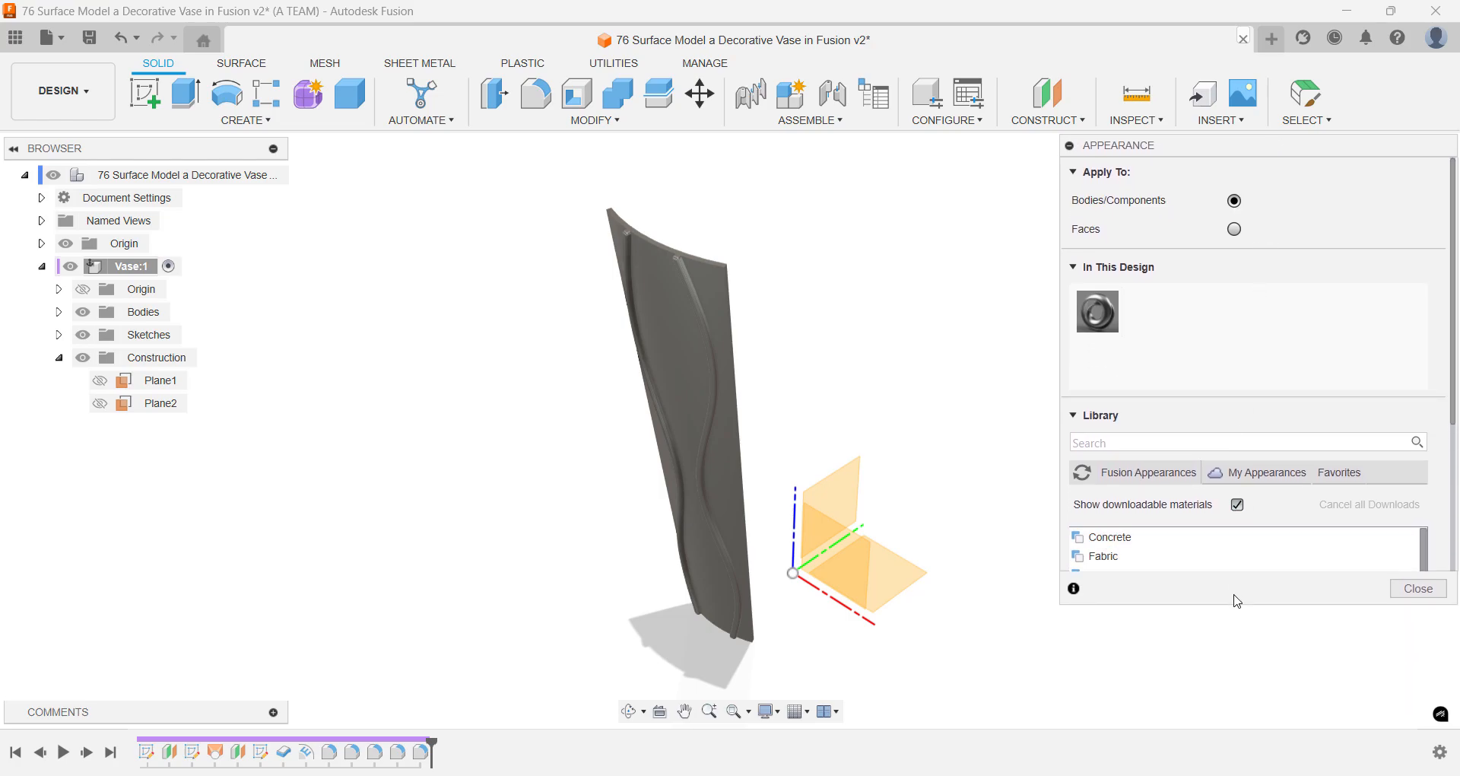
{"action": "left_click_drag", "start_coordinate": [1235, 606], "coordinate": [1221, 731]}
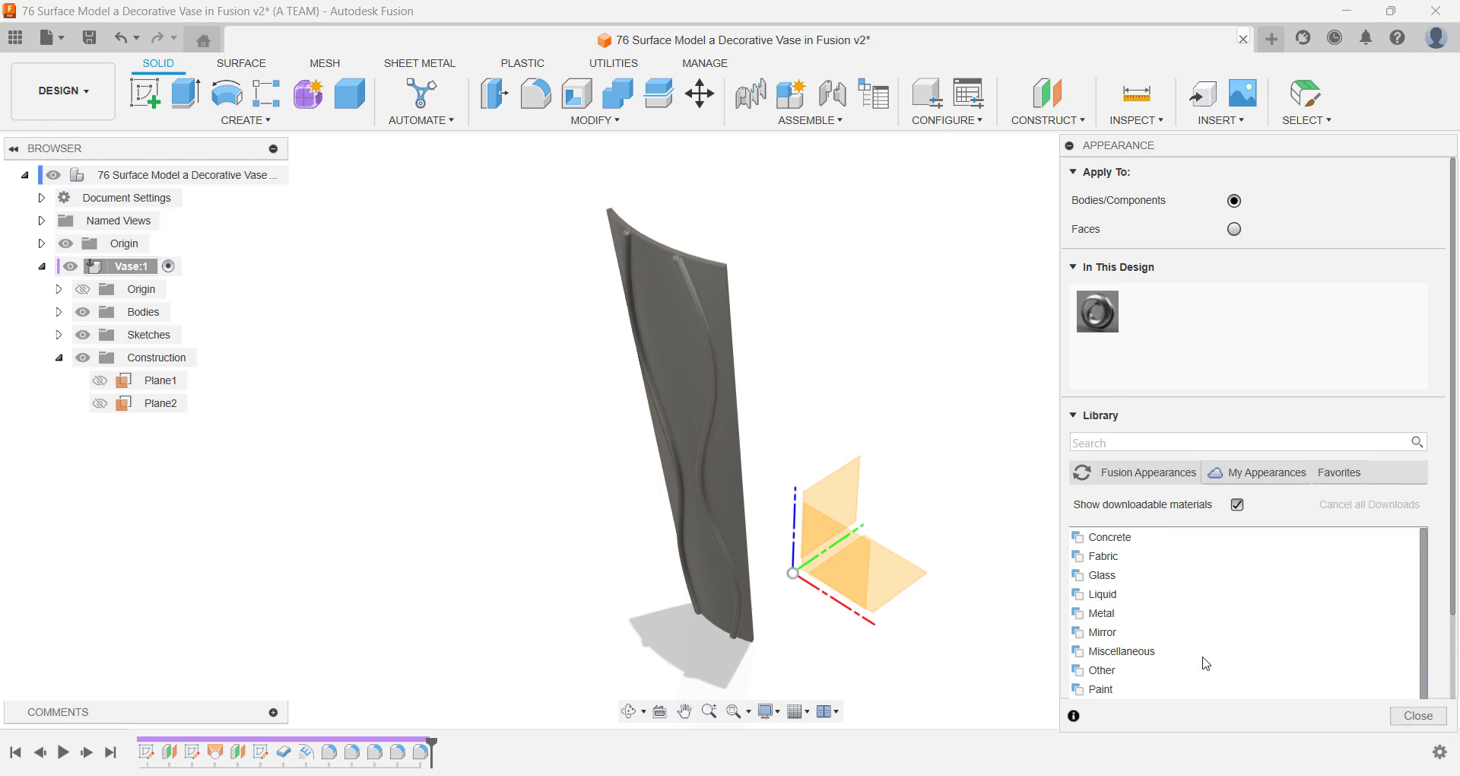
{"action": "left_click", "coordinate": [1096, 445]}
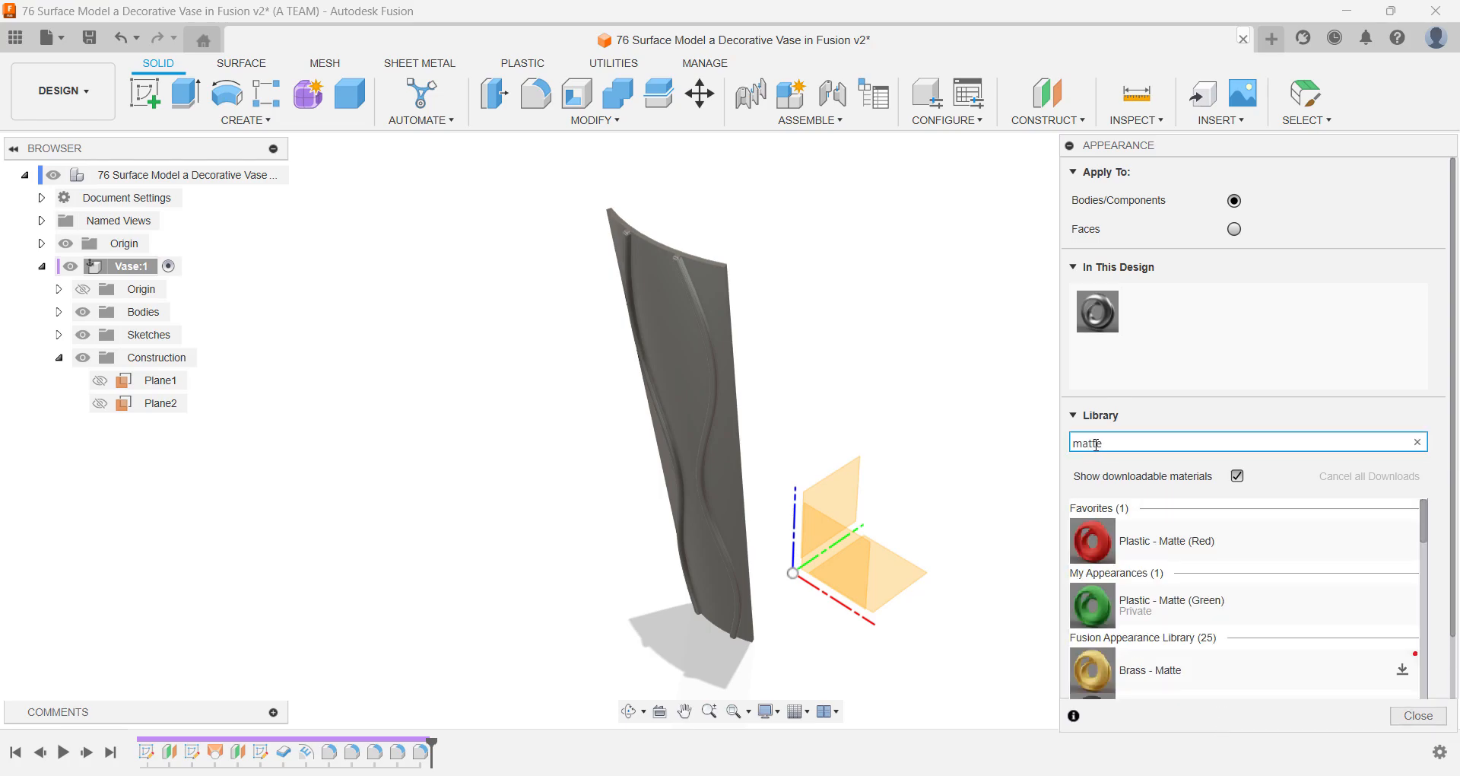
{"action": "left_click", "coordinate": [1238, 231]}
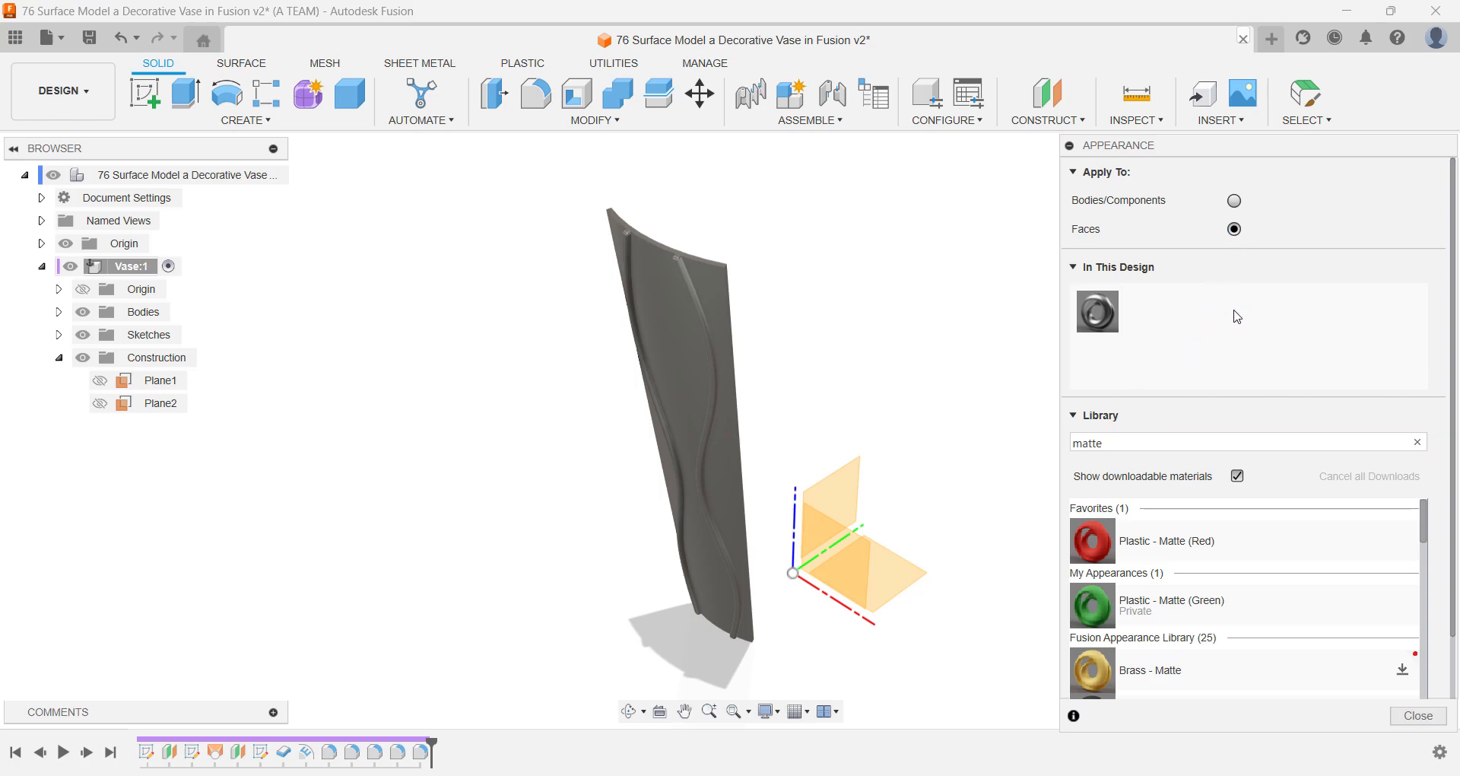
{"action": "left_click_drag", "start_coordinate": [1147, 534], "coordinate": [720, 297]}
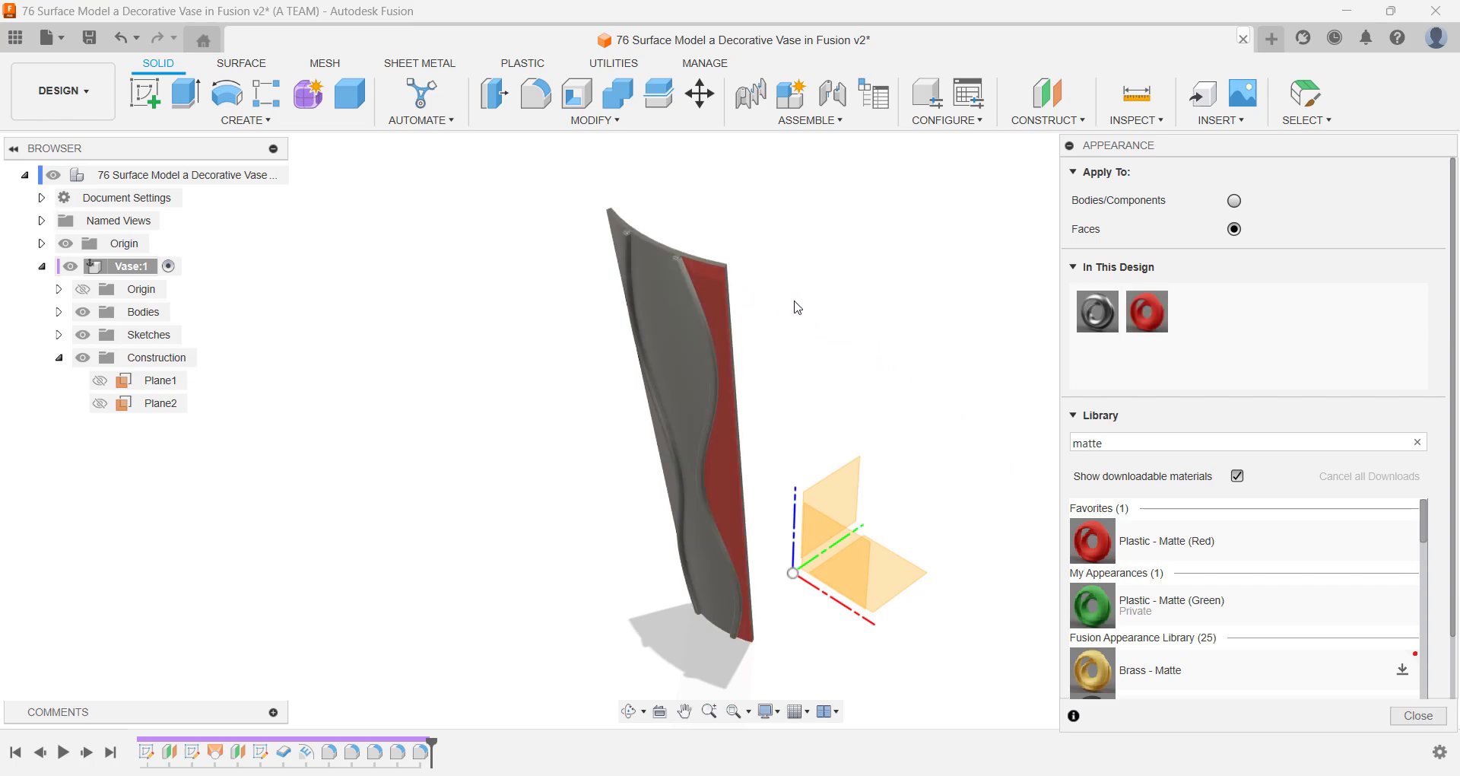
- Change the colour of the applied Plastic - Matte (Red) appearance to #606c38 and duplicate that appearance within the design
{"action": "right_click", "coordinate": [1141, 310]}
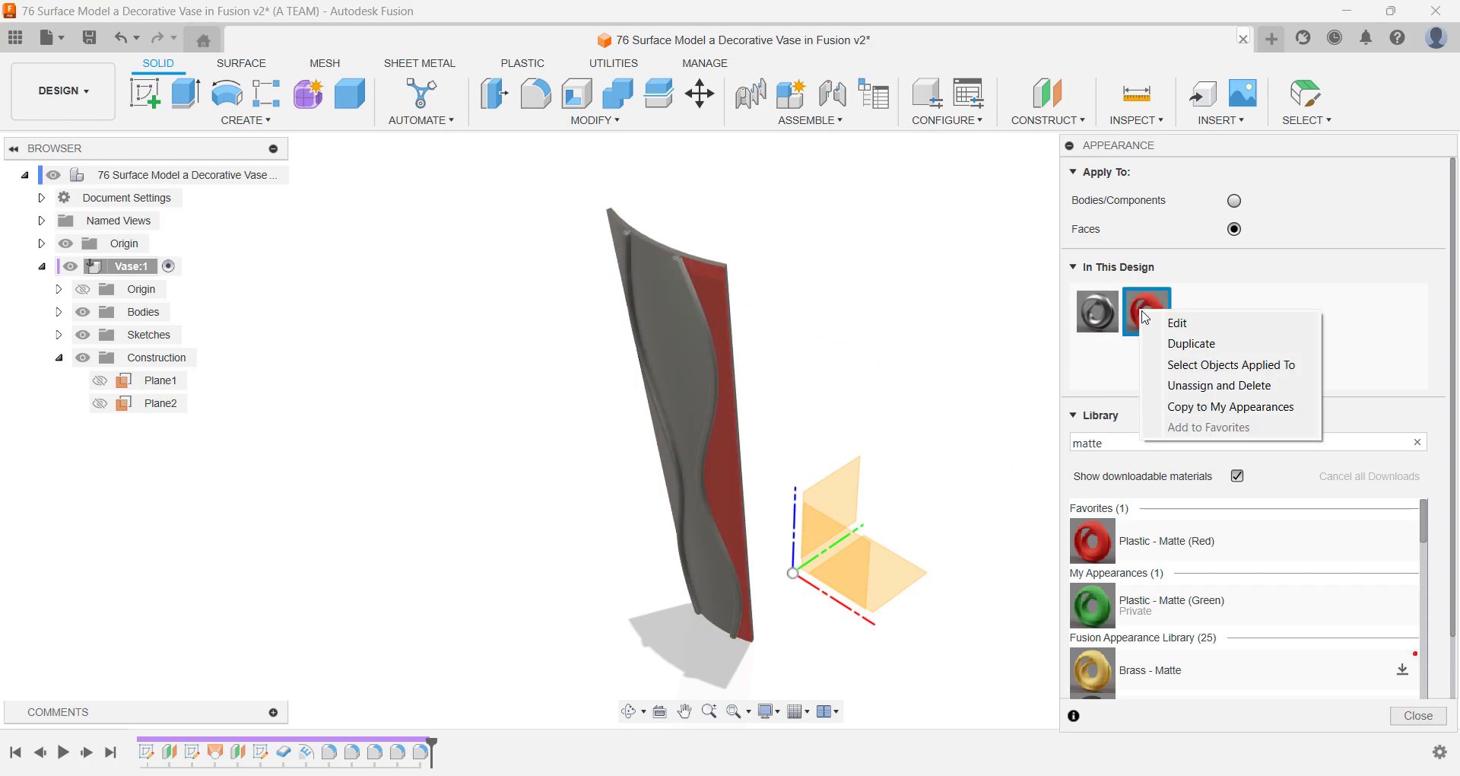
{"action": "left_click", "coordinate": [1163, 324]}
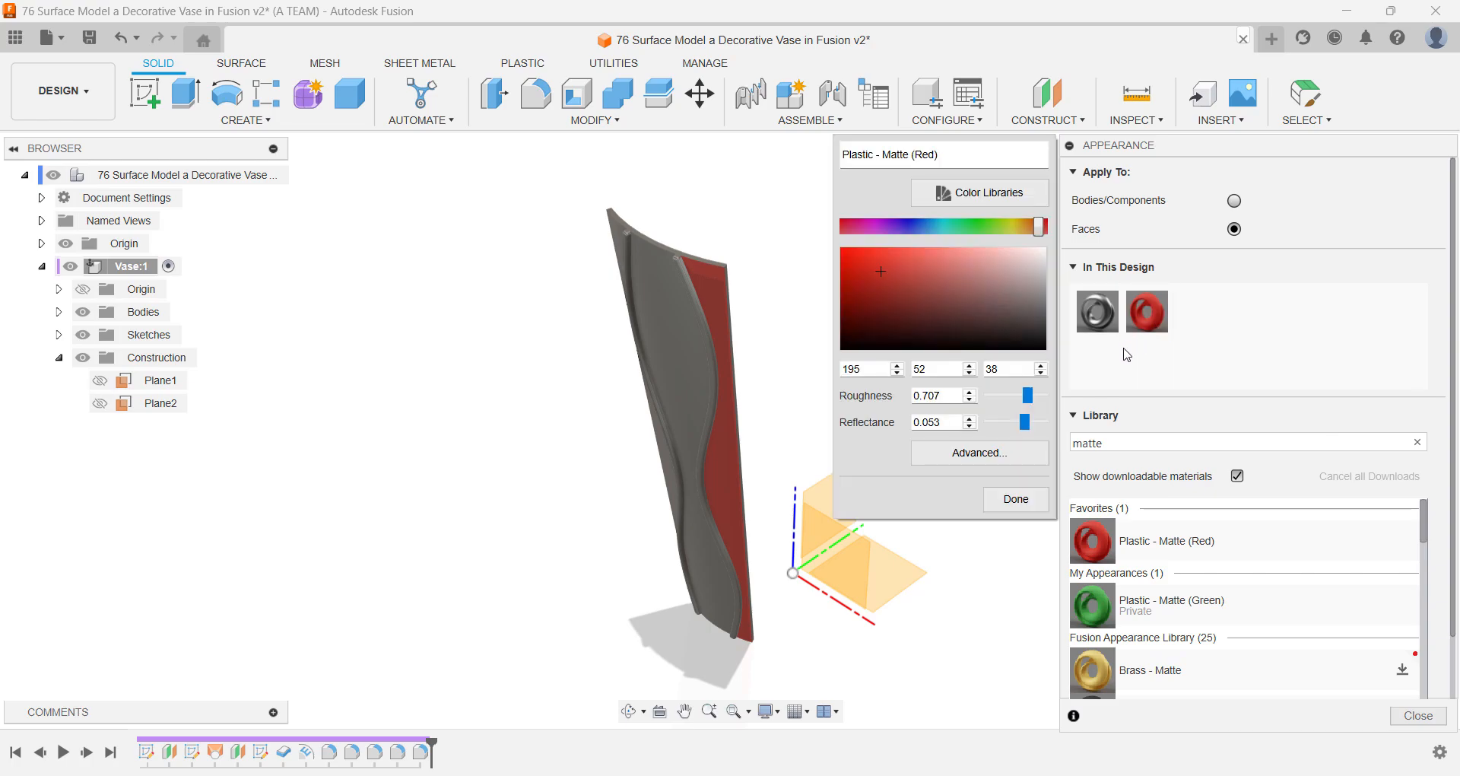
{"action": "left_click", "coordinate": [1027, 454]}
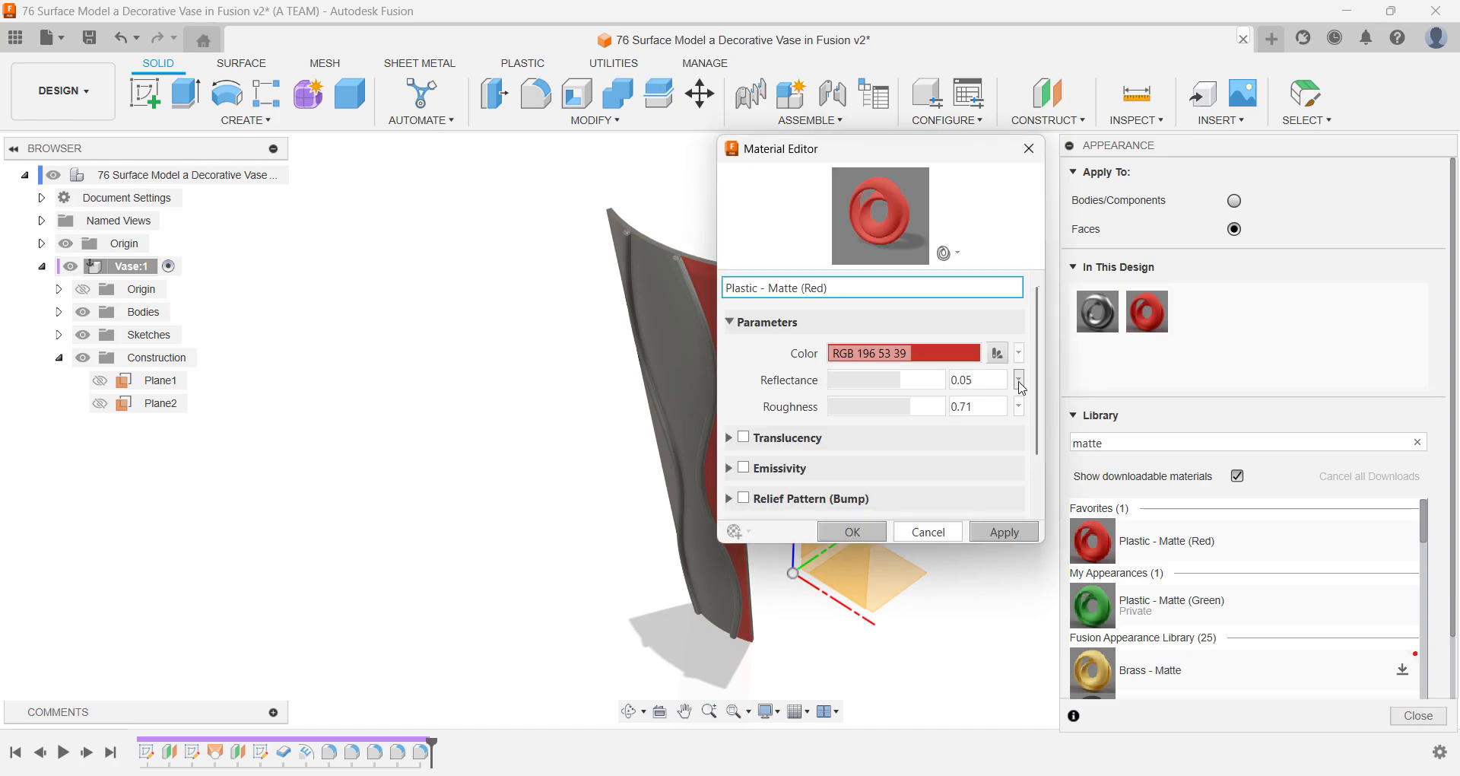
{"action": "left_click", "coordinate": [1019, 353]}
{"action": "left_click", "coordinate": [984, 419]}
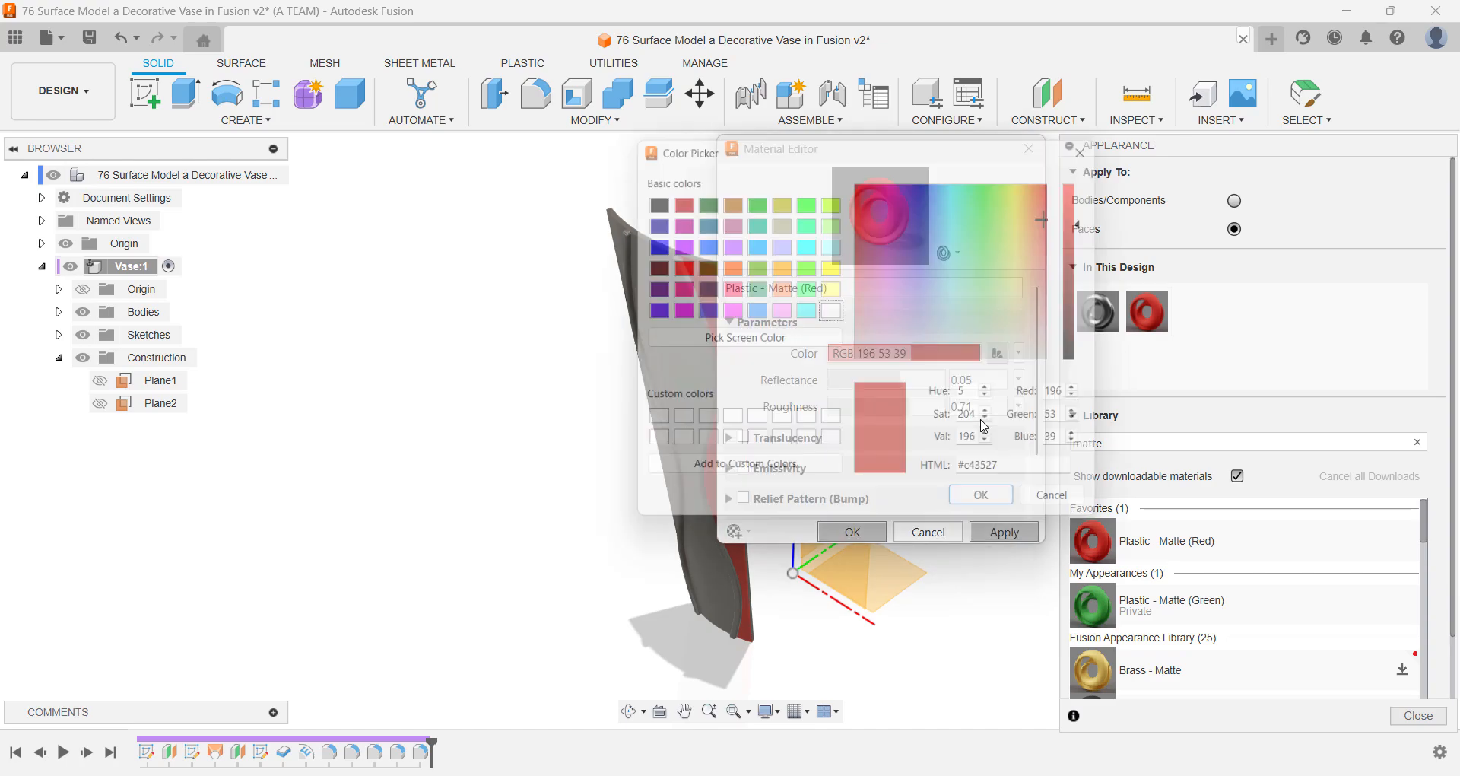
{"action": "left_click_drag", "start_coordinate": [1032, 474], "coordinate": [895, 467]}
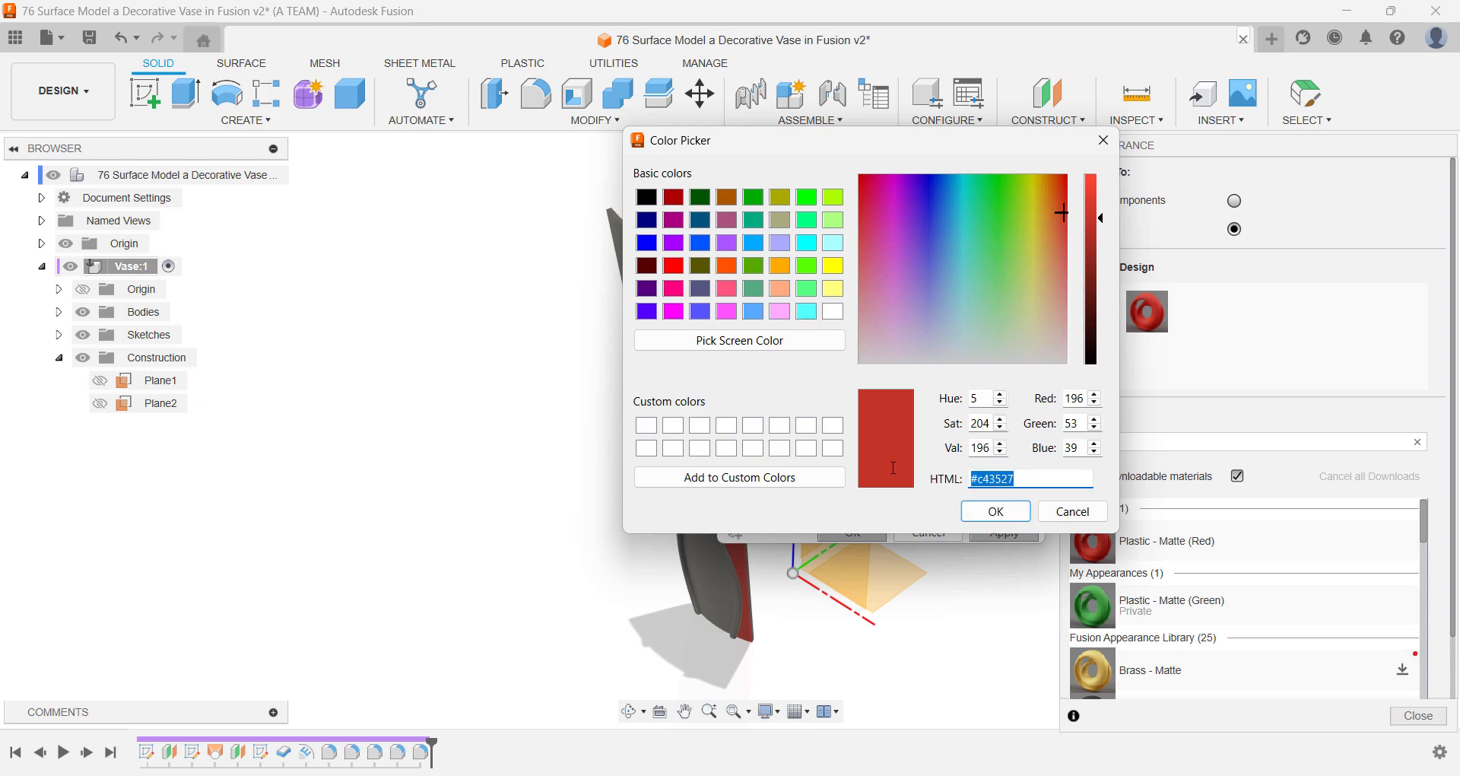
{"action": "type", "text": "#606c38"}
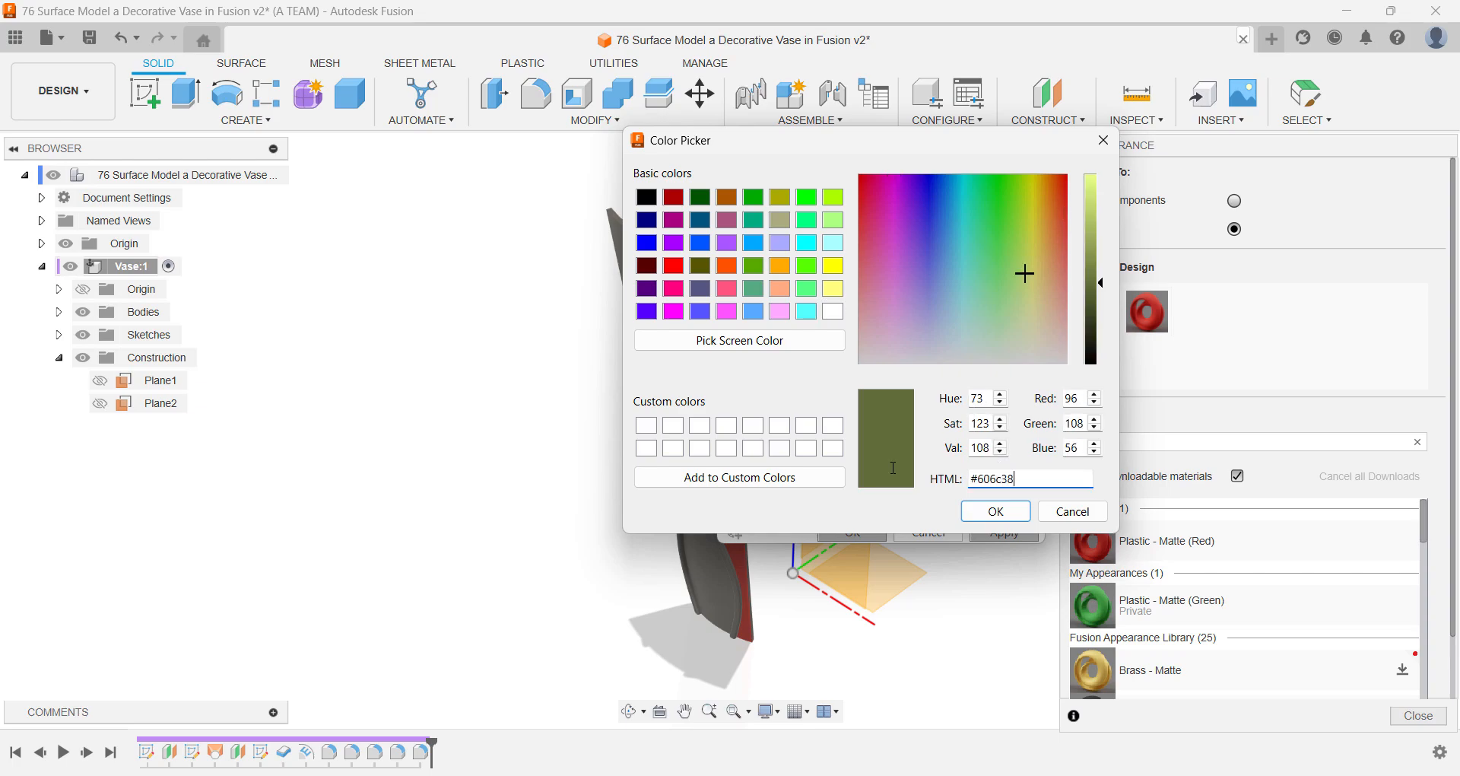
{"action": "key", "text": "Return"}
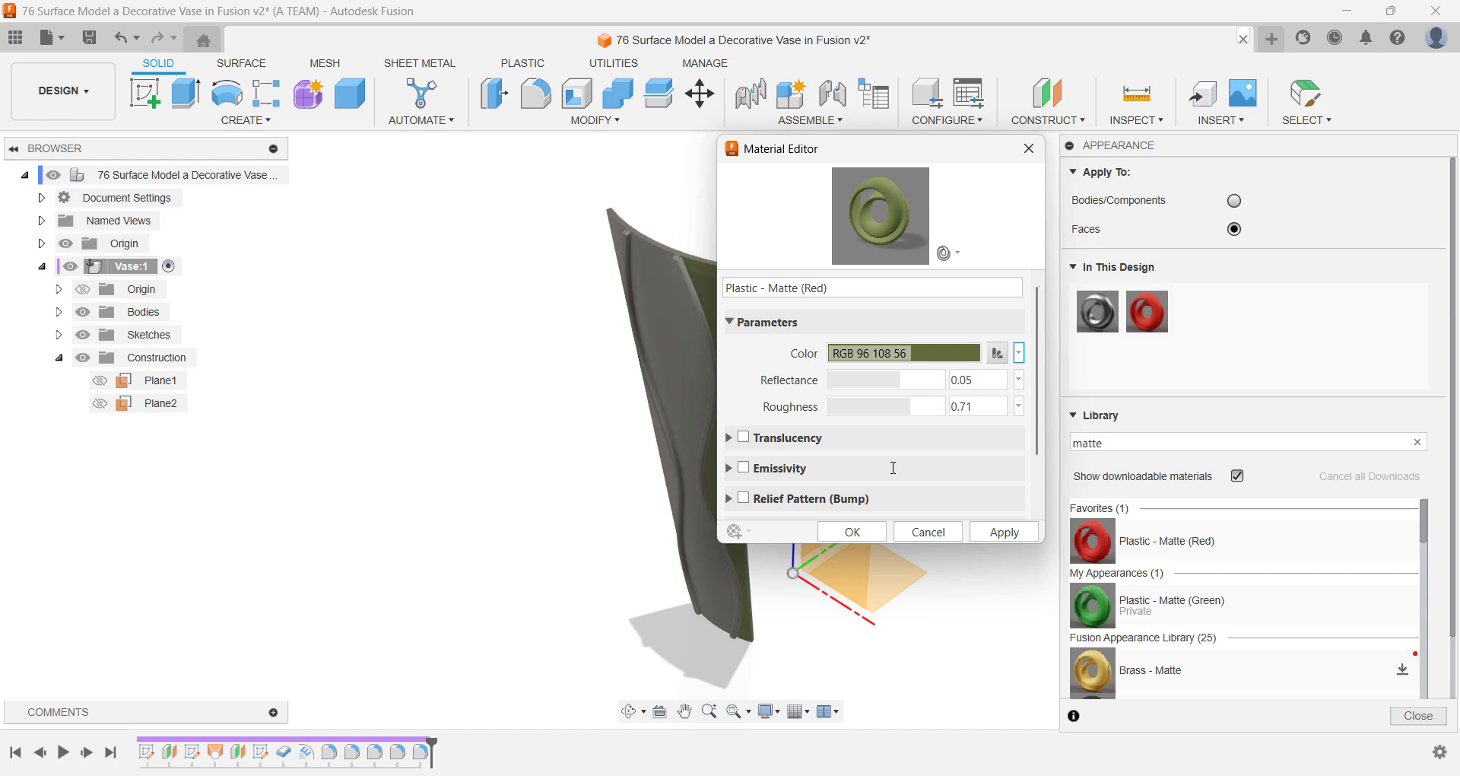
{"action": "left_click", "coordinate": [870, 530]}
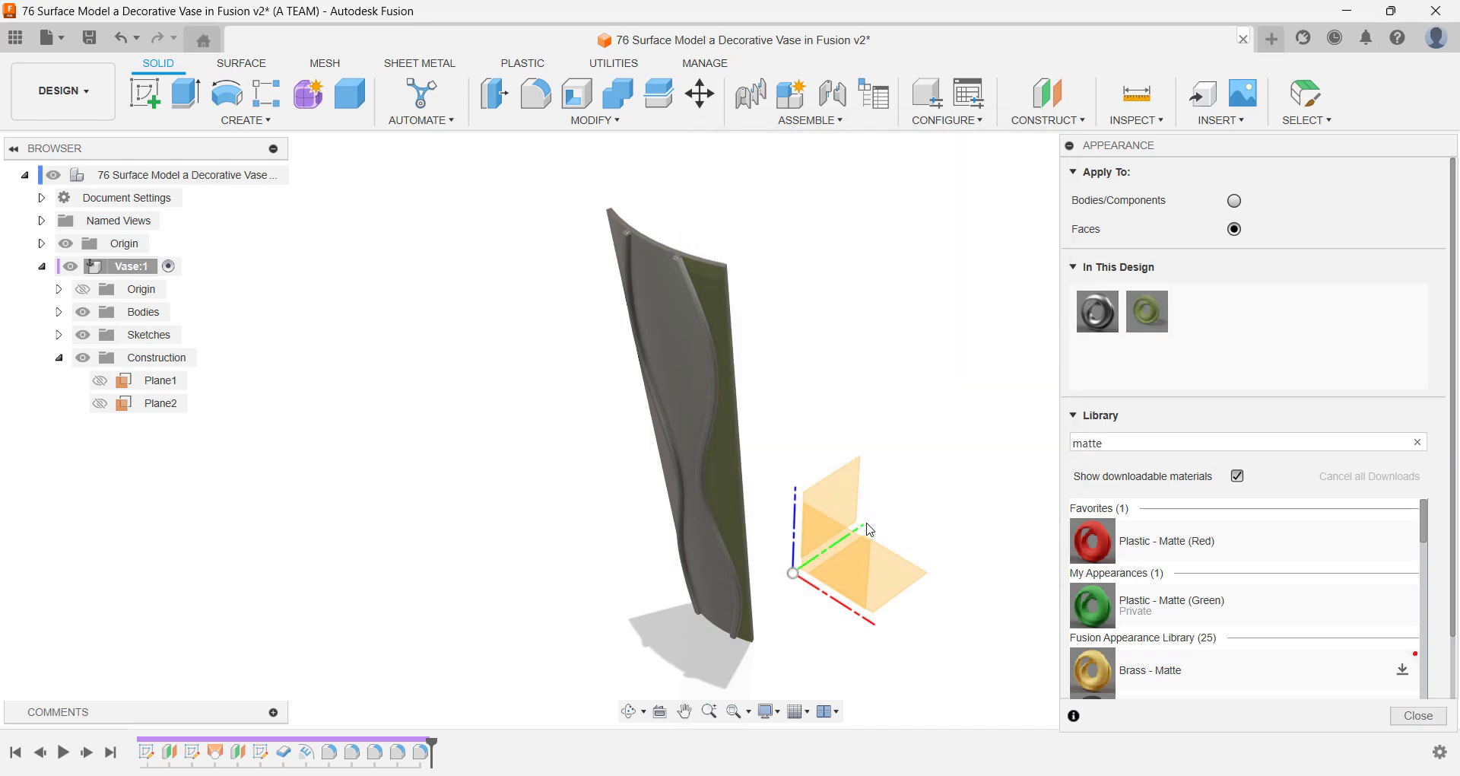
{"action": "right_click", "coordinate": [1156, 314]}
{"action": "left_click", "coordinate": [1190, 347]}
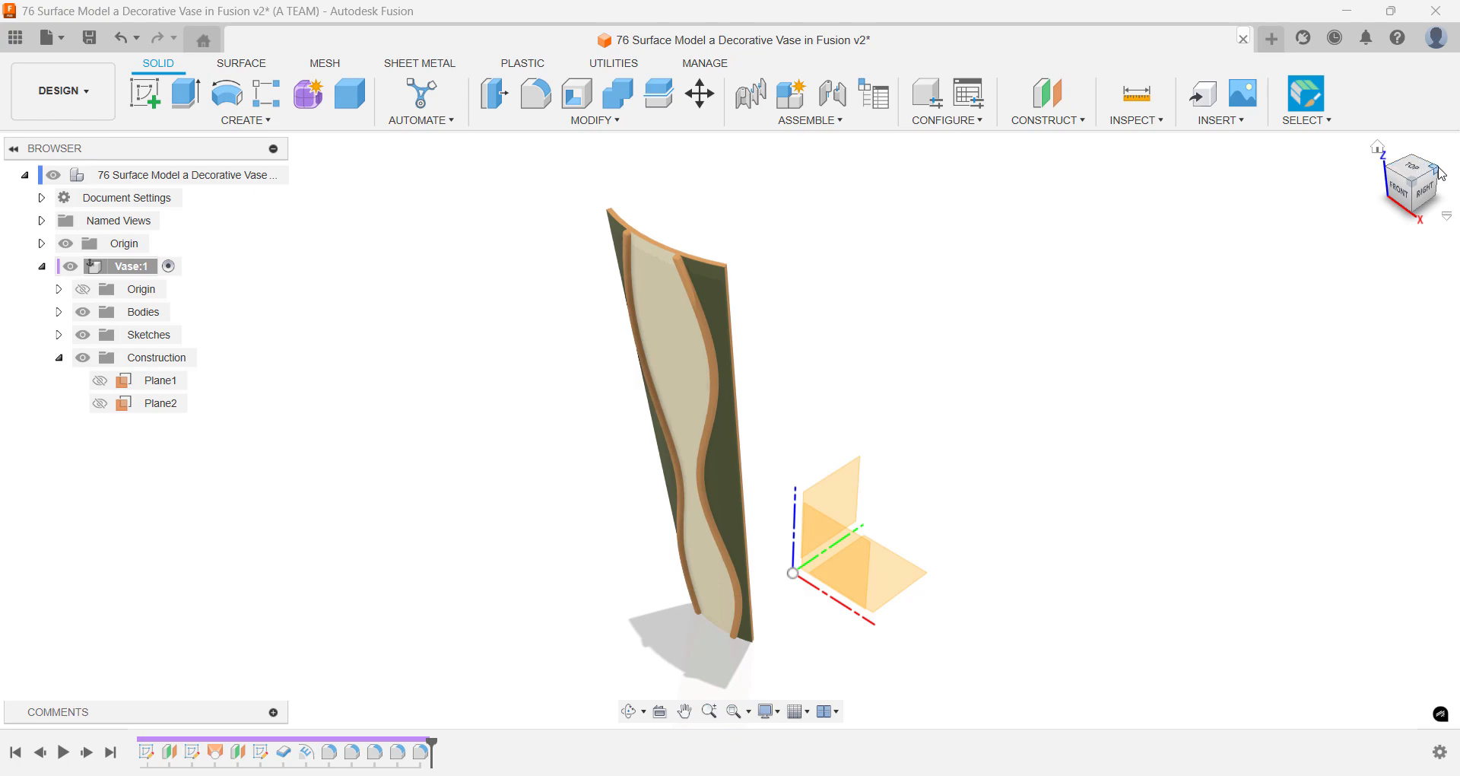
- Save the design with the version description "Before making pattern"
{"action": "left_click", "coordinate": [1443, 174]}
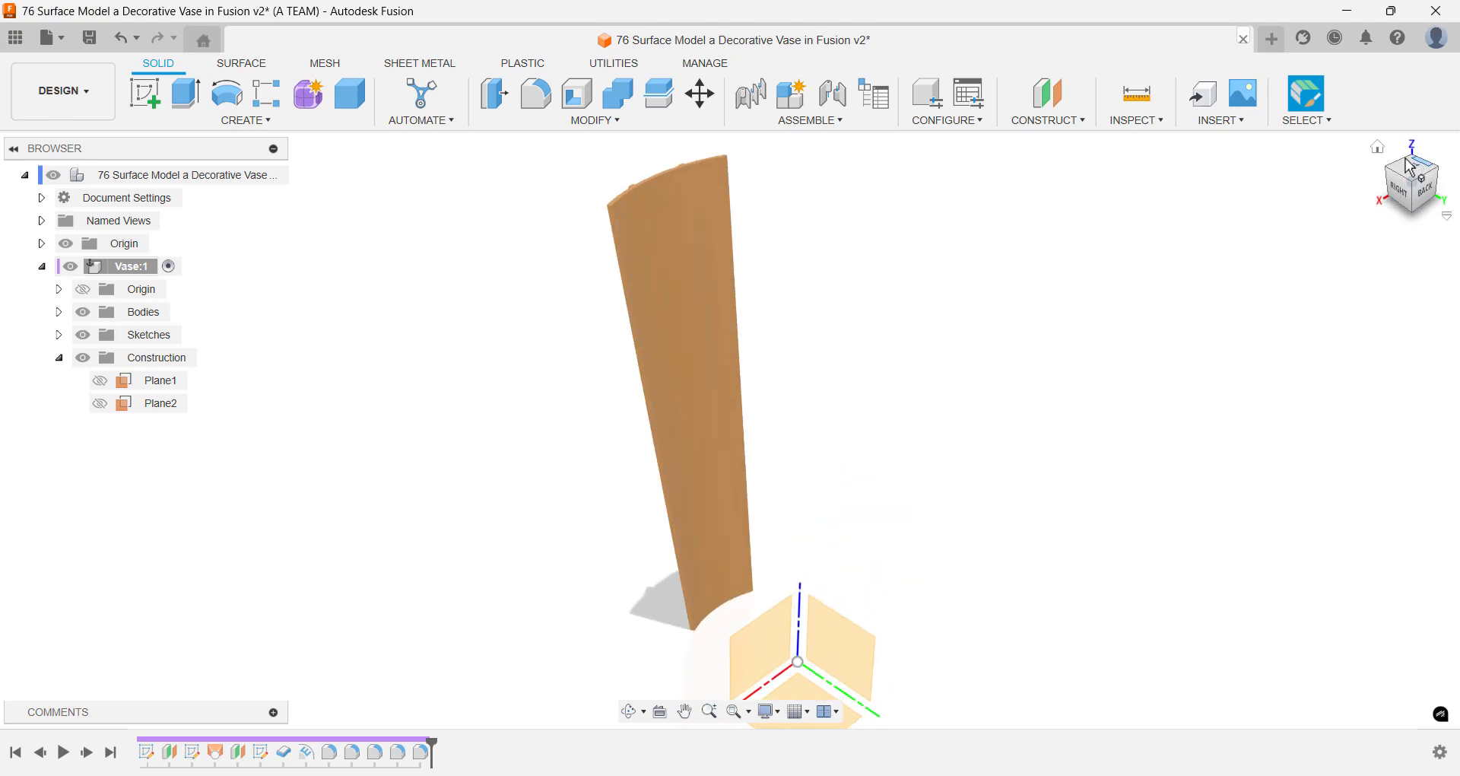
{"action": "left_click", "coordinate": [1379, 150]}
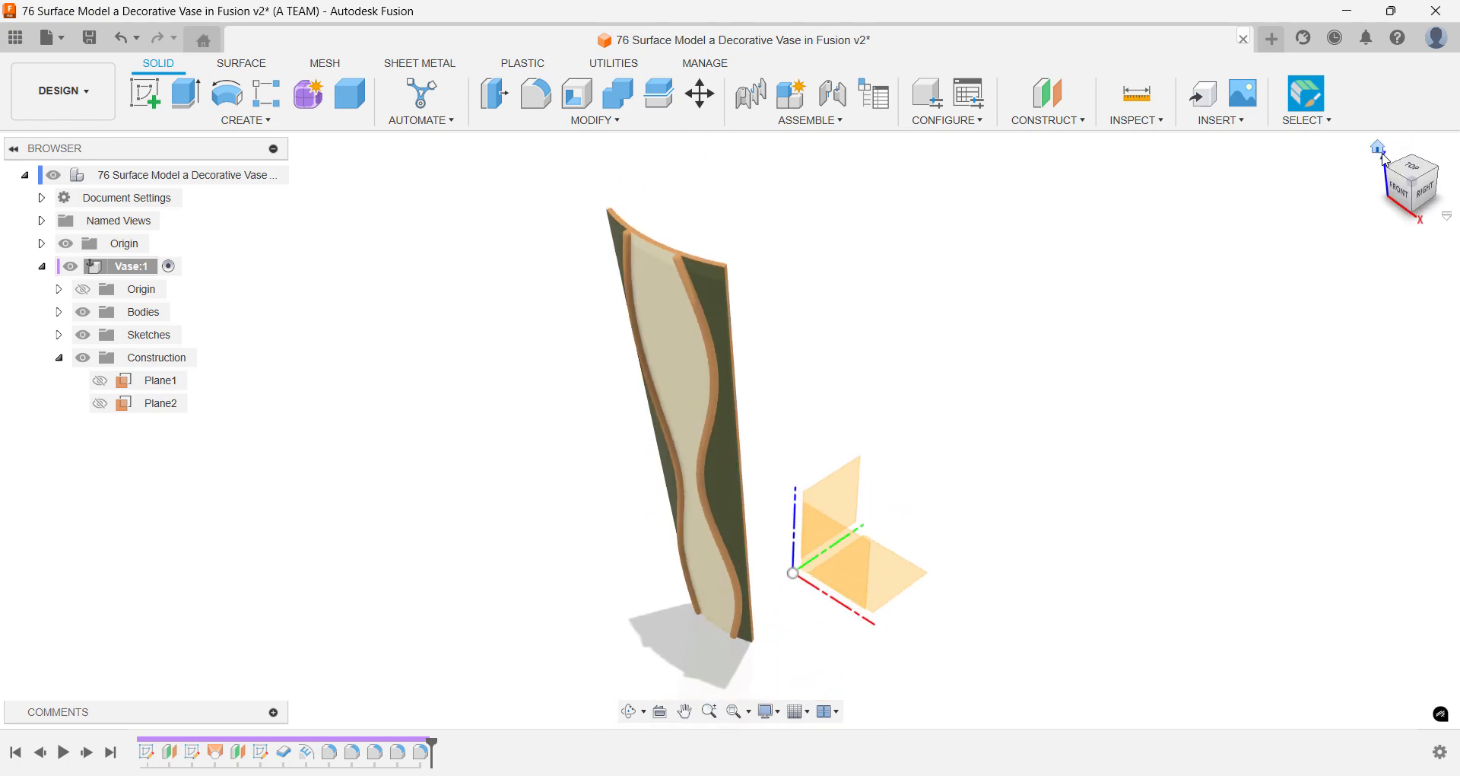
{"action": "key", "text": "ctrl+s"}
{"action": "type", "text": "Be"}
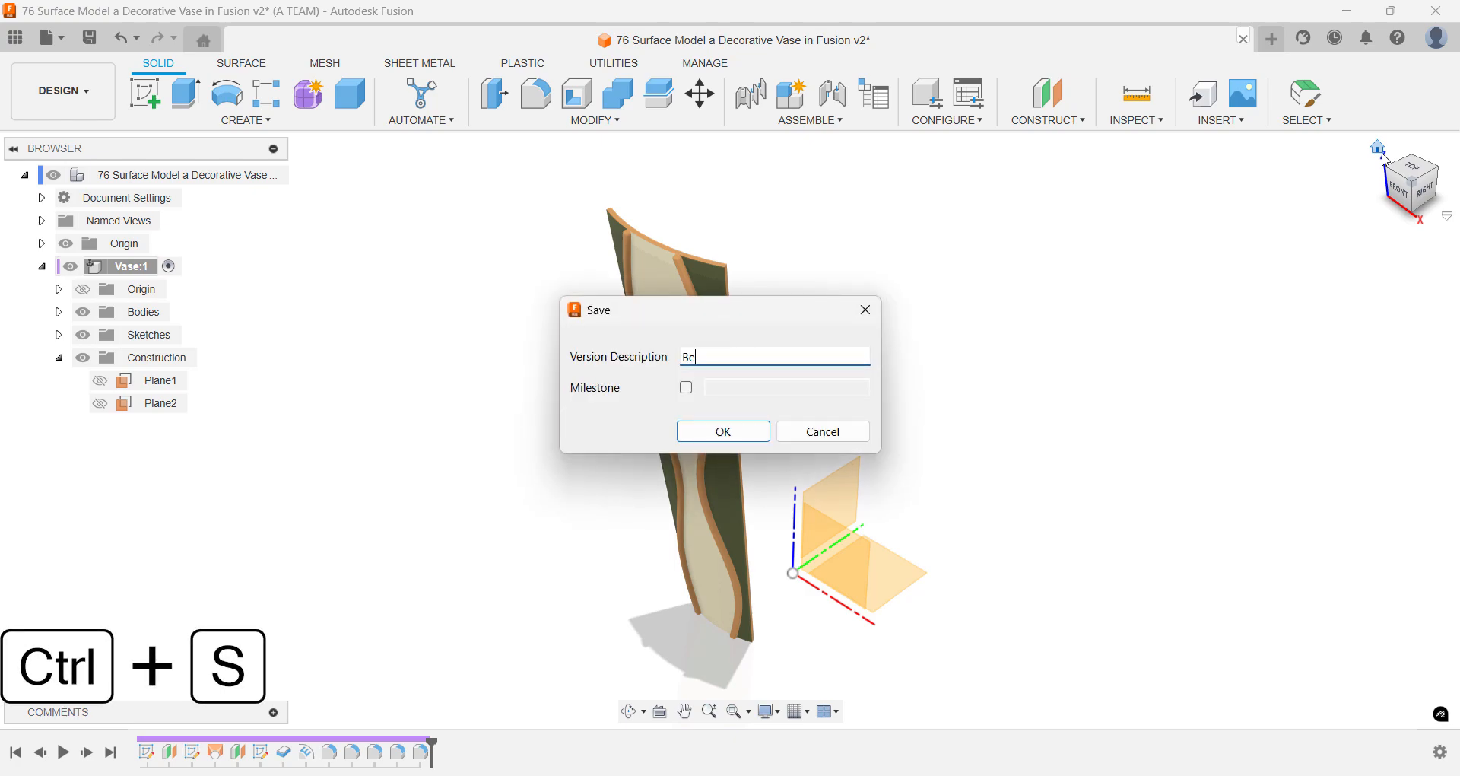
{"action": "type", "text": "fore making pattr"}
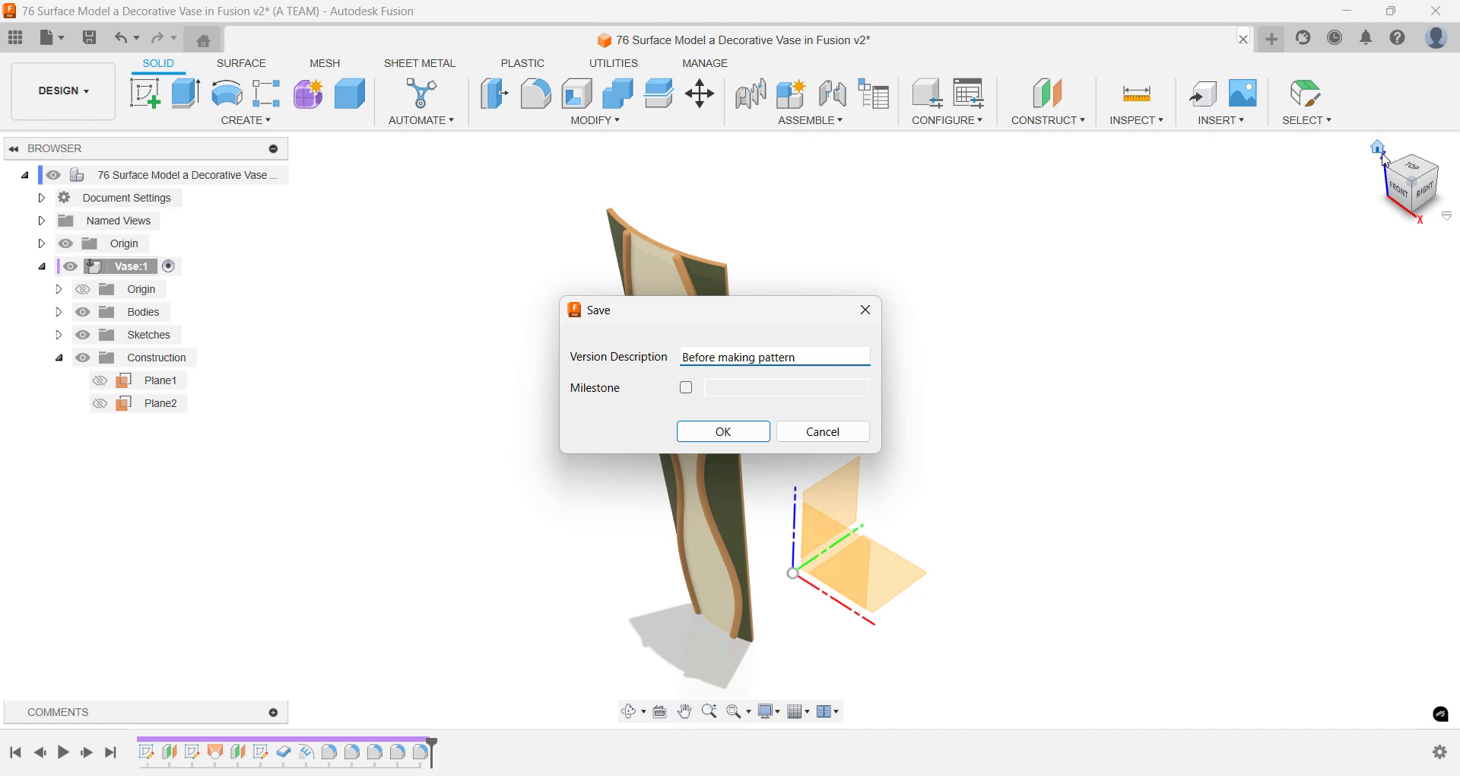
{"action": "key", "text": "Return"}
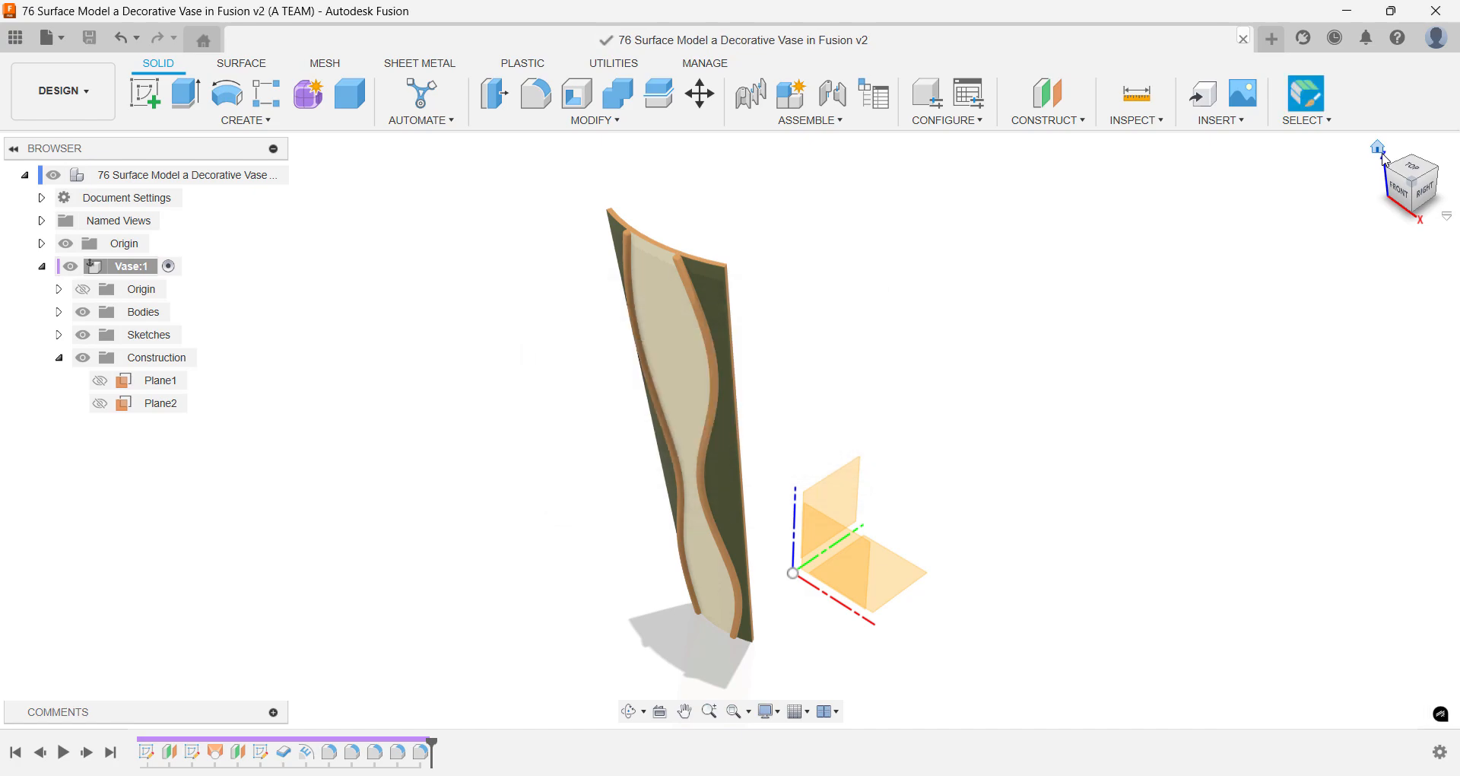
- Create a full circular pattern of the wall segment body around the vertical Z axis with a quantity of 8
{"action": "type", "text": "s"}
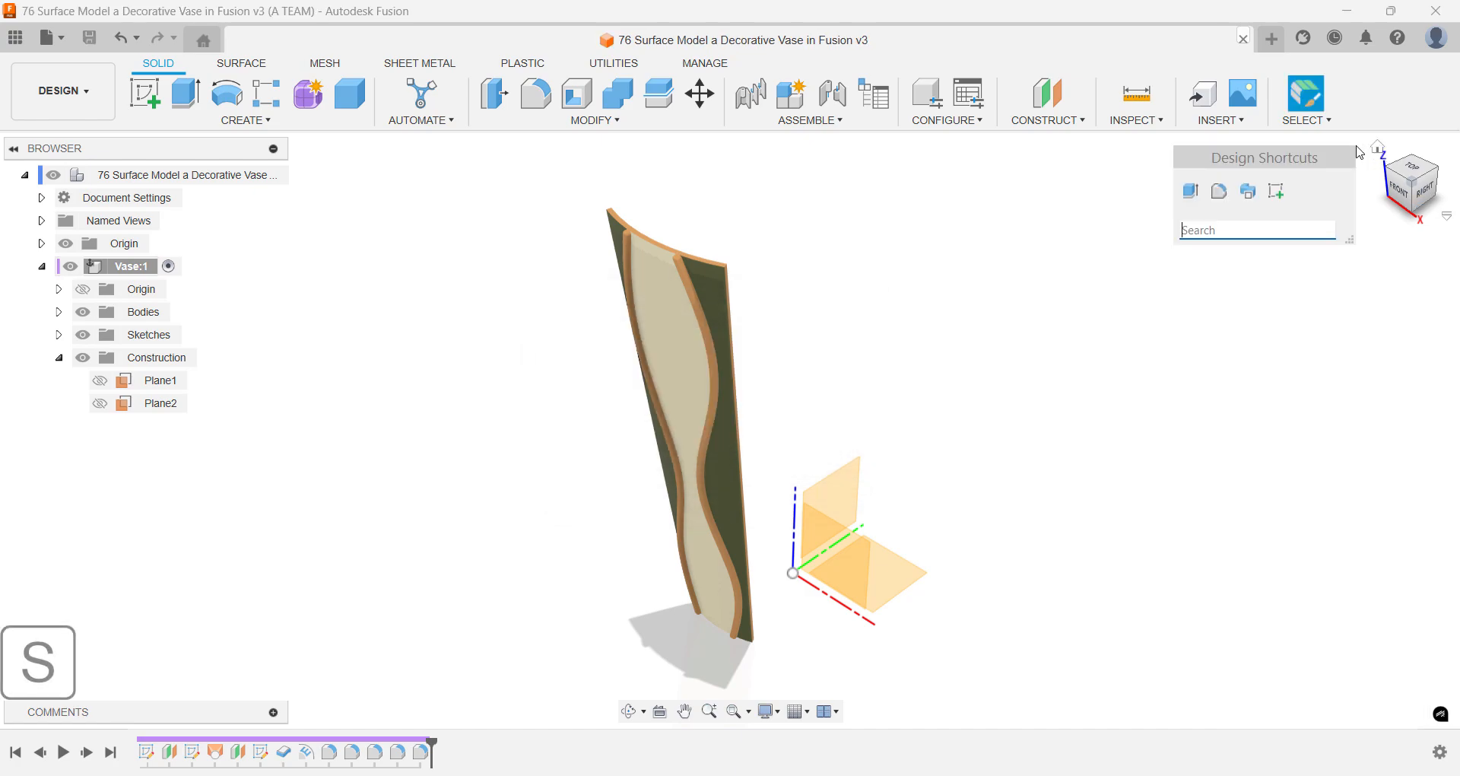
{"action": "type", "text": "cir"}
{"action": "key", "text": "Return"}
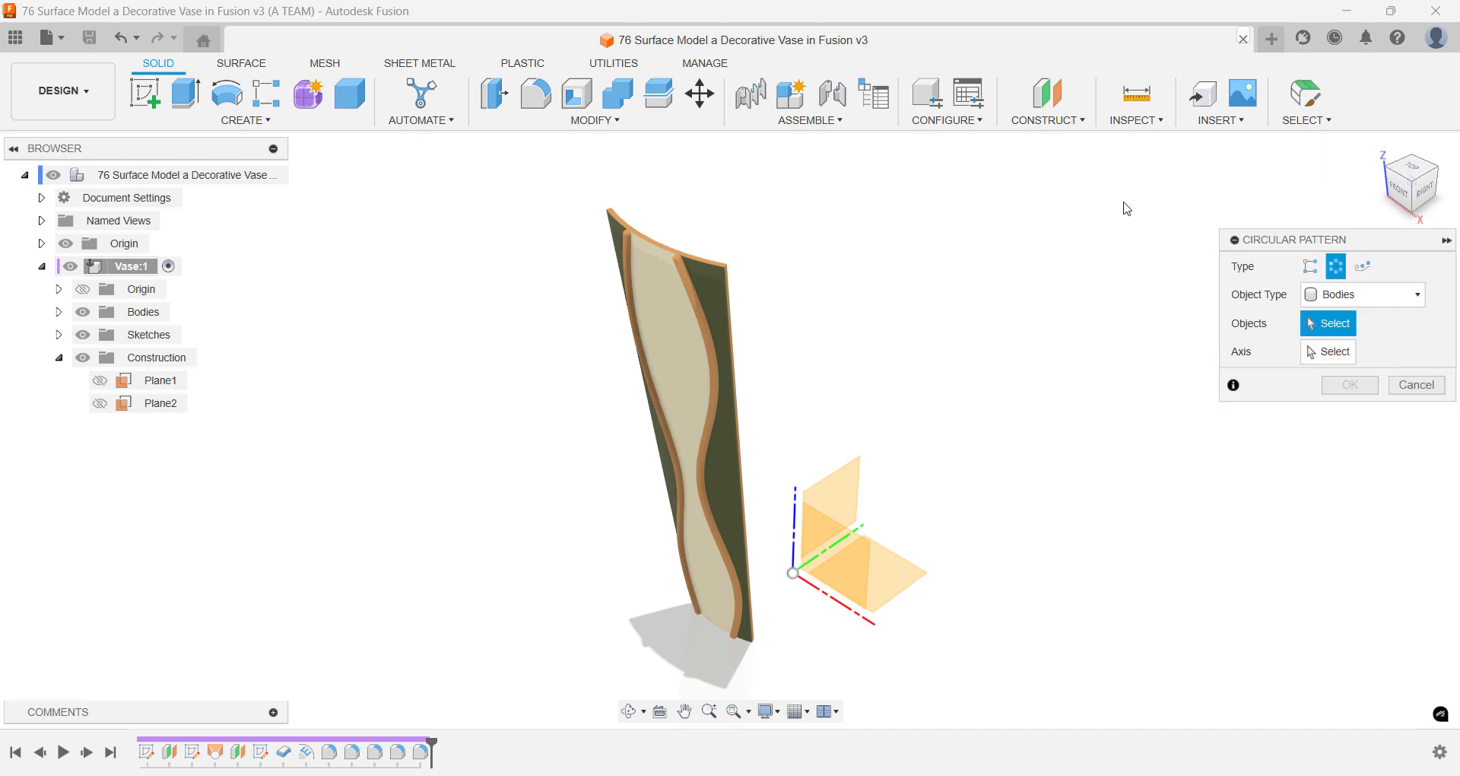
{"action": "left_click", "coordinate": [719, 295]}
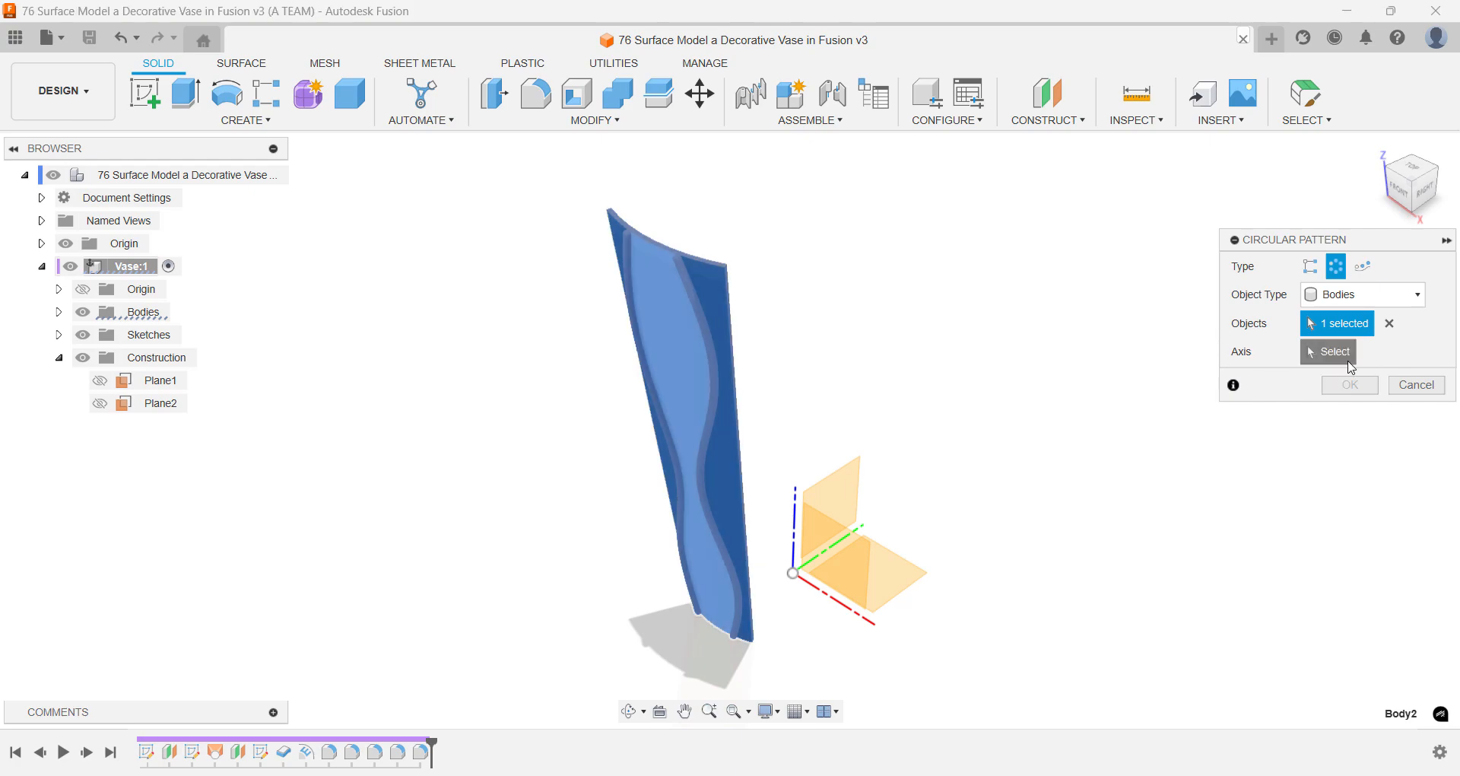
{"action": "left_click", "coordinate": [1329, 351]}
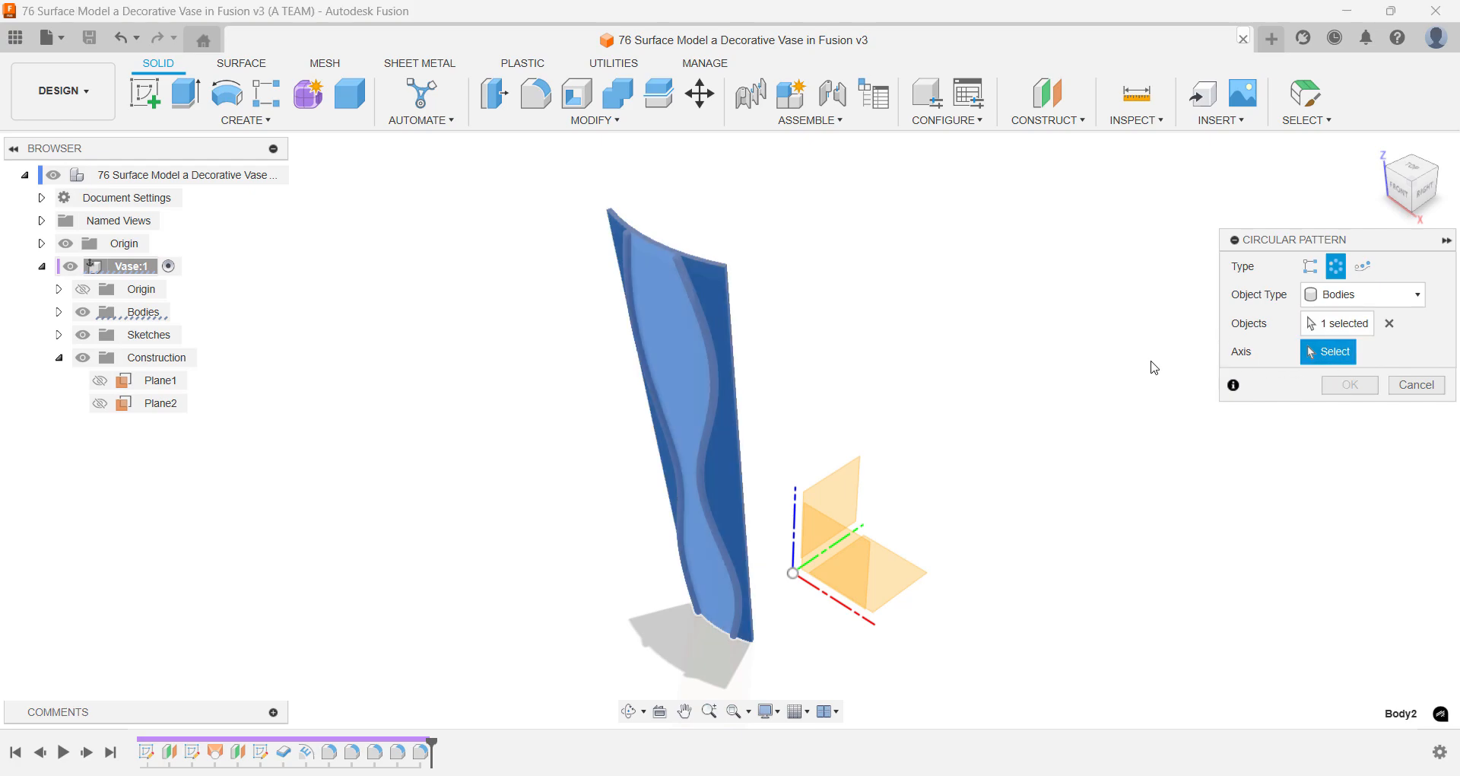
{"action": "left_click", "coordinate": [796, 499]}
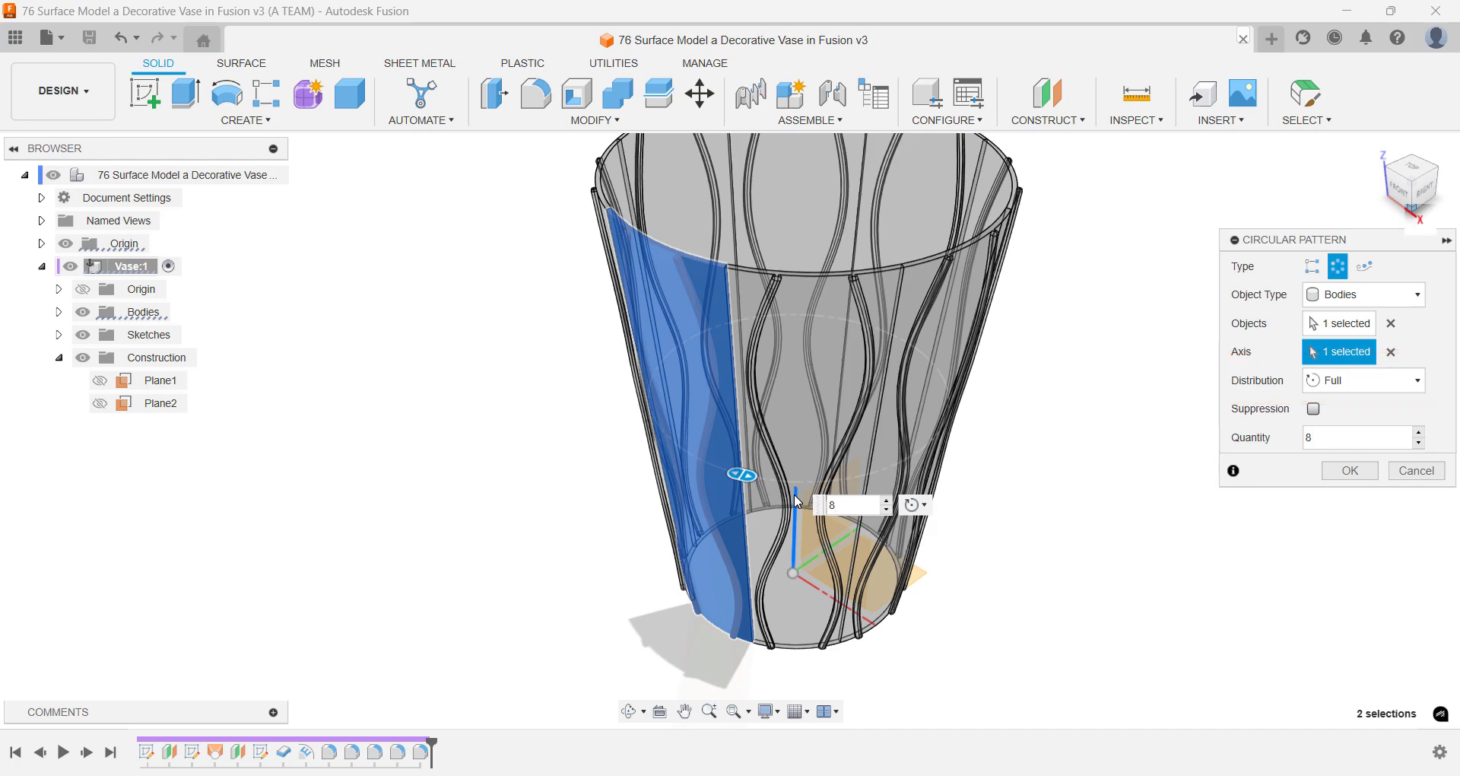
{"action": "key", "text": "Return"}
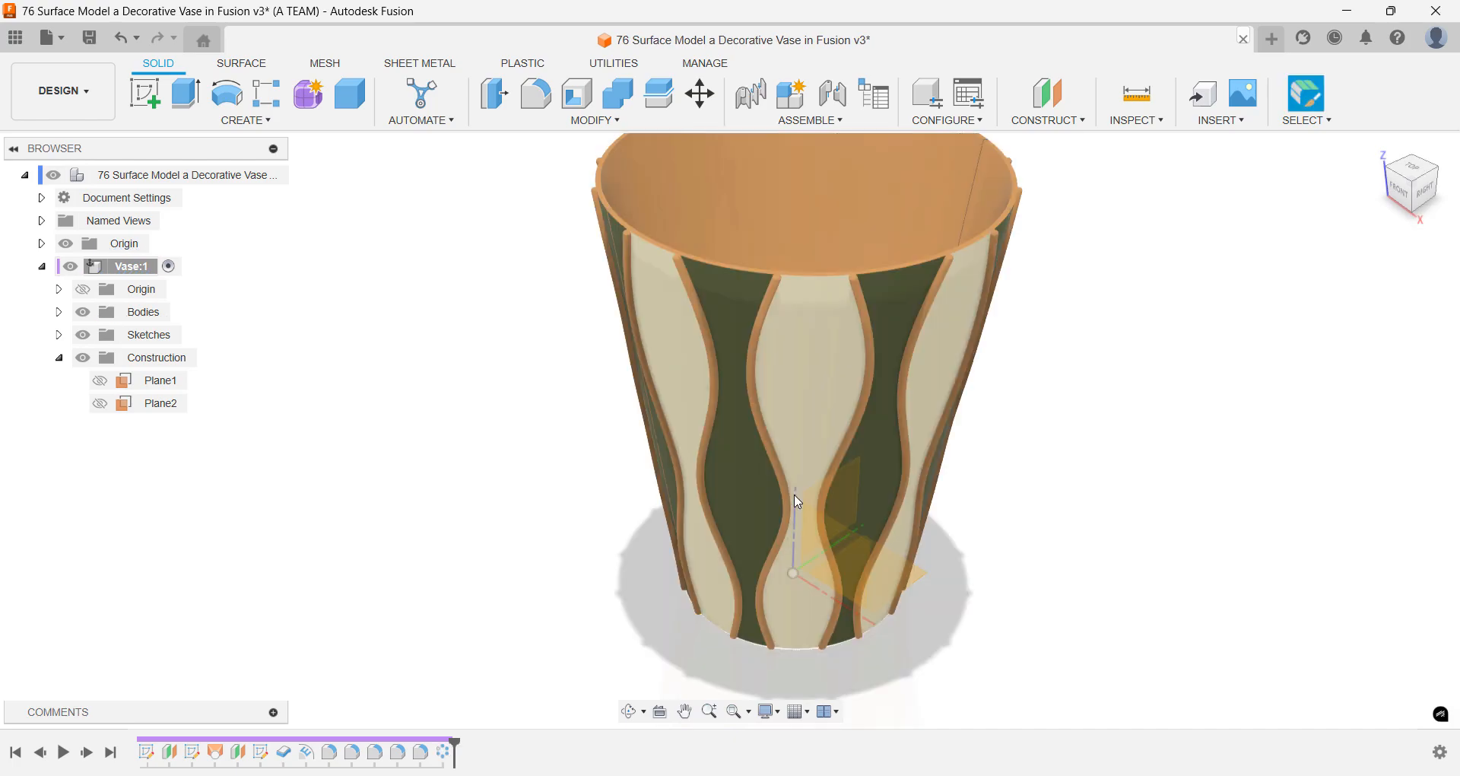
- Start a new sketch on the horizontal origin plane at the vase's open base
{"action": "left_click", "coordinate": [1415, 217]}
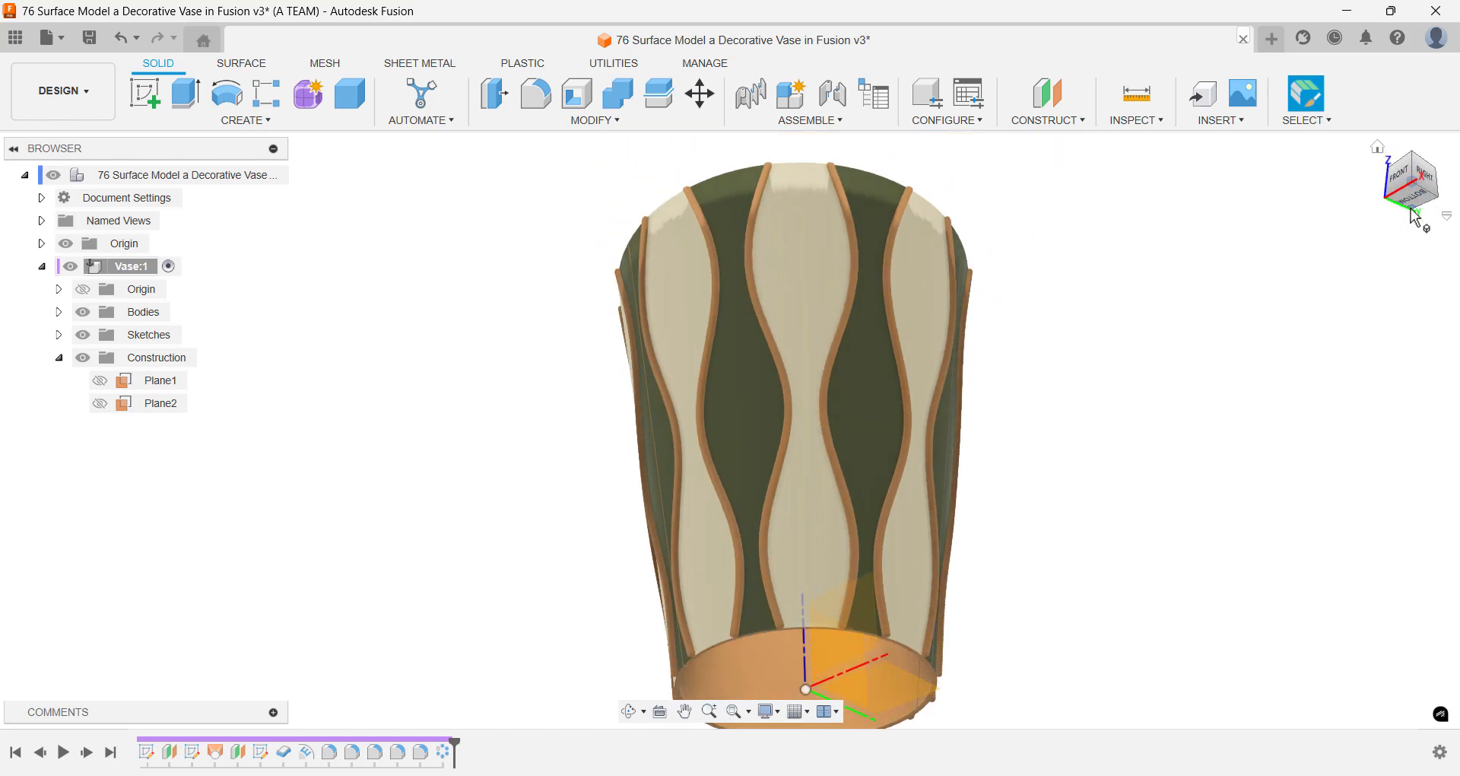
{"action": "left_click", "coordinate": [1378, 149]}
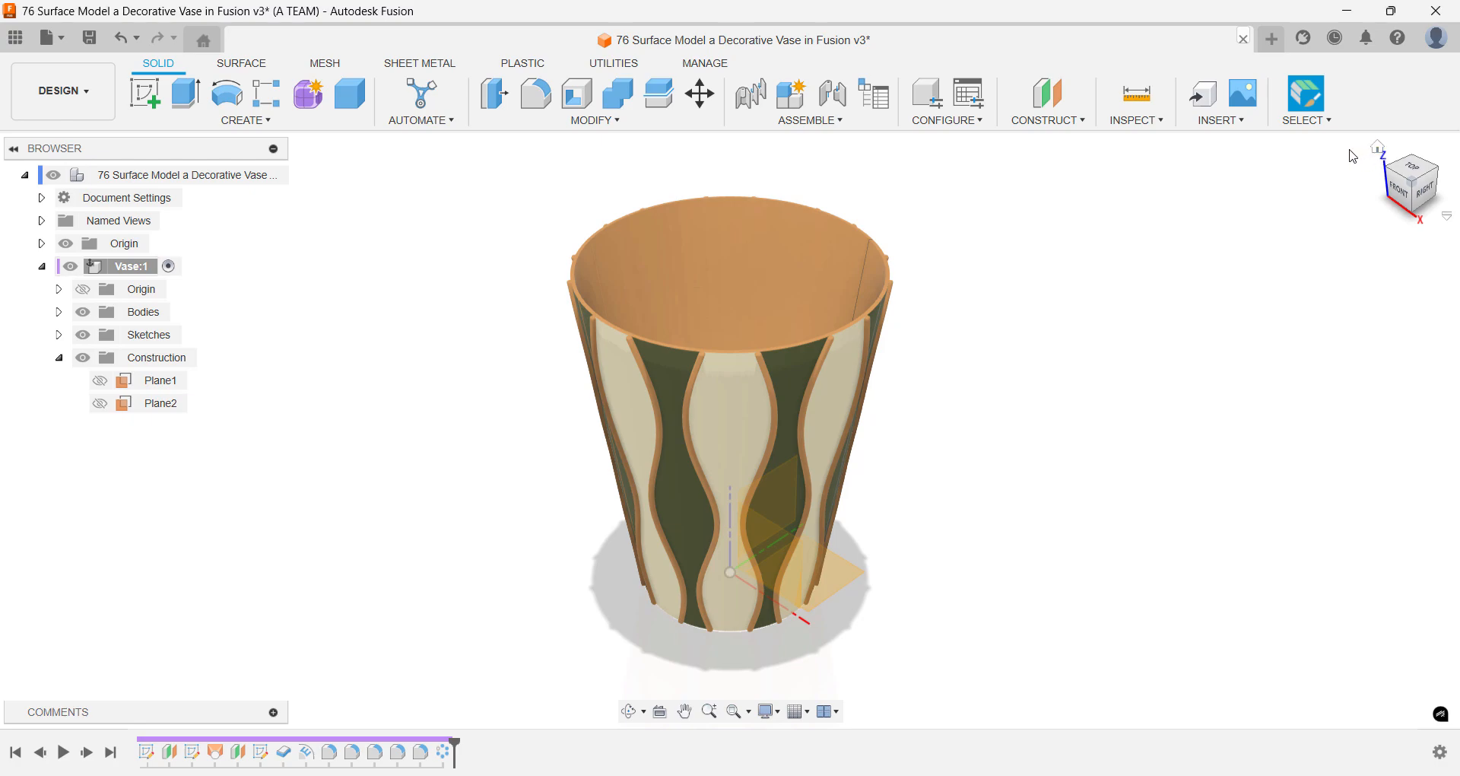
{"action": "type", "text": "s"}
{"action": "type", "text": "sk"}
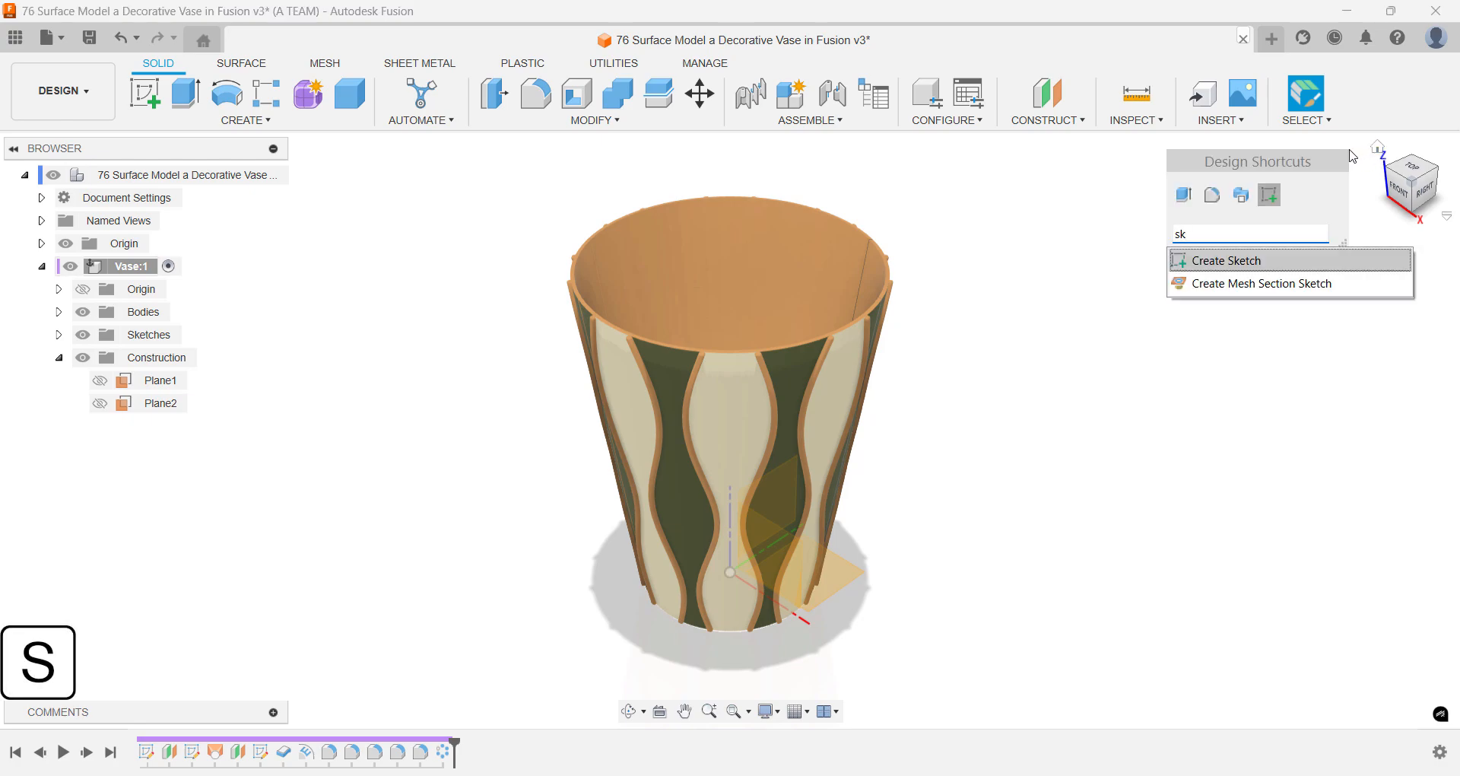
{"action": "key", "text": "Return"}
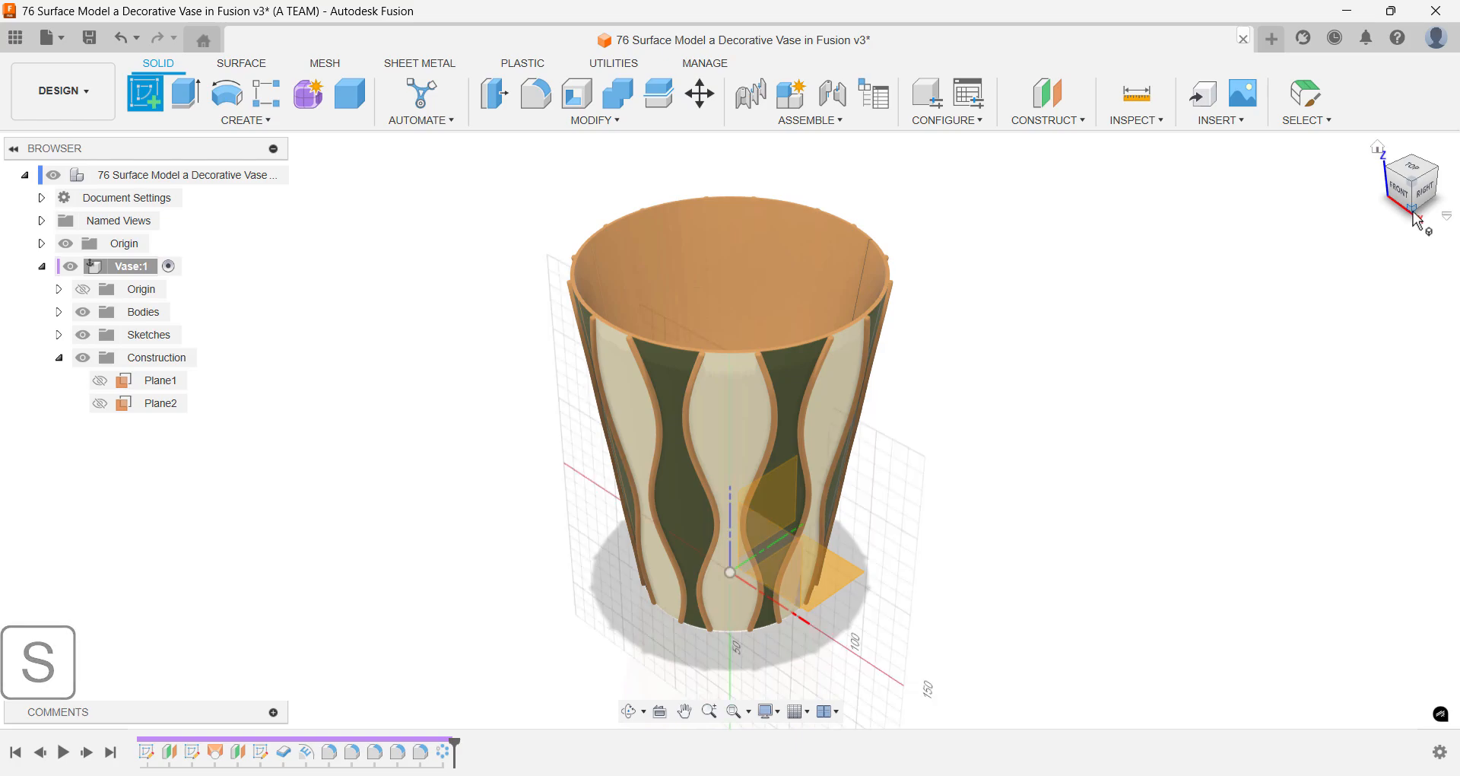
{"action": "left_click", "coordinate": [1416, 217]}
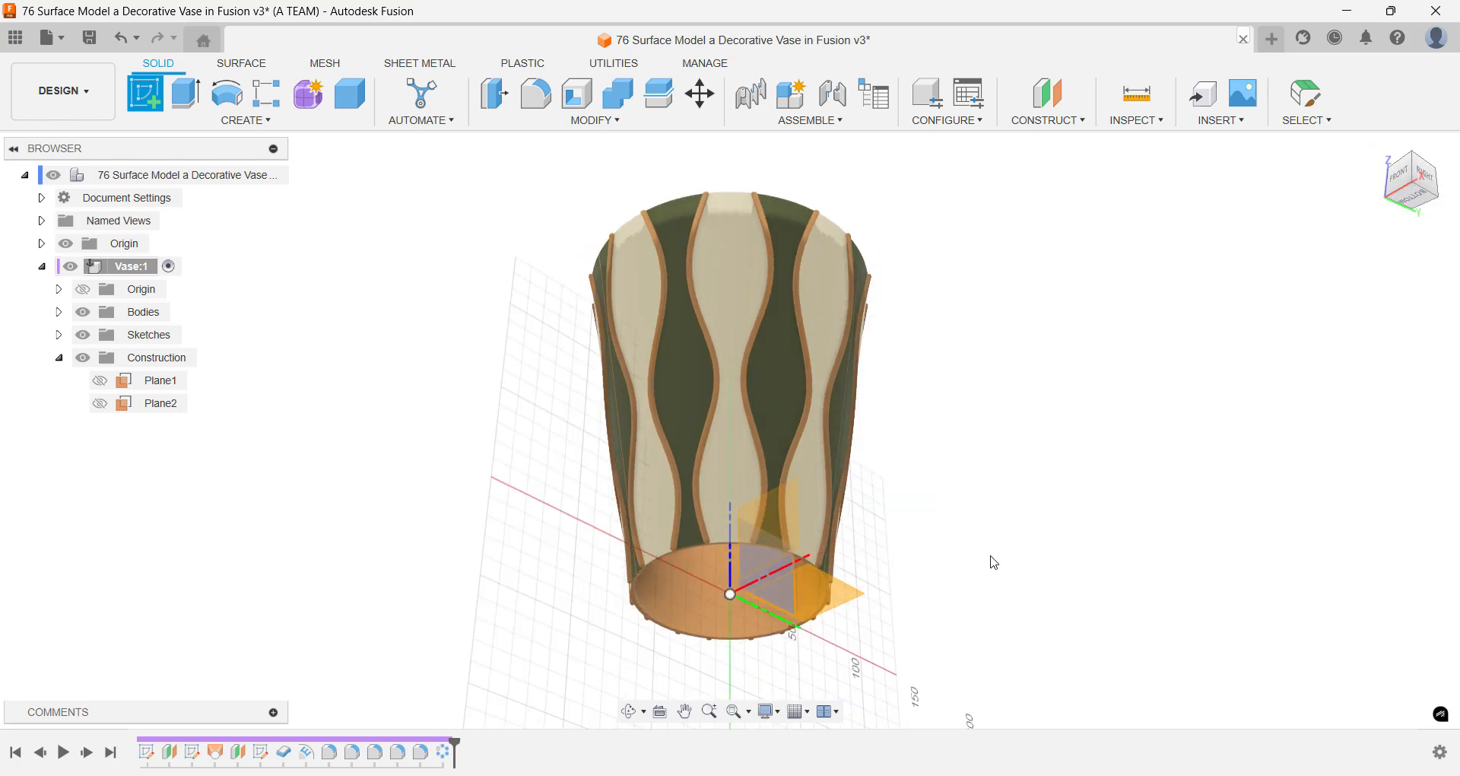
{"action": "left_click", "coordinate": [808, 613]}
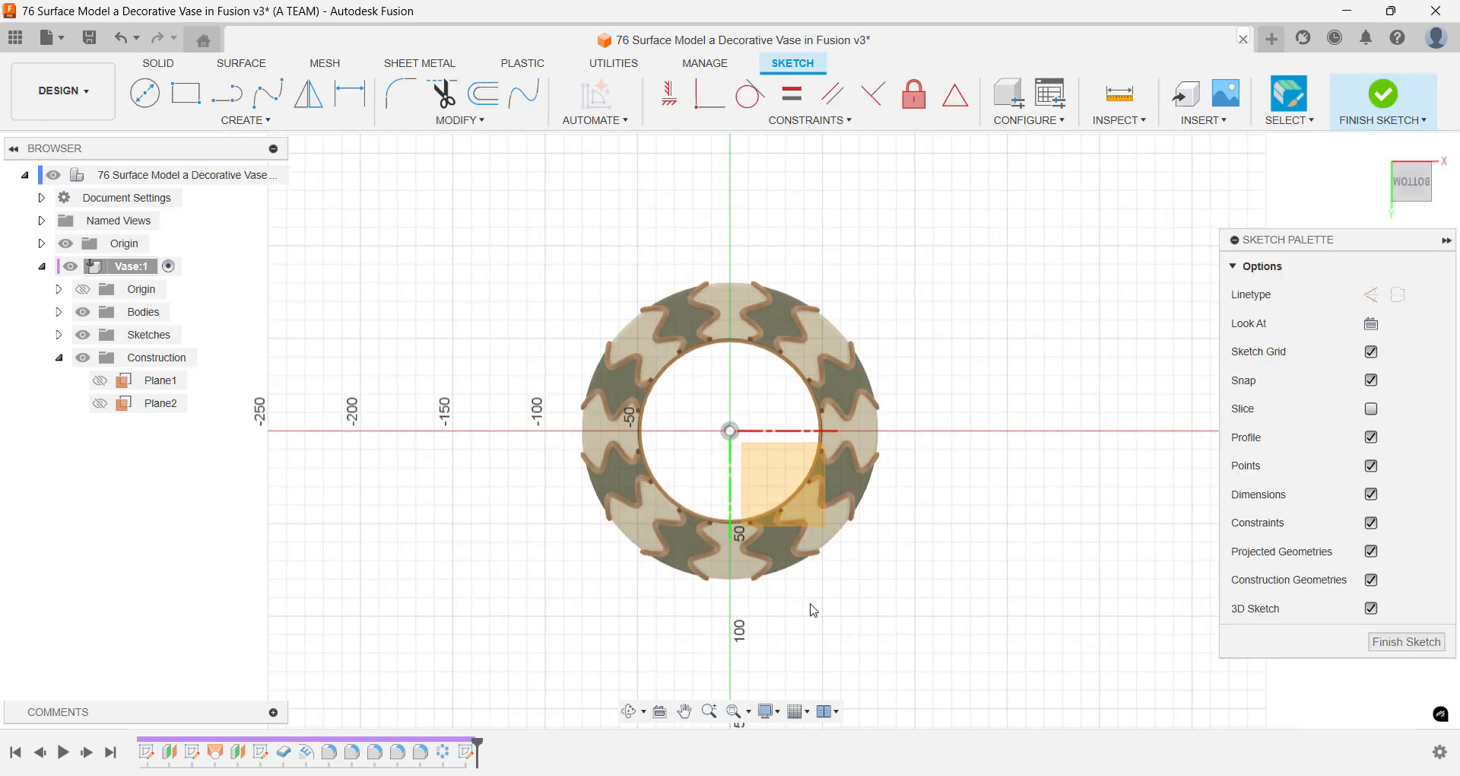
{"action": "scroll", "coordinate": [874, 553], "scroll_direction": "up", "scroll_amount": 5}
{"action": "middle_click_drag", "start_coordinate": [995, 307], "coordinate": [978, 415]}
{"action": "type", "text": "s"}
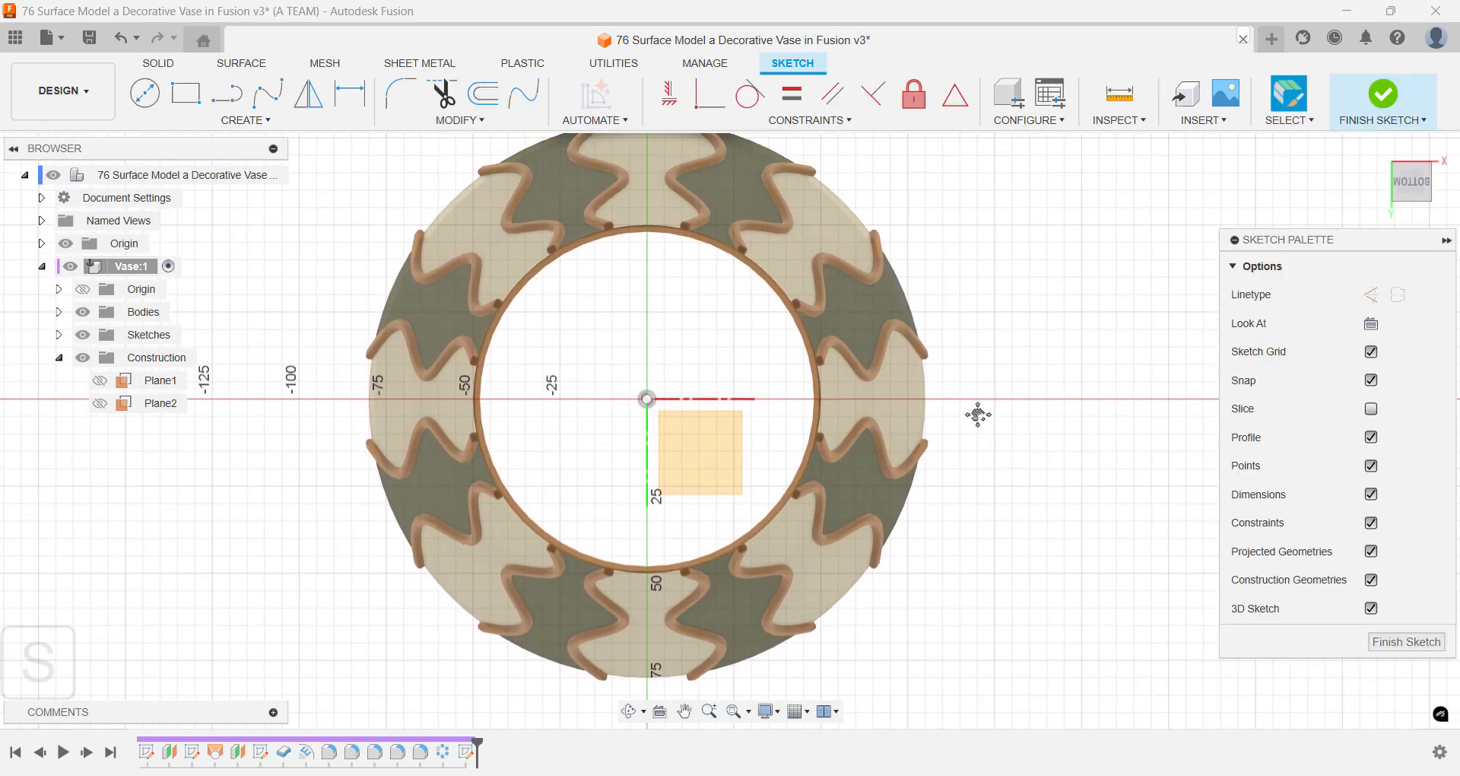
{"action": "type", "text": "pro"}
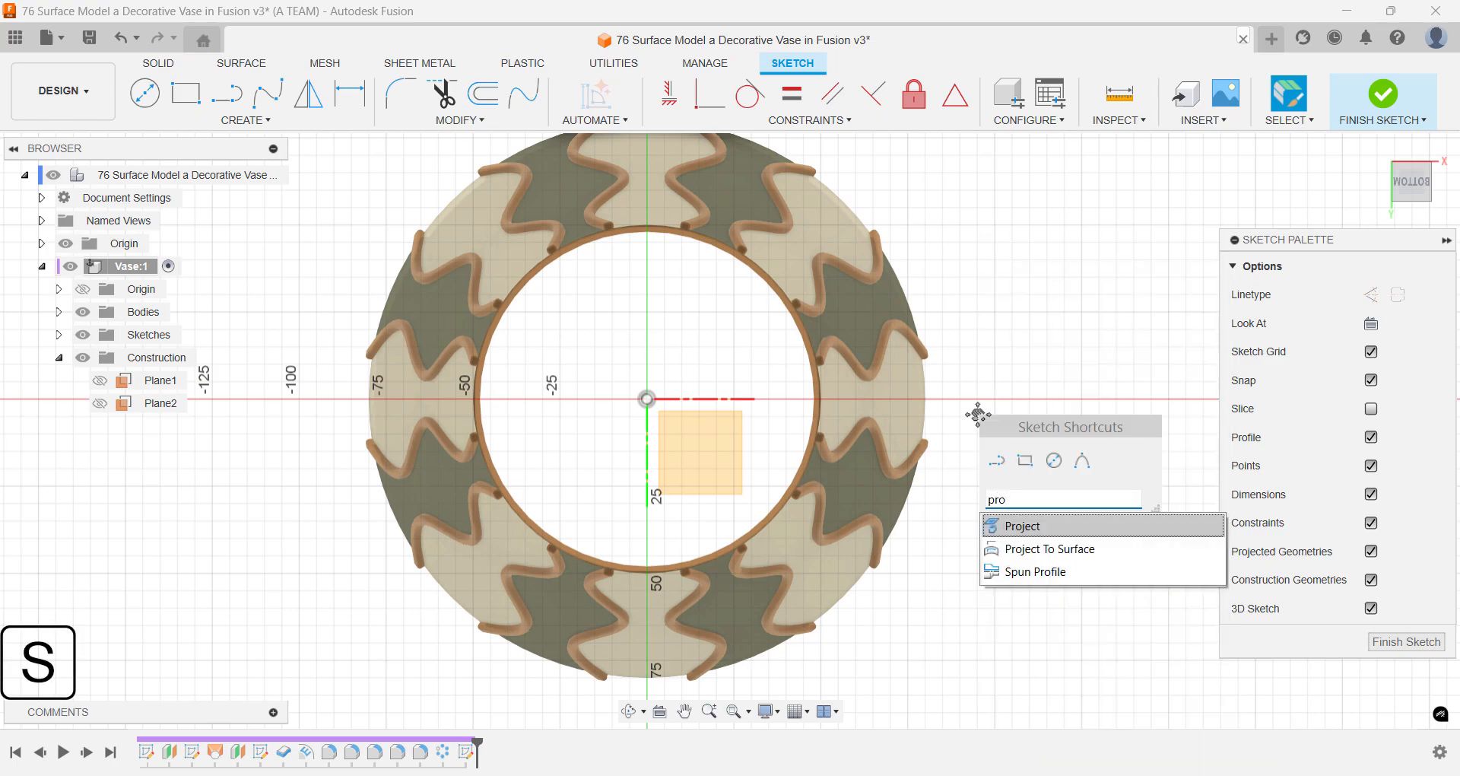
{"action": "key", "text": "Return"}
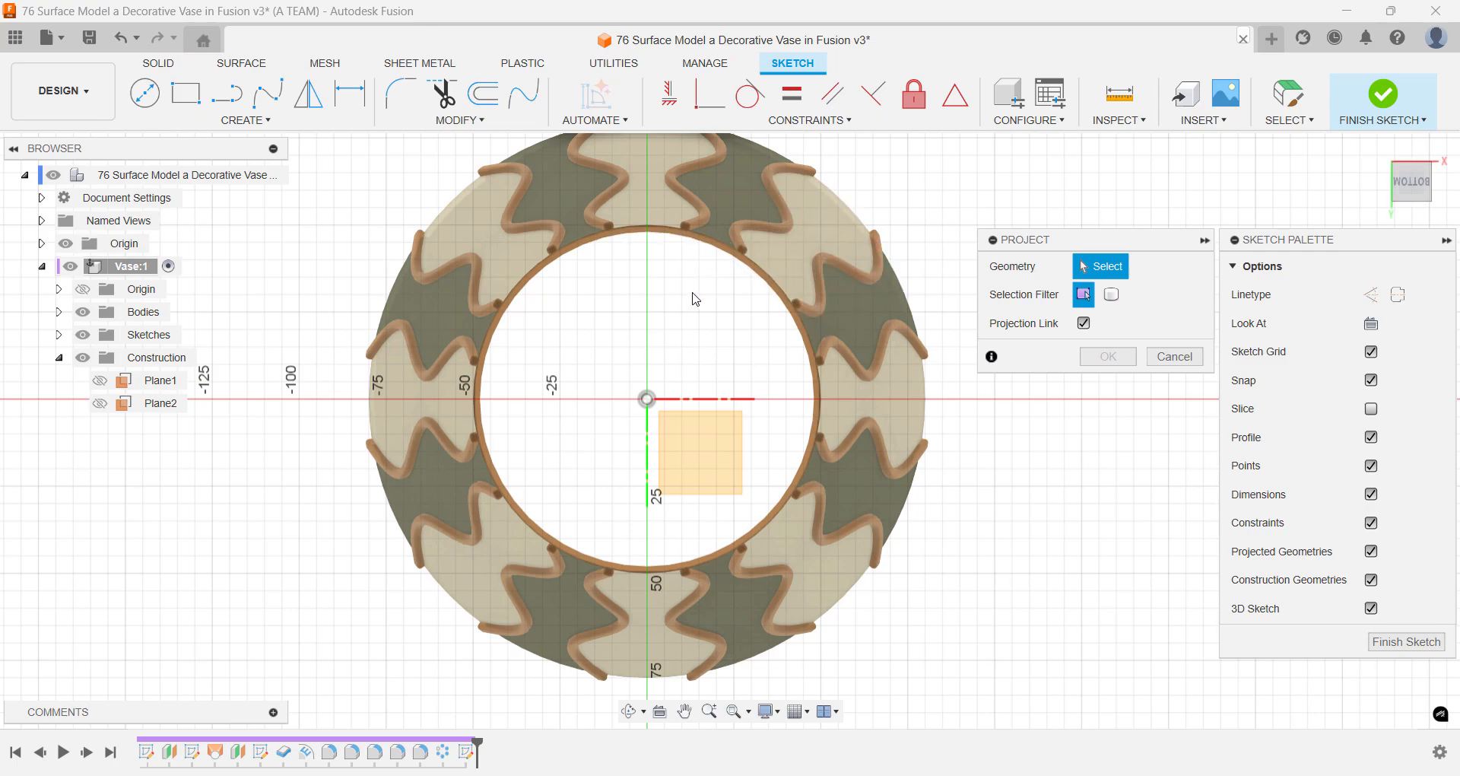
- Draw a 100 mm diameter circle centred on the origin, matching the outer edge of the vase's base
{"action": "key", "text": "c"}
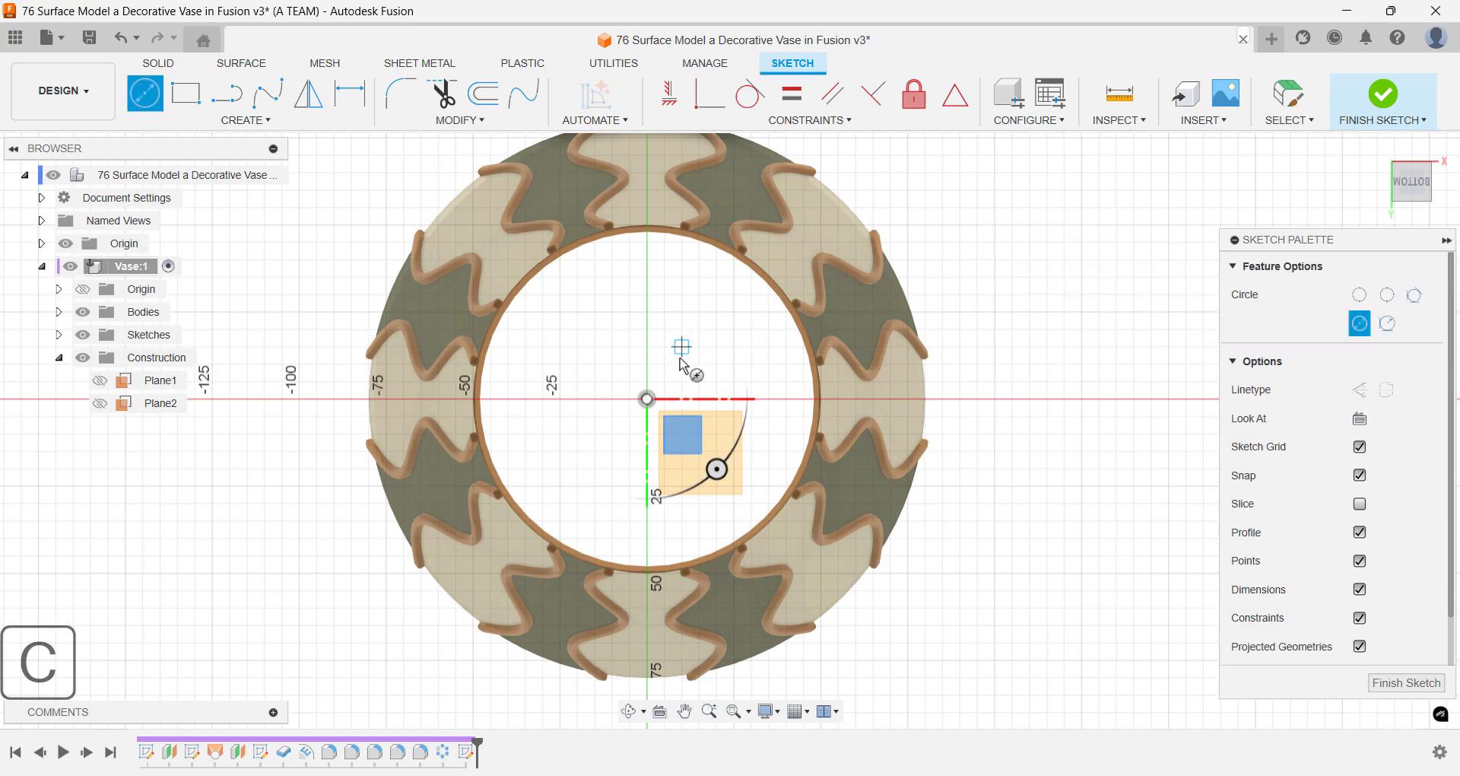
{"action": "left_click", "coordinate": [647, 399]}
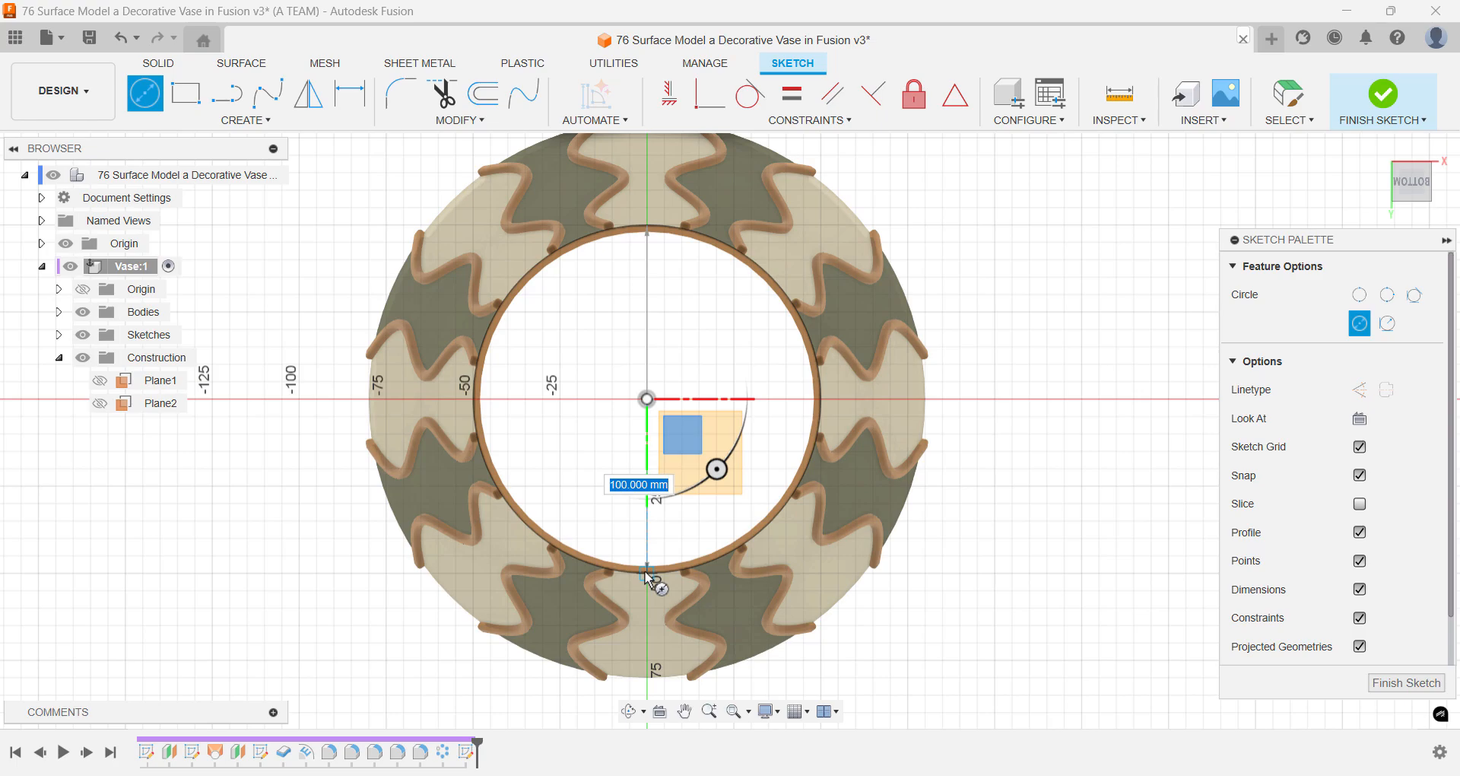
{"action": "left_click", "coordinate": [648, 575]}
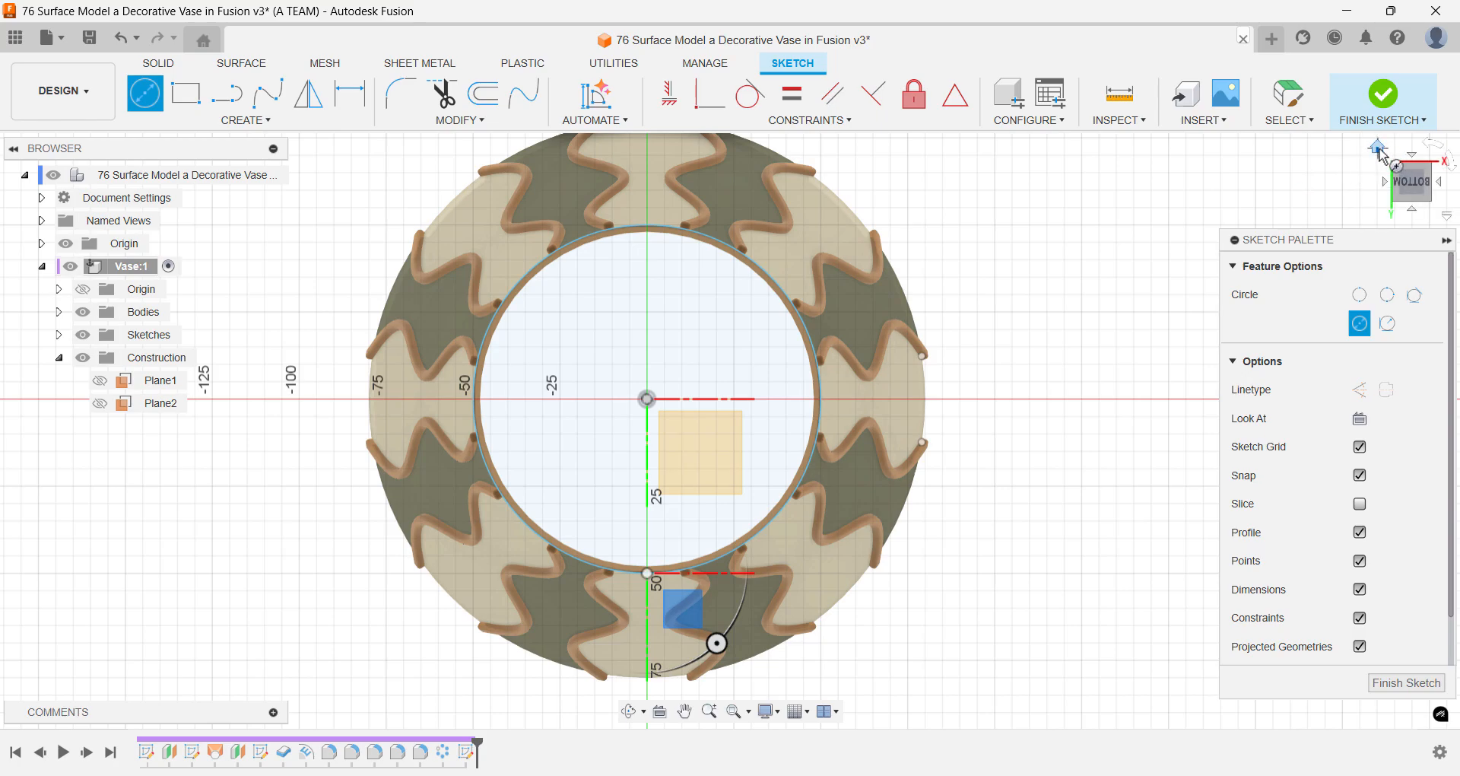
{"action": "key", "text": "Escape"}
- Extrude the base circle 1 mm upward into the vase, joining it to the wall as a solid floor
{"action": "left_click", "coordinate": [1379, 148]}
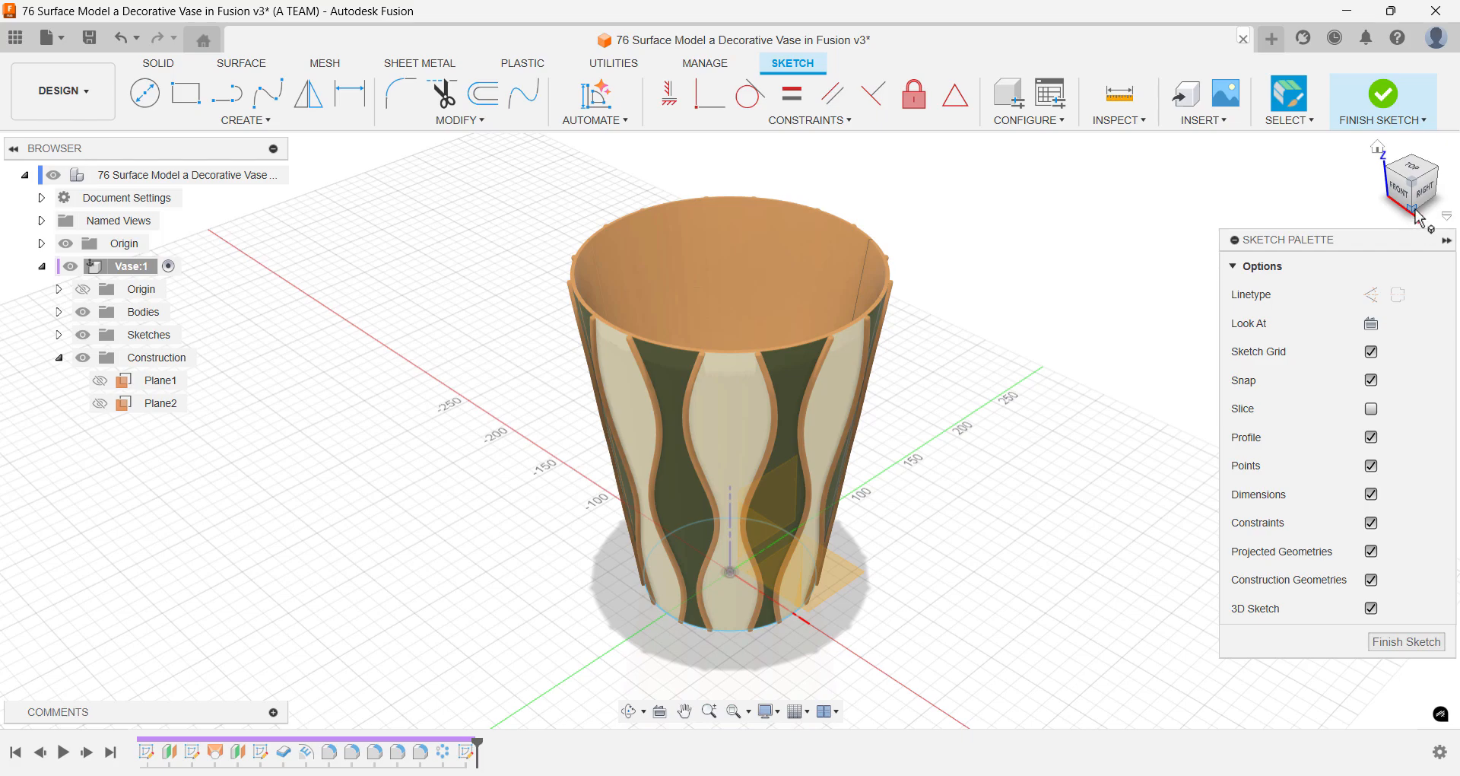
{"action": "left_click", "coordinate": [1420, 215]}
{"action": "scroll", "coordinate": [878, 604], "scroll_direction": "up", "scroll_amount": 10}
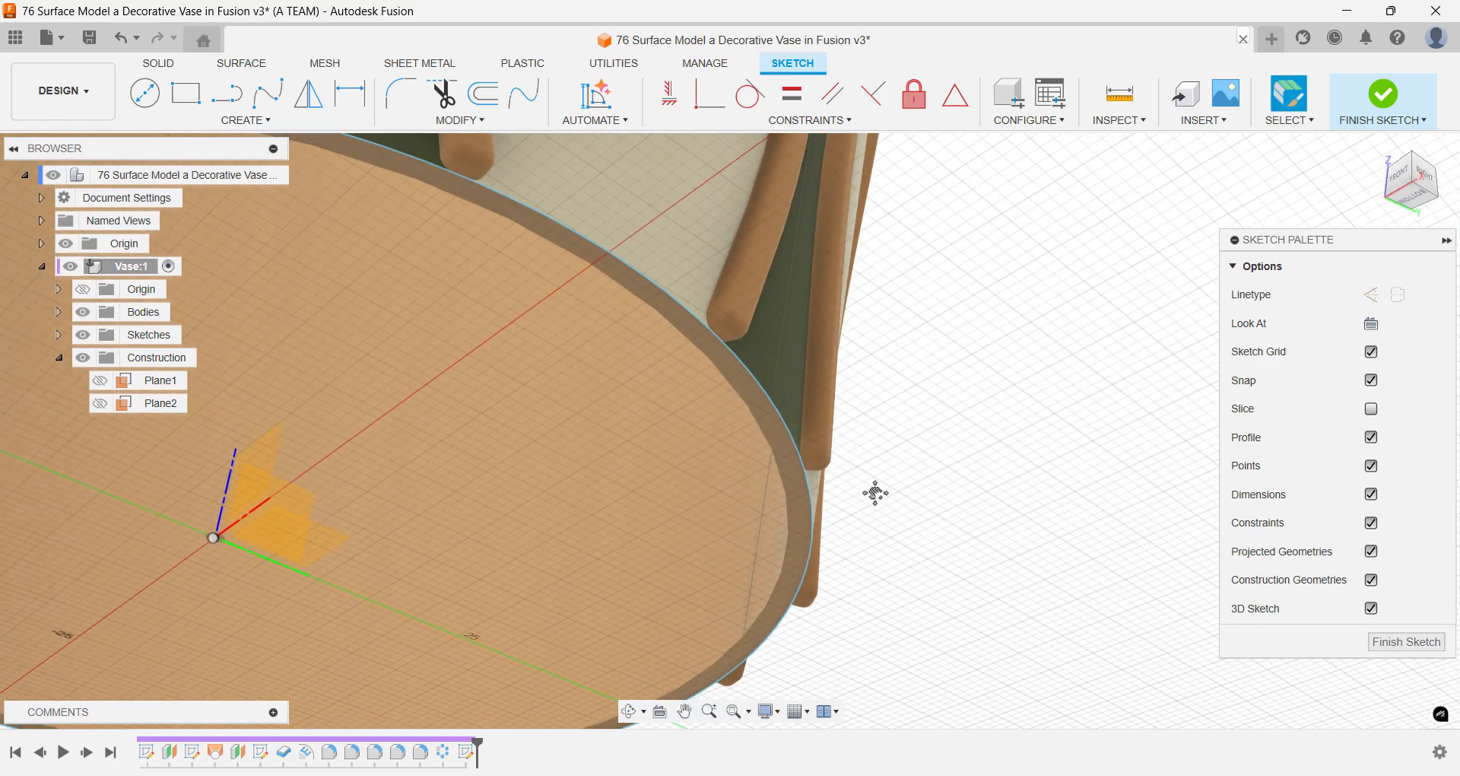
{"action": "key", "text": "e"}
{"action": "middle_click_drag", "start_coordinate": [900, 495], "coordinate": [884, 533], "text": "shift"}
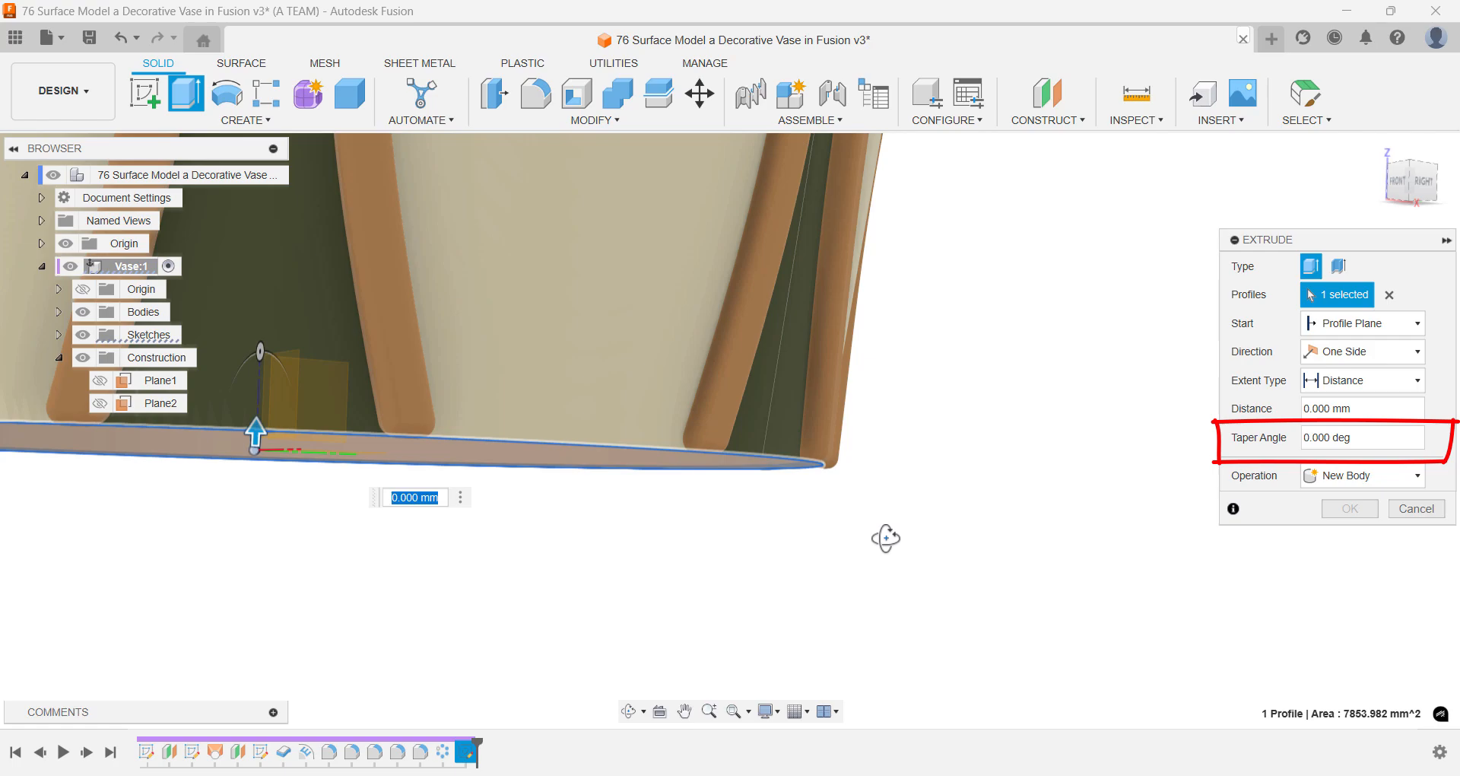
{"action": "type", "text": "1"}
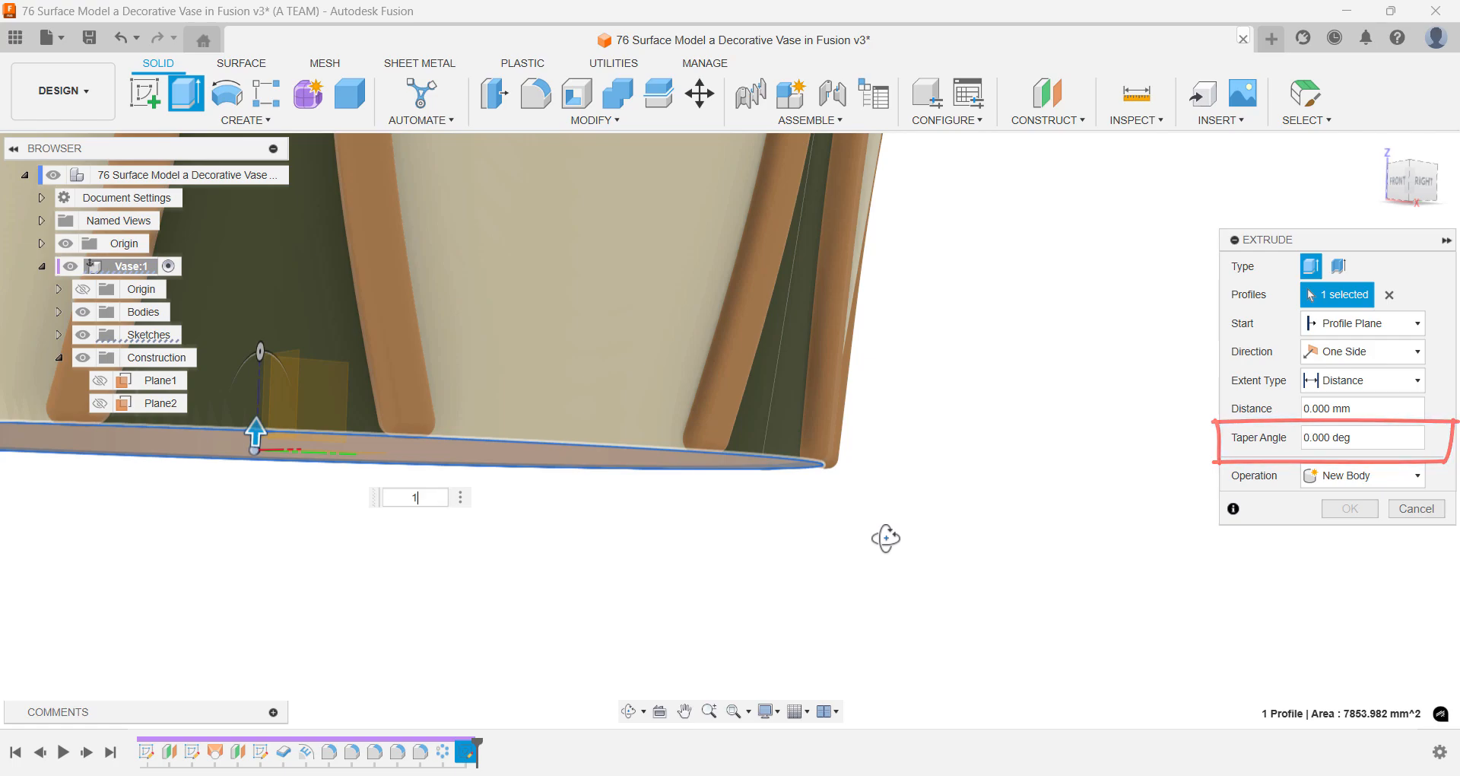
{"action": "left_click", "coordinate": [1310, 477]}
{"action": "left_click", "coordinate": [1333, 498]}
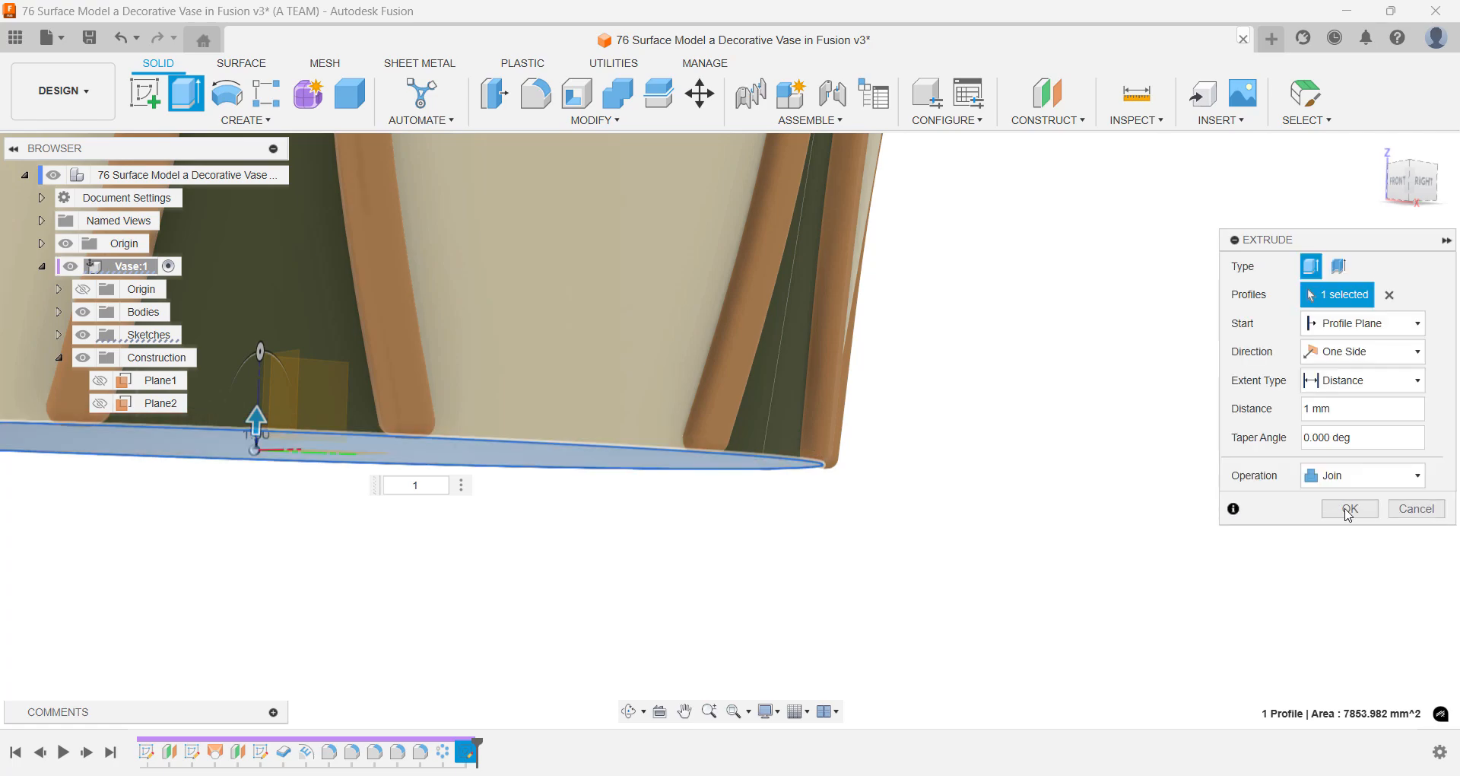
{"action": "left_click", "coordinate": [1348, 509]}
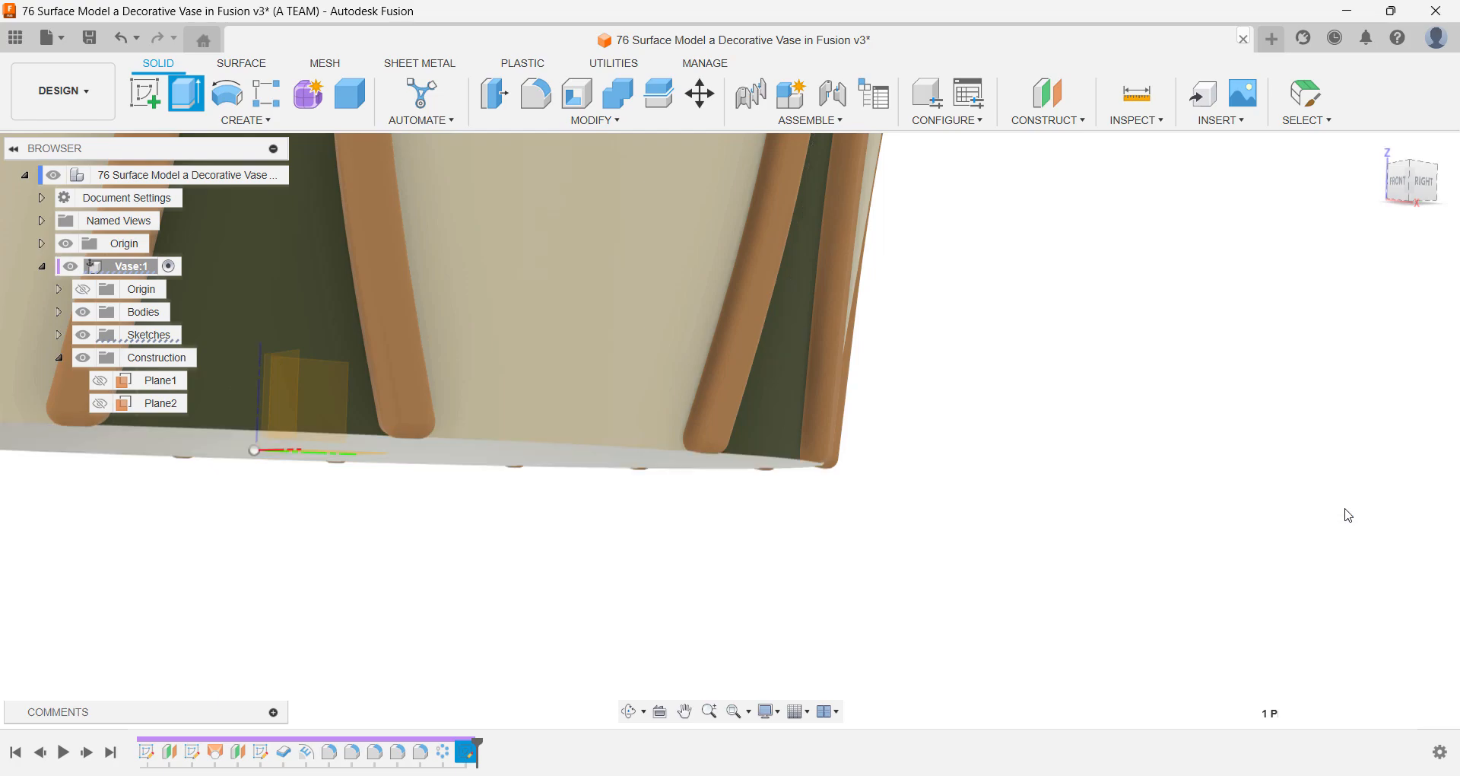
- Apply the design's existing orange-tan appearance to only the underside face of the vase floor
{"action": "mouse_move", "coordinate": [1121, 536]}
{"action": "middle_mouse_down", "text": "shift"}
{"action": "mouse_move", "coordinate": [1109, 502]}
{"action": "mouse_move", "coordinate": [1128, 496]}
{"action": "mouse_move", "coordinate": [1135, 515]}
{"action": "middle_mouse_up", "text": "shift"}
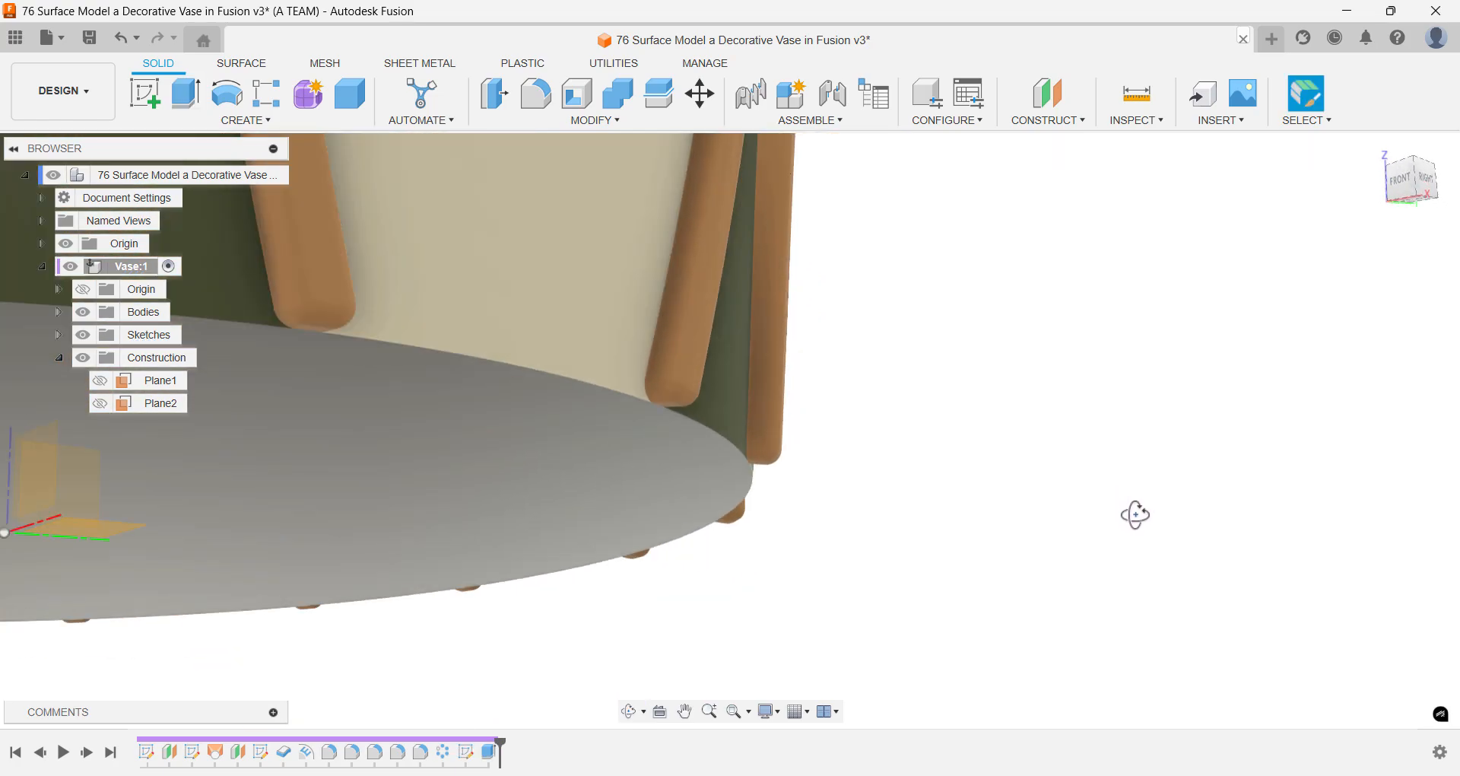
{"action": "key", "text": "a"}
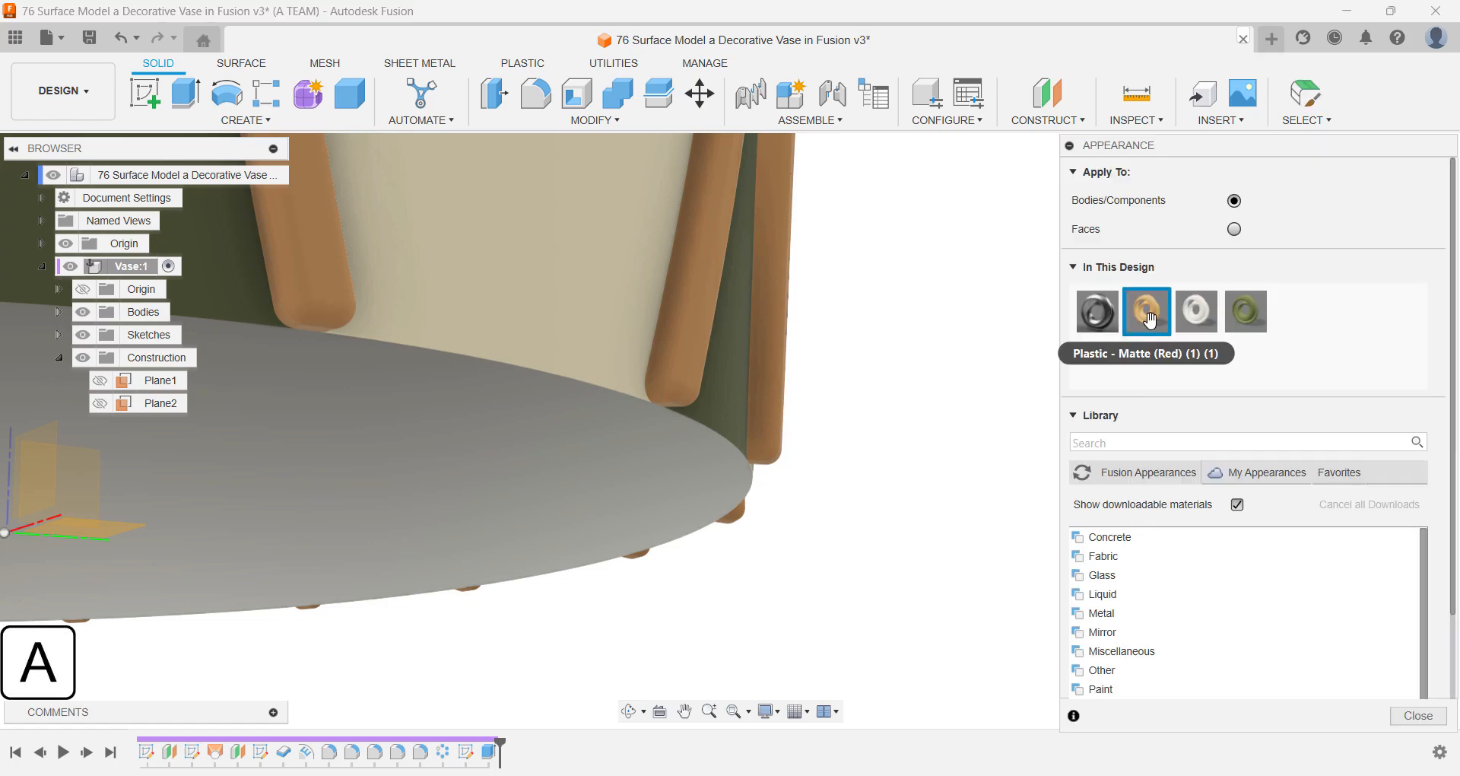
{"action": "left_click", "coordinate": [1234, 229]}
{"action": "left_click_drag", "start_coordinate": [1147, 311], "coordinate": [674, 515]}
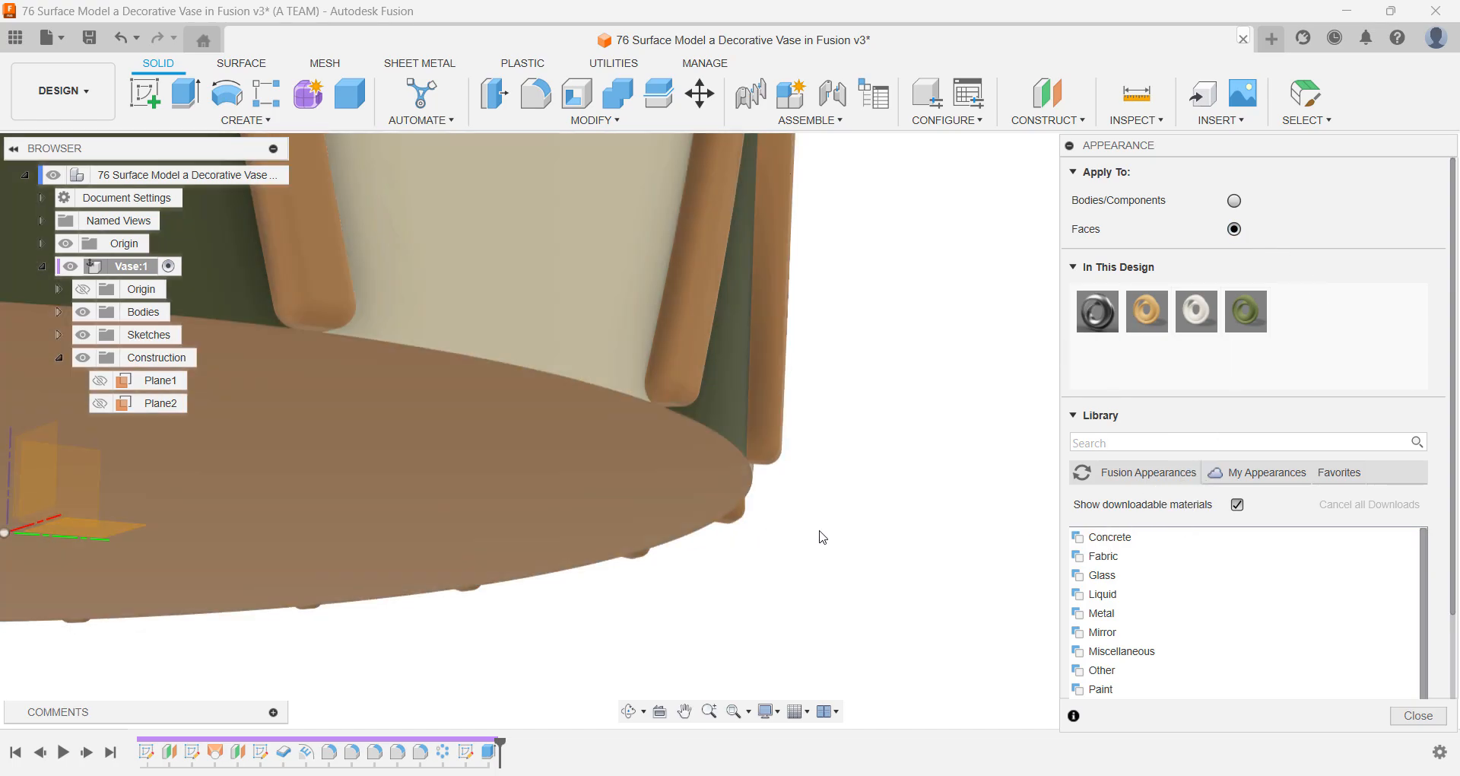
{"action": "key", "text": "Escape"}
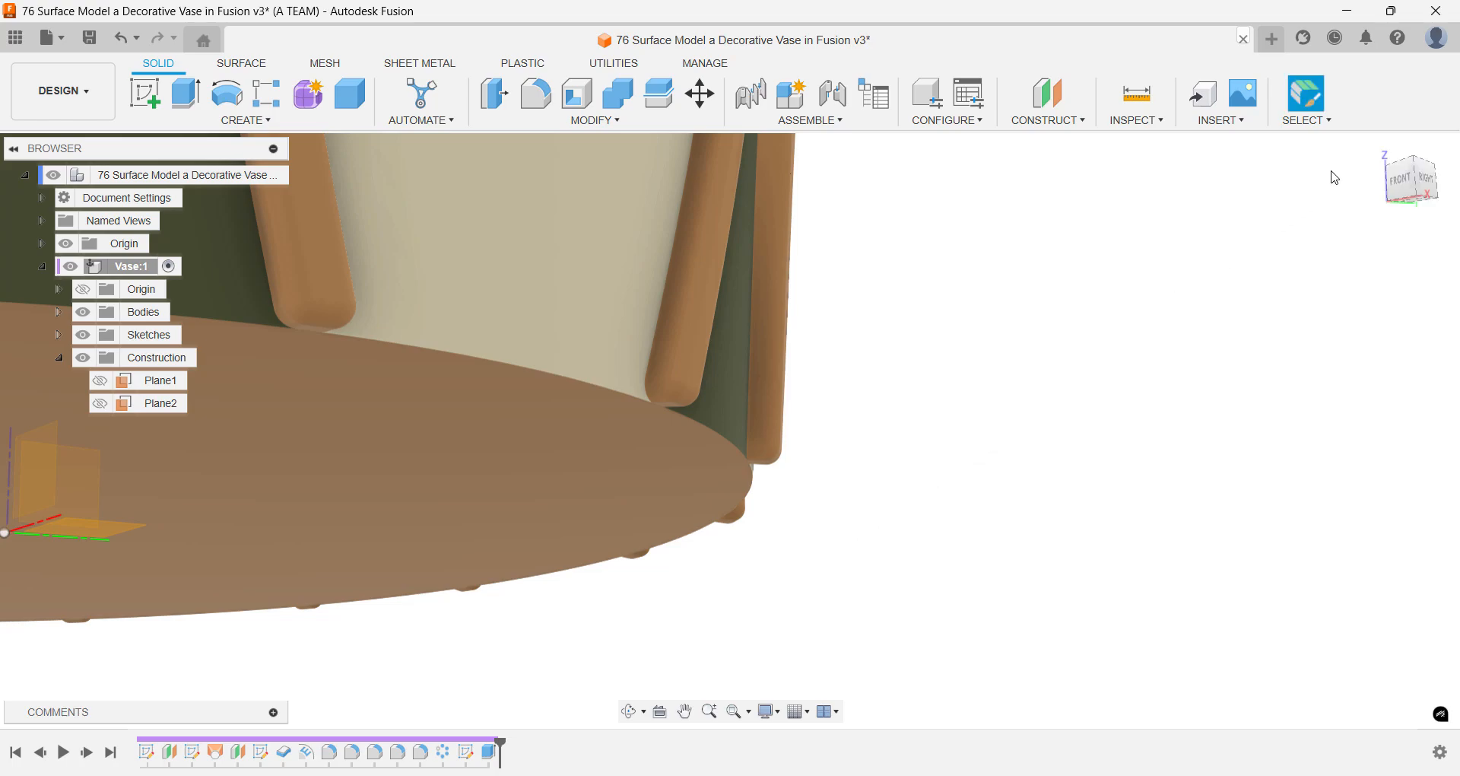
- Apply the same orange-tan appearance to only the inner face of the vase floor and return to the home view
{"action": "left_click", "coordinate": [1378, 148]}
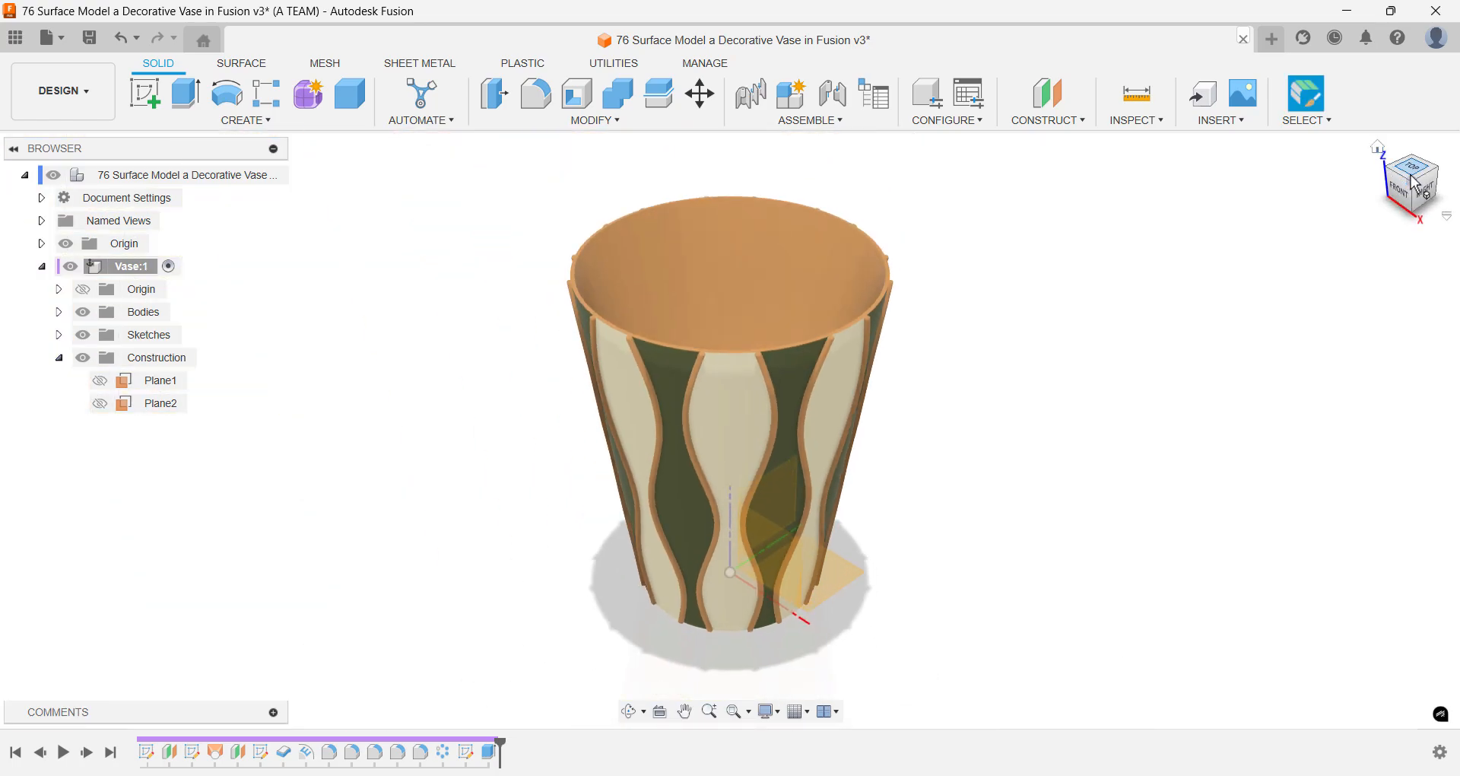
{"action": "left_click", "coordinate": [1411, 172]}
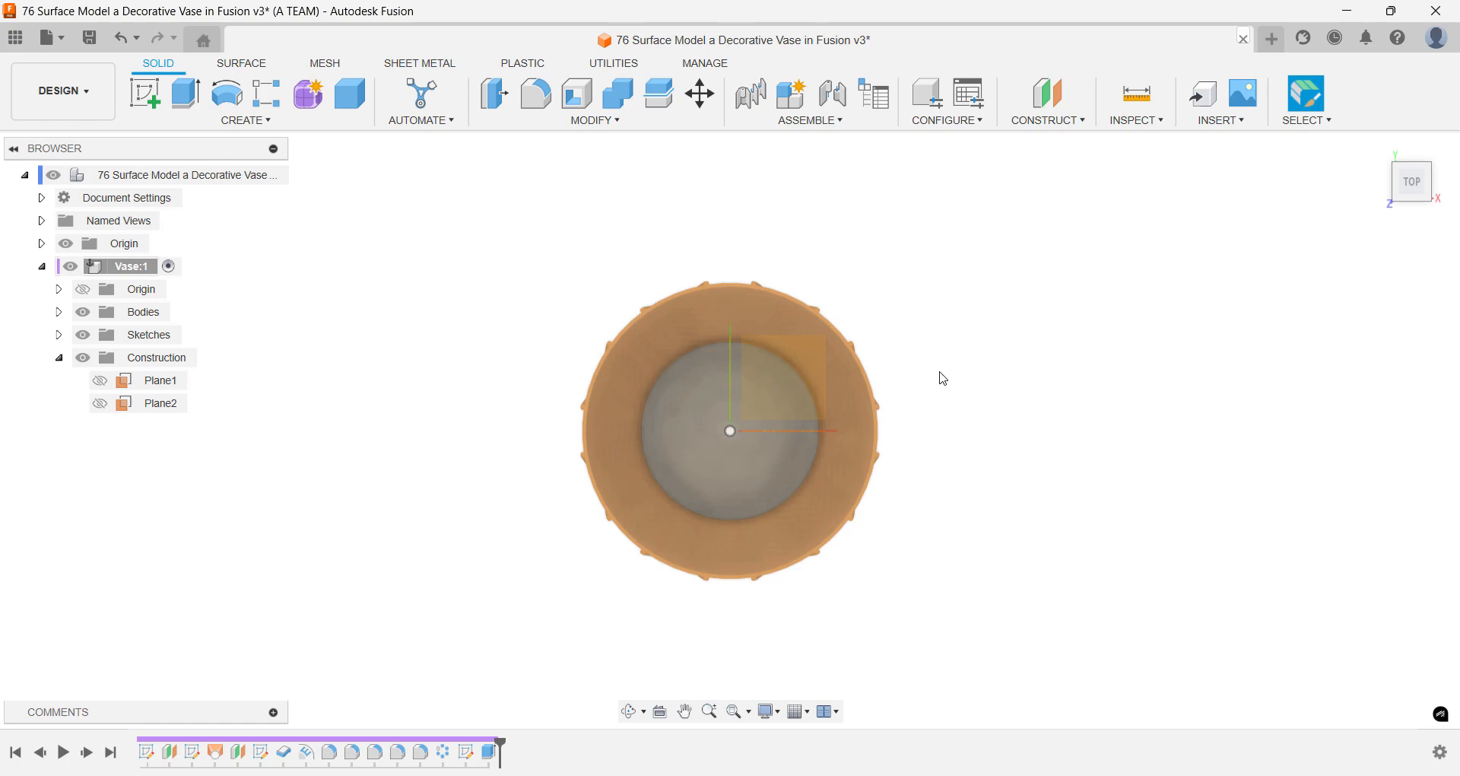
{"action": "key", "text": "a"}
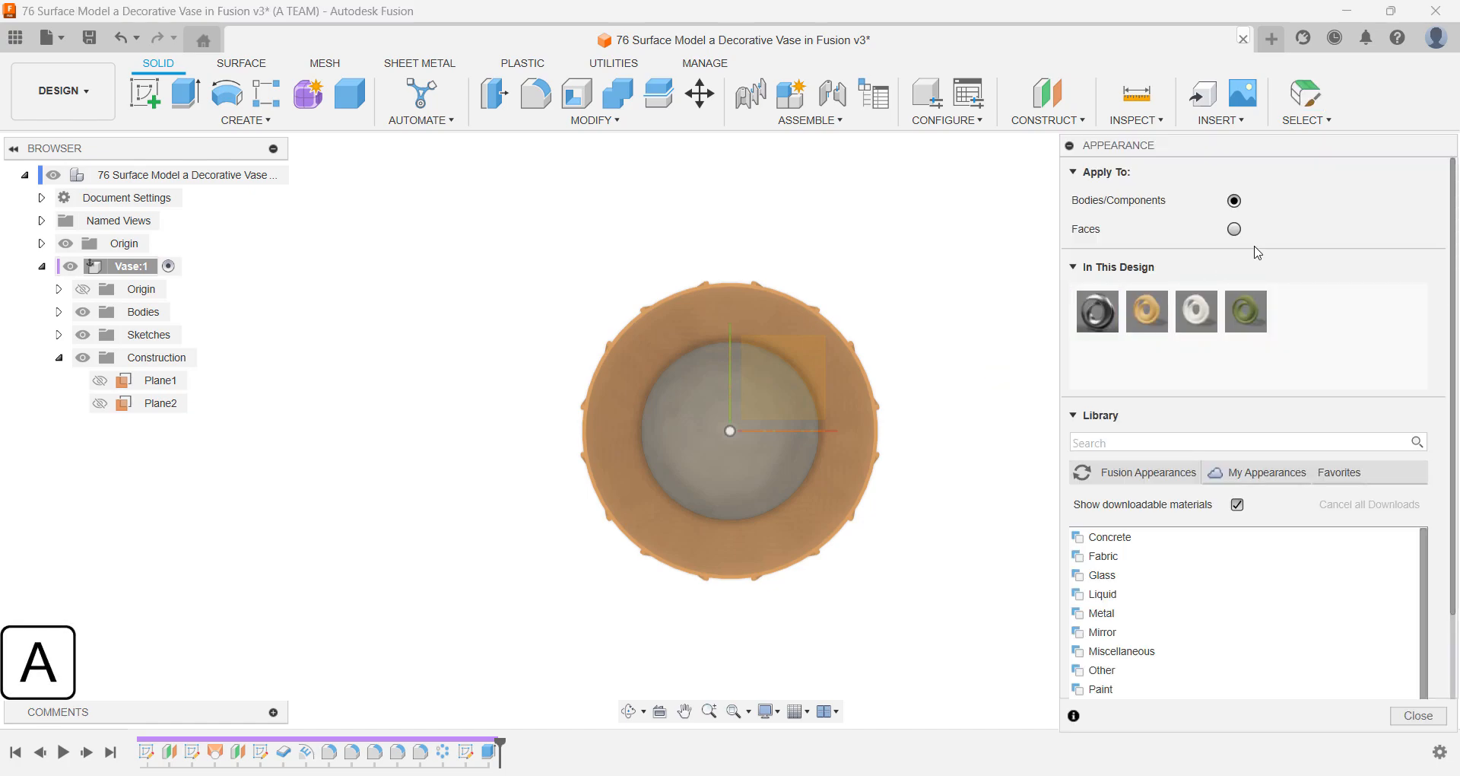
{"action": "left_click", "coordinate": [1237, 230]}
{"action": "left_click_drag", "start_coordinate": [1147, 311], "coordinate": [800, 443]}
{"action": "scroll", "coordinate": [912, 419], "scroll_direction": "up", "scroll_amount": 3}
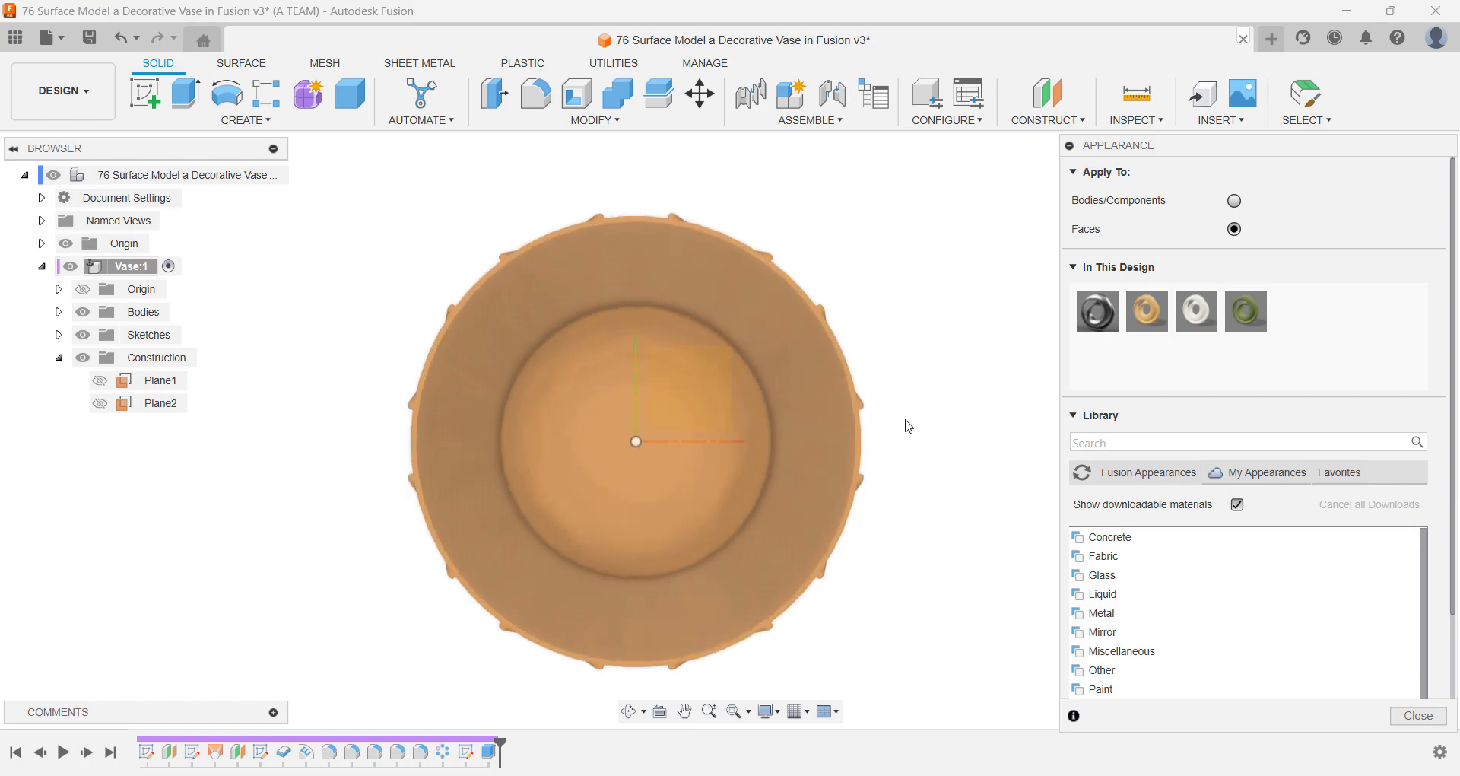
{"action": "scroll", "coordinate": [773, 462], "scroll_direction": "up", "scroll_amount": 8}
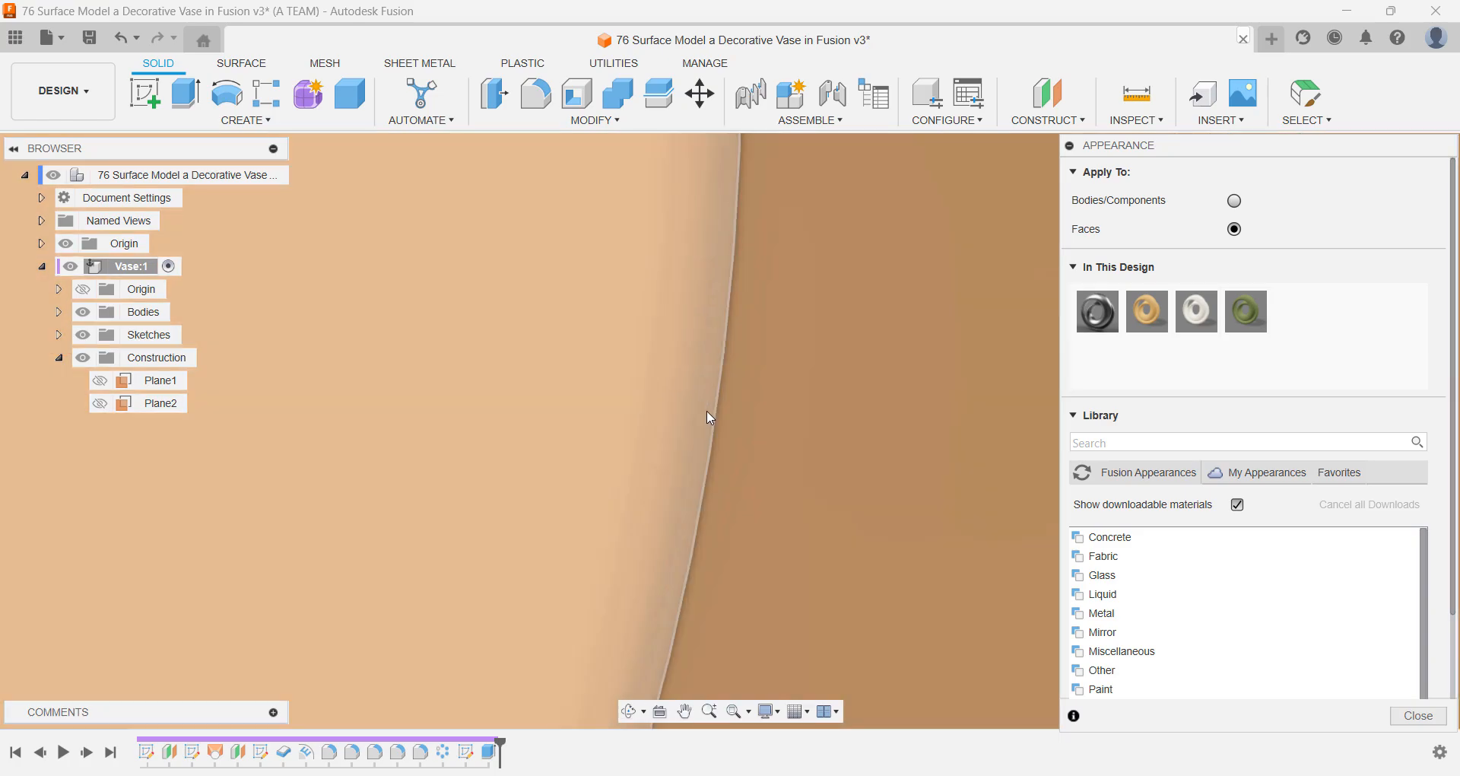
{"action": "scroll", "coordinate": [709, 417], "scroll_direction": "down", "scroll_amount": 10}
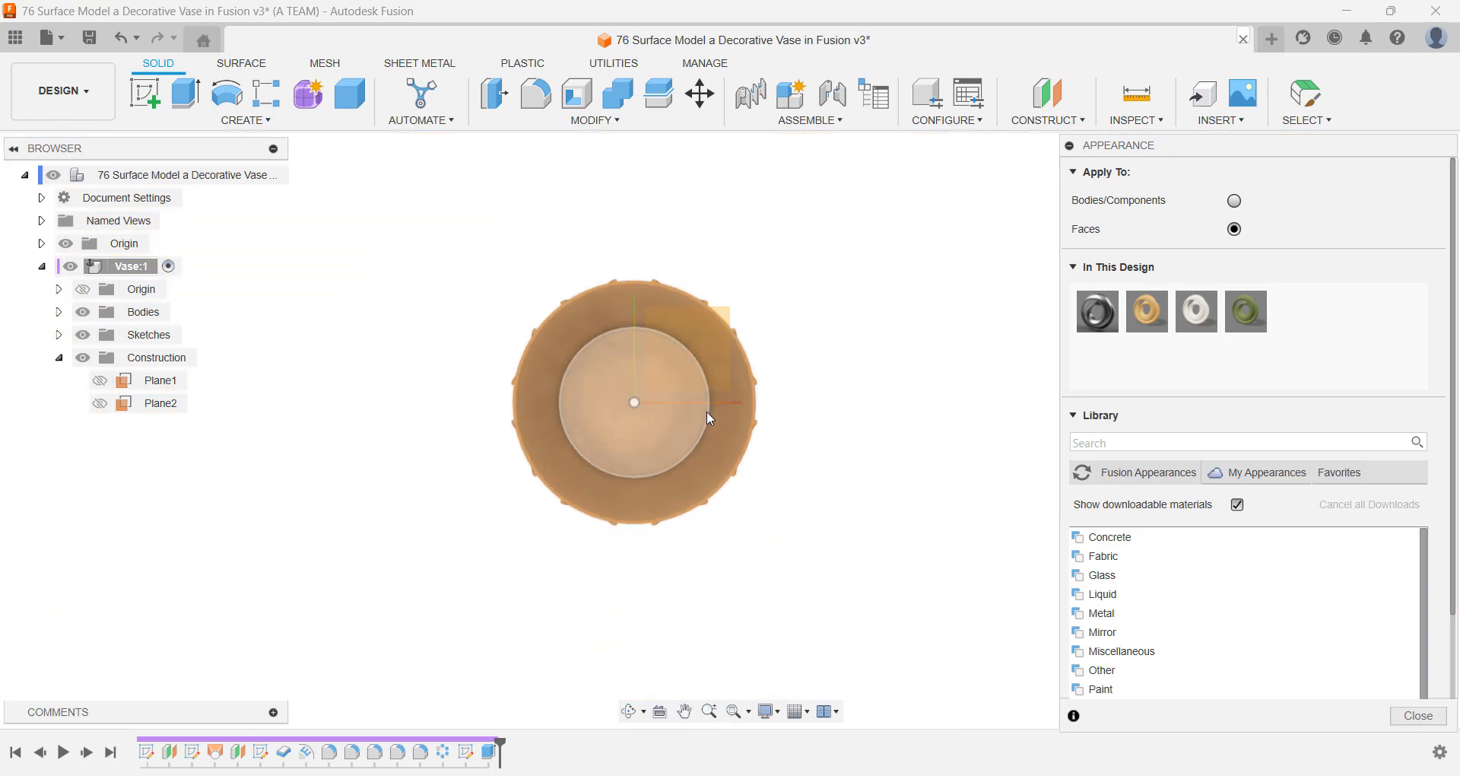
{"action": "key", "text": "Escape"}
{"action": "left_click", "coordinate": [1379, 148]}
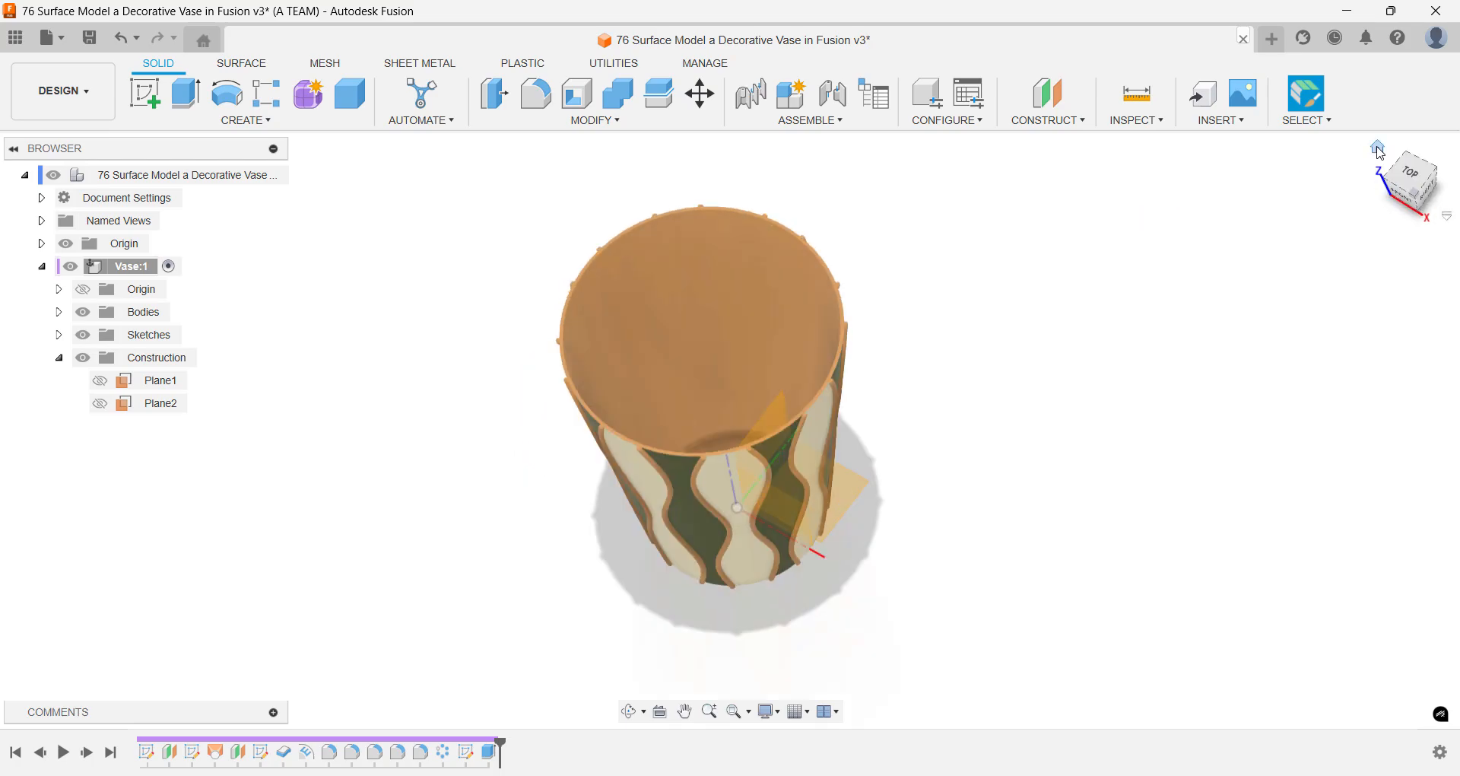